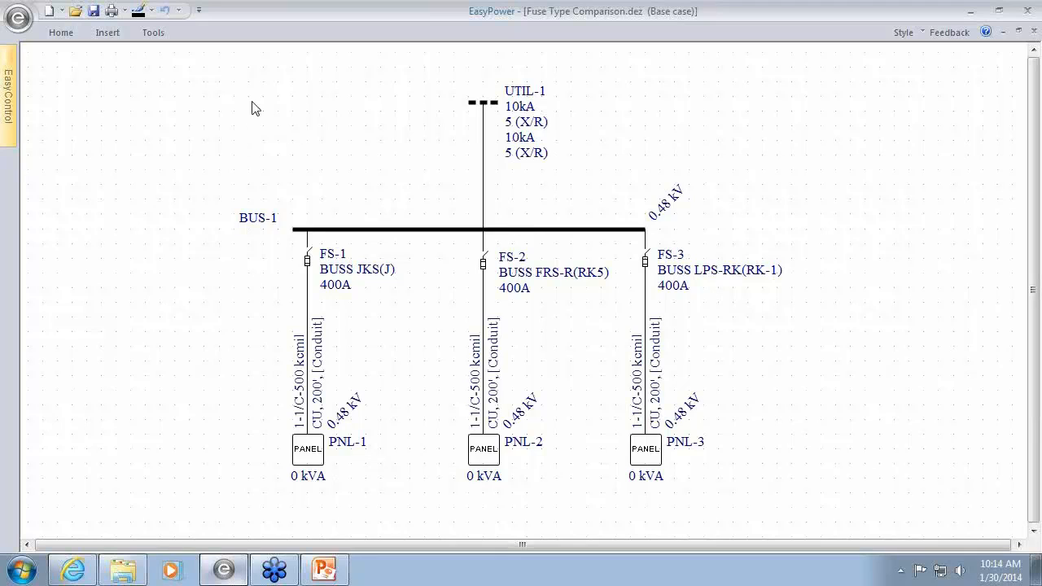
Step: Move the BUS-1 label above its bus, and plot the whole one-line's time-current curves in Coordination
drag(254, 221, 379, 216)
drag(247, 174, 705, 501)
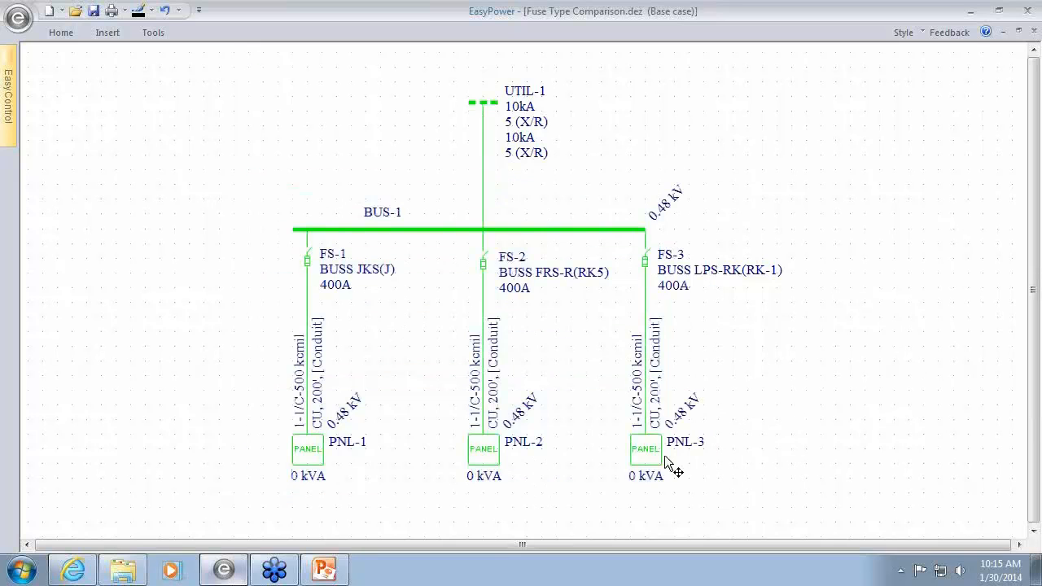
click(57, 34)
click(672, 66)
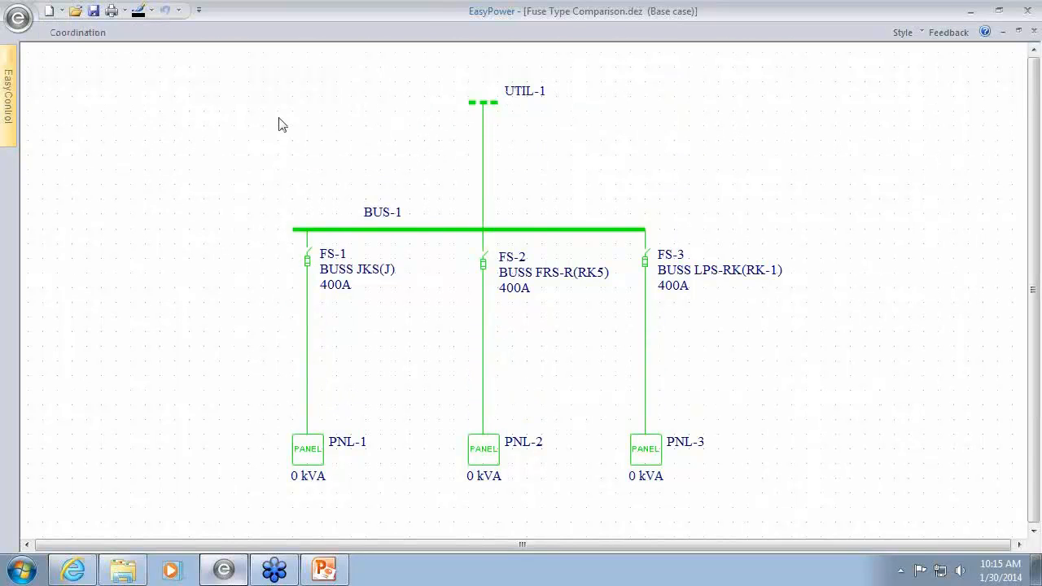
click(74, 38)
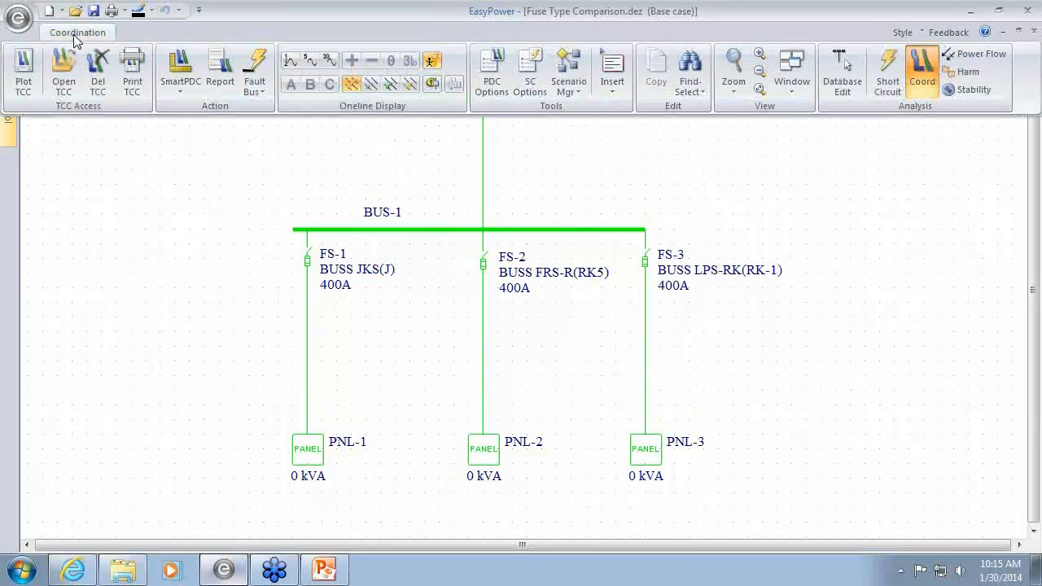
click(24, 77)
click(57, 125)
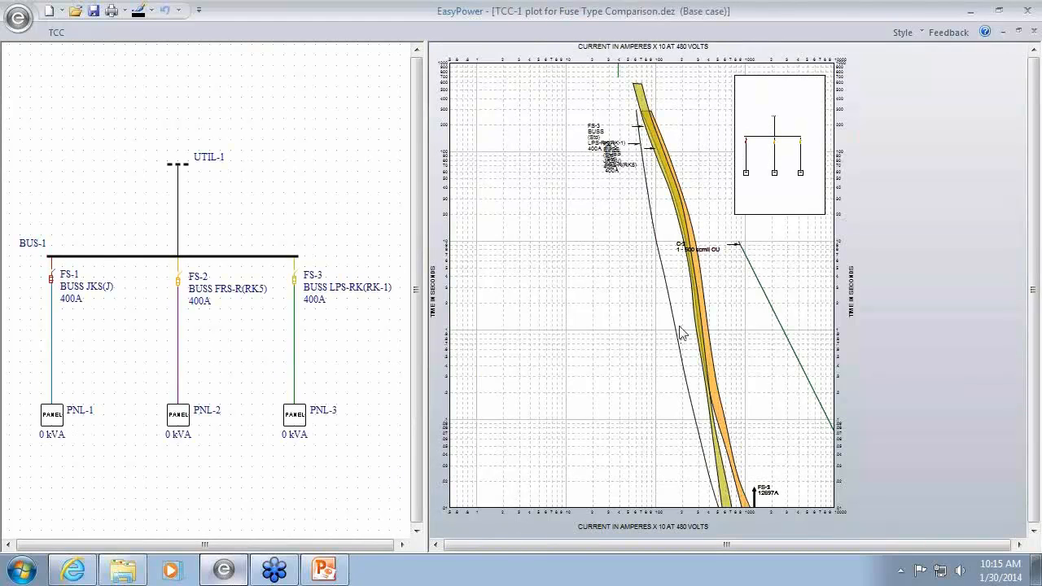
Step: Spread the overlapping FS-3, FS-2 and FS-1 fuse labels apart vertically along their curves on the TCC plot
drag(600, 137, 608, 308)
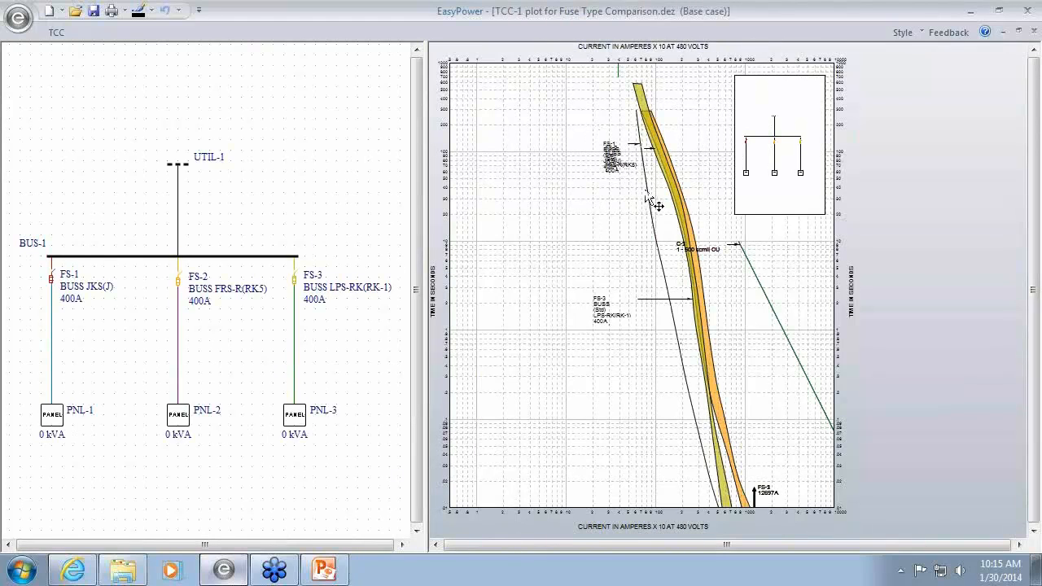
drag(623, 173, 615, 445)
drag(619, 171, 599, 230)
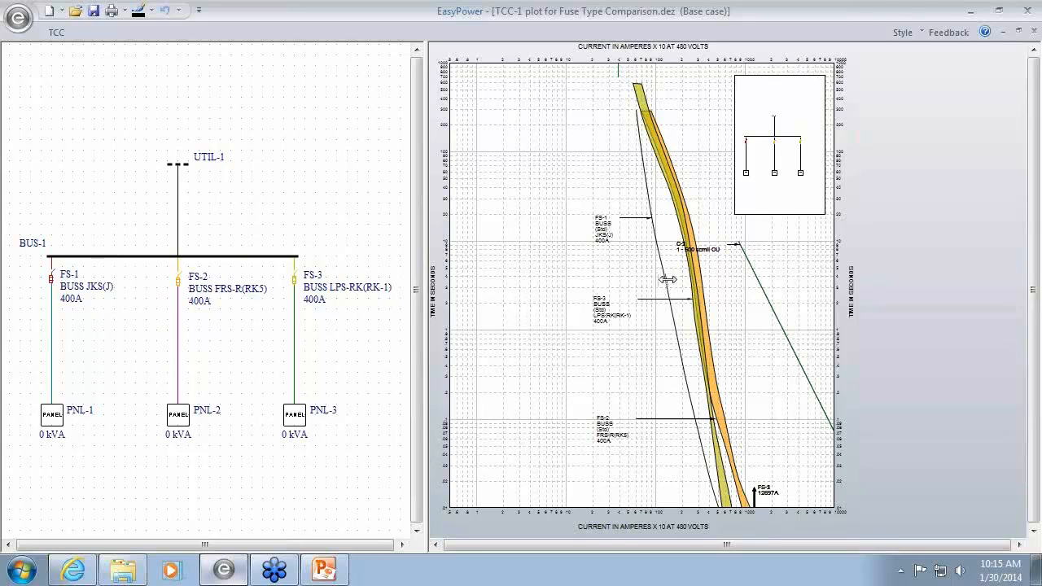
mouse_move(666, 271)
Step: Try to fault all buses of the one-line together from the full selection
drag(23, 207, 340, 446)
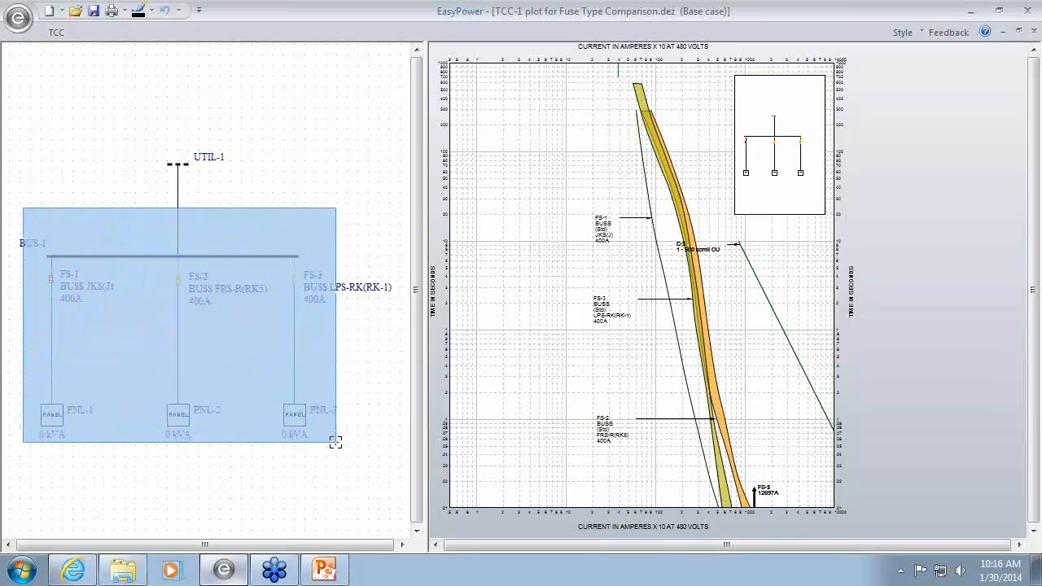
right_click(268, 187)
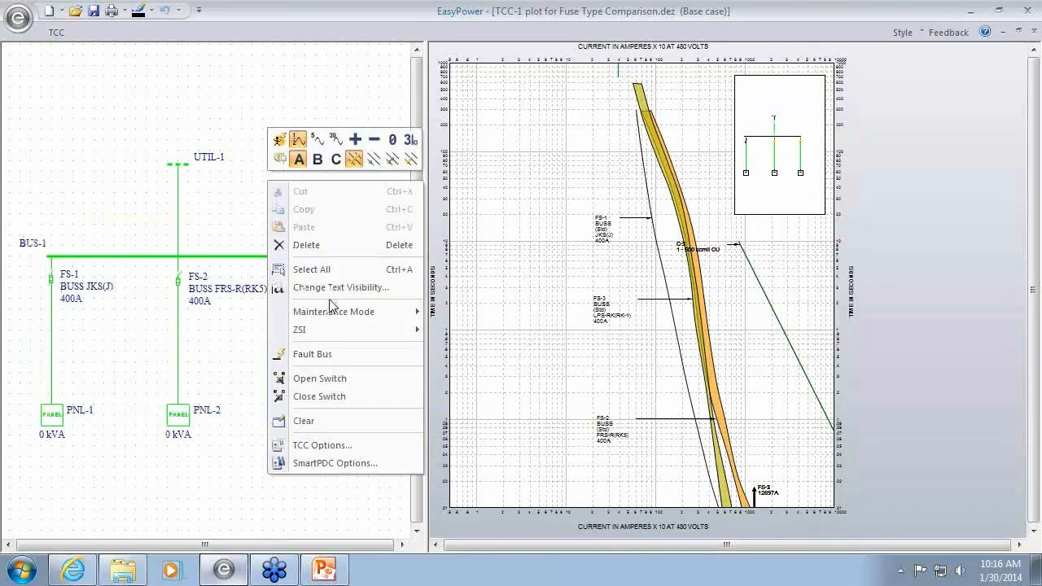
click(322, 355)
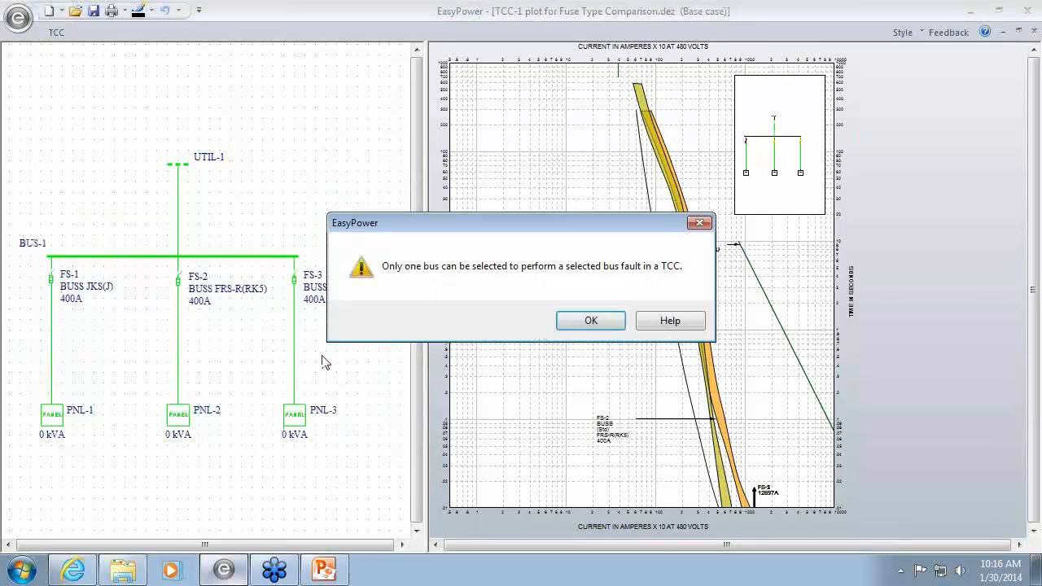
click(594, 322)
Step: Switch the one-line fault results display to arc flash hazards
click(59, 33)
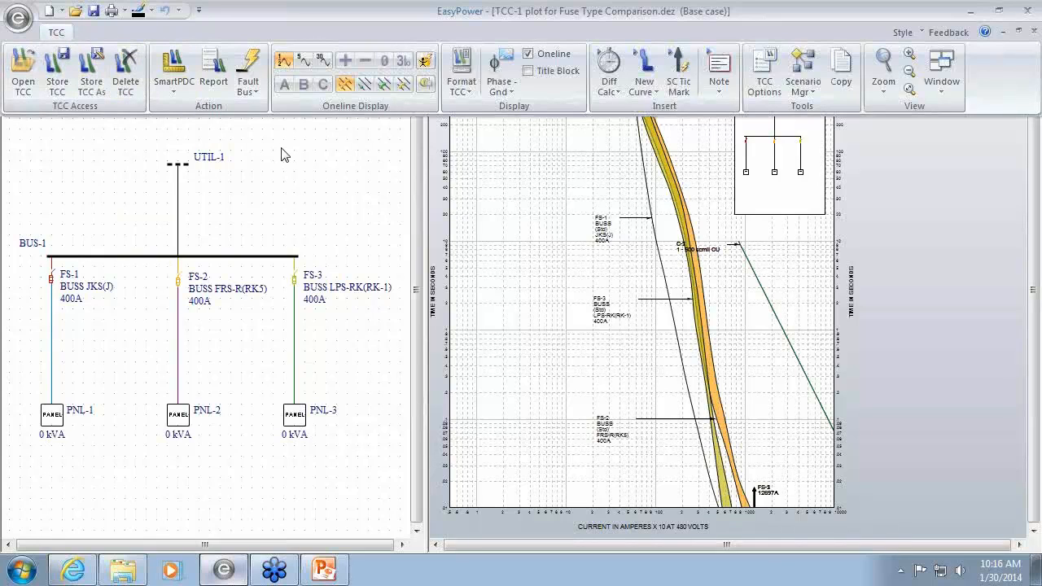
click(425, 62)
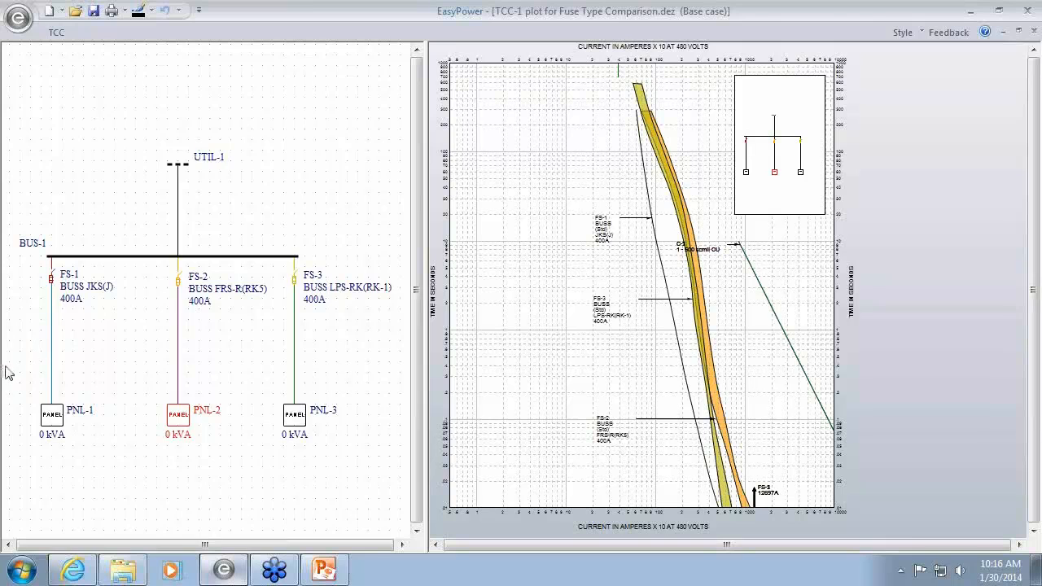
Step: Try to fault panels PNL-1, PNL-2 and PNL-3 together
drag(7, 370, 328, 472)
right_click(188, 466)
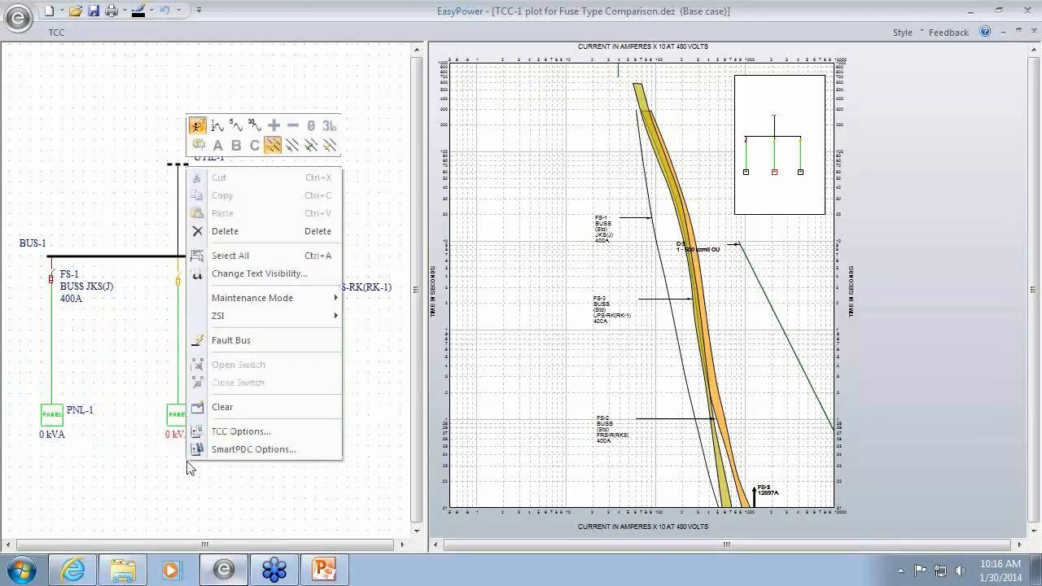
click(273, 342)
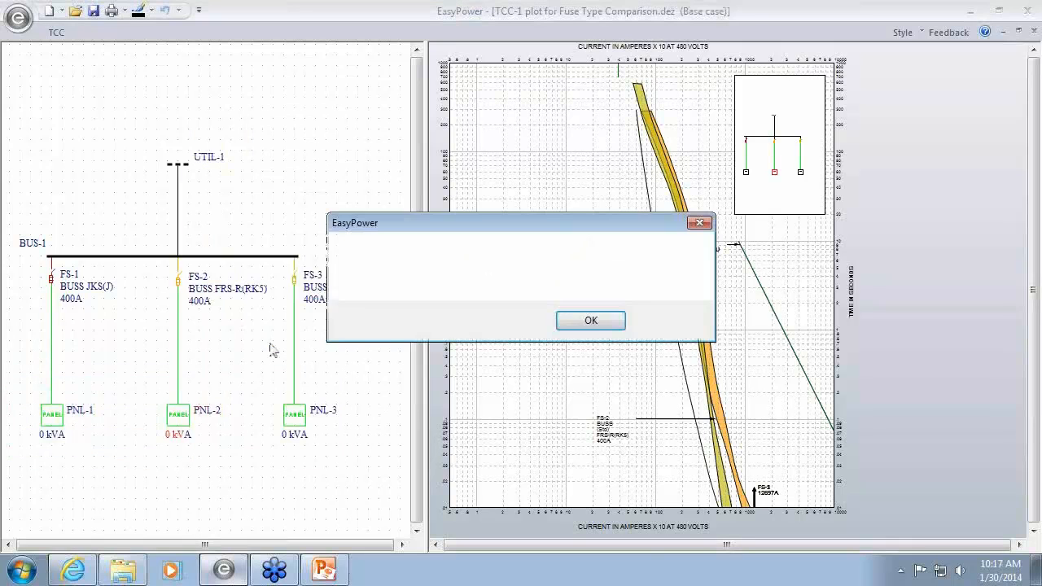
click(594, 322)
Step: Fault panel PNL-3 alone, leaving its temporary panel data unchanged
click(287, 415)
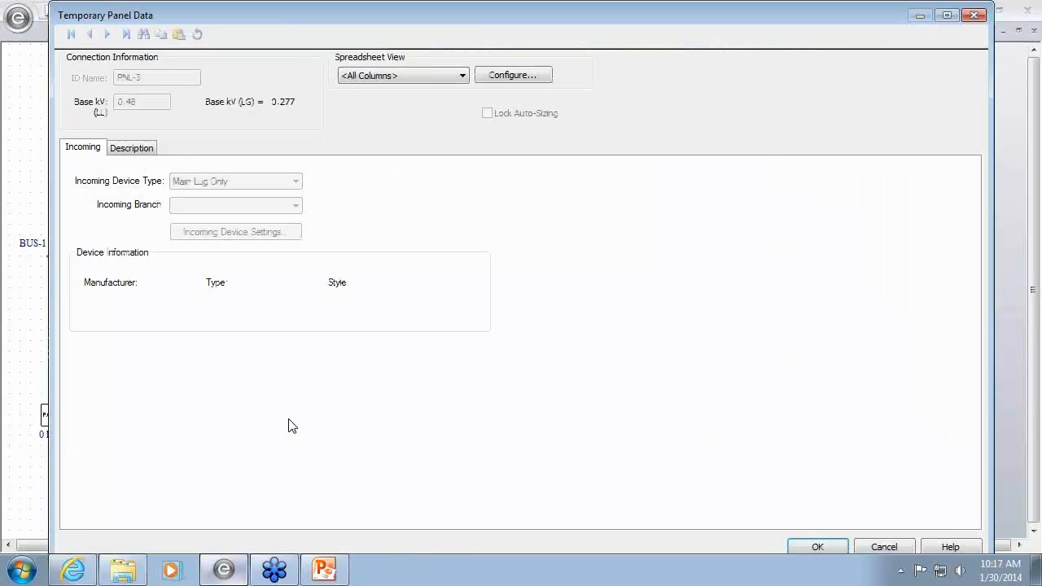
click(905, 545)
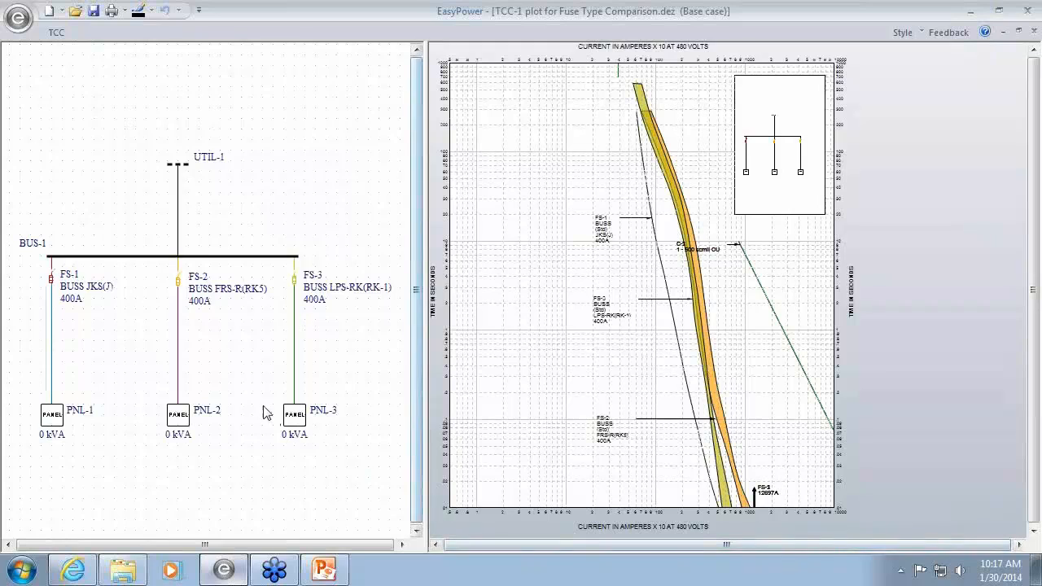
right_click(293, 417)
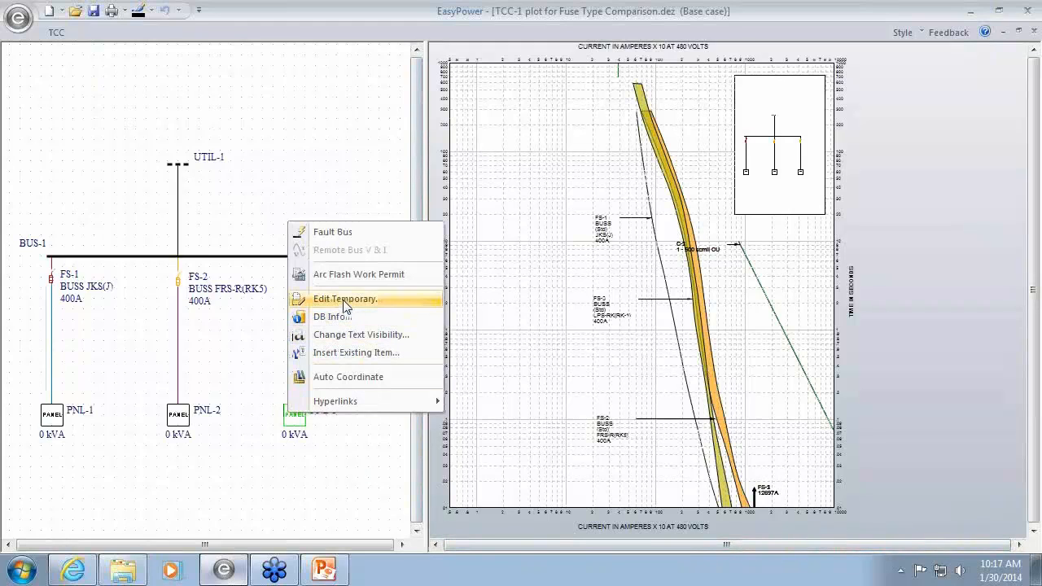
click(359, 234)
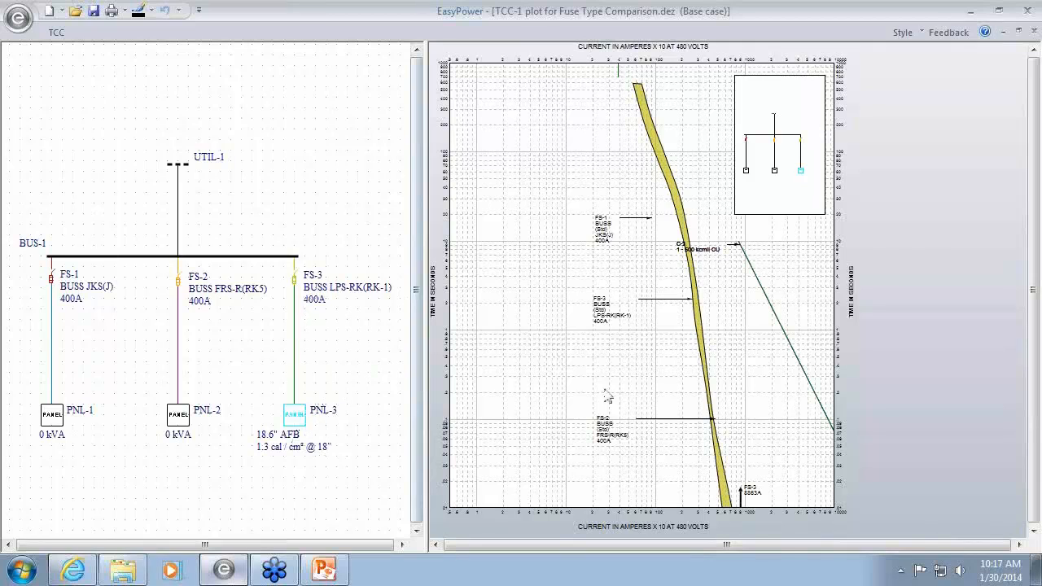
Step: Insert an arcing current tick mark for the FS-3 fuse curve and raise it to where it meets the curve
right_click(720, 475)
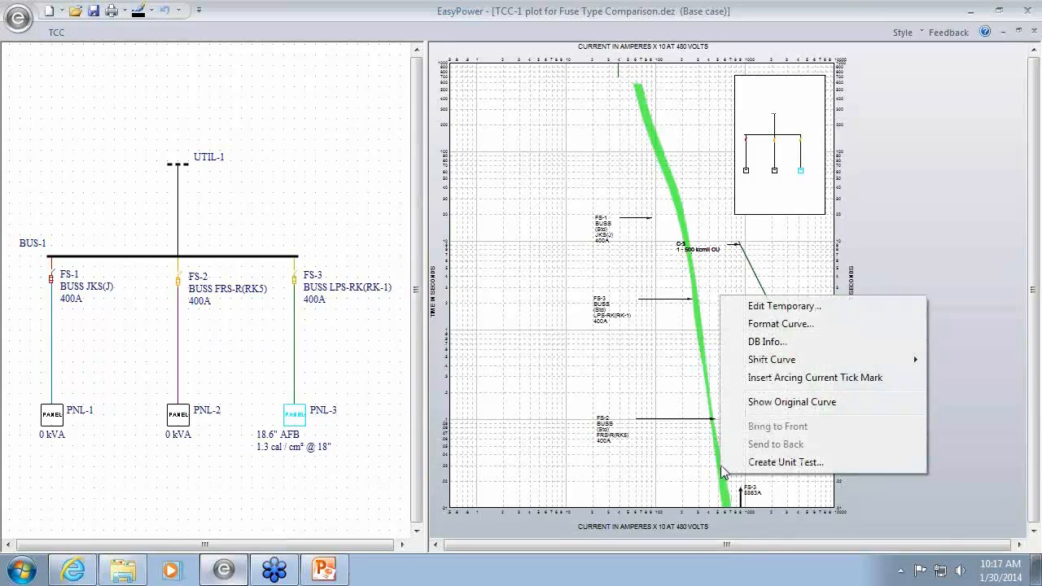
click(791, 378)
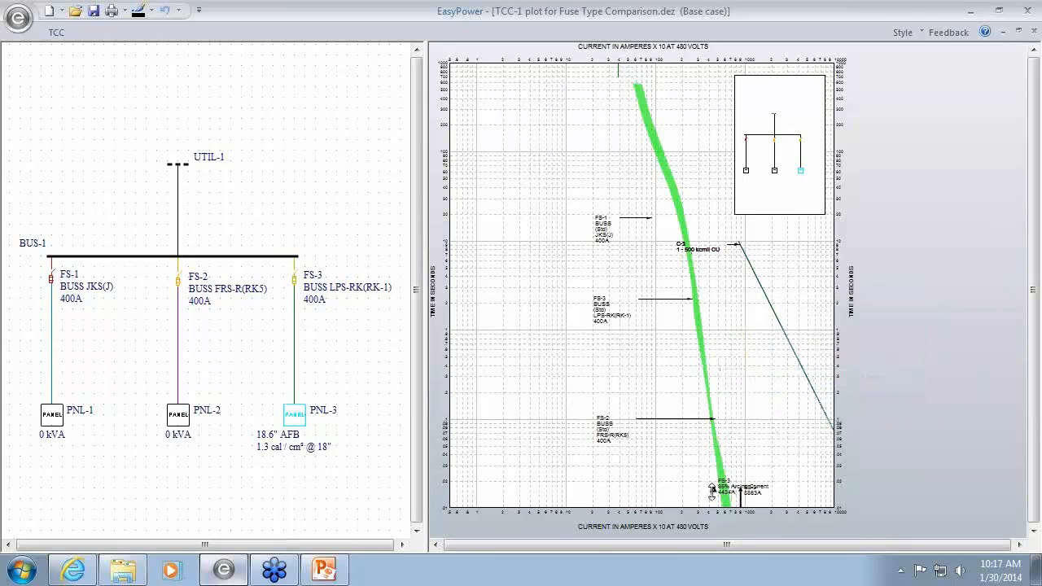
drag(712, 490, 711, 405)
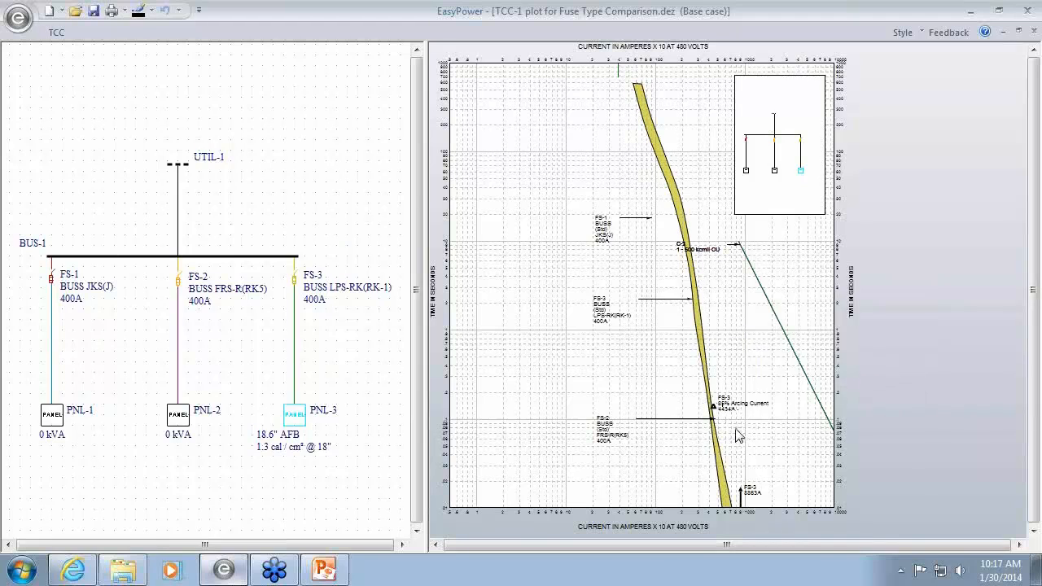
Step: Insert a 4.434 kA asymmetrical, interrupting short-circuit tick mark at 0.48 kV and move it up to just below the FS-3 arcing current mark
scroll(736, 436, up, 2)
mouse_move(698, 433)
mouse_down()
mouse_move(639, 406)
mouse_move(614, 321)
mouse_move(652, 349)
mouse_up()
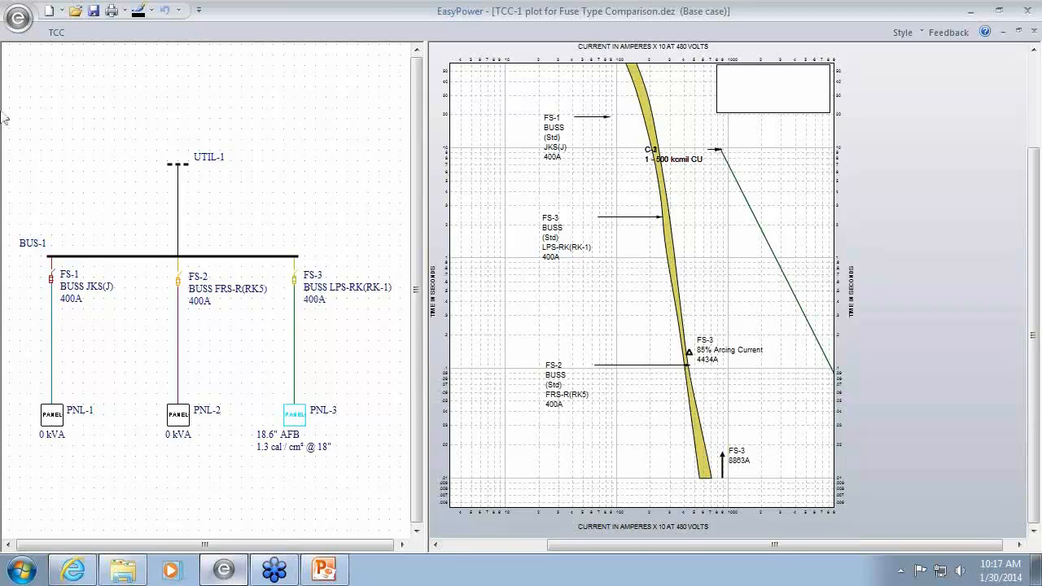
click(54, 33)
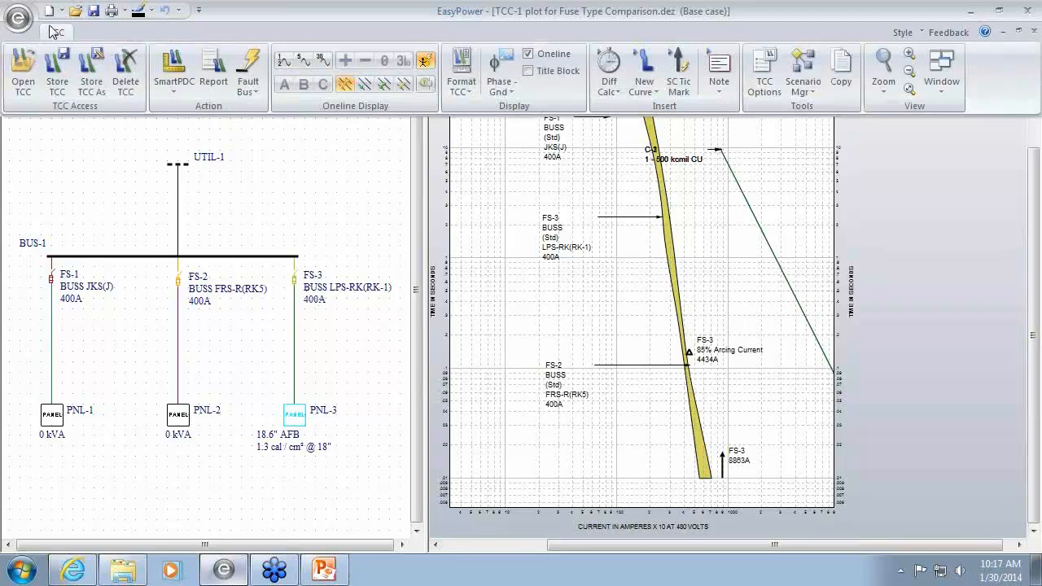
click(693, 84)
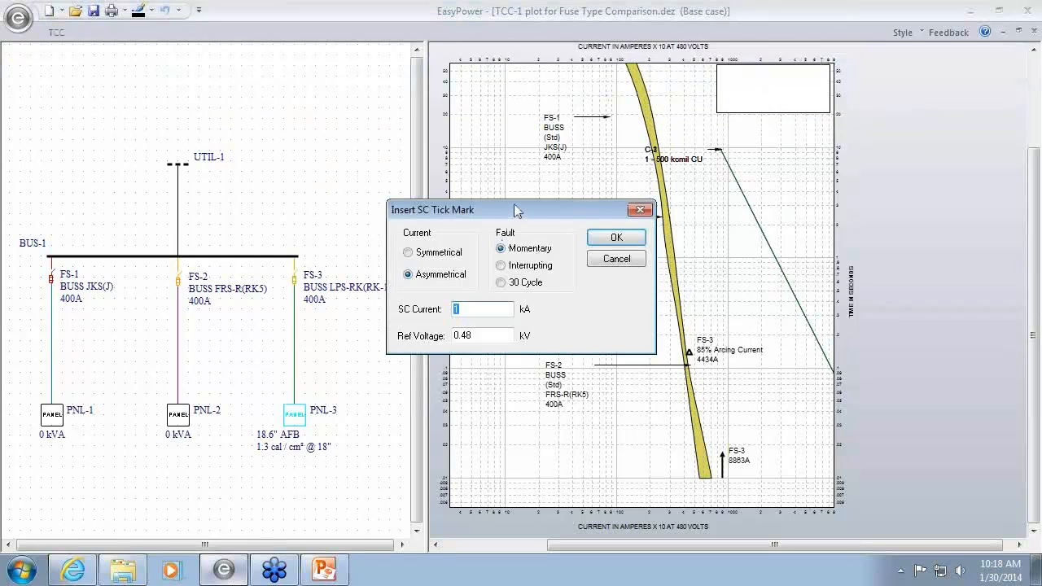
drag(518, 216, 263, 103)
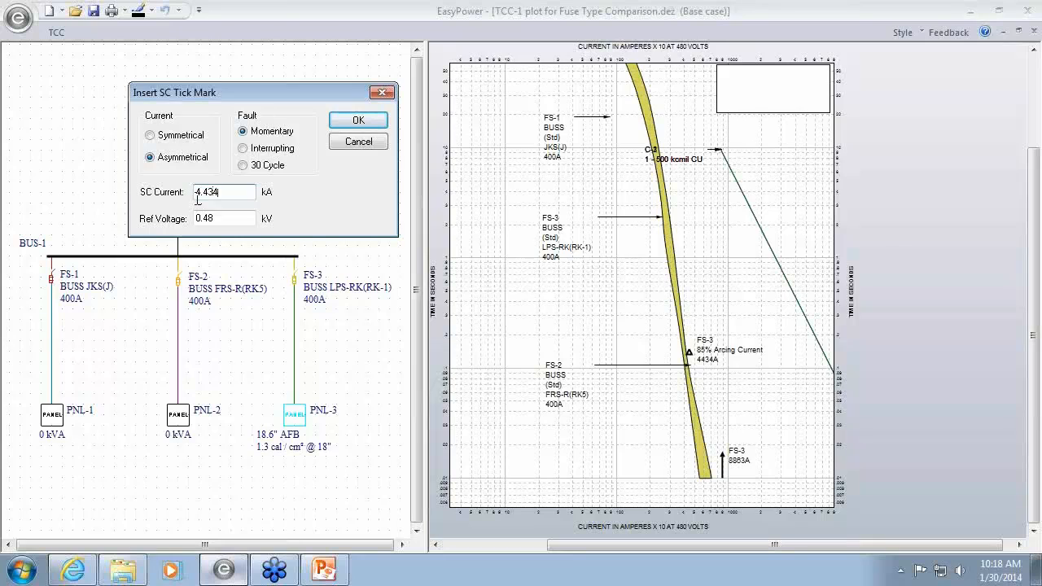
click(243, 149)
click(362, 122)
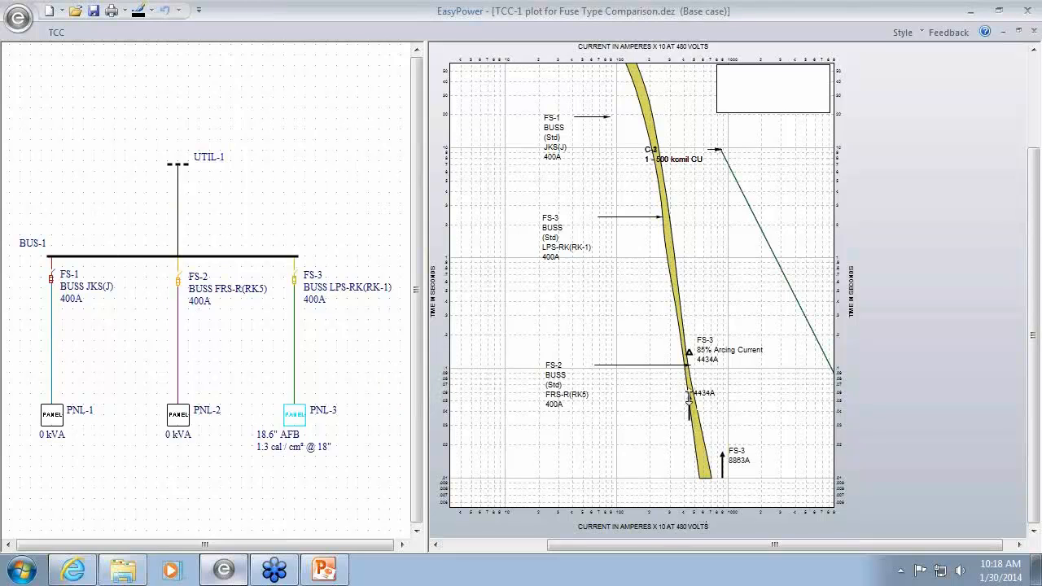
click(689, 368)
Step: Fault all buses for arc flash results, and slide the 4434A tick mark between the FS-3 and FS-2 curves, ending at the FS-2 curve
click(55, 32)
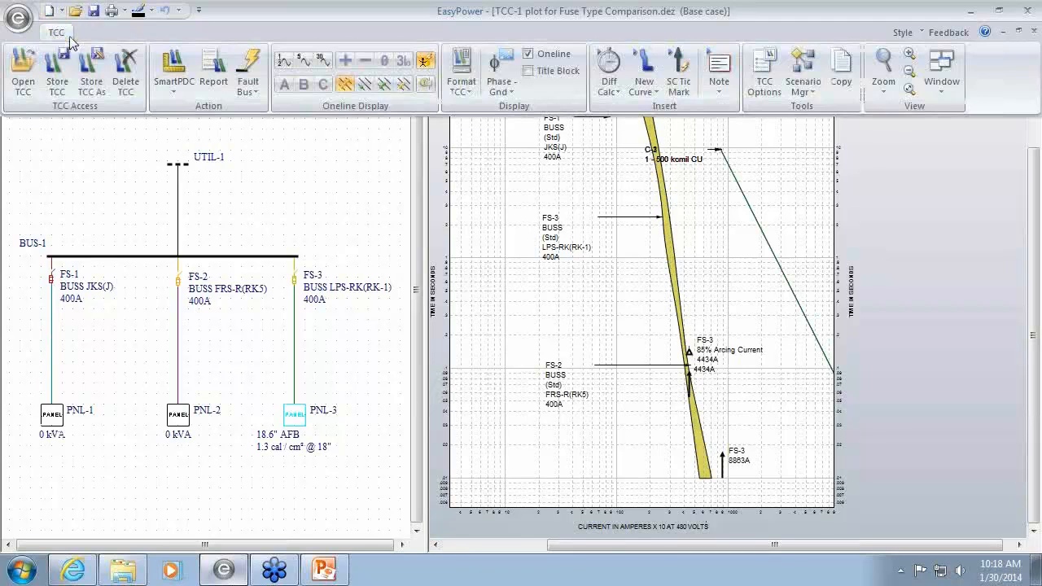
click(250, 70)
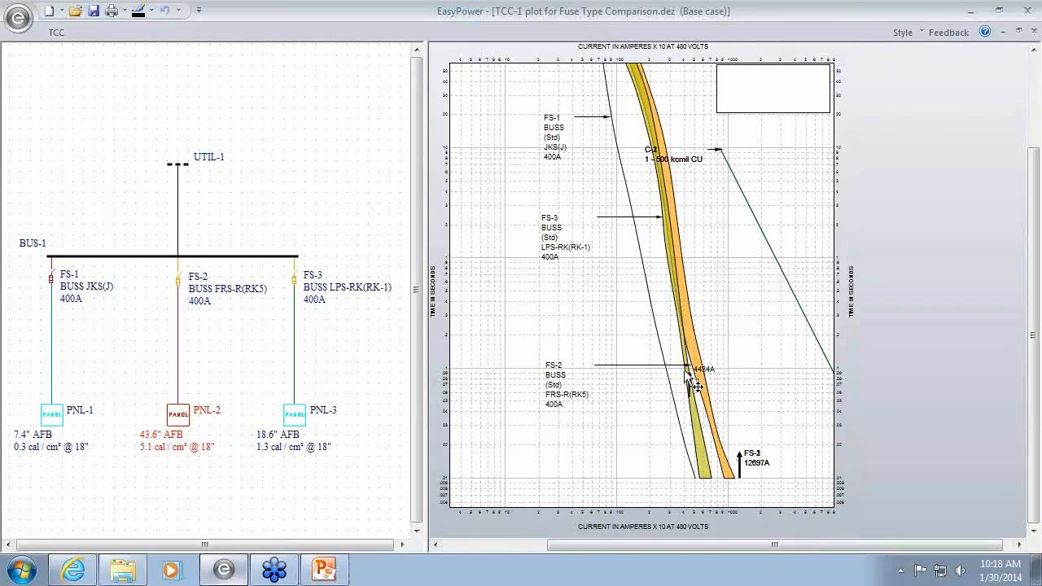
drag(688, 384, 689, 345)
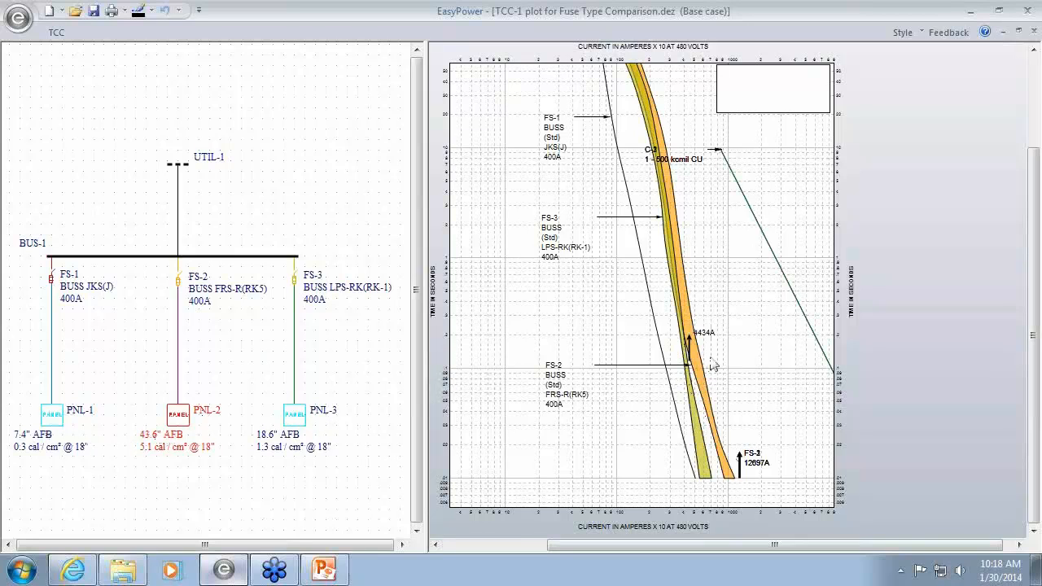
drag(688, 347, 694, 420)
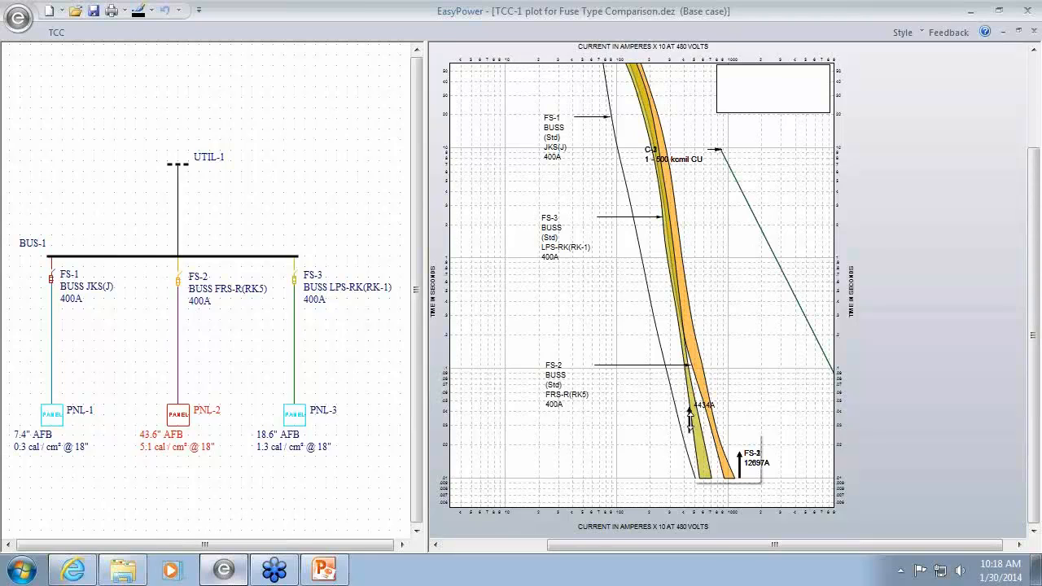
mouse_move(690, 420)
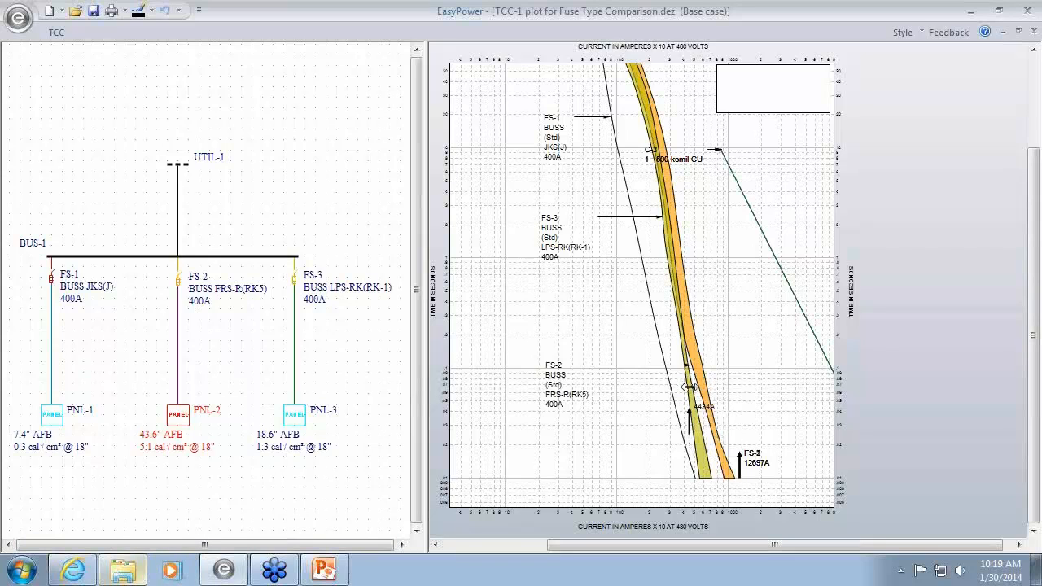
drag(686, 409, 682, 328)
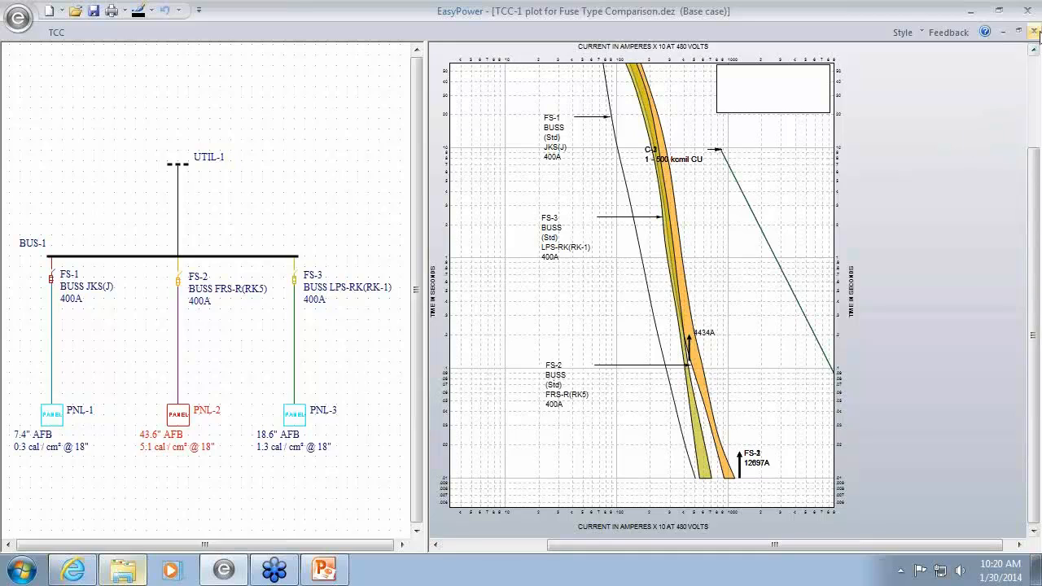
Step: Close the fuse comparison file and open Maint-Mode.dez in a maximized window
click(1034, 30)
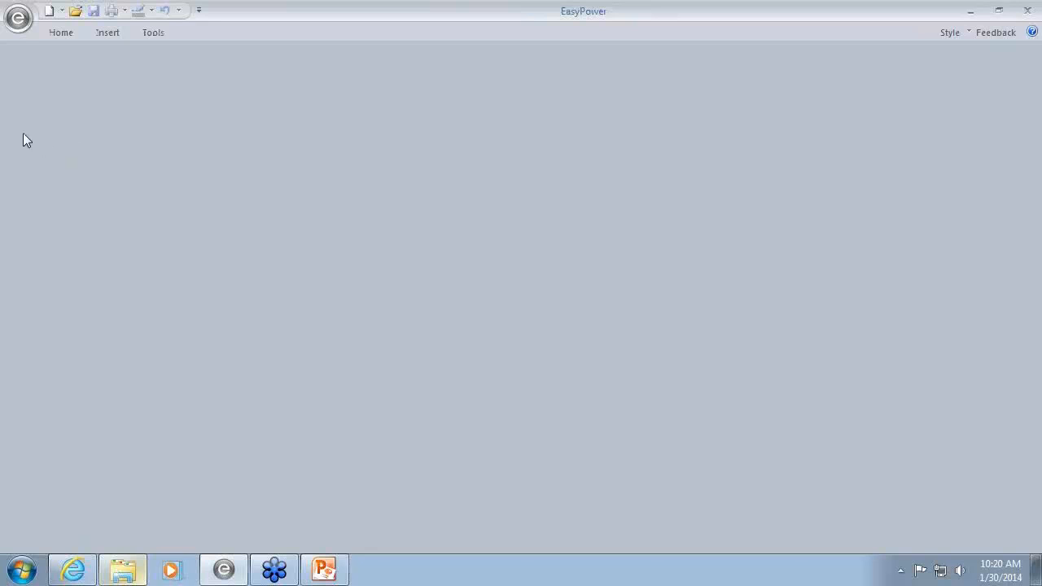
click(16, 24)
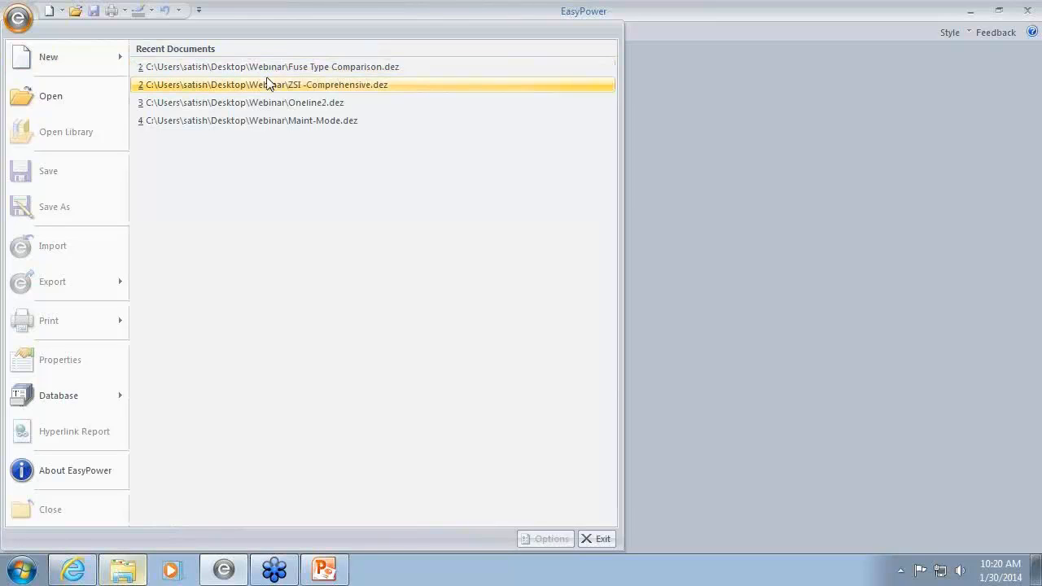
click(265, 121)
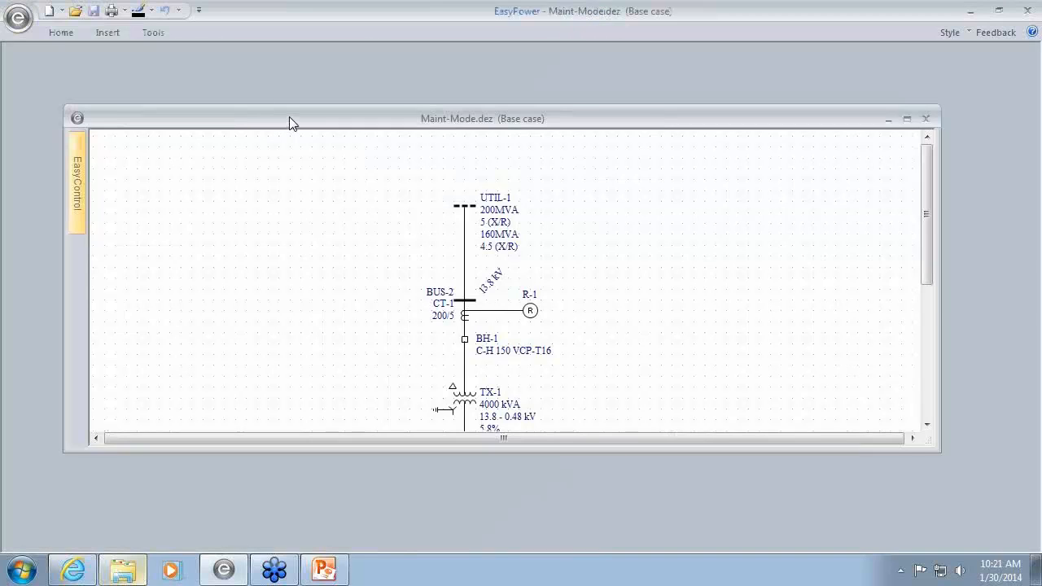
double_click(291, 121)
scroll(333, 328, down, 2)
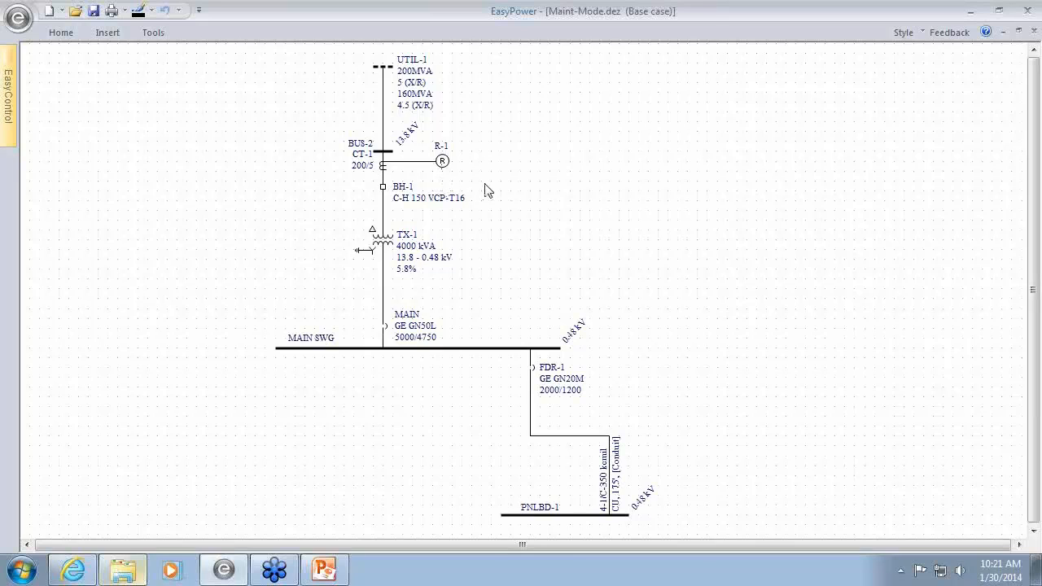
Step: Review the specifications and phase trip settings of breakers FDR-1 and MAIN, including their RELT pickups
double_click(523, 361)
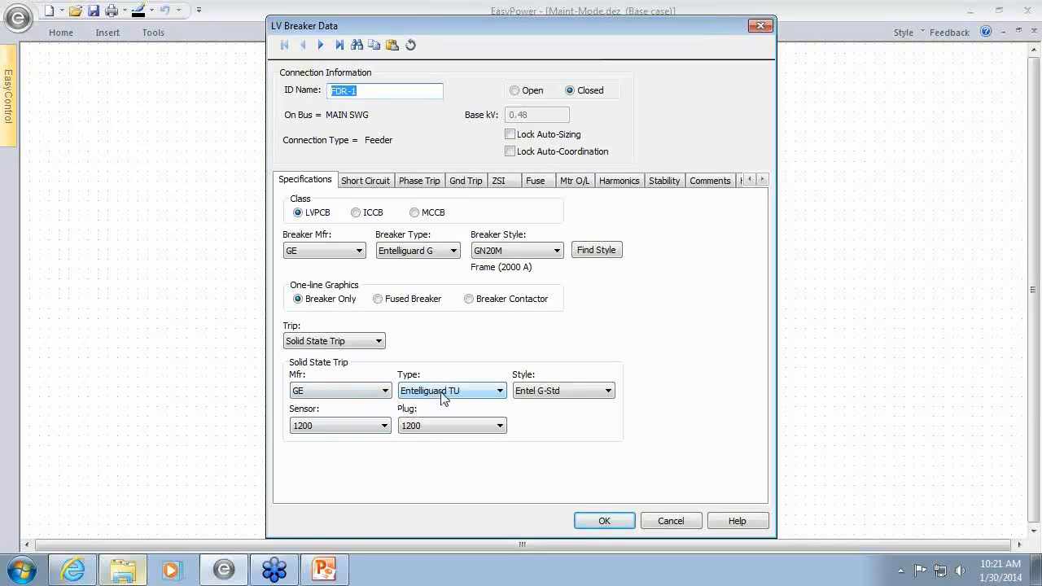
click(413, 186)
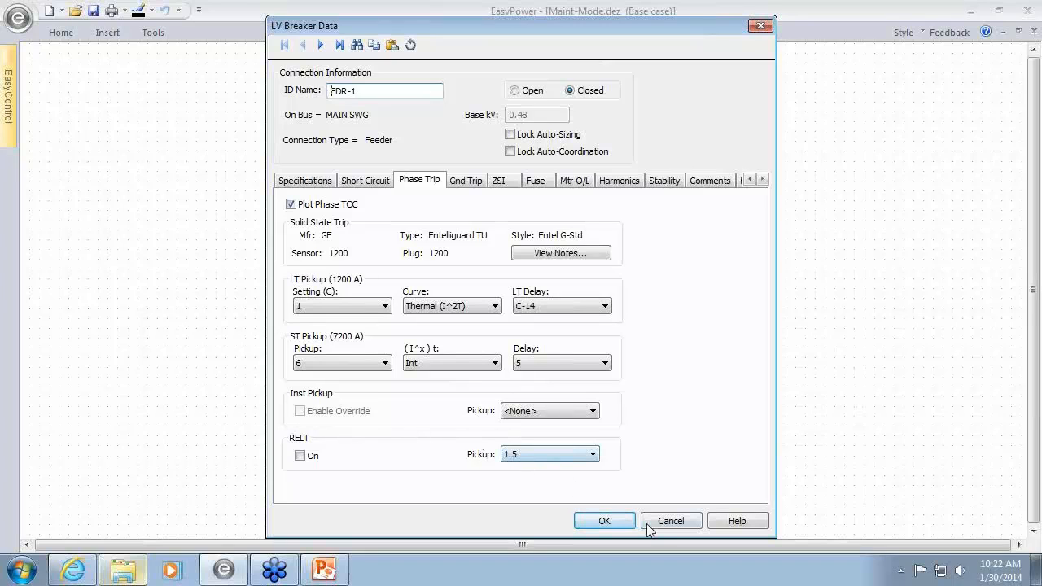
click(602, 522)
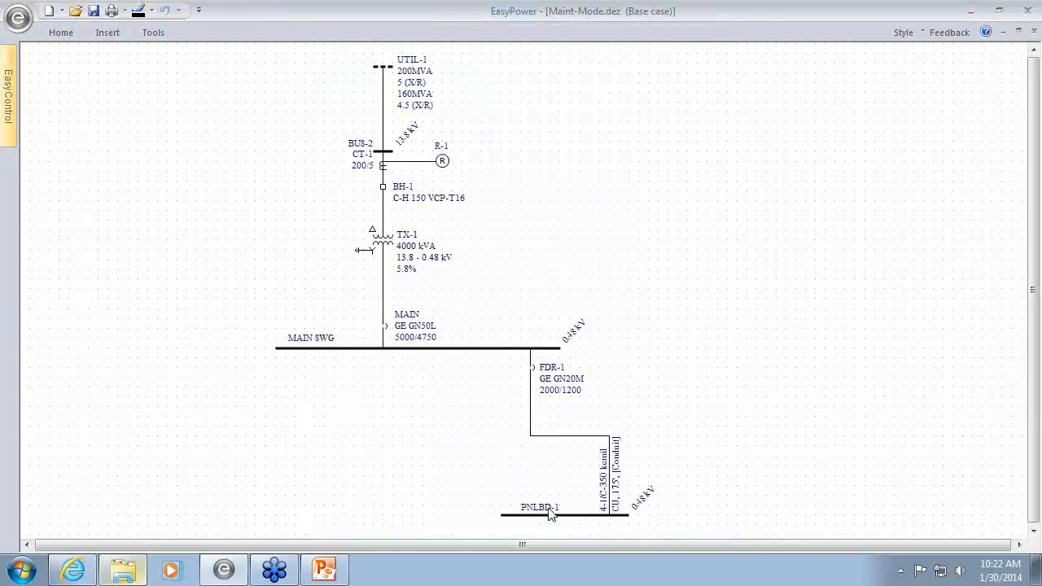
double_click(381, 328)
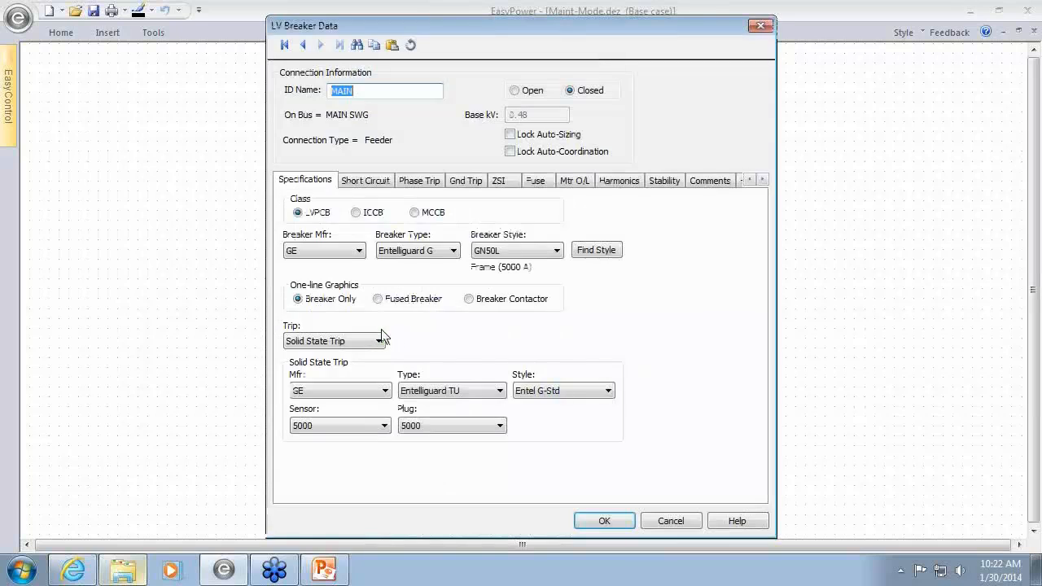
click(425, 180)
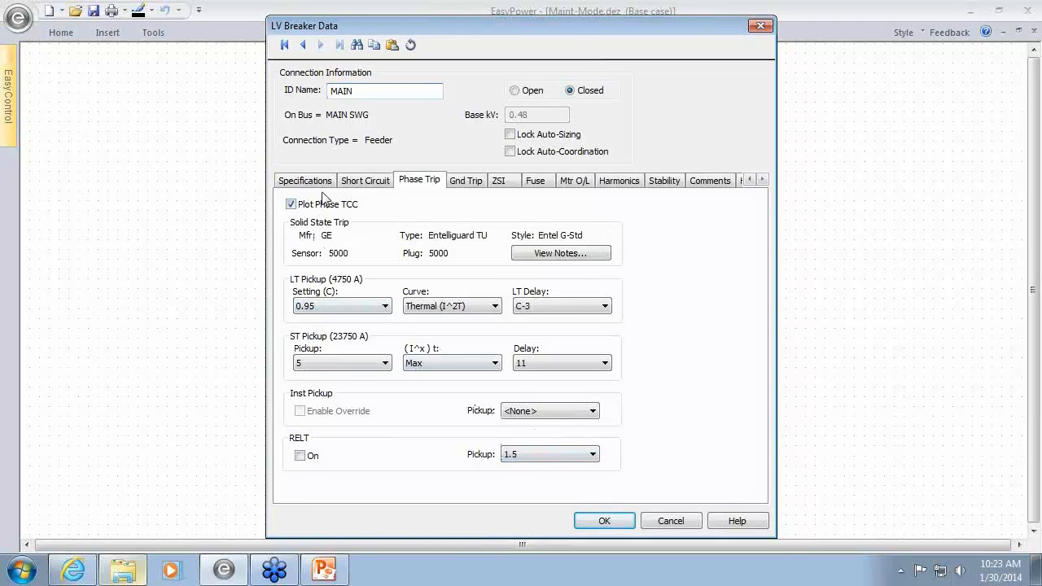
click(670, 521)
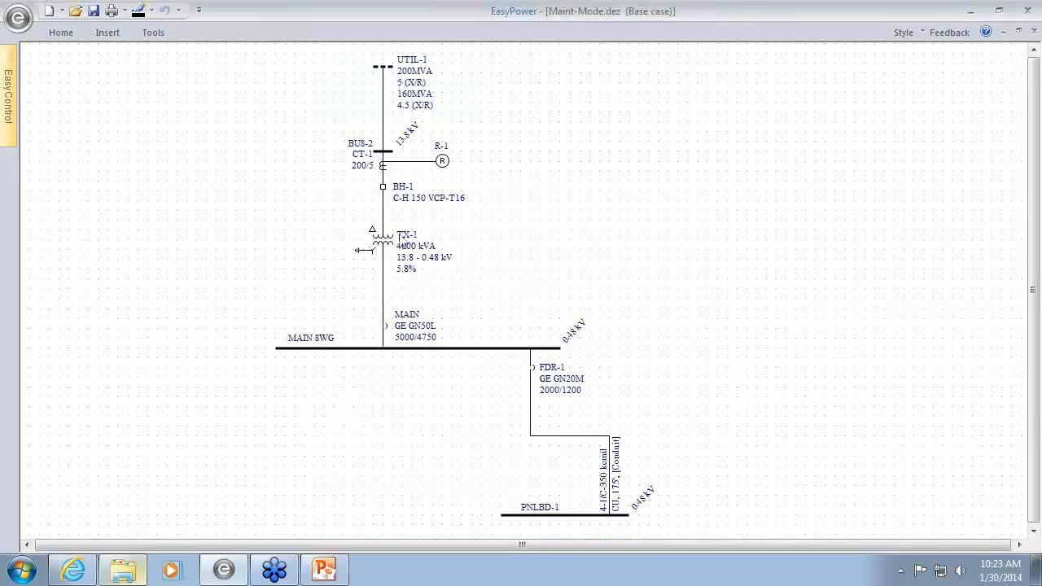
Step: Review relay R-1's specifications and the settings of its 51/50 phase function and its 50 Maint function
double_click(441, 162)
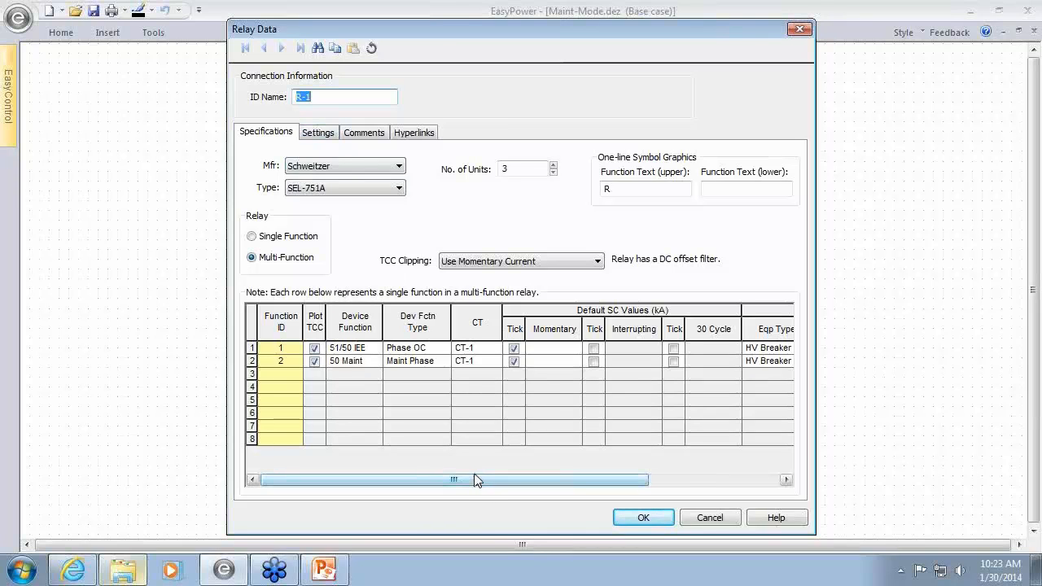
drag(478, 481, 414, 496)
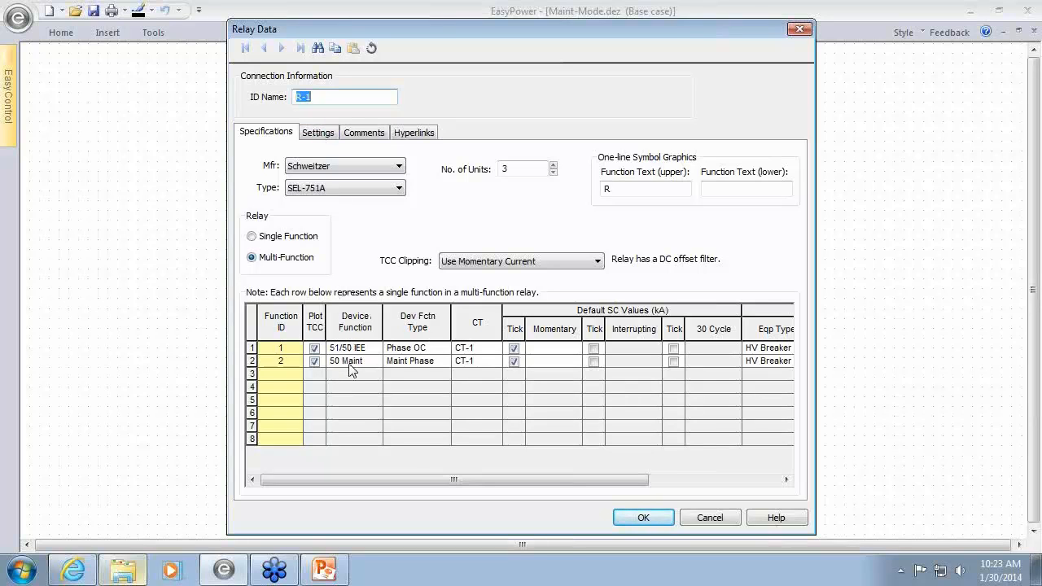
click(319, 137)
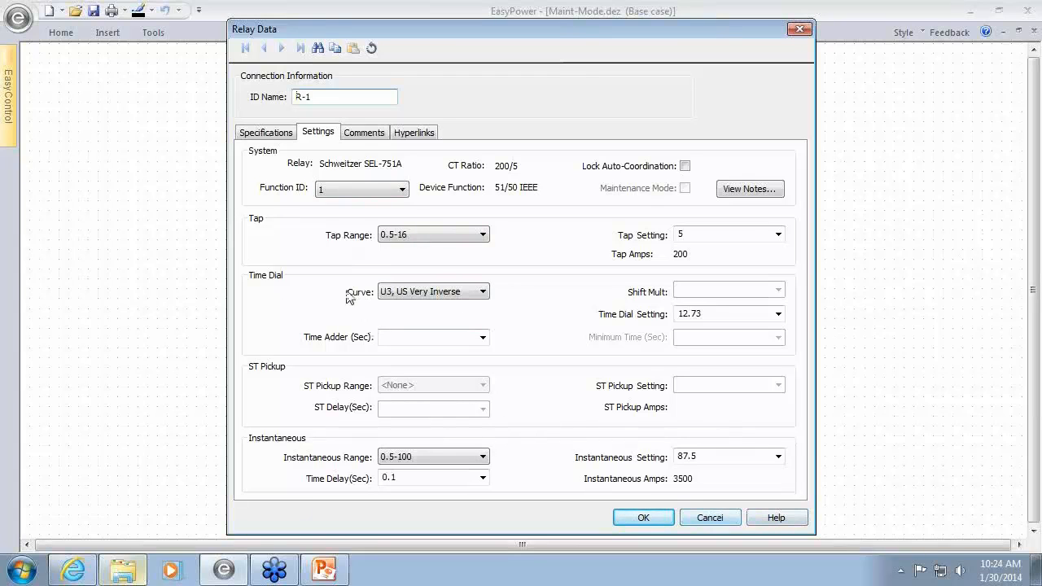
click(352, 190)
click(340, 226)
click(347, 193)
click(339, 217)
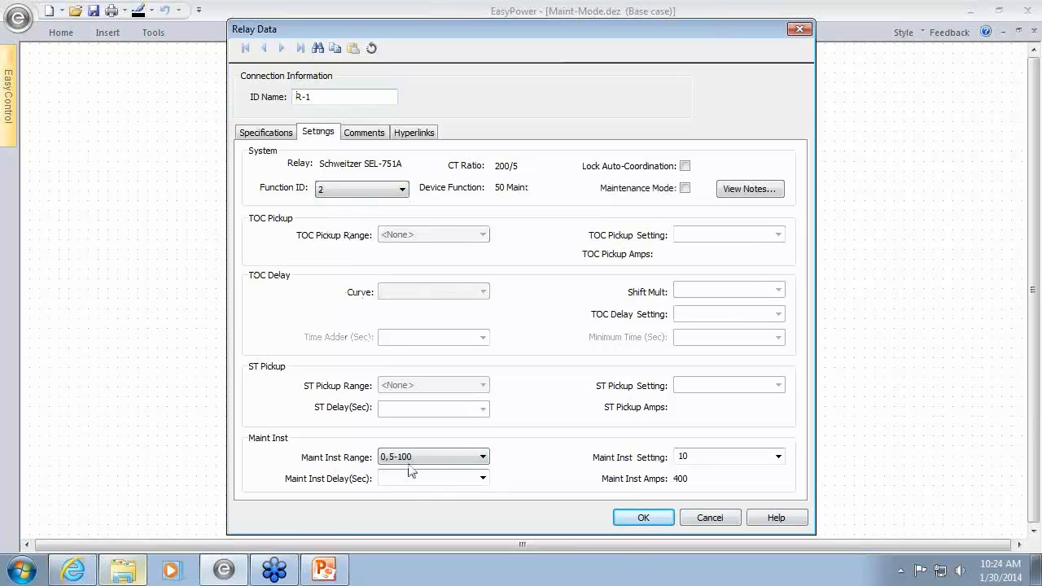
click(643, 518)
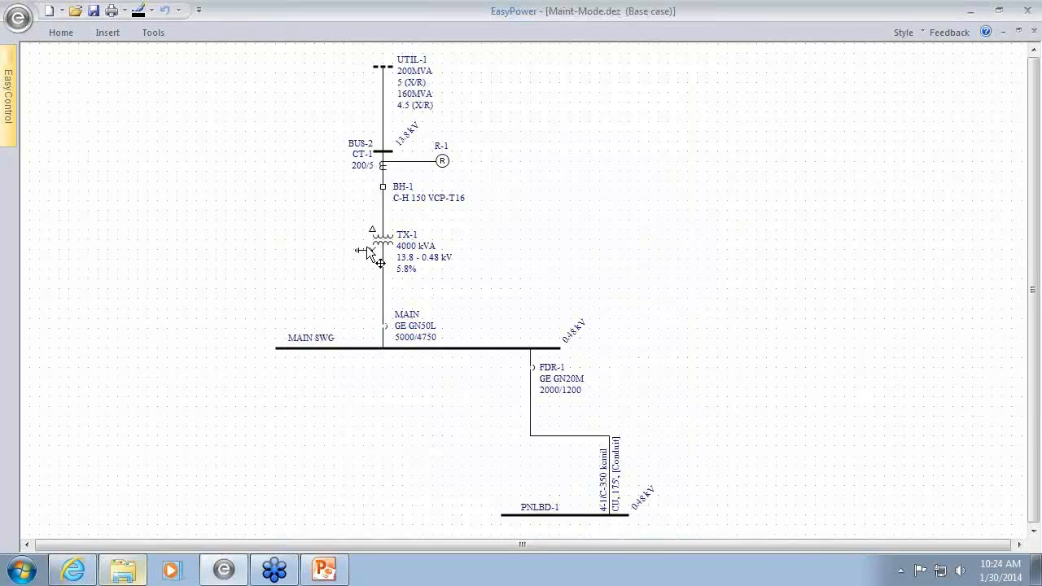
Step: Switch to coordination, plot a TCC of FDR-1 and its cable between MAIN SWG and PNLBD-1, and lower the FDR-1 curve's label
click(151, 32)
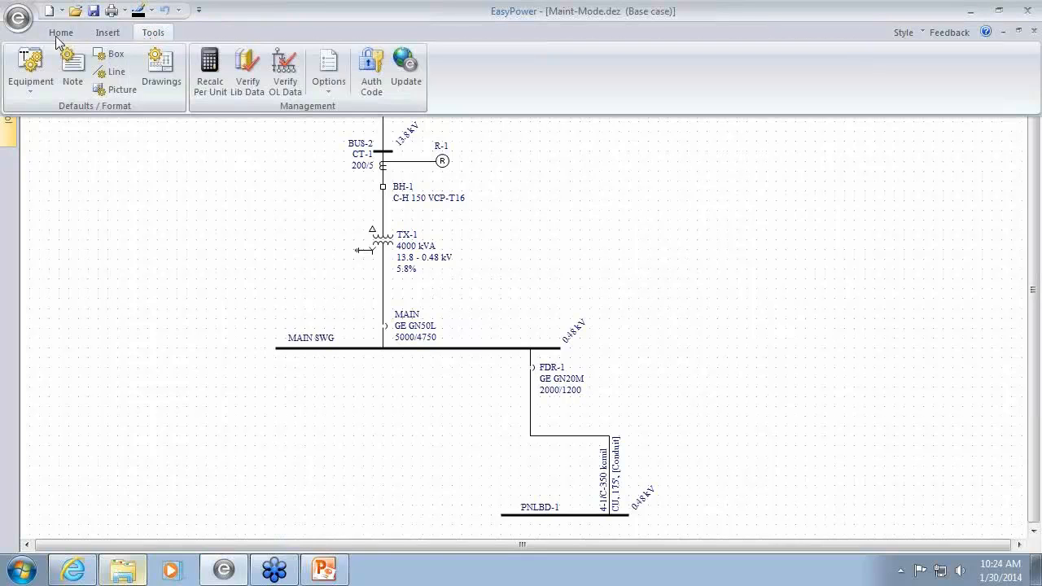
click(231, 12)
click(63, 36)
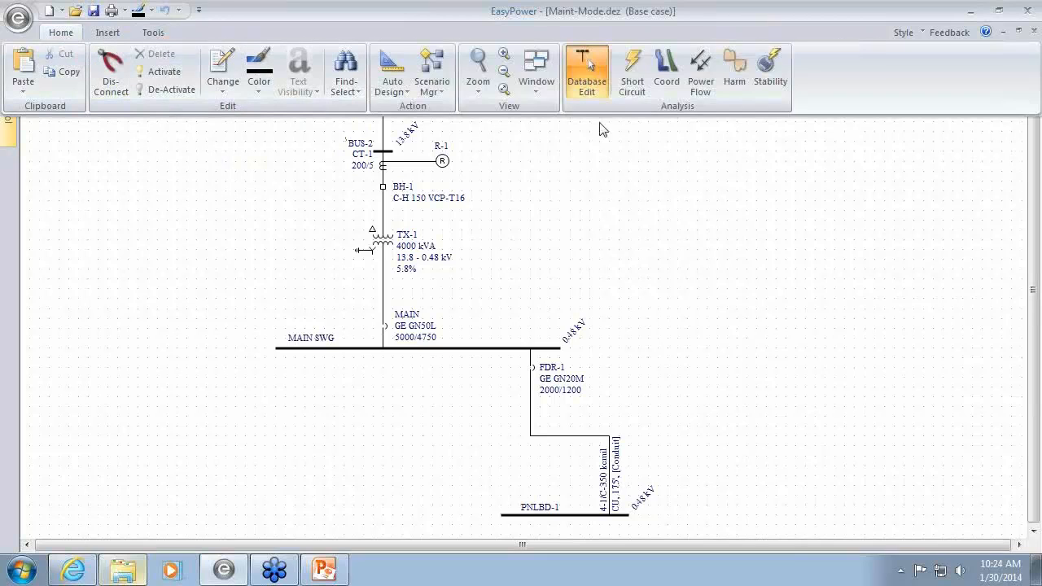
click(666, 73)
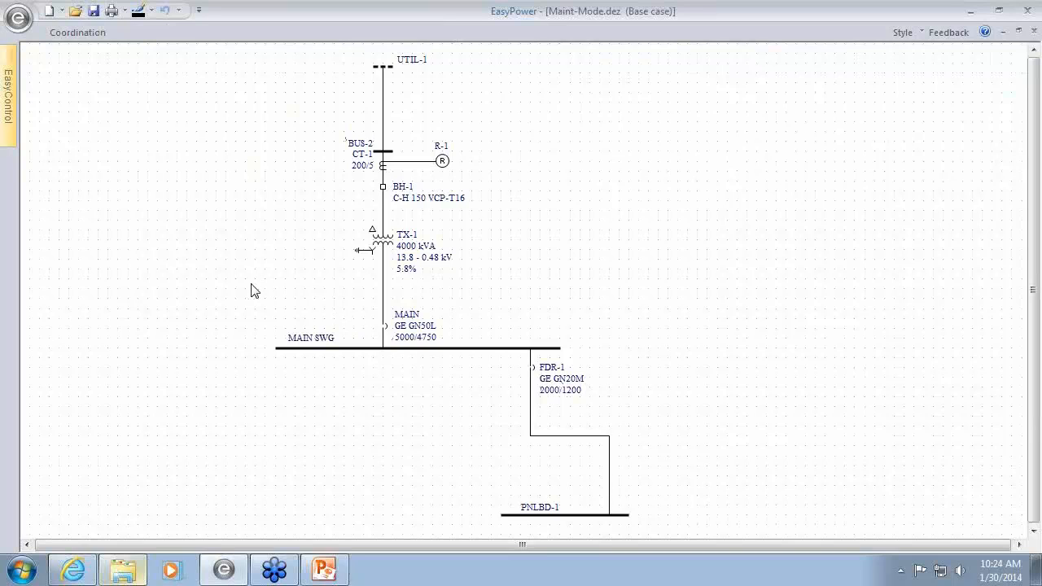
drag(248, 285, 496, 442)
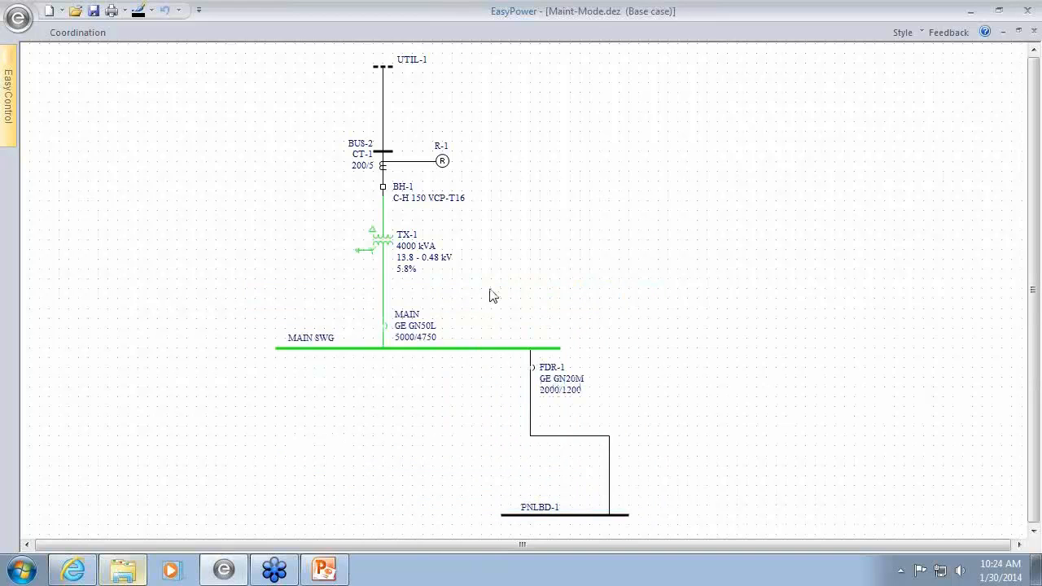
drag(489, 289, 624, 519)
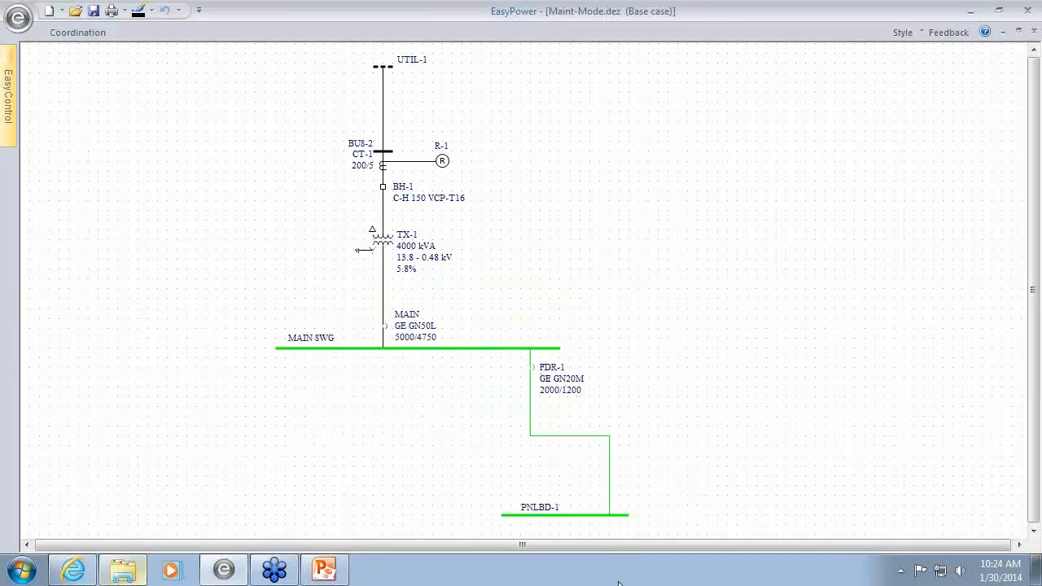
click(73, 34)
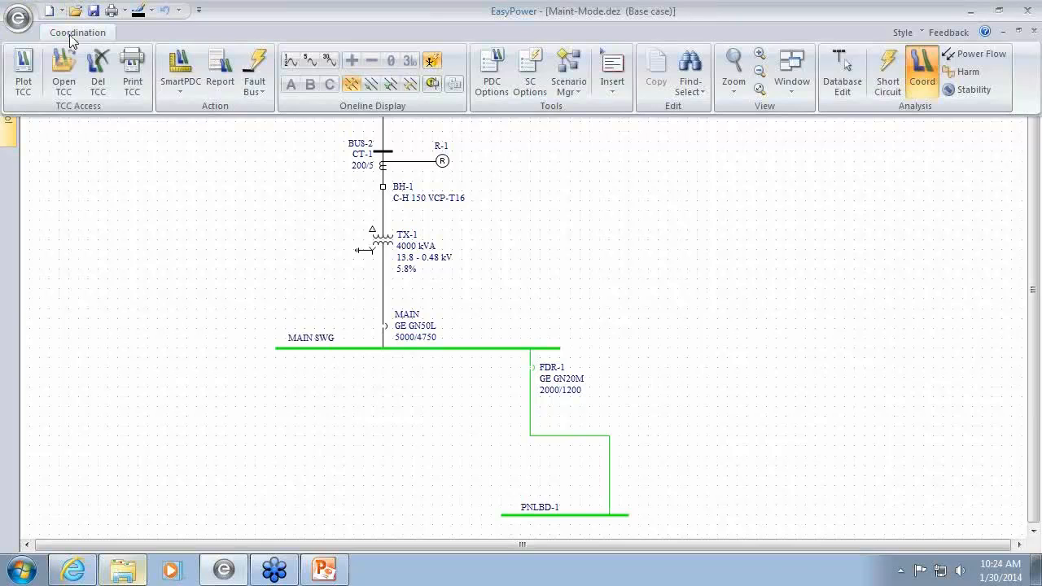
click(23, 69)
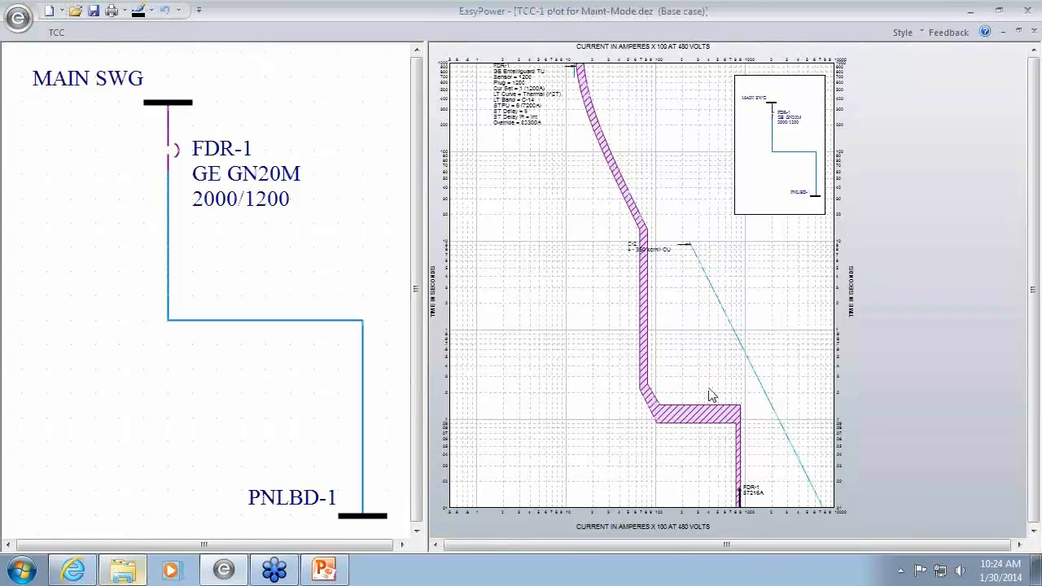
drag(526, 112, 537, 207)
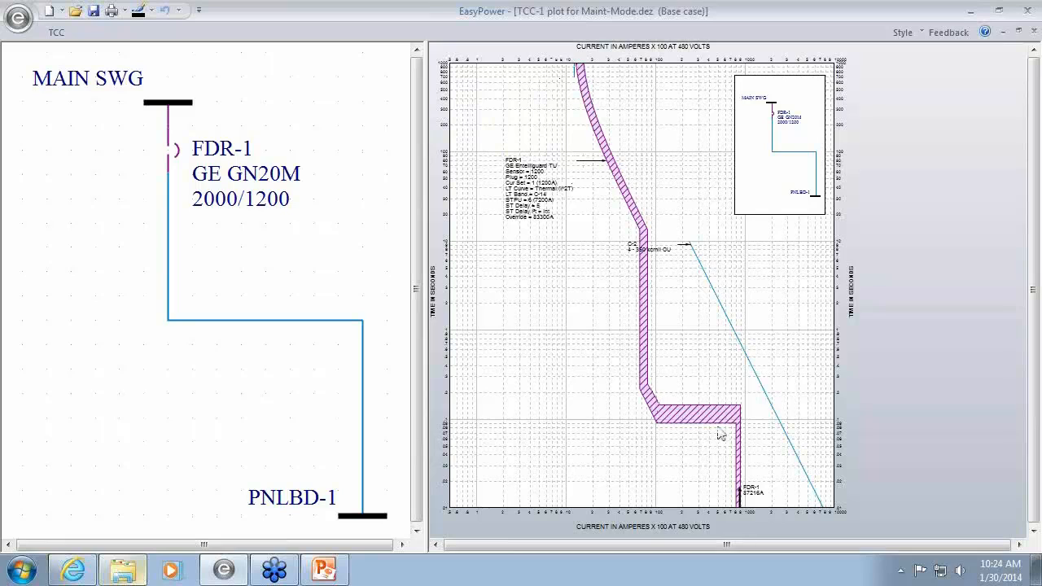
Step: Turn on maintenance mode for breaker FDR-1 and inspect its curve on the TCC
mouse_move(728, 423)
right_click(175, 150)
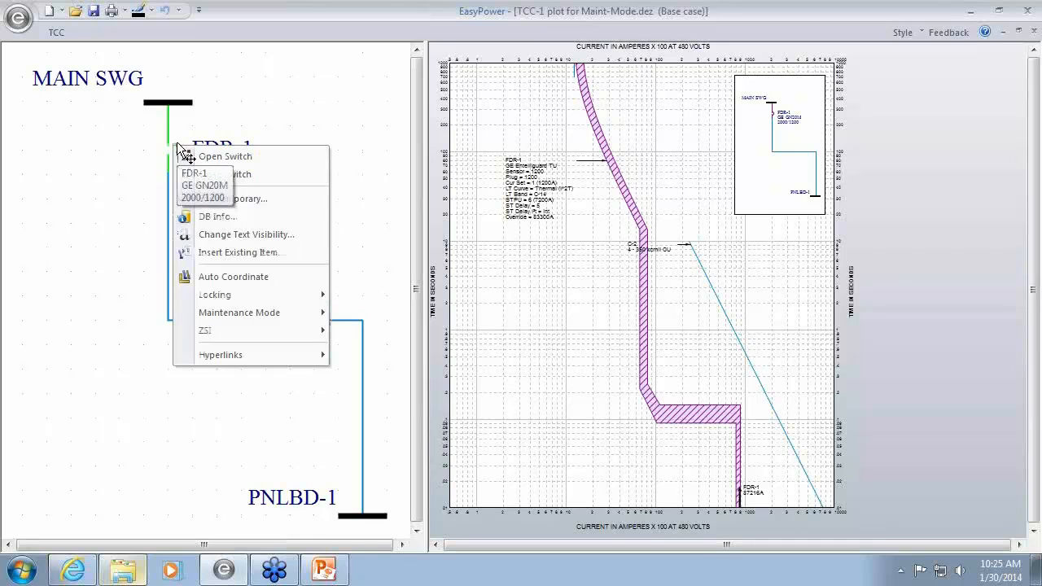
mouse_move(257, 316)
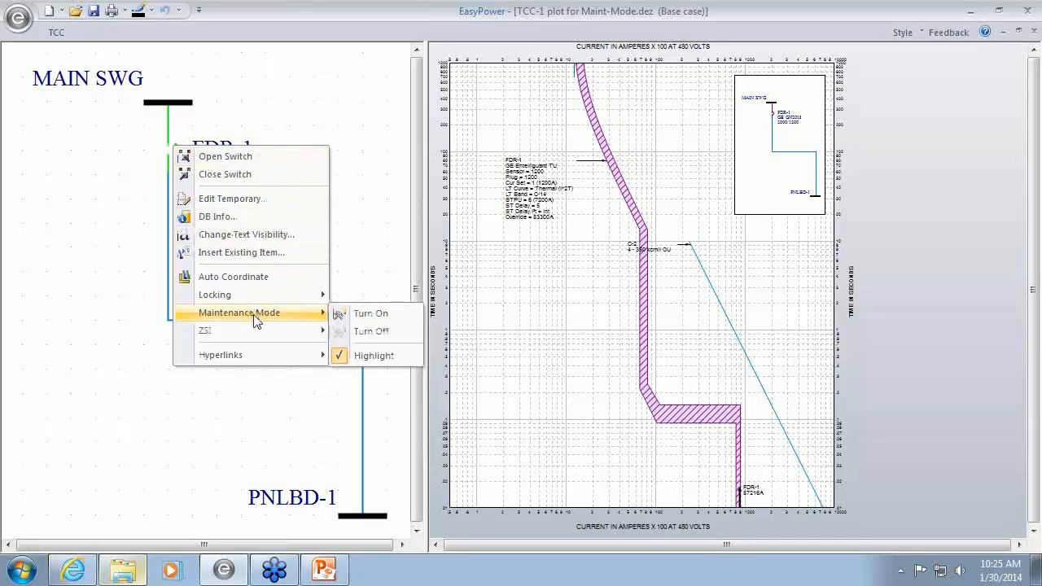
click(370, 314)
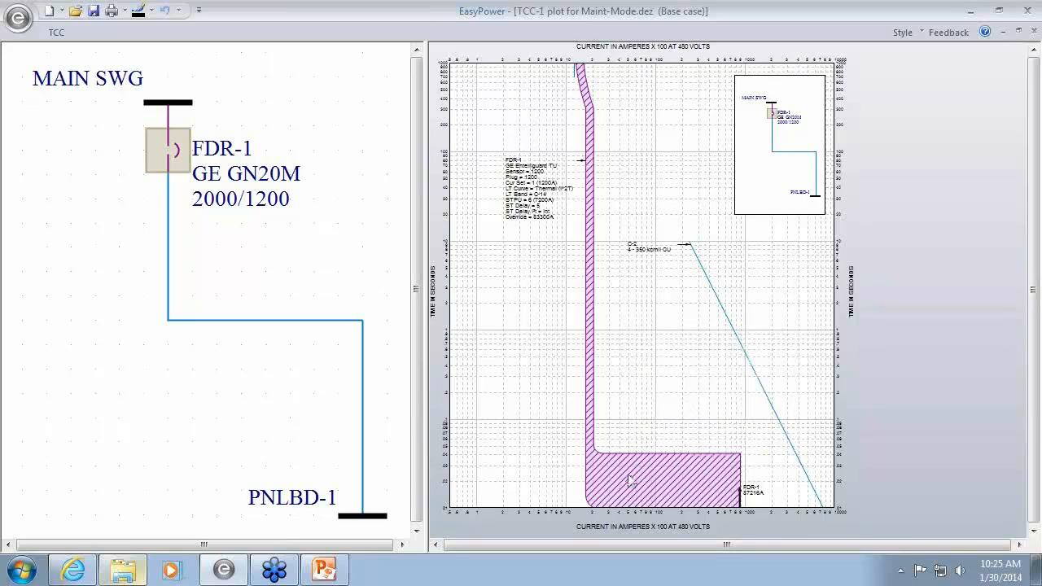
mouse_move(631, 481)
mouse_move(589, 377)
right_click(592, 320)
Step: Turn off maintenance mode for breaker FDR-1
right_click(180, 151)
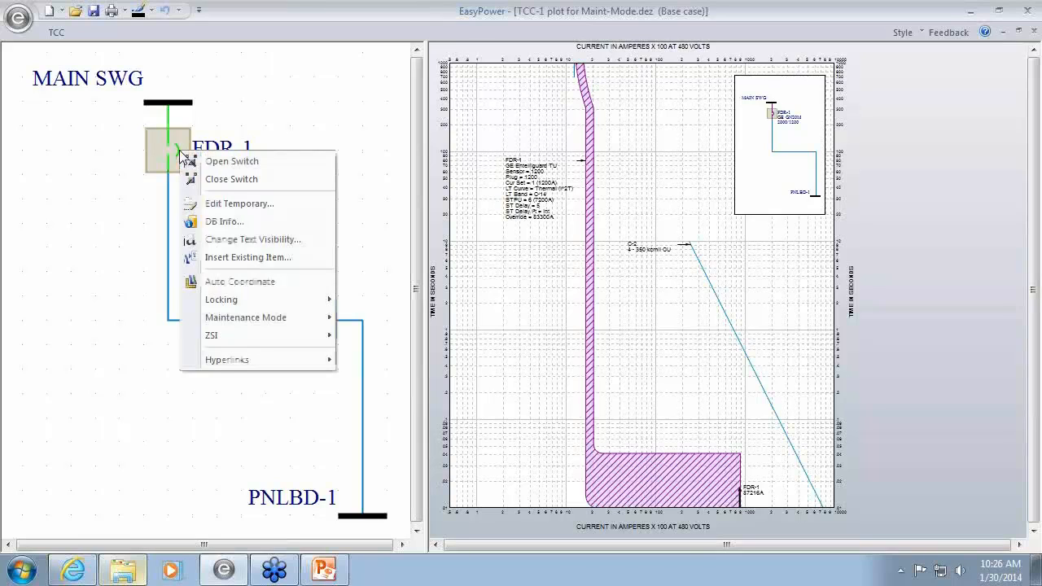
mouse_move(248, 317)
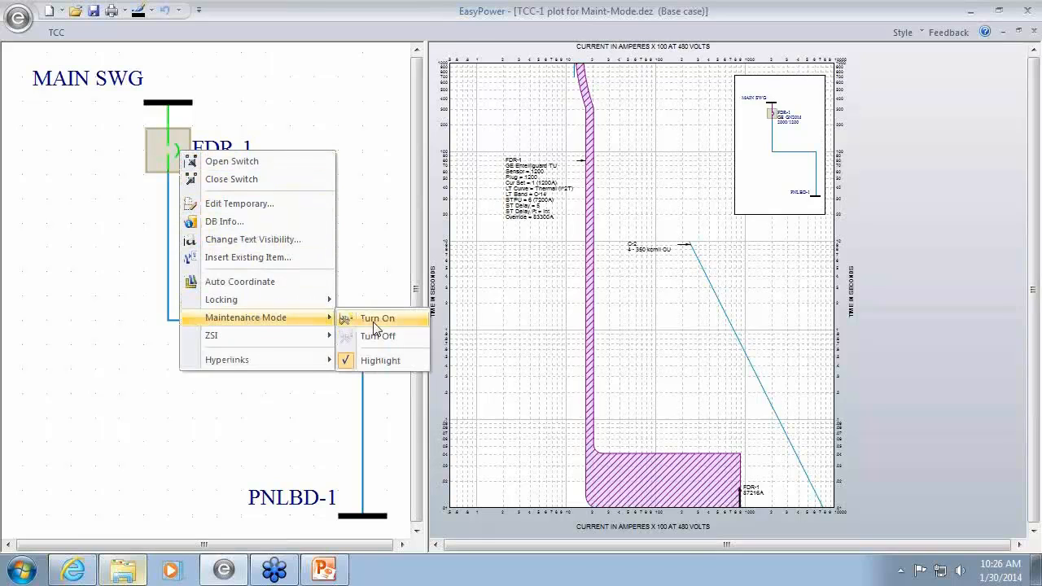
click(389, 336)
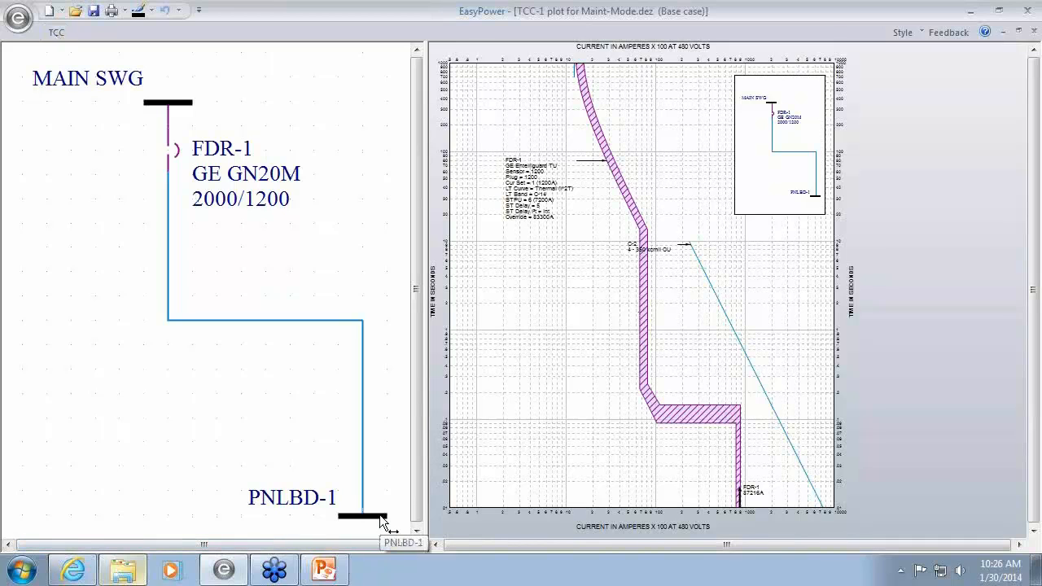
Step: Fault bus PNLBD-1 from the TCC one-line to calculate its arc flash results with normal trip settings
click(55, 32)
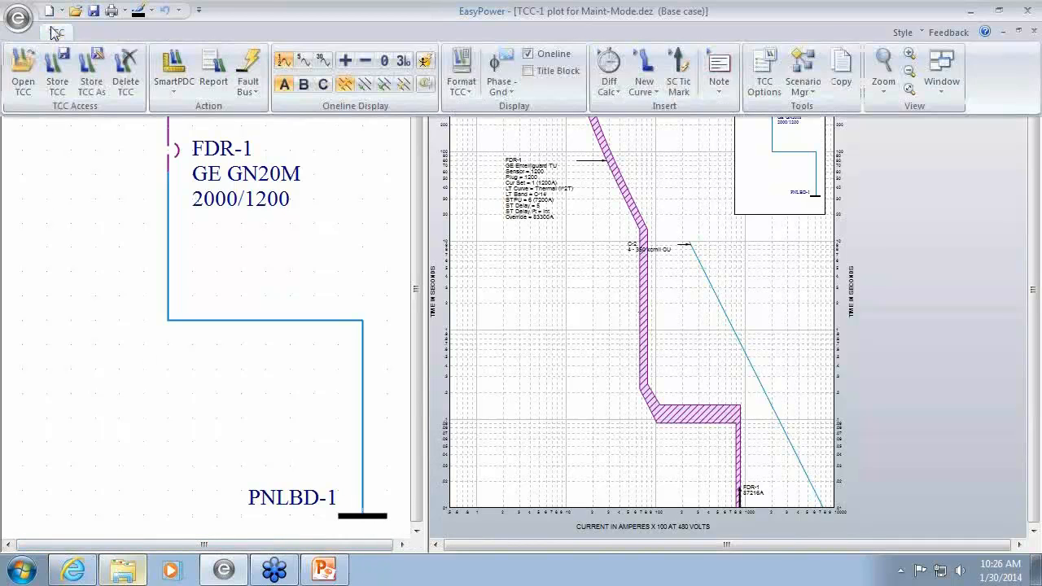
click(358, 202)
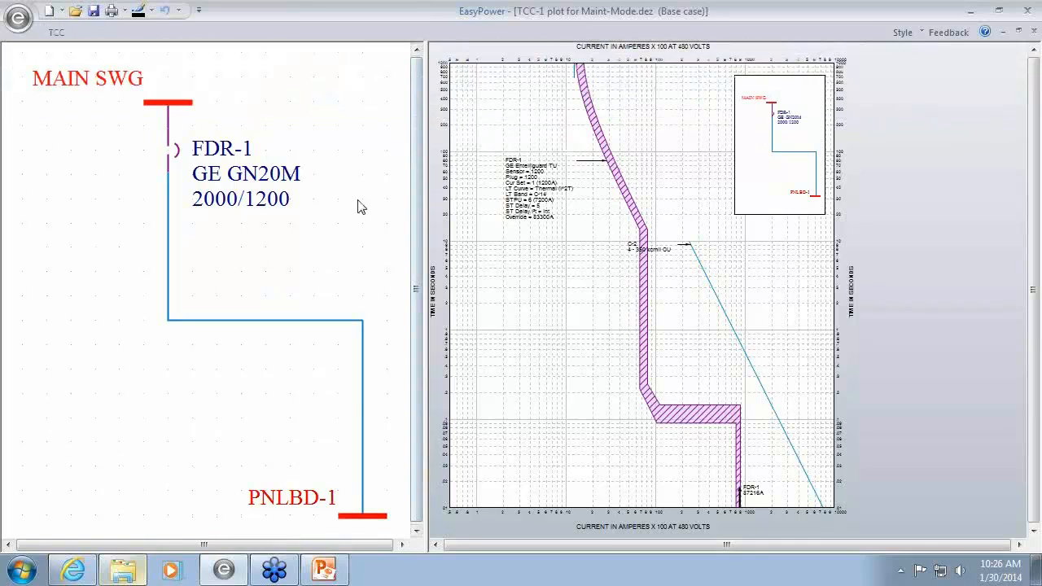
click(366, 515)
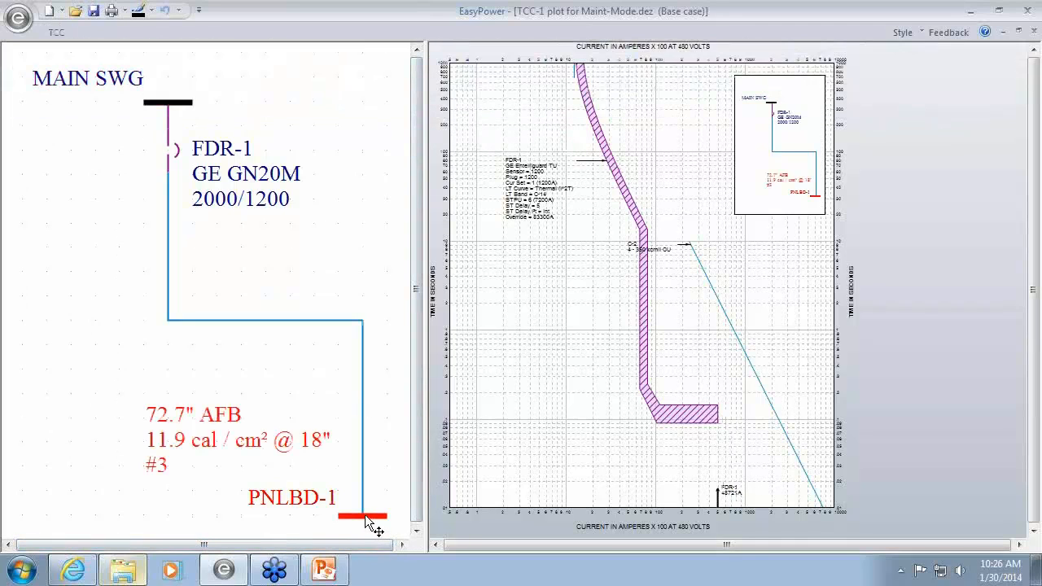
Step: Insert an arcing current tick mark for the FDR-1 curve and raise it to just above the curve's short-time band
right_click(685, 413)
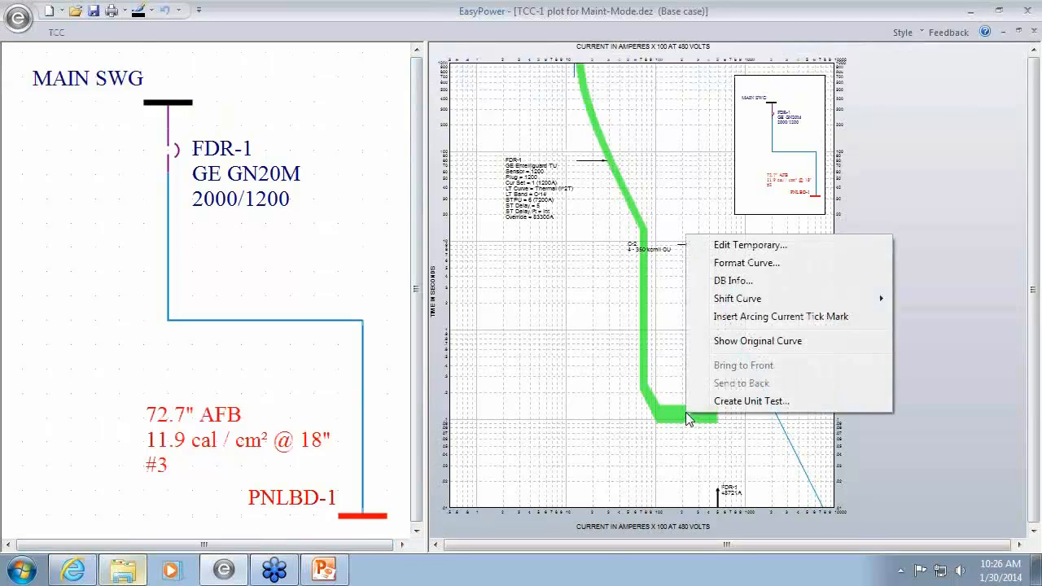
click(780, 317)
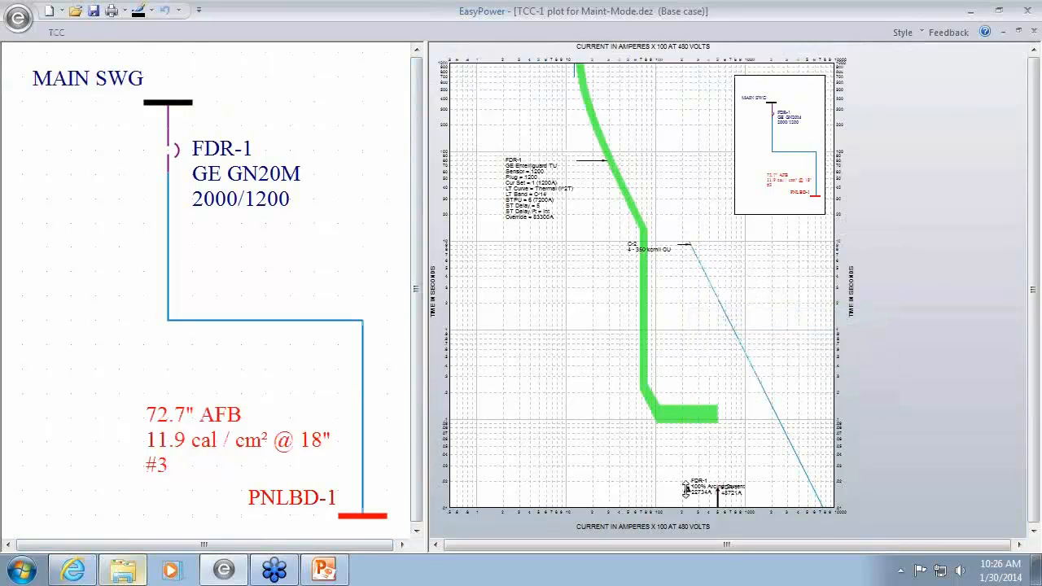
drag(685, 488, 684, 390)
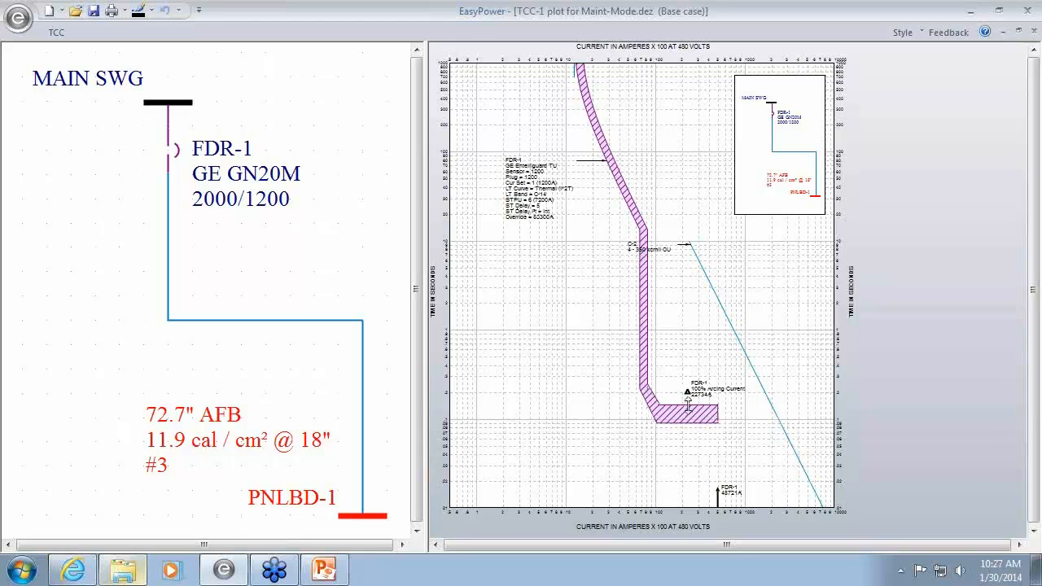
Step: With PNLBD-1 faulted, turn on maintenance mode for breaker FDR-1 to recalculate the arc flash results
mouse_move(686, 405)
mouse_move(641, 334)
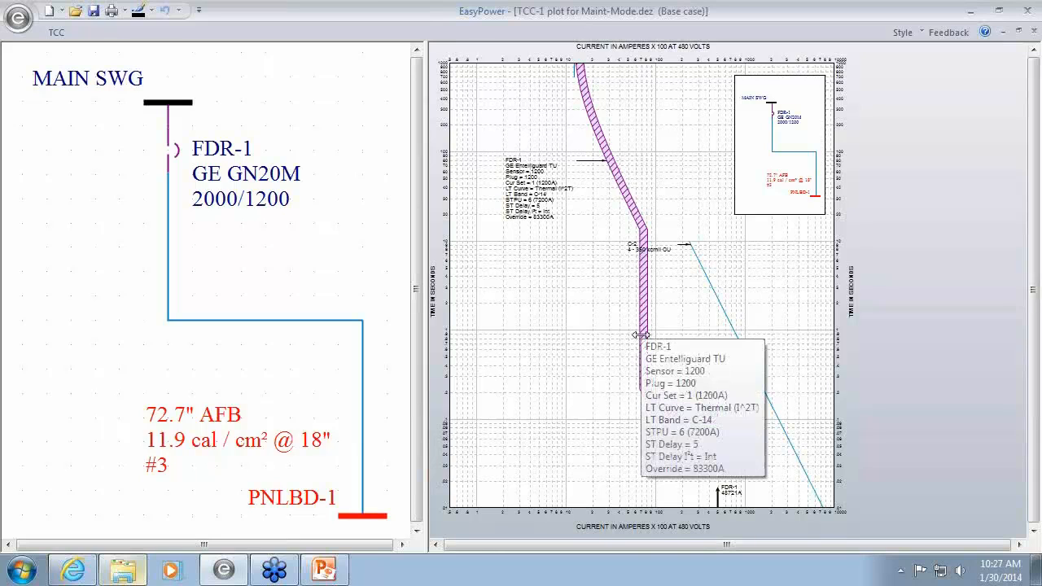
right_click(179, 163)
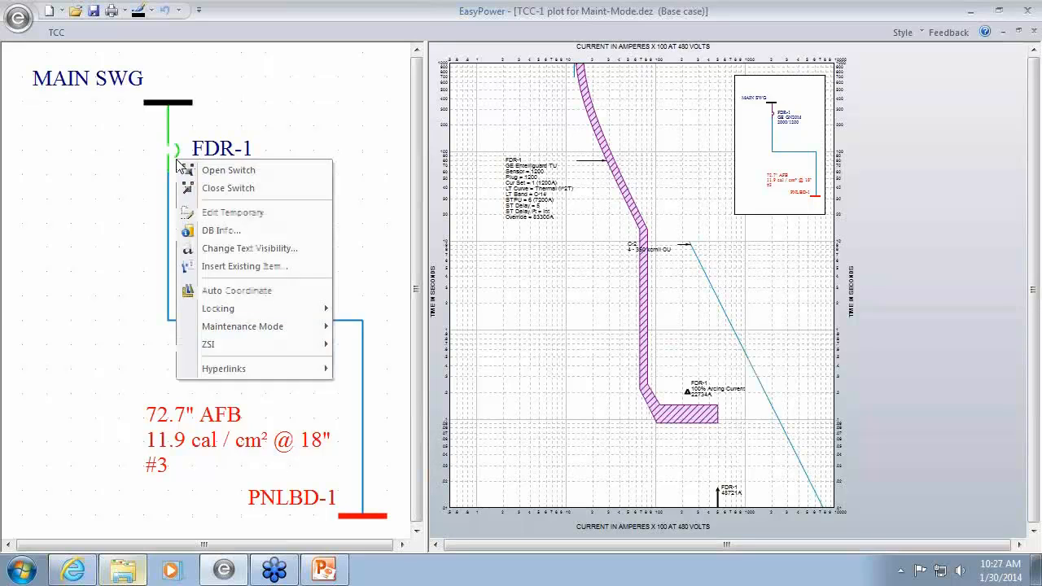
mouse_move(310, 333)
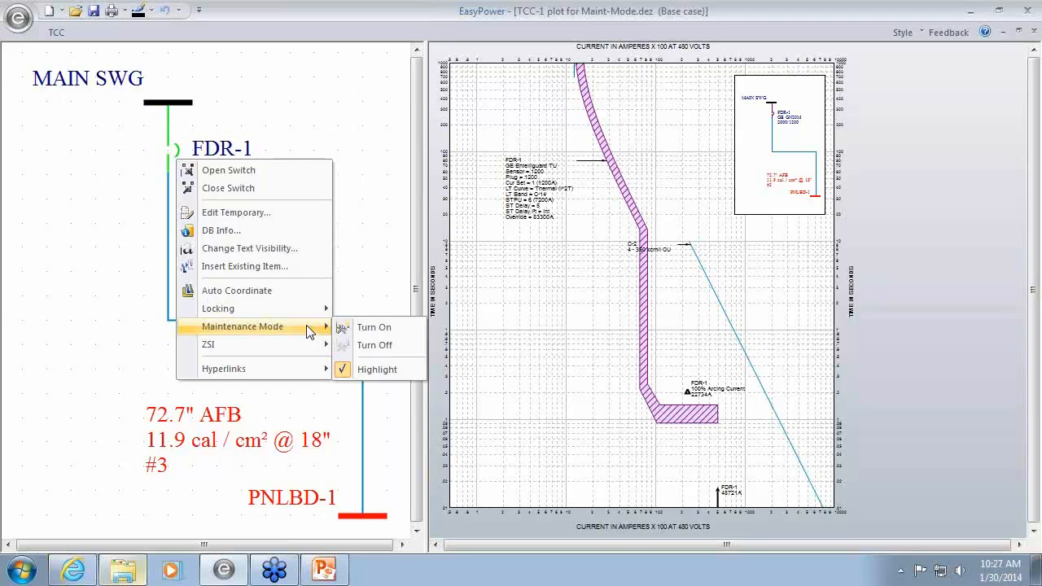
click(376, 327)
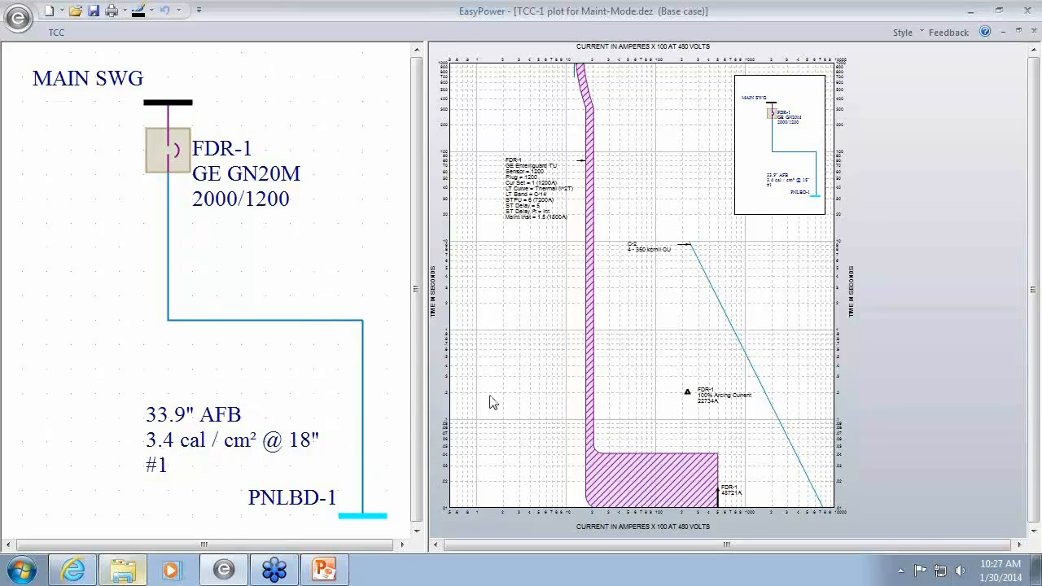
Step: Turn off maintenance mode for breaker FDR-1 and close its TCC plot without storing the changes
right_click(172, 153)
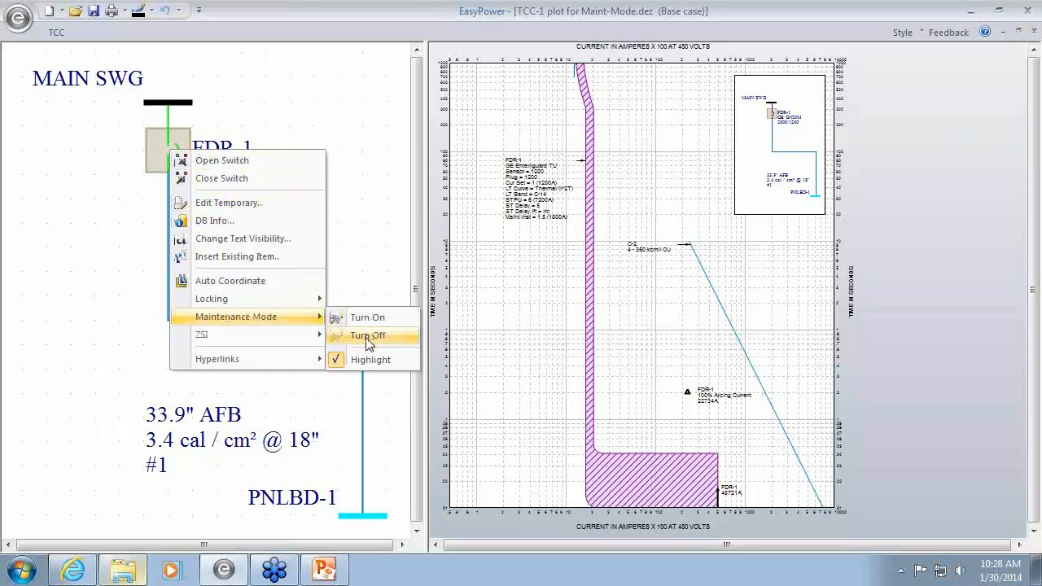
click(368, 337)
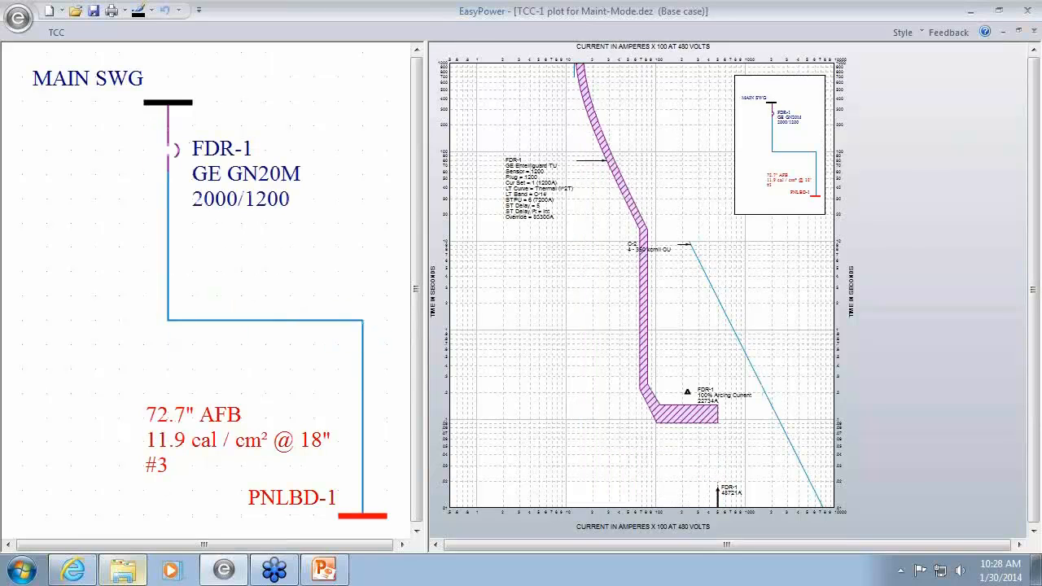
click(1027, 32)
click(584, 324)
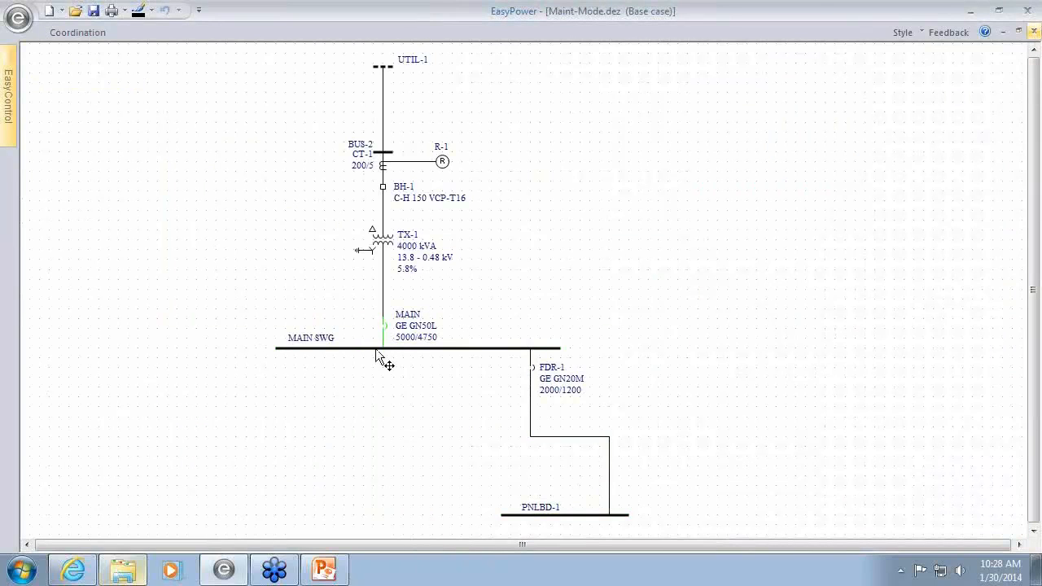
Step: Plot a TCC of breaker MAIN together with bus MAIN SWG from the one-line
drag(362, 307, 407, 370)
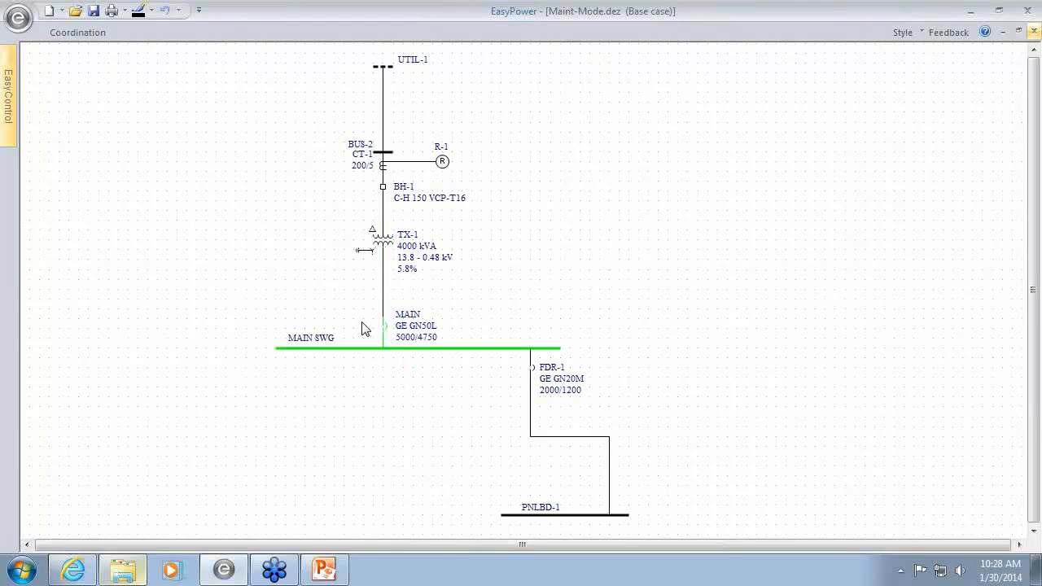
click(77, 35)
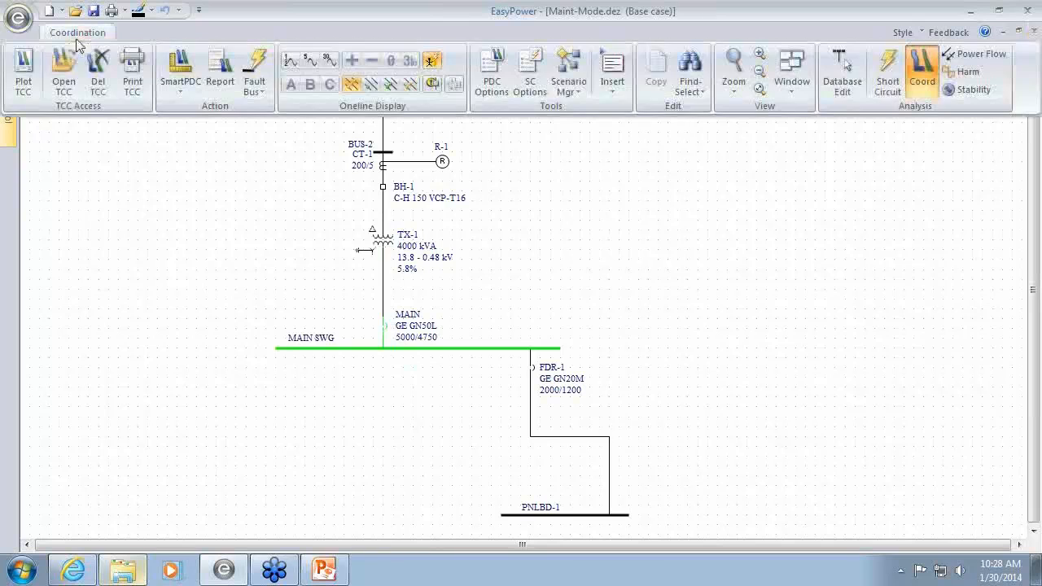
click(23, 73)
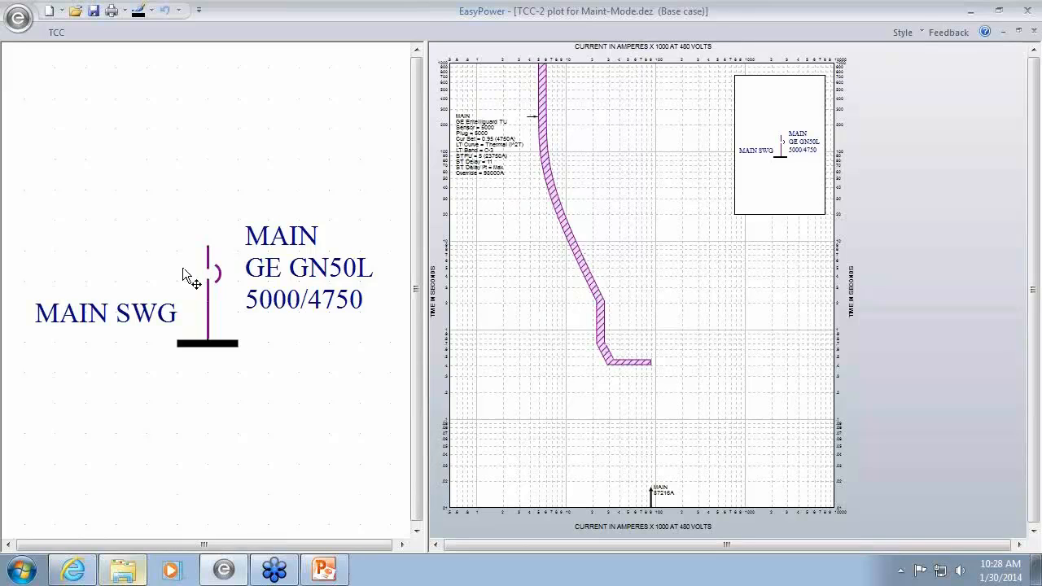
Step: Fault MAIN SWG, display its arc flash results below the bus, and close the TCC plot without storing it
click(219, 345)
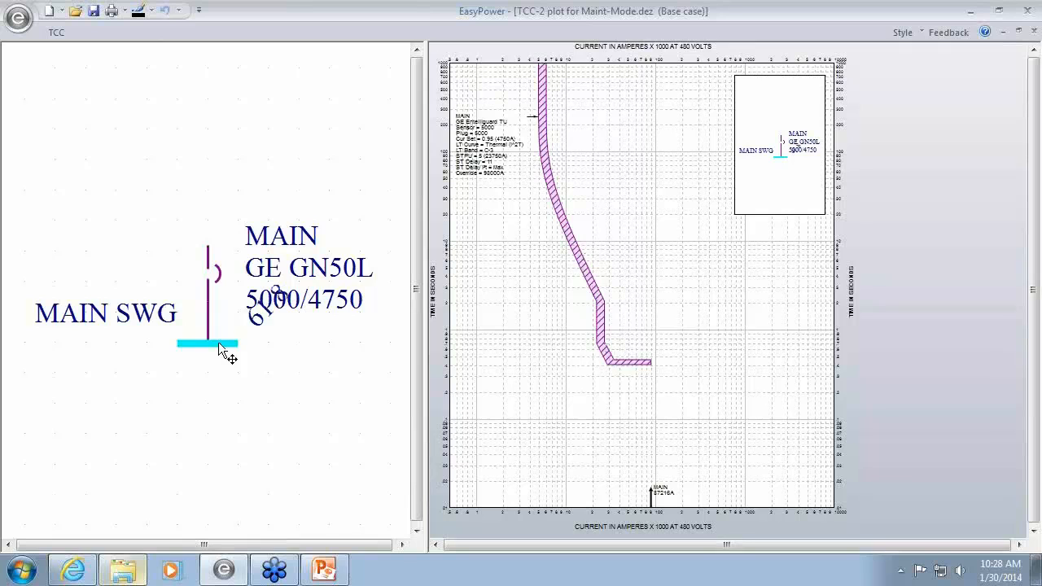
click(56, 32)
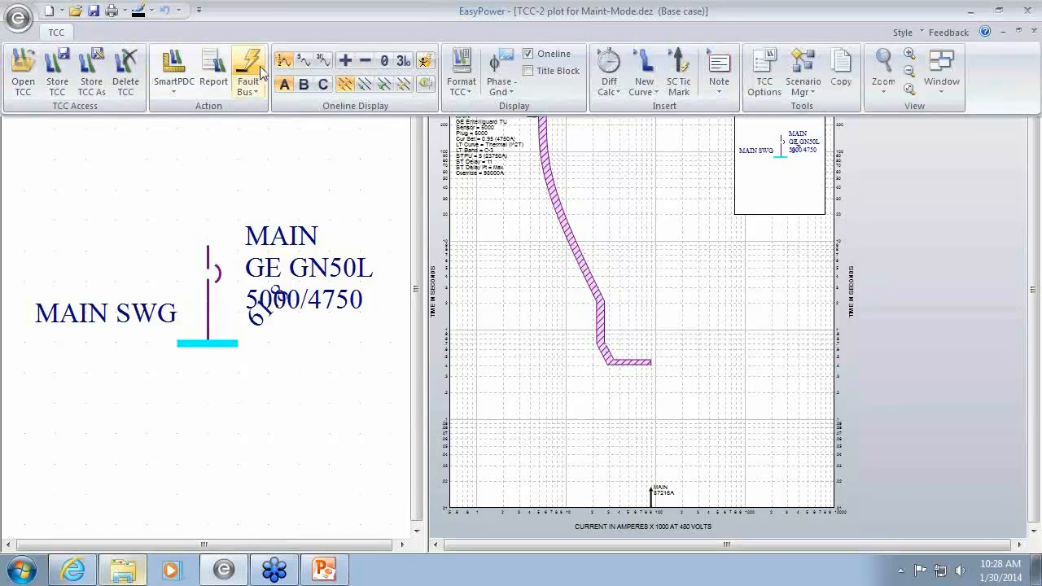
click(425, 62)
drag(56, 255, 231, 434)
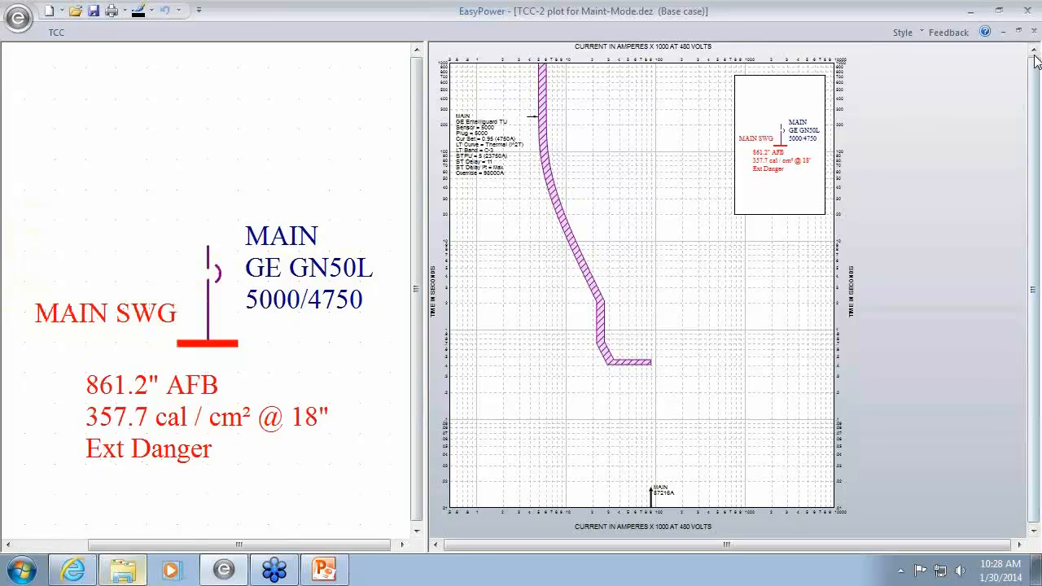
click(1034, 31)
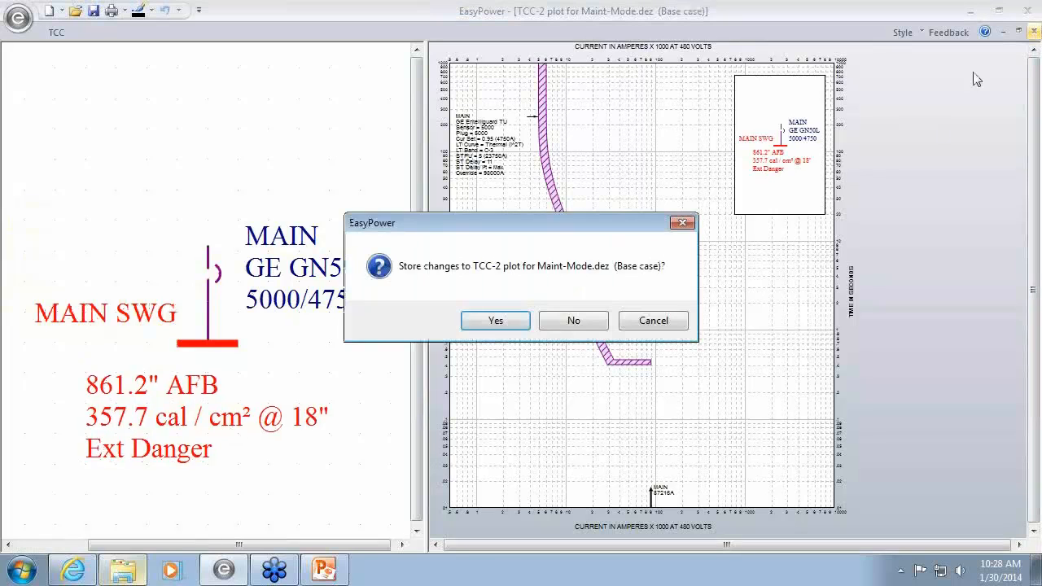
click(573, 321)
Step: Set the worst-case arc flash hazard output to Including Main in the short circuit options
click(51, 33)
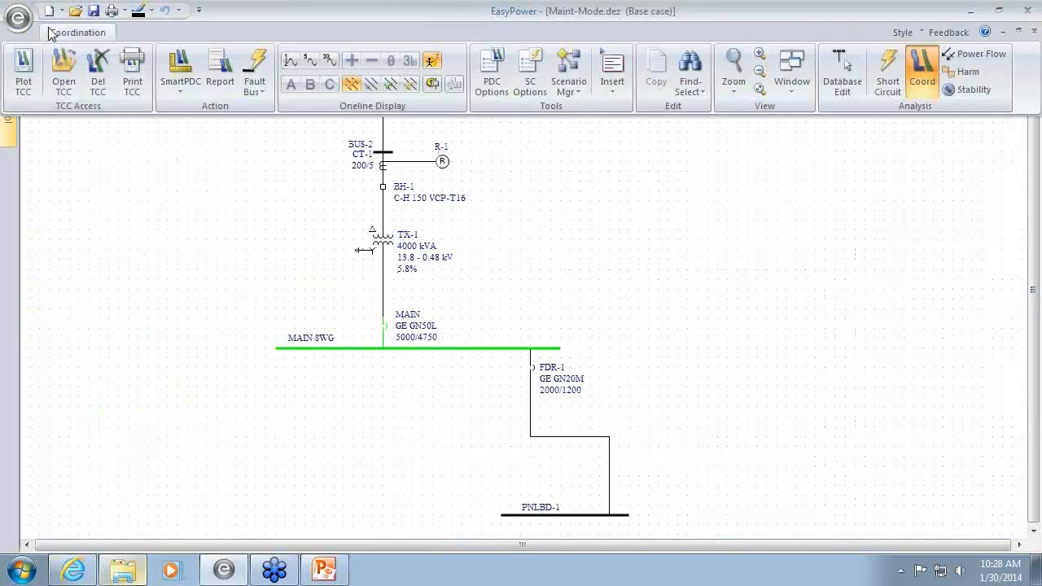
click(530, 73)
click(680, 118)
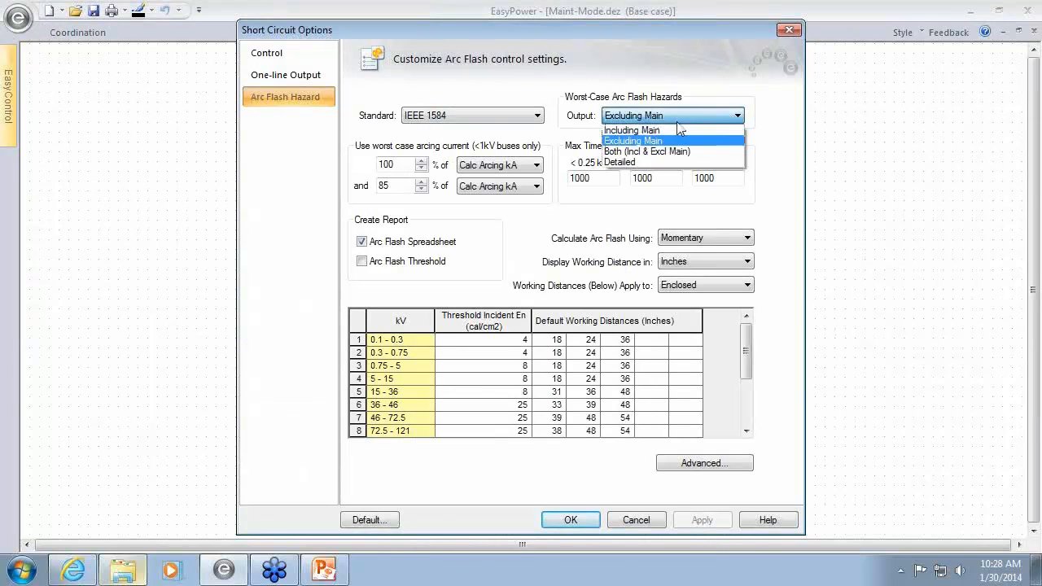
click(679, 132)
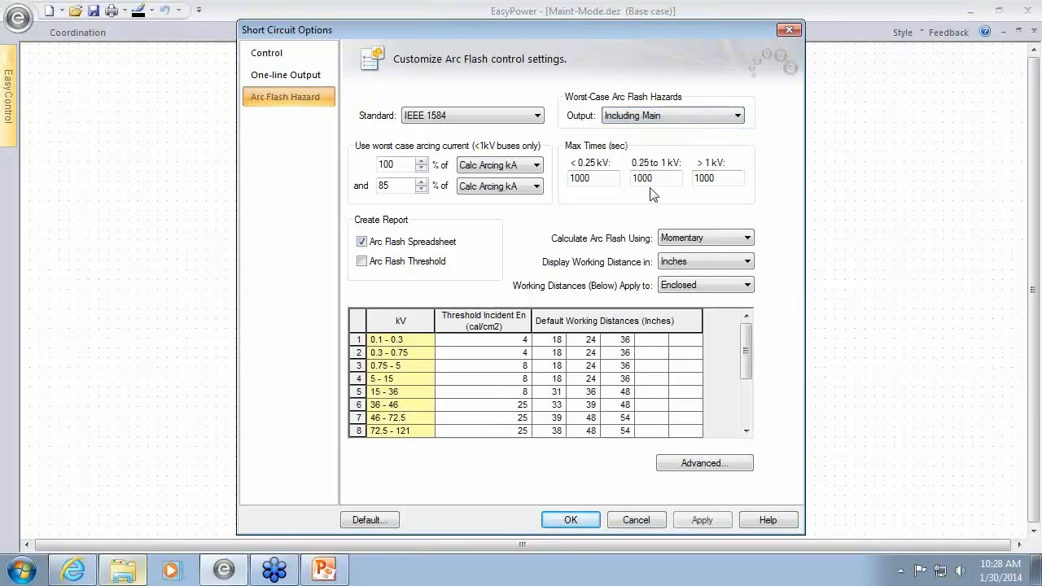
click(571, 519)
Step: Plot a new TCC of MAIN and MAIN SWG, fault the bus, and place its arc flash results below it
click(79, 39)
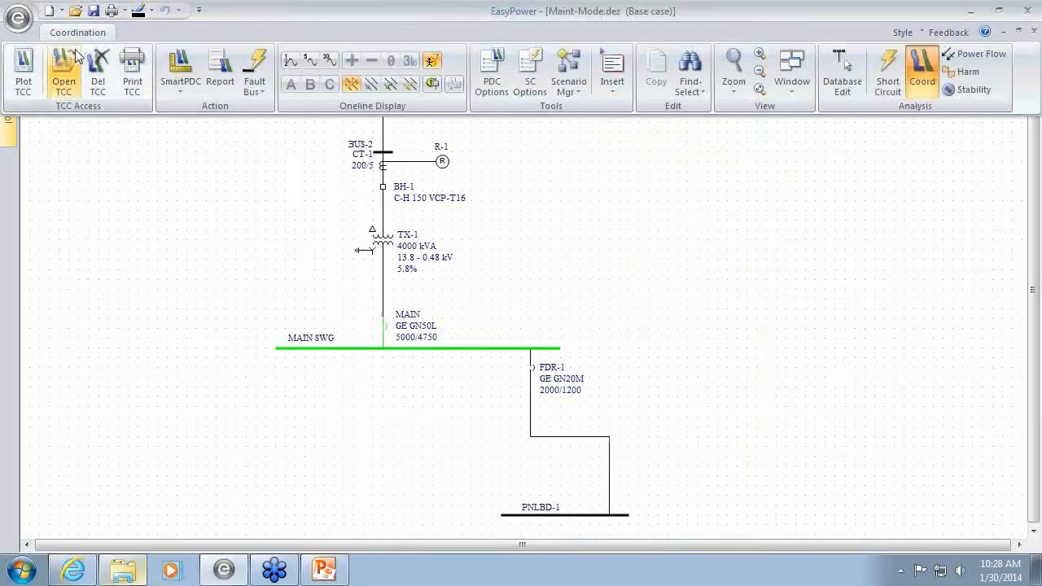
click(28, 79)
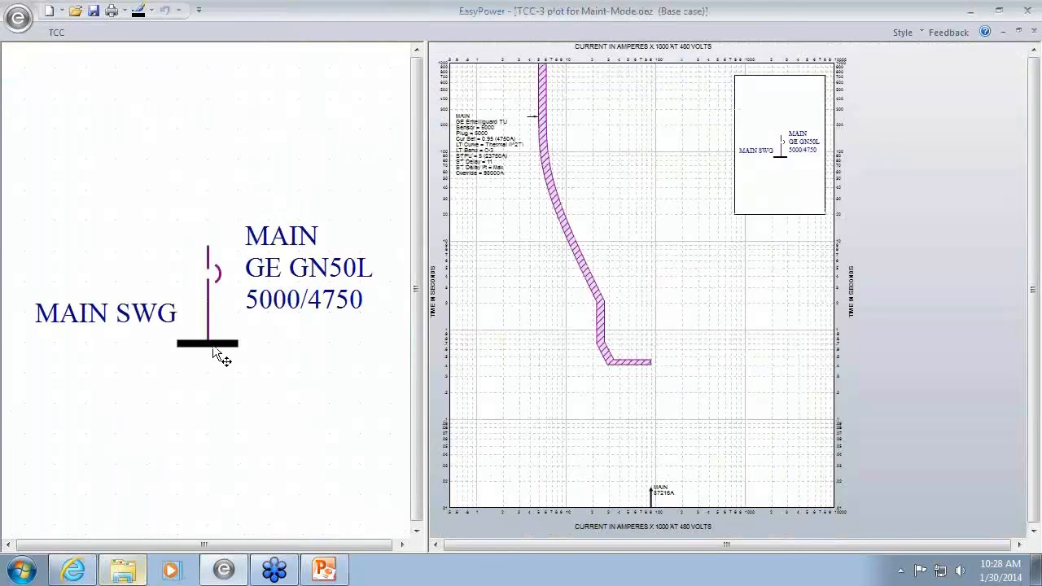
click(212, 344)
click(53, 33)
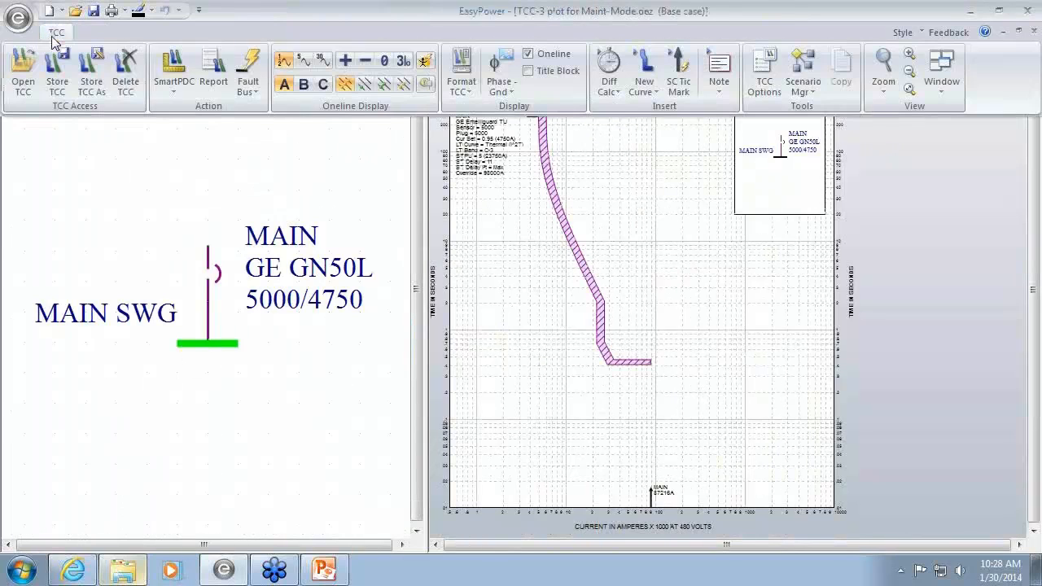
click(426, 63)
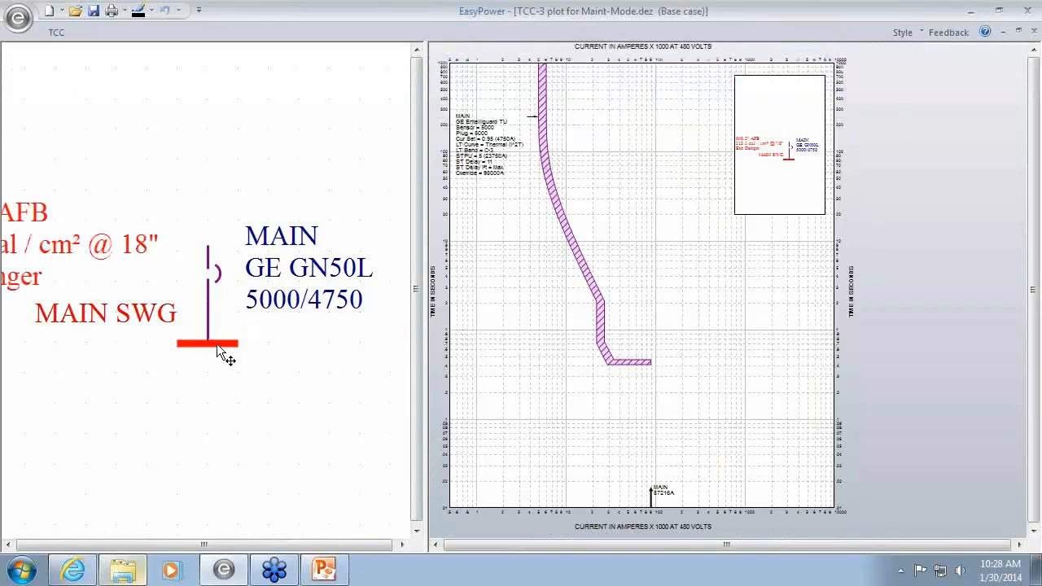
drag(65, 235, 244, 393)
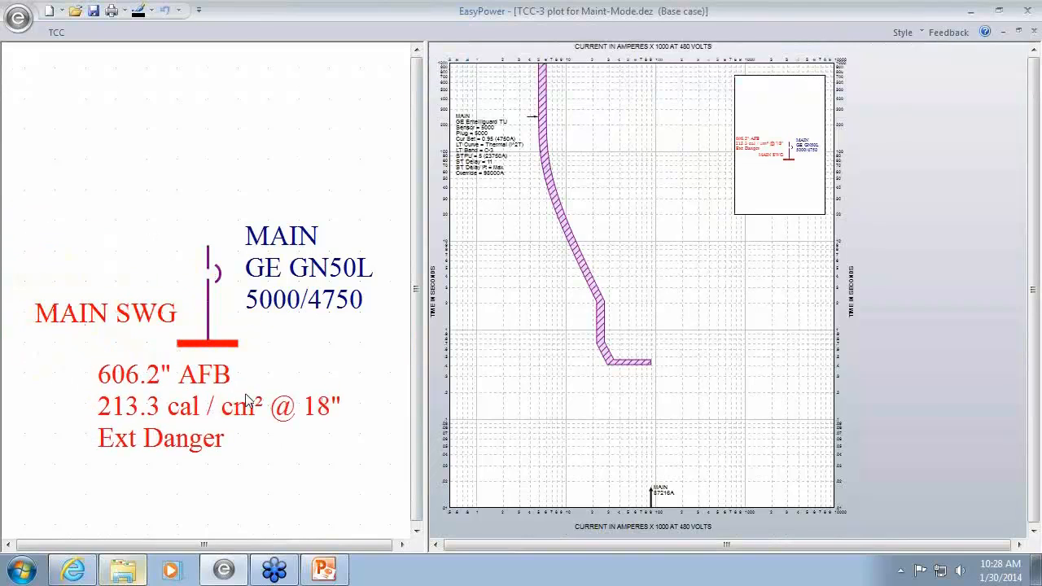
Step: Insert an arcing current tick mark for the MAIN curve and raise it to the top of the curve's short-time pickup section
right_click(656, 364)
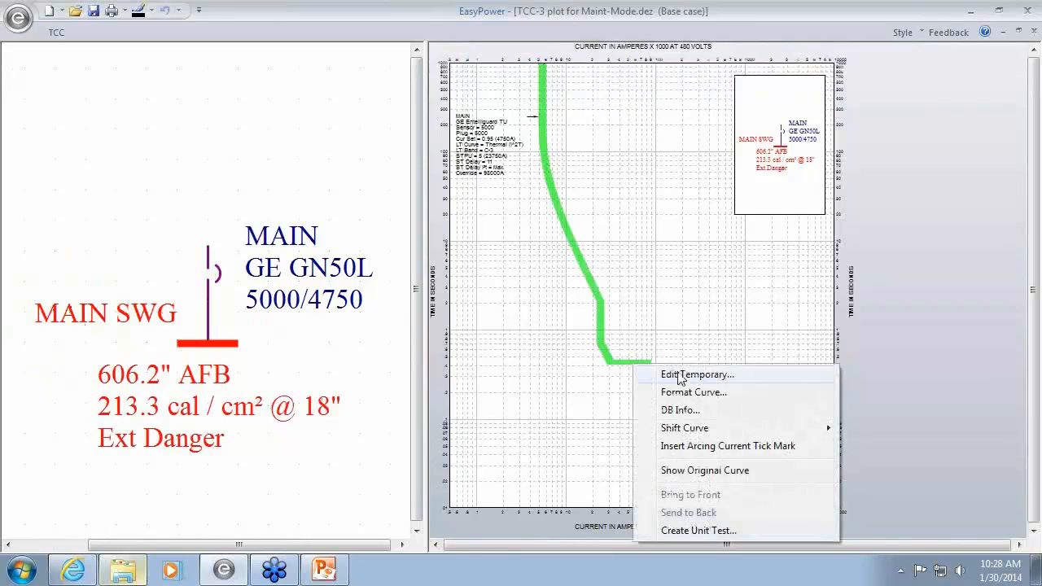
click(716, 454)
drag(598, 498, 594, 297)
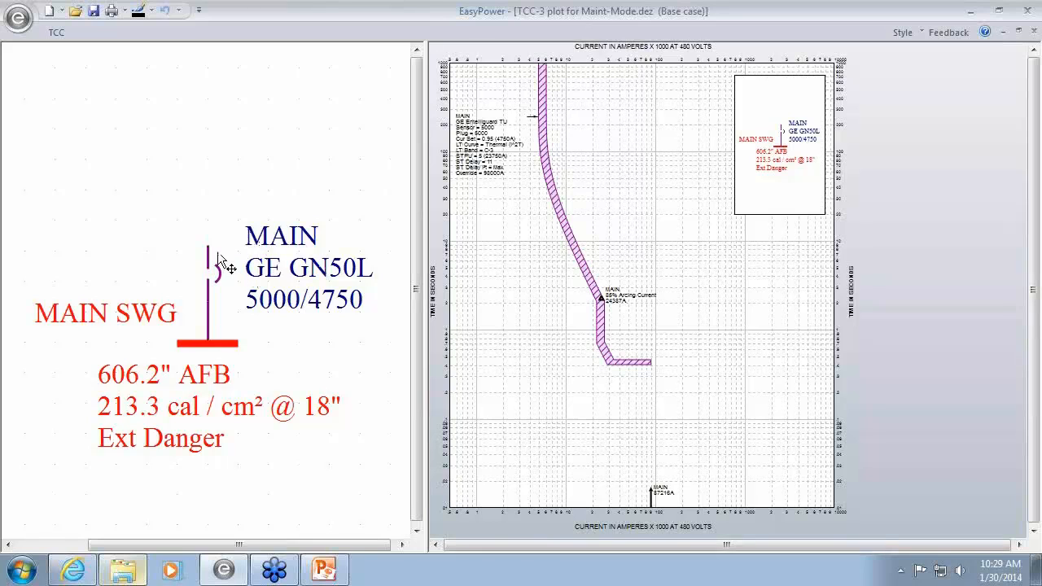
Step: With MAIN SWG faulted, turn on maintenance mode for breaker MAIN to recalculate the arc flash results
right_click(211, 281)
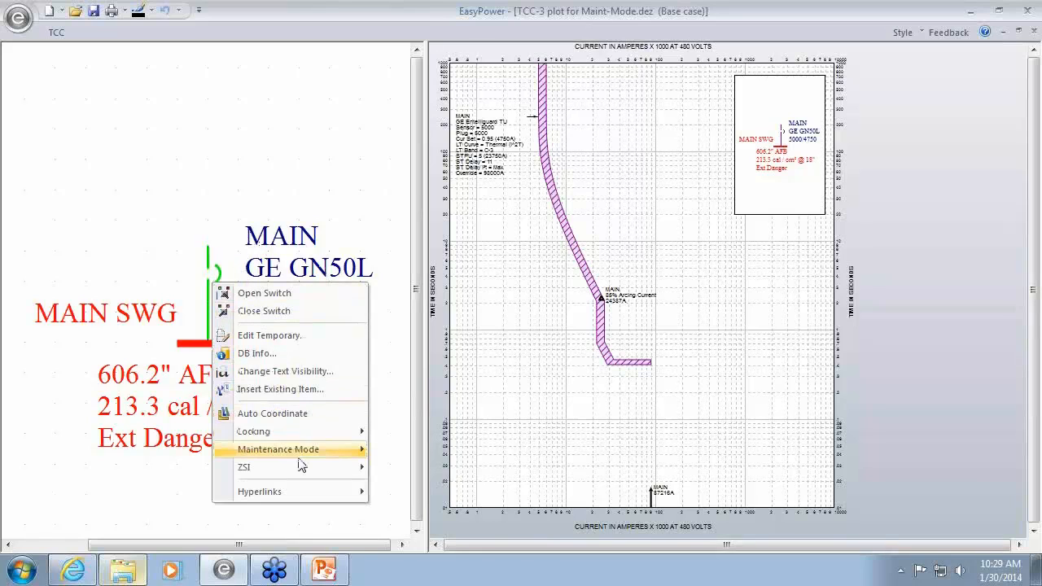
mouse_move(316, 468)
mouse_move(326, 449)
click(413, 453)
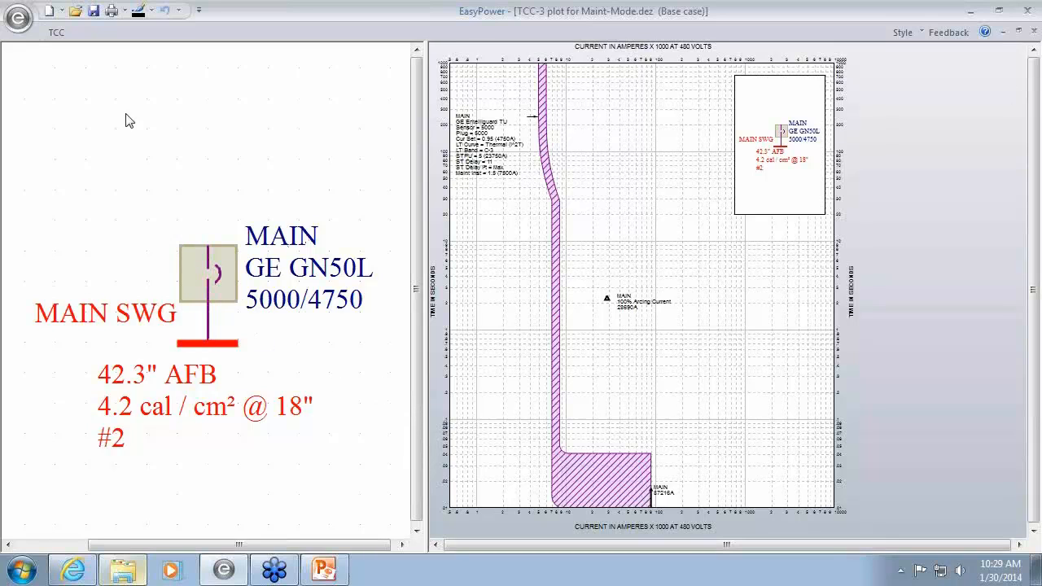
Step: Close the MAIN breaker's TCC plot without storing the changes
click(59, 34)
click(224, 201)
click(1026, 32)
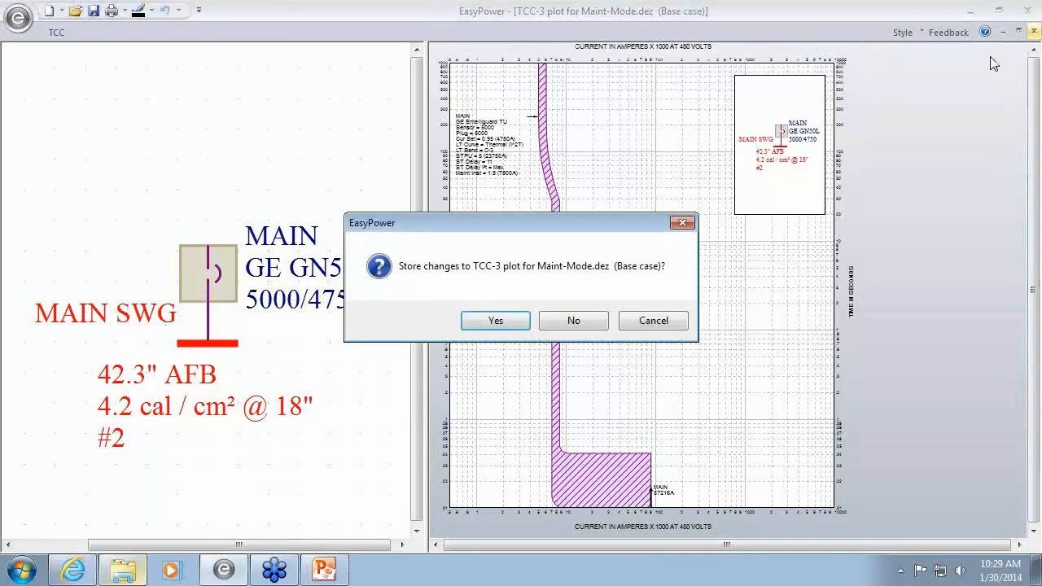
click(571, 318)
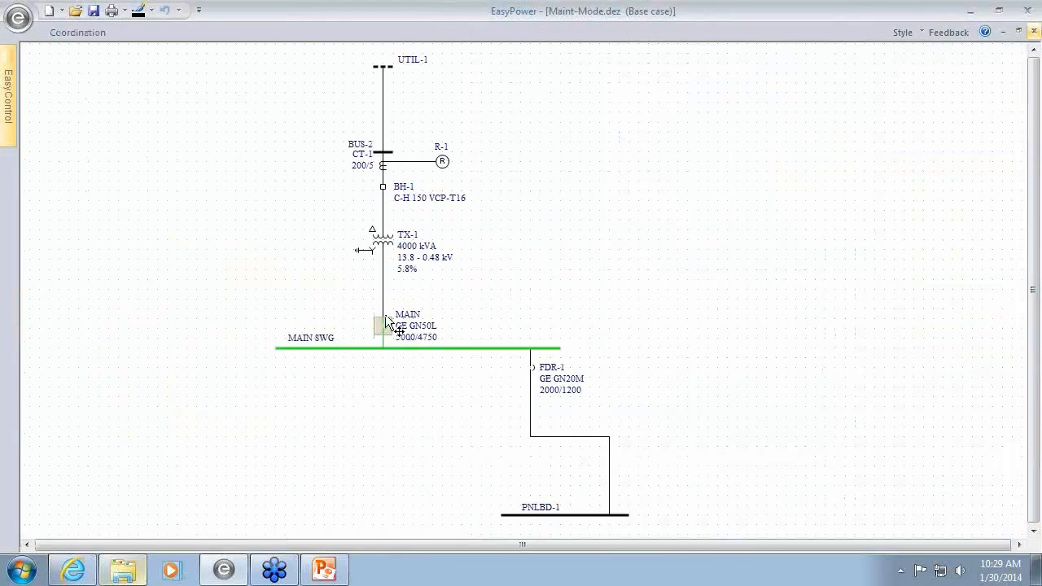
Step: Turn off maintenance mode for breaker MAIN on the system one-line
click(77, 32)
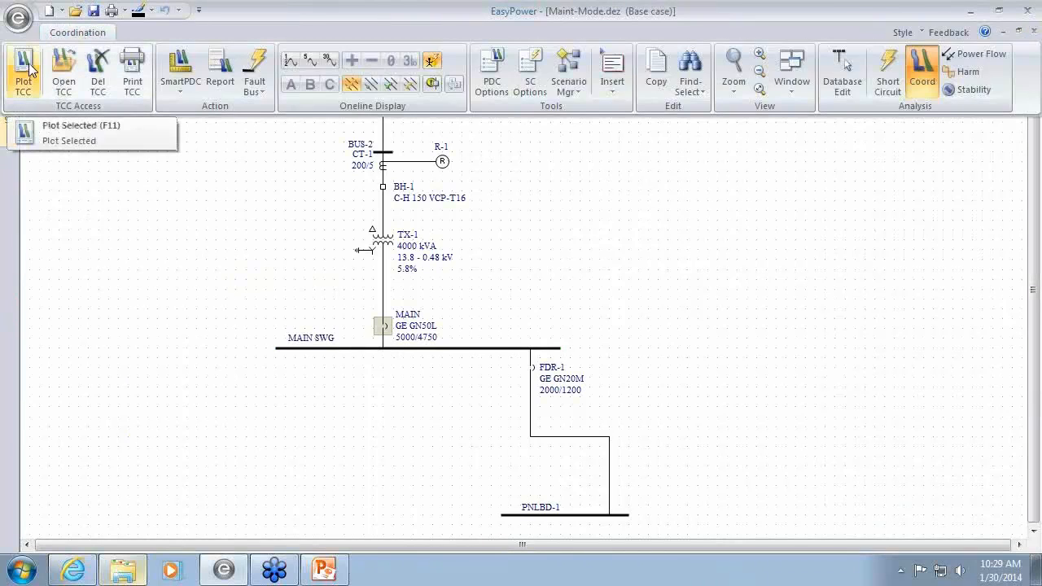
click(396, 348)
right_click(382, 330)
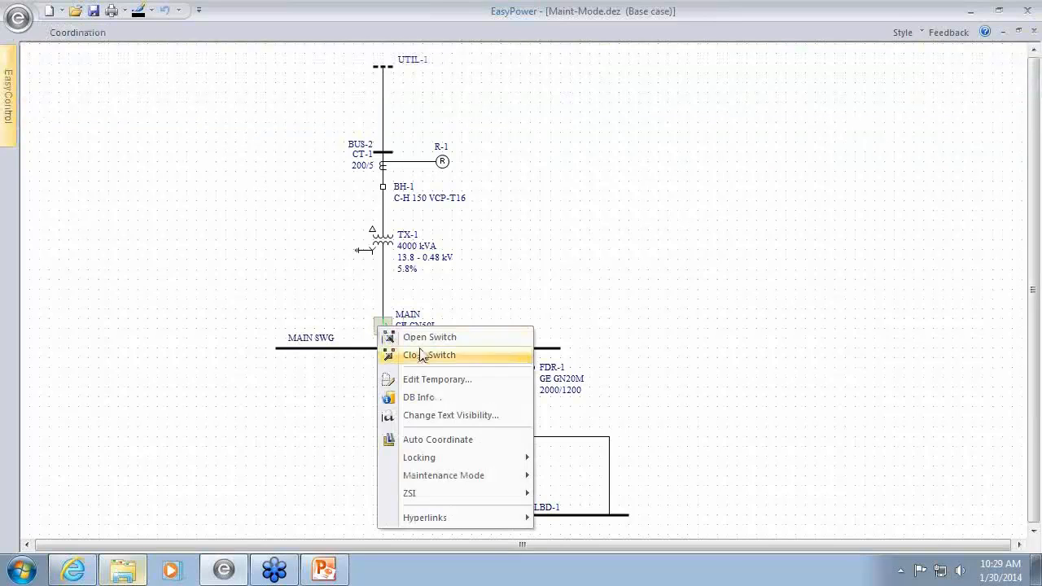
mouse_move(443, 484)
click(579, 495)
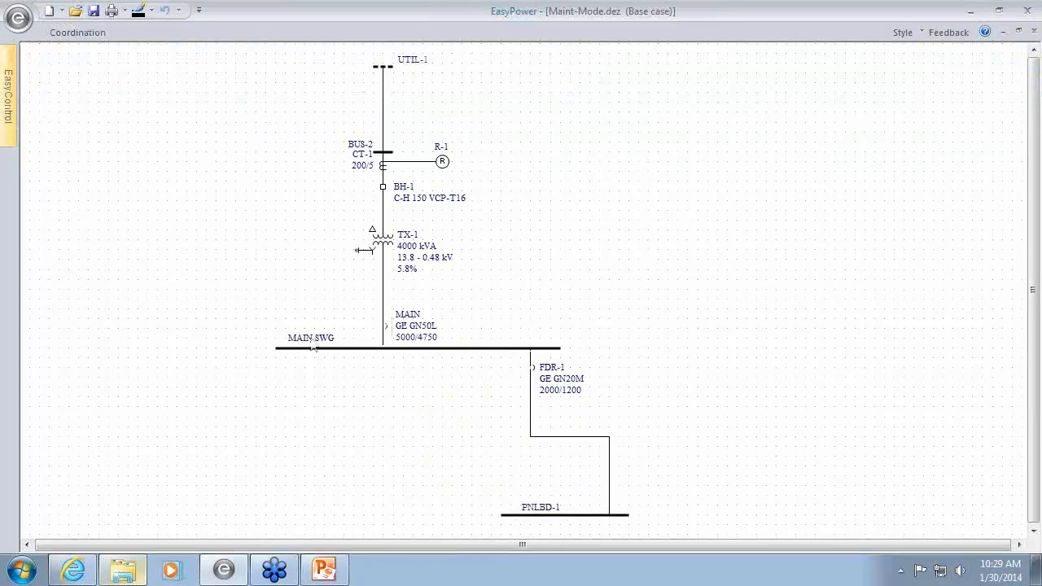
Step: Set the worst-case arc flash hazard output back to Excluding Main in the short circuit options
click(70, 34)
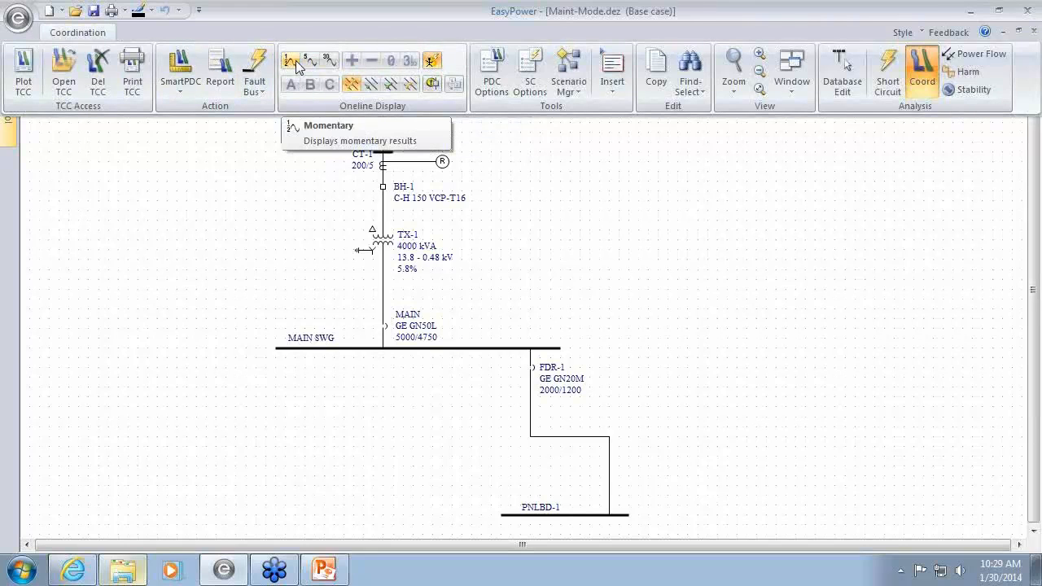
click(525, 75)
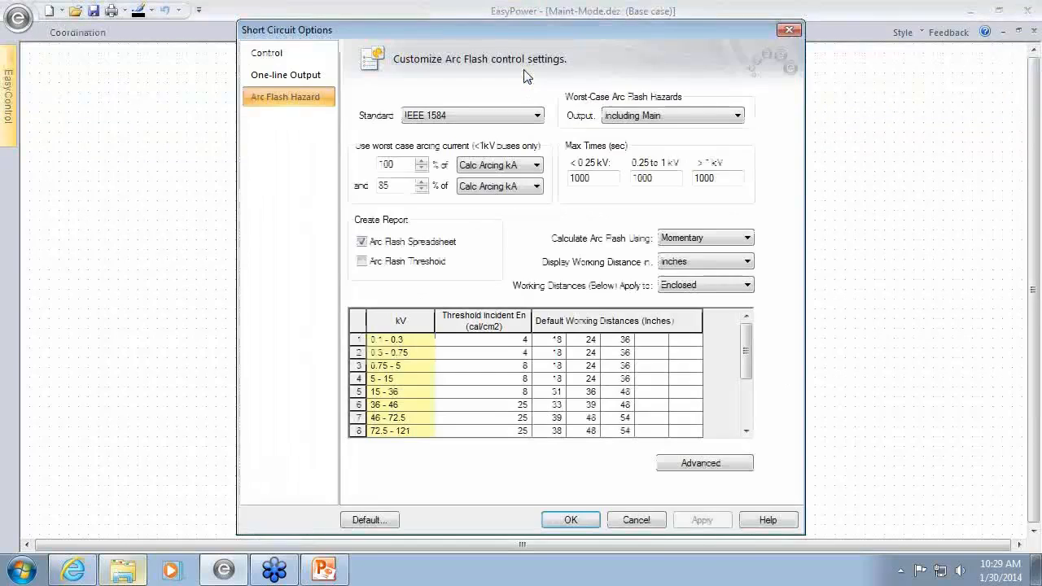
click(659, 118)
click(655, 137)
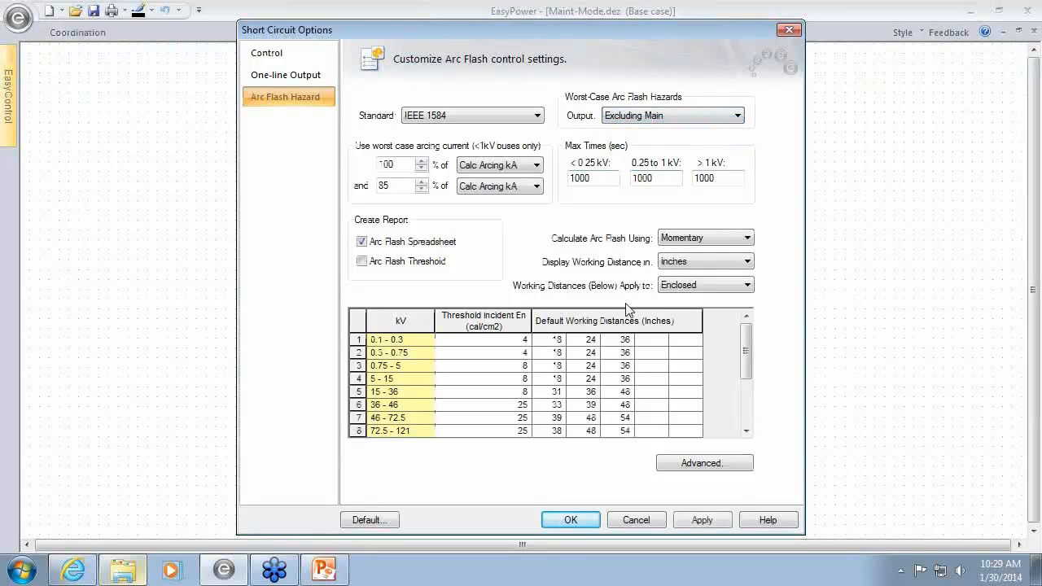
click(573, 519)
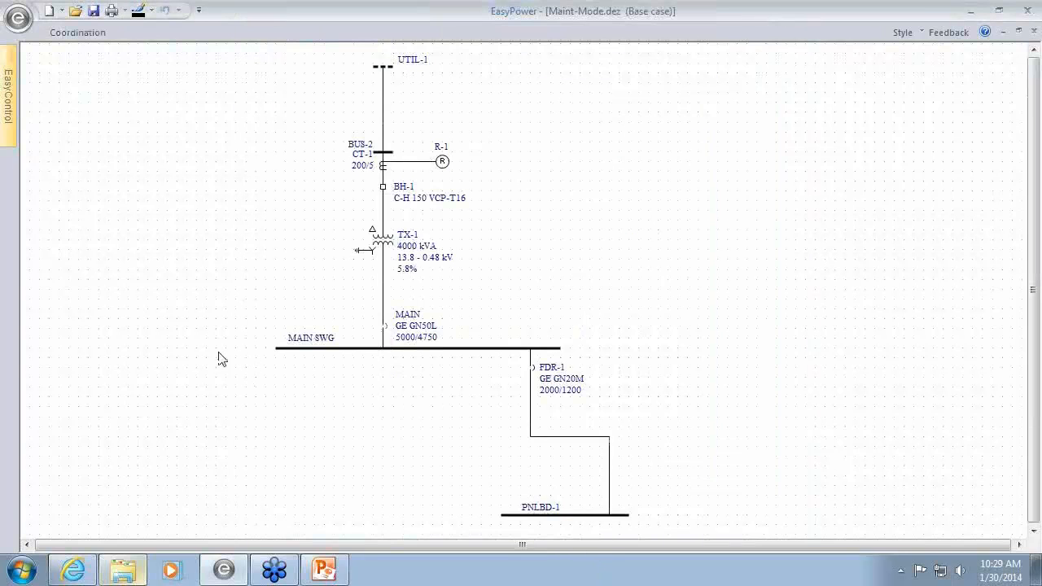
Step: Plot a TCC of all equipment from UTIL-1 through relay R-1, transformer TX-1 and breaker MAIN to MAIN SWG
click(81, 36)
click(469, 226)
drag(322, 110, 459, 372)
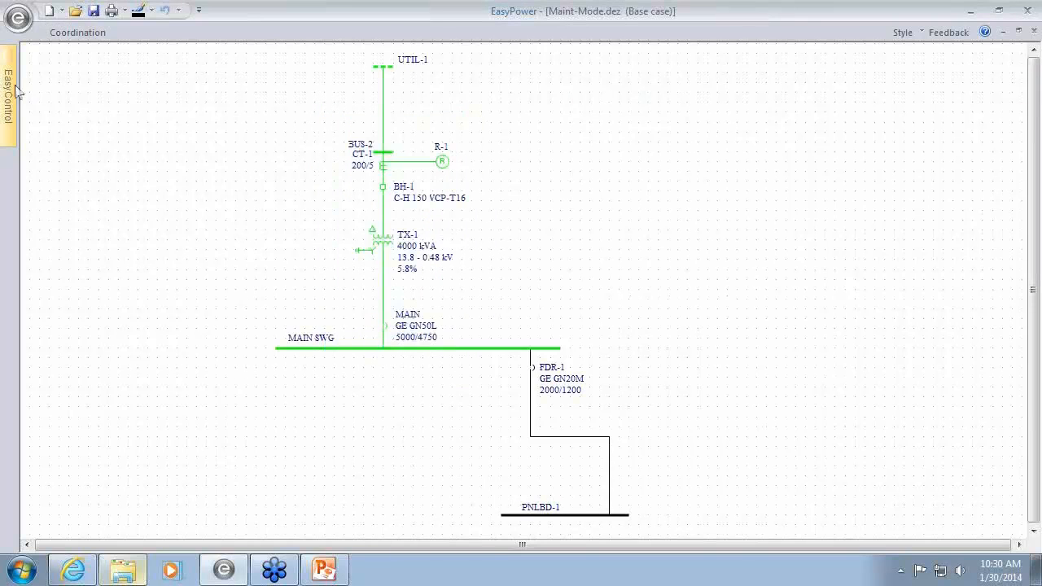
click(77, 32)
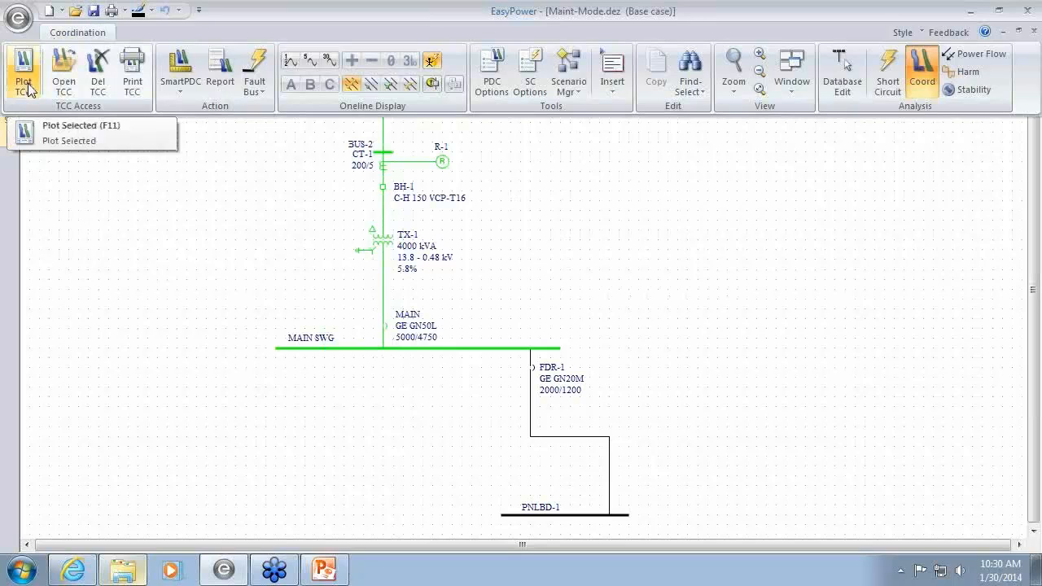
click(27, 86)
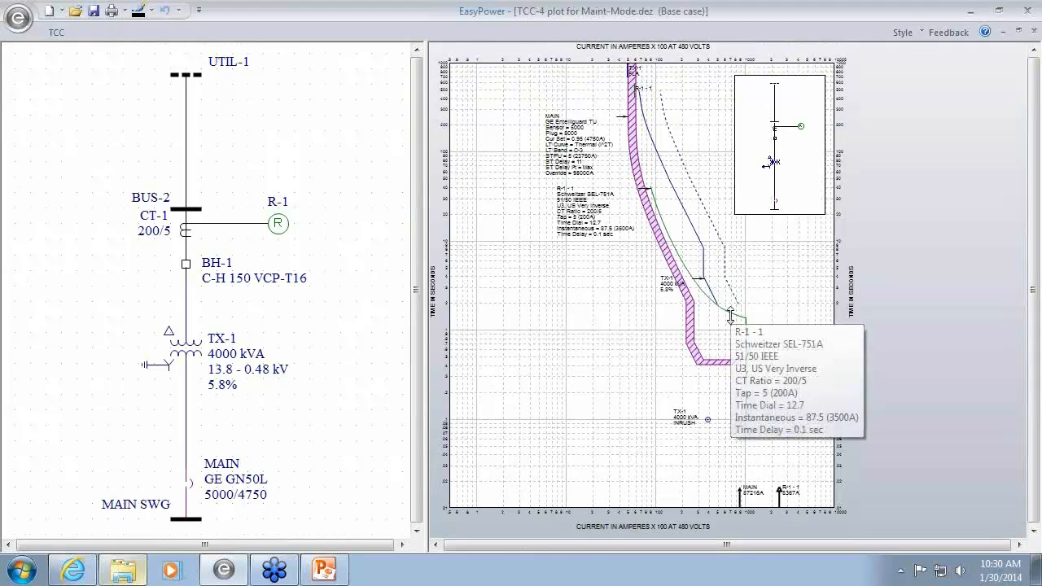
Step: Fault the MAIN SWG bus on the TCC one-line and display its arc flash hazard results
click(194, 520)
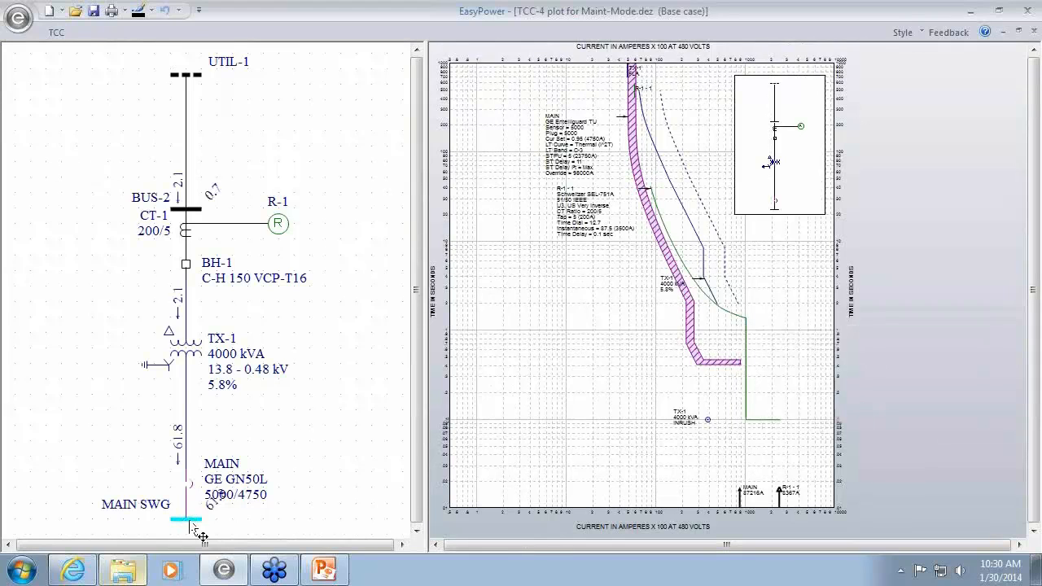
click(51, 32)
click(425, 61)
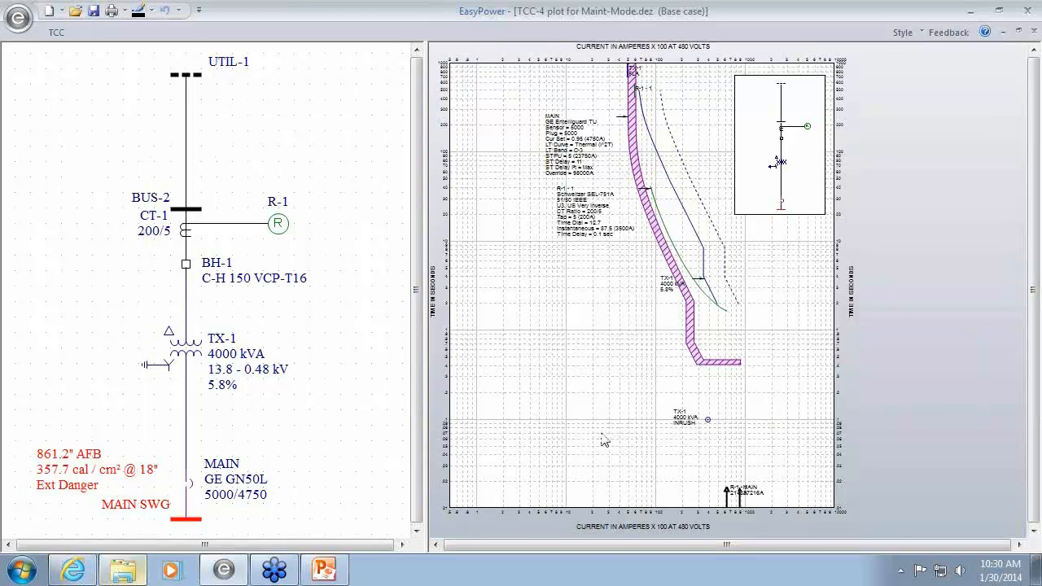
Step: Insert an arcing current tick mark for relay R-1's 51/50 curve and move it up onto the curve
right_click(675, 246)
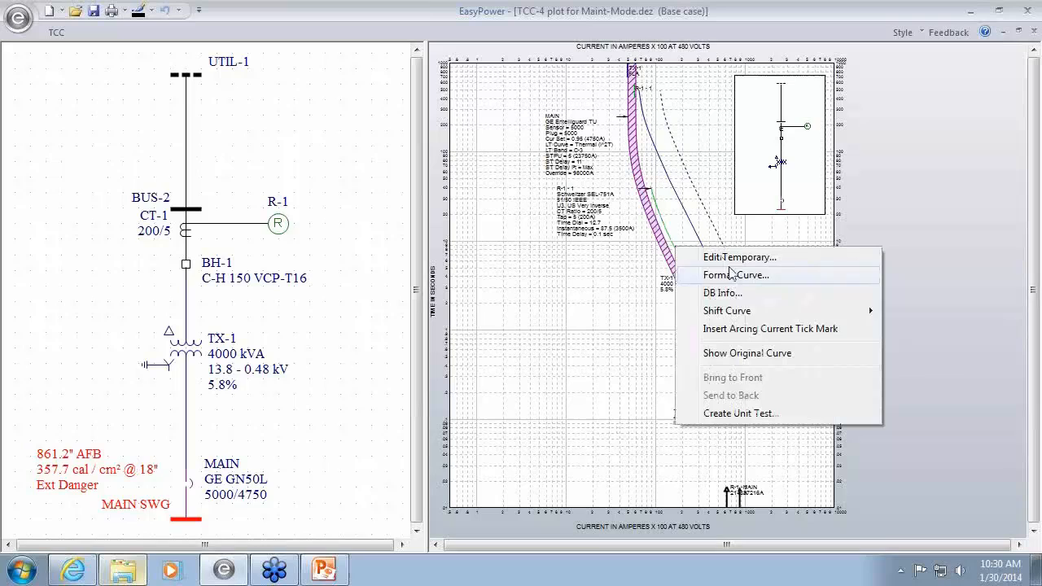
click(772, 329)
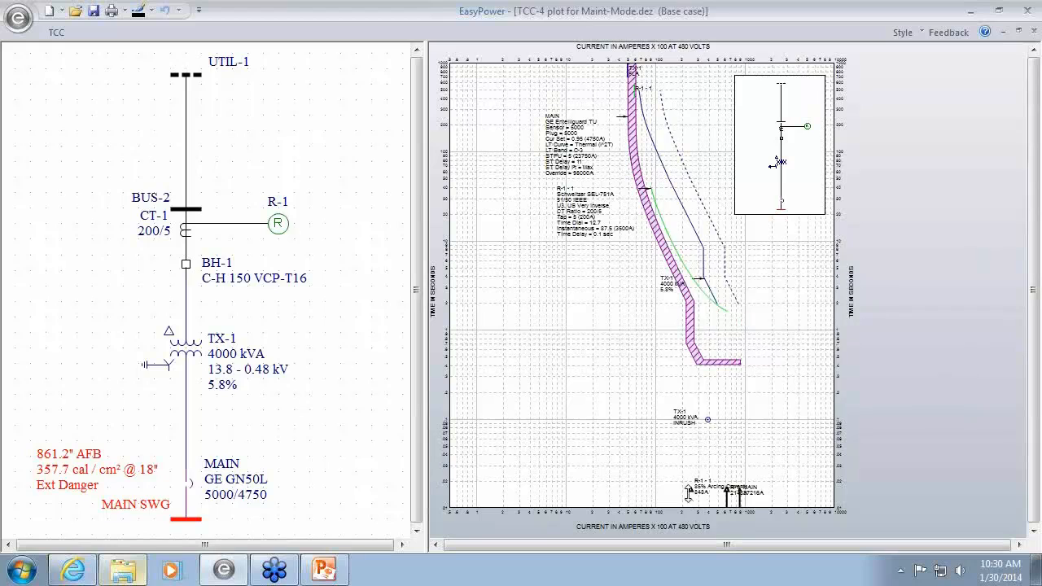
drag(690, 483, 678, 272)
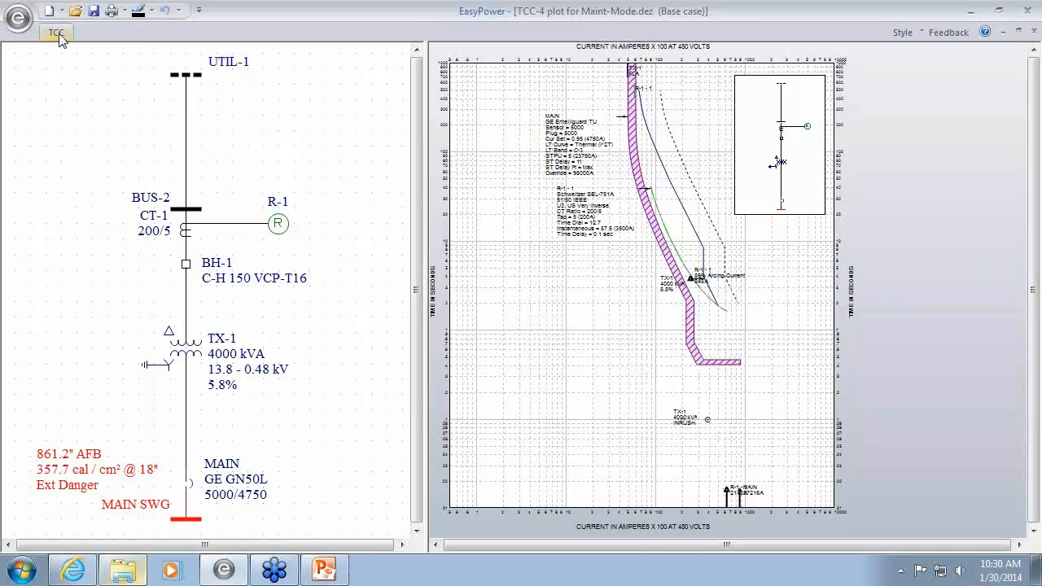
Step: Turn on maintenance mode for relay R-1 on the TCC one-line
right_click(282, 227)
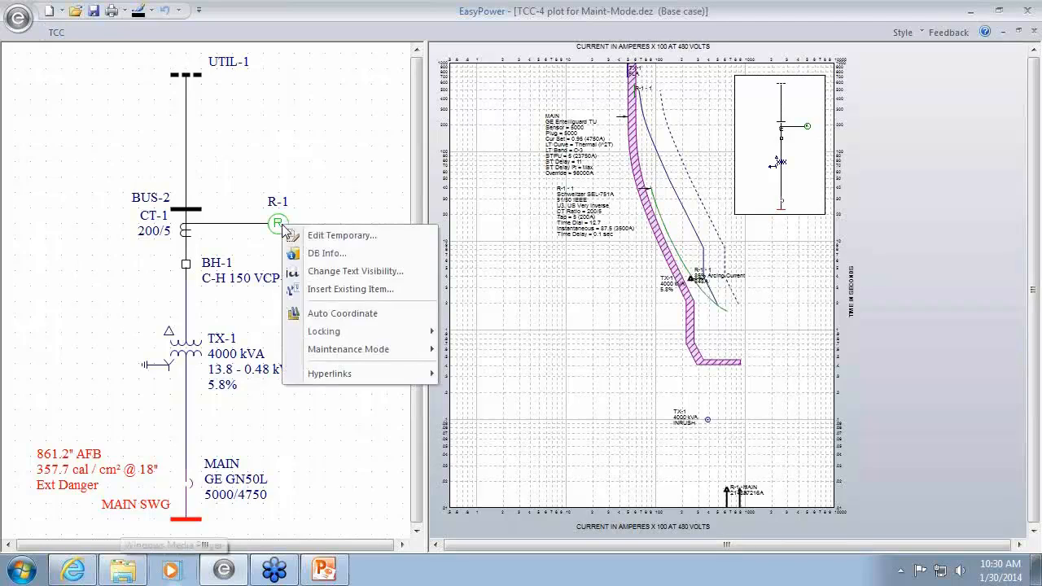
mouse_move(370, 349)
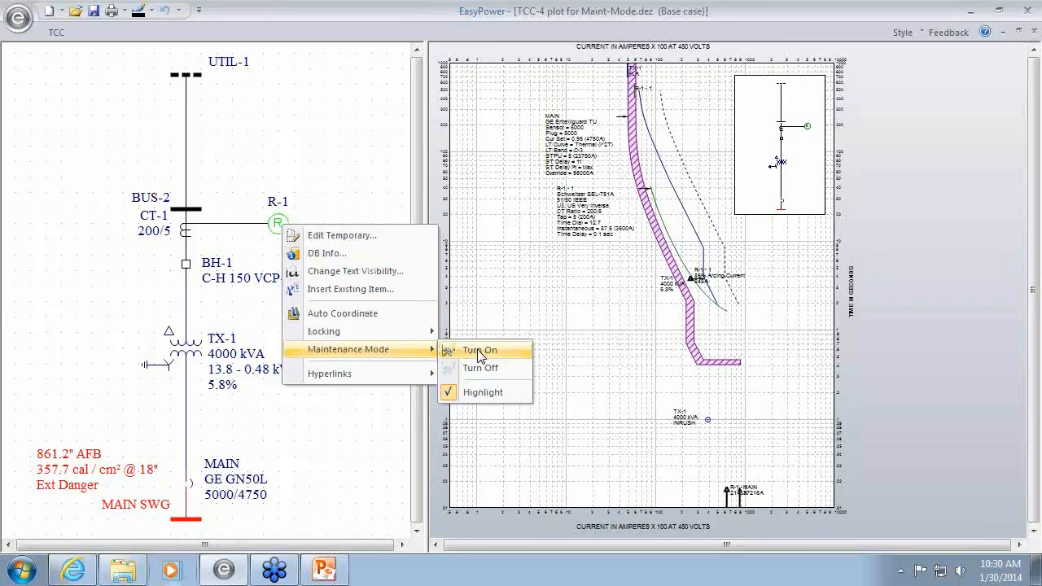
click(480, 351)
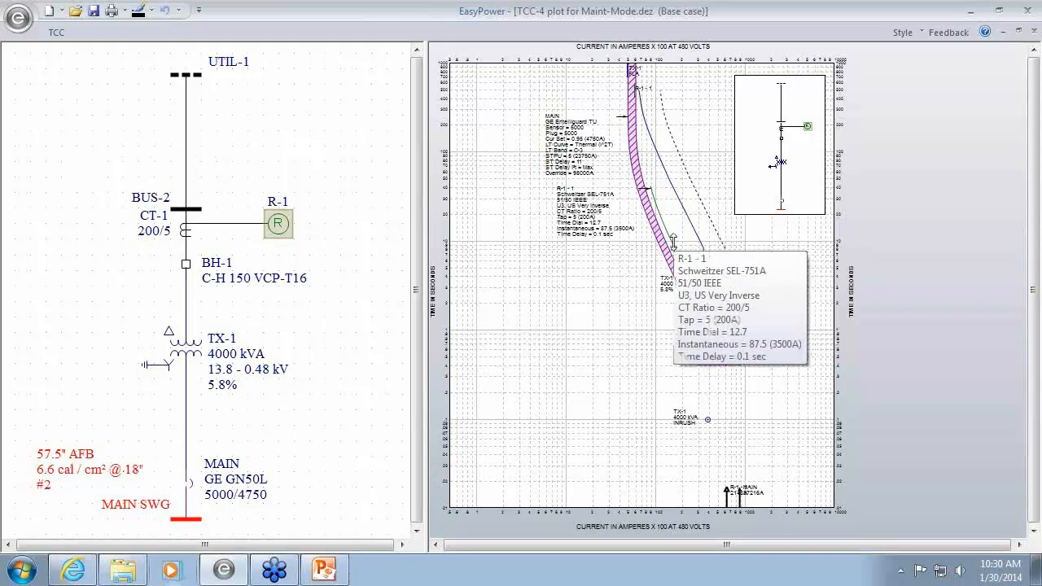
Step: Add relay R-1's second function, the 50 Maint phase element, to the TCC plot
double_click(673, 243)
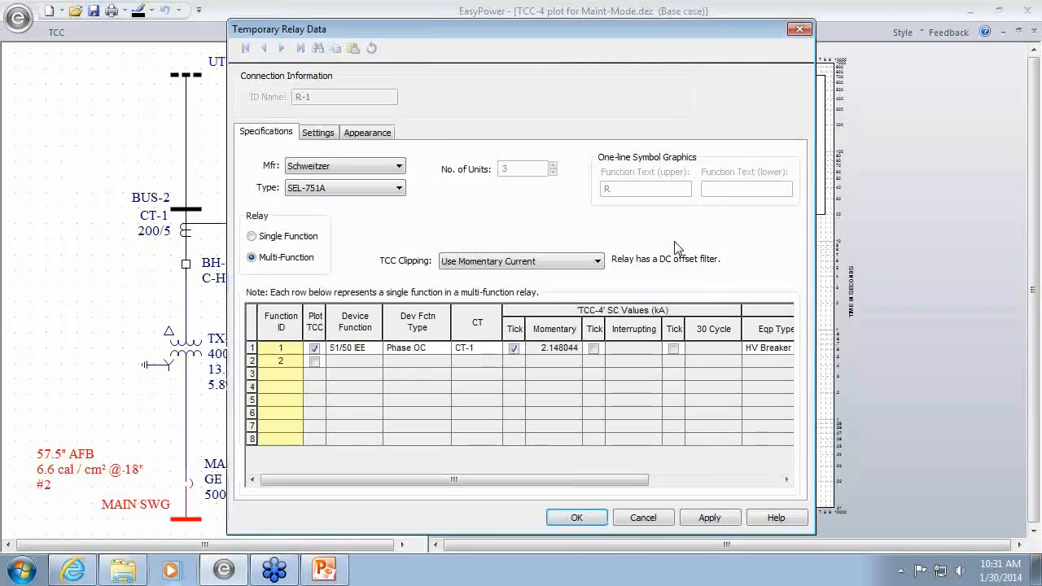
click(314, 361)
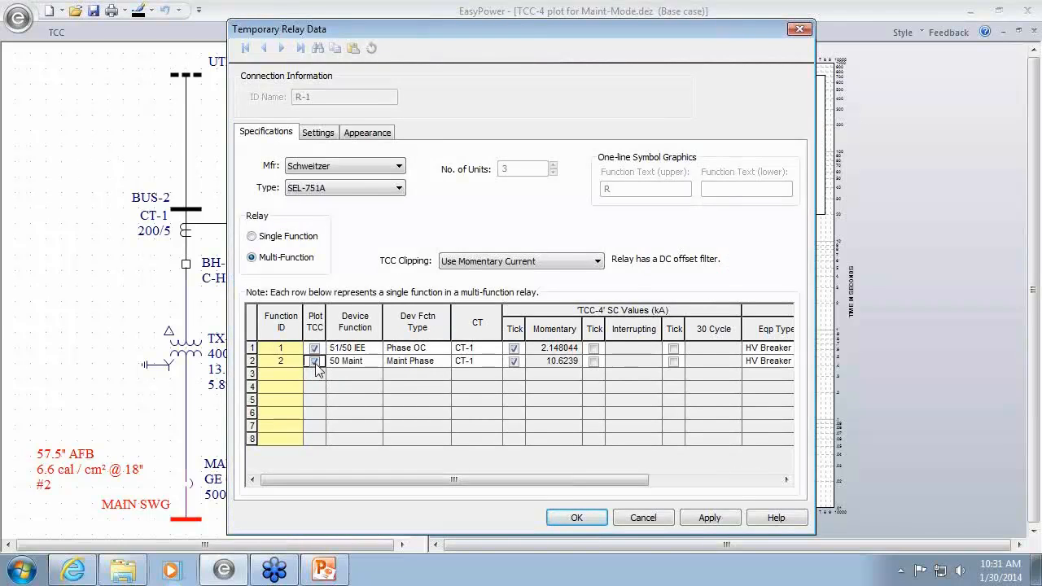
click(577, 522)
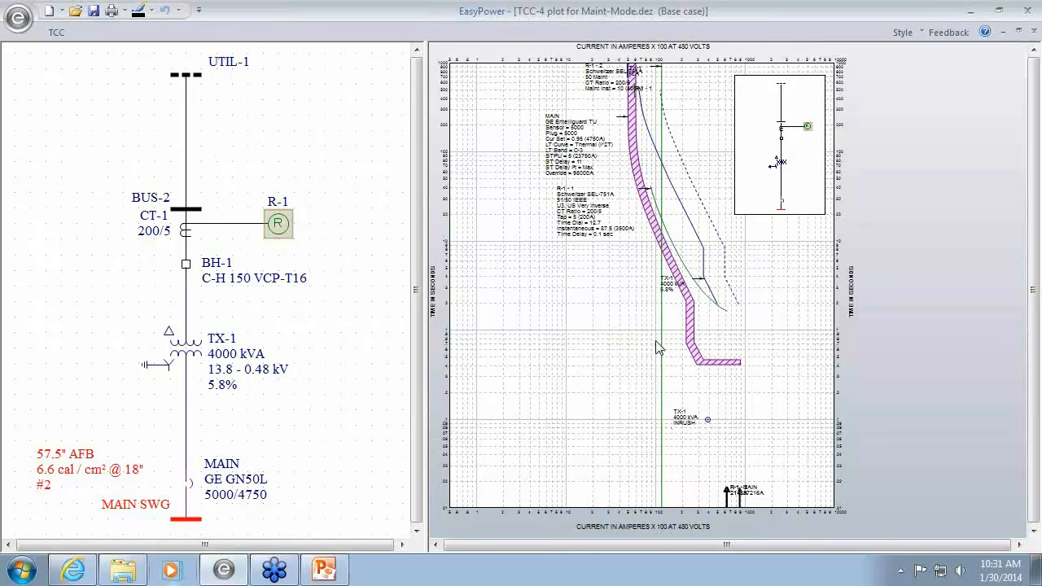
Step: Insert an arcing current tick mark for relay R-1's 50 Maint curve
right_click(670, 349)
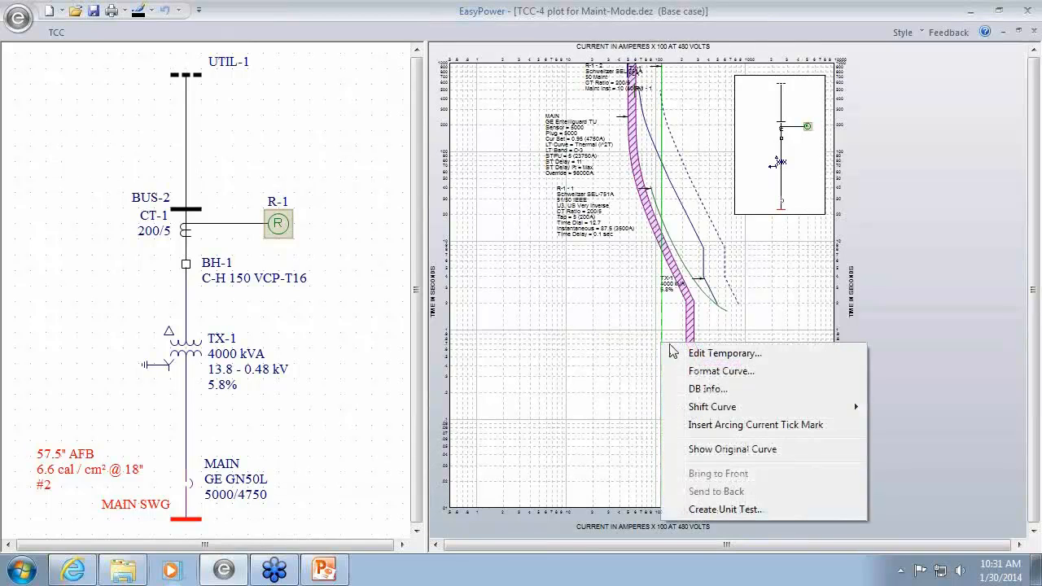
click(733, 425)
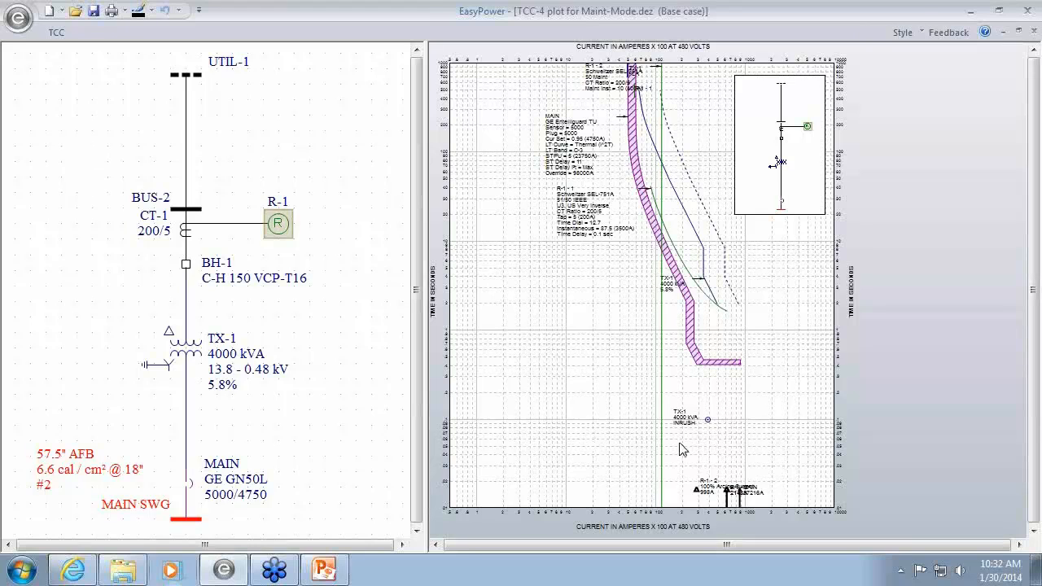
Step: Close the TCC plot without storing its changes and close the Maint-Mode.dez one-line
mouse_move(659, 439)
click(1033, 35)
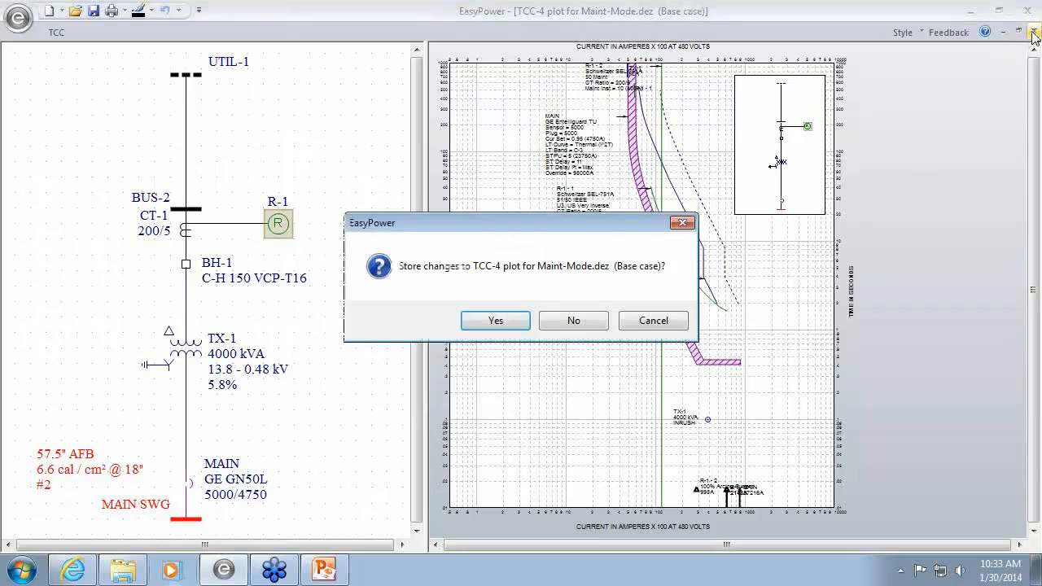
click(566, 324)
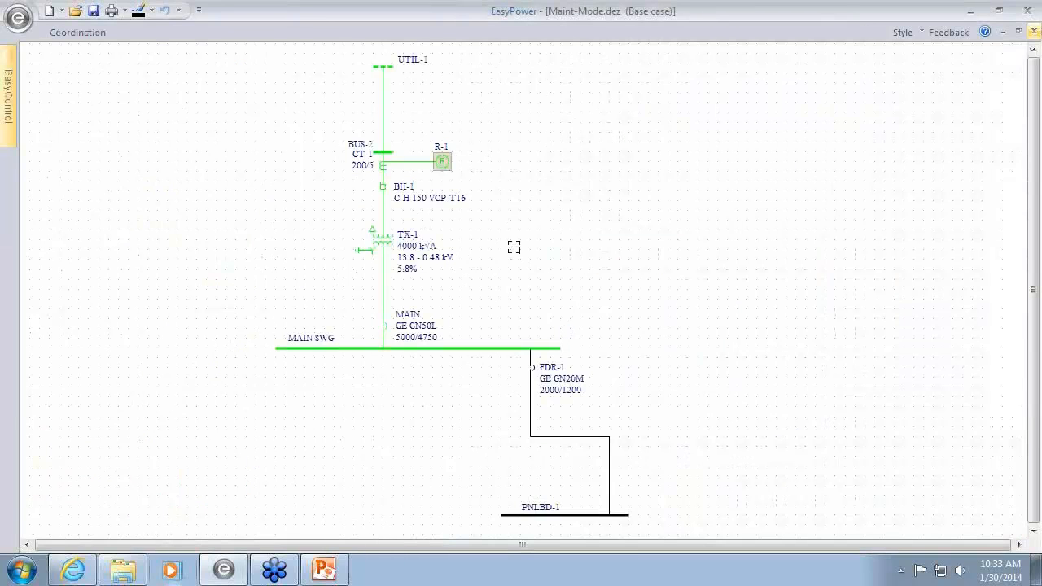
click(1032, 32)
click(538, 324)
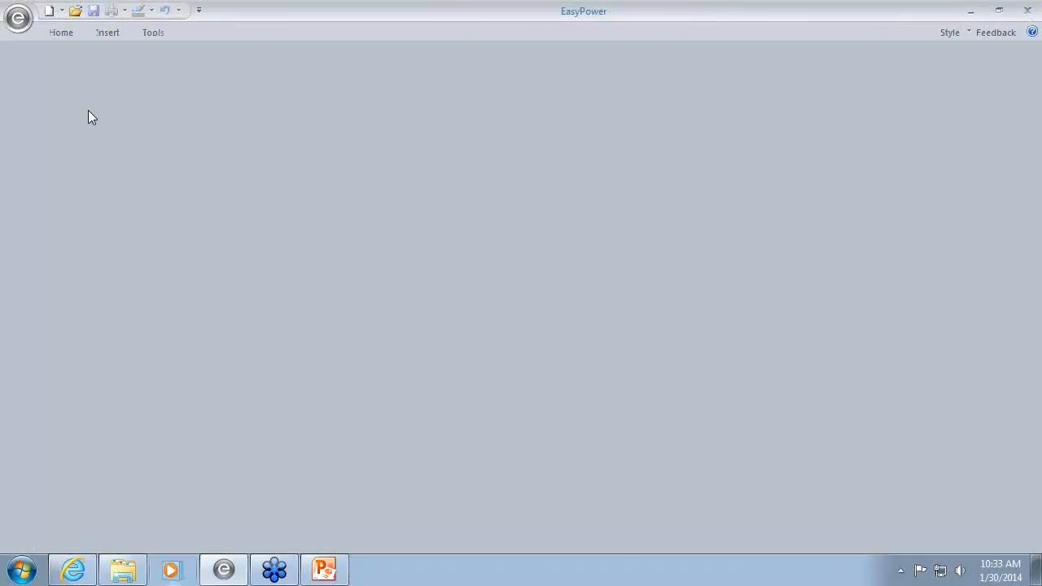
Step: Open the recent file ZSI -Comprehensive.dez and maximize its one-line window
click(18, 17)
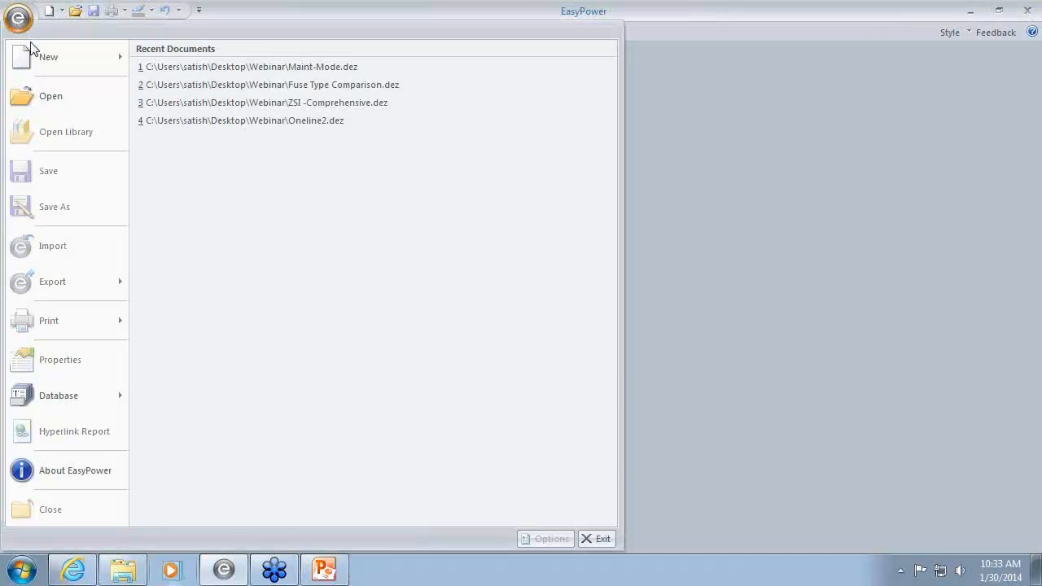
click(233, 104)
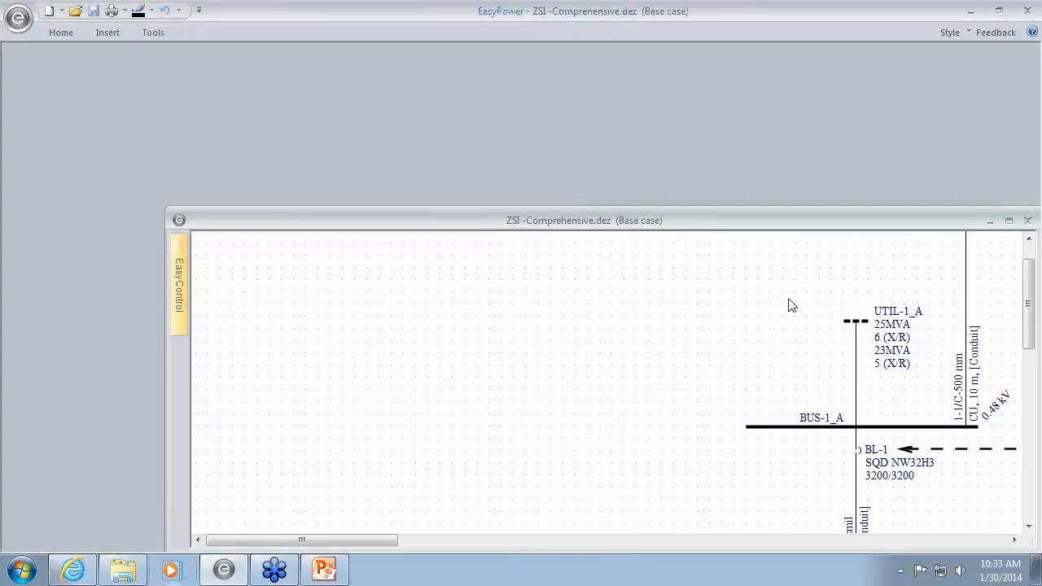
double_click(755, 228)
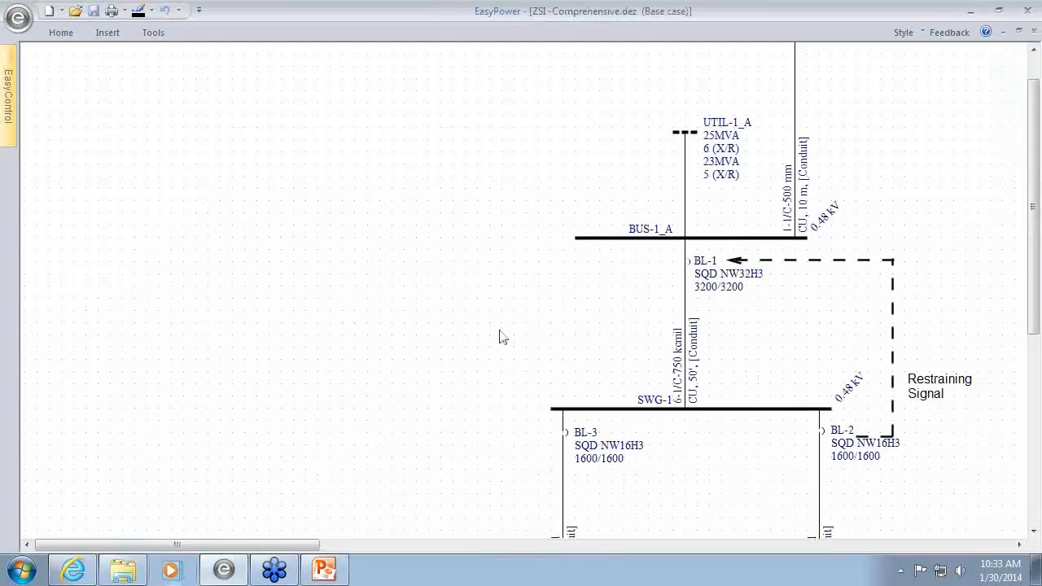
drag(567, 396, 414, 307)
scroll(414, 312, down, 1)
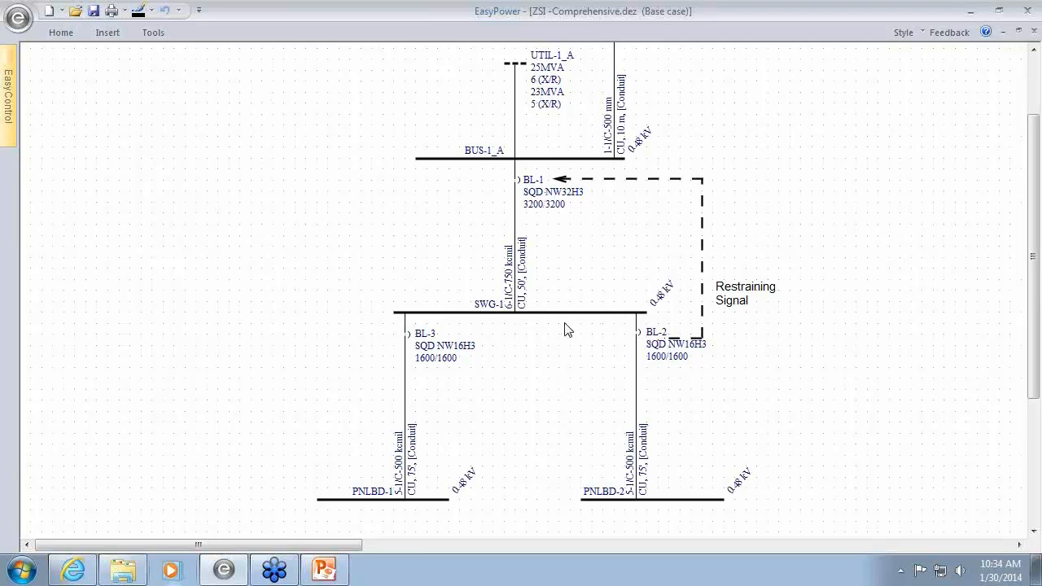
Step: Check the specifications of breaker BL-2 on SWG-1 and close its data without changes
mouse_move(534, 311)
double_click(639, 342)
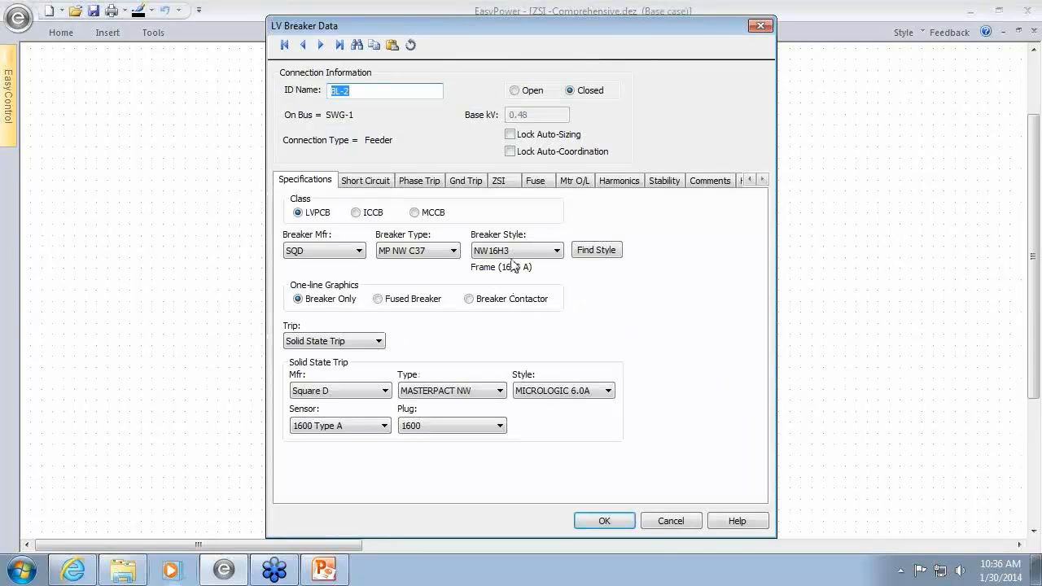
click(671, 518)
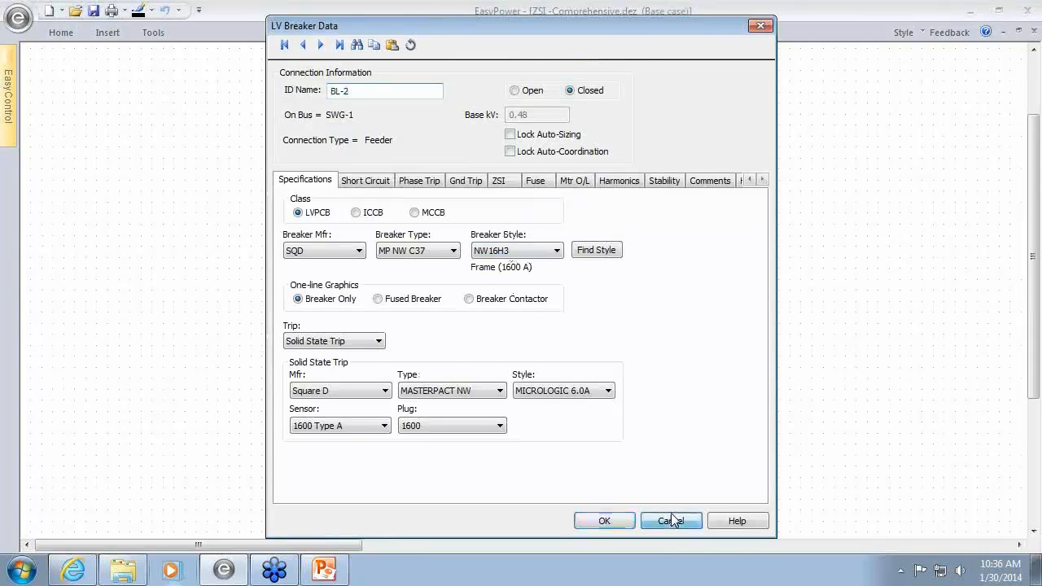
Step: In coordination mode, plot a TCC of the equipment from BUS-1_A through SWG-1 to PNLBD-1 and PNLBD-2
click(47, 37)
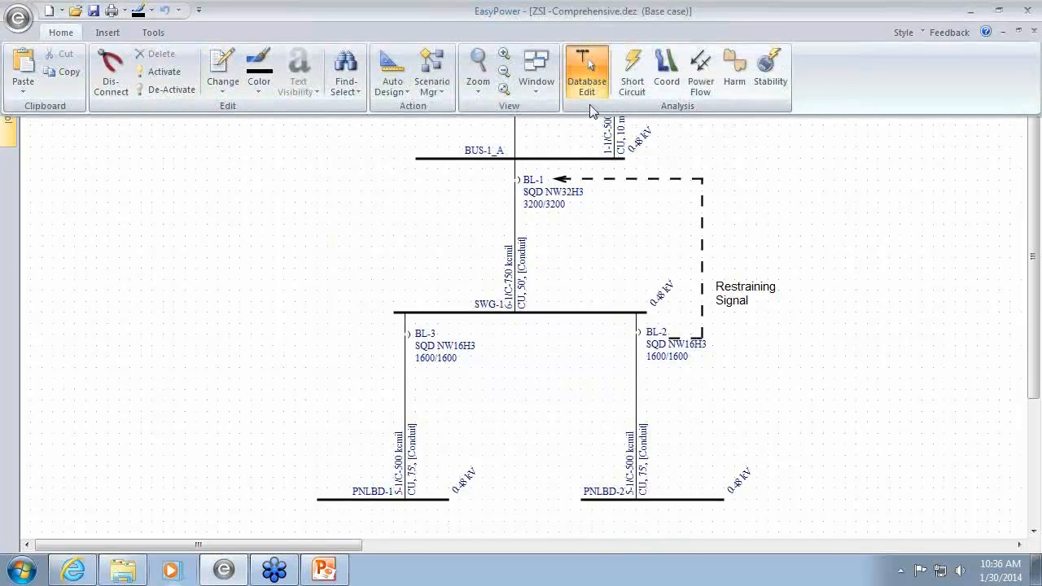
click(668, 72)
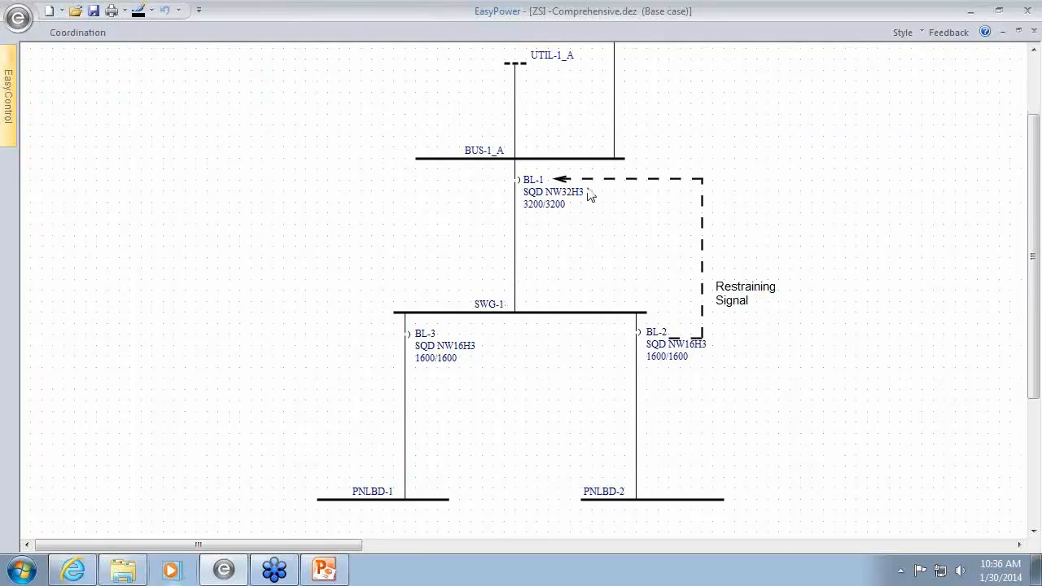
drag(488, 171, 672, 516)
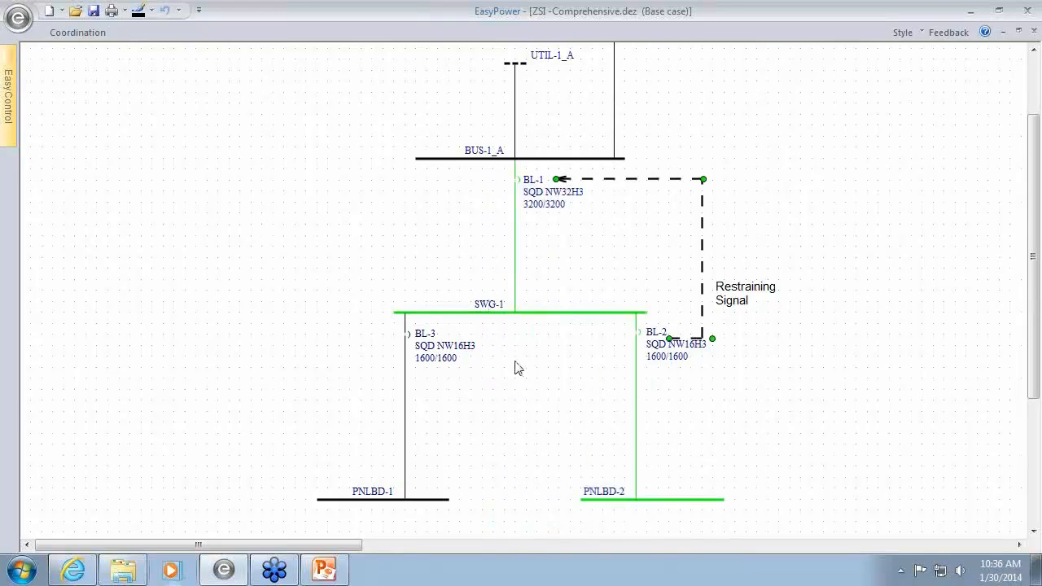
drag(337, 160, 667, 393)
scroll(244, 147, up, 3)
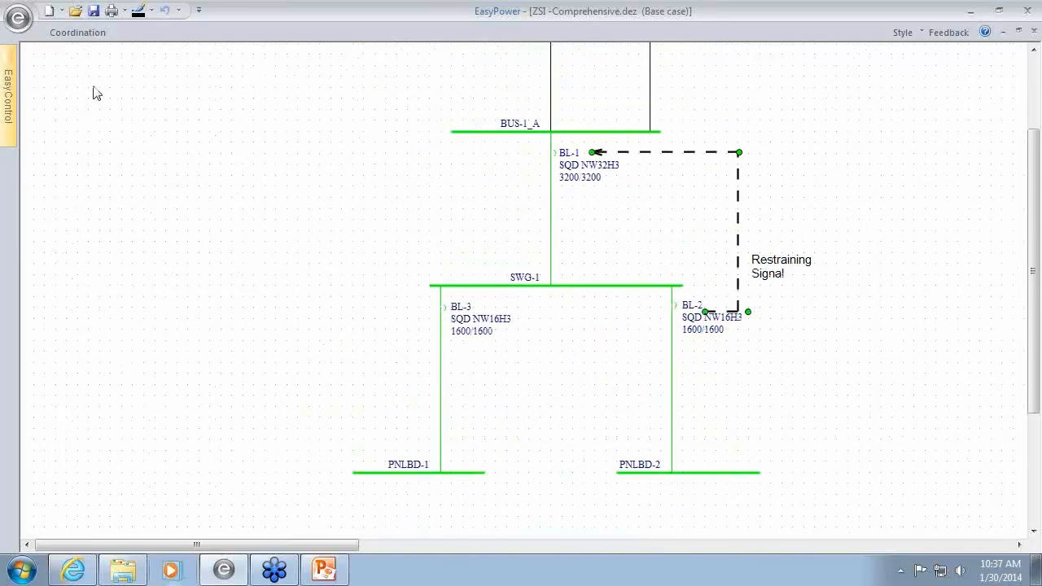
click(83, 40)
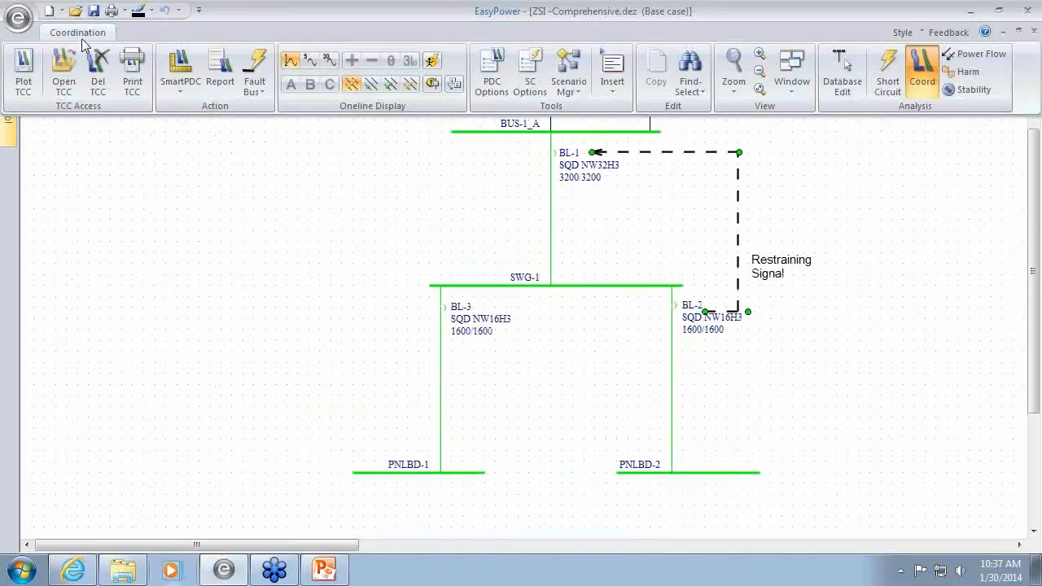
click(24, 73)
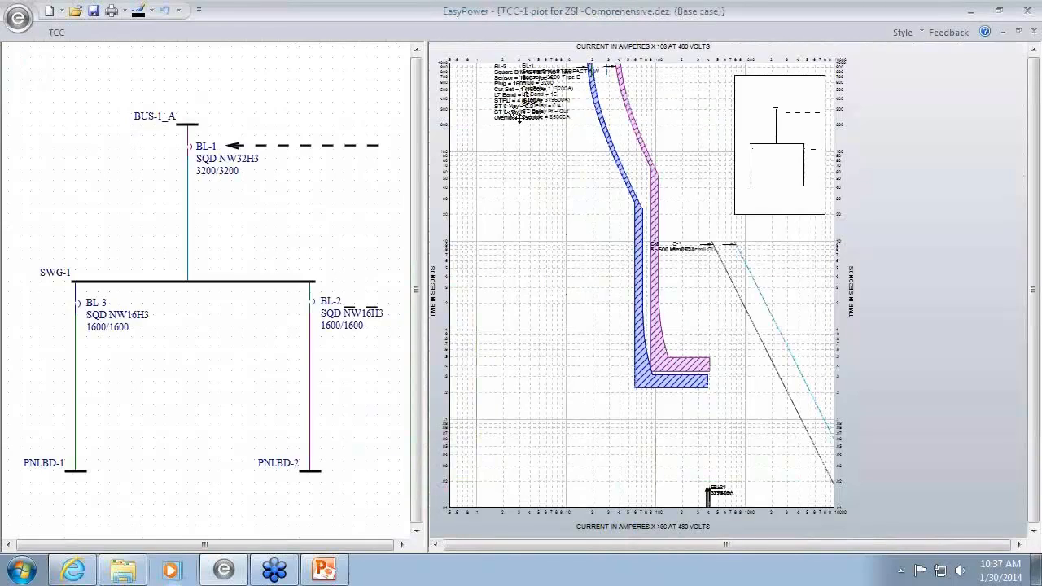
Step: Spread the overlapping BL-1, BL-2 and BL-3 setting labels apart in the area beside the trip curves
drag(514, 113, 531, 305)
drag(512, 121, 532, 388)
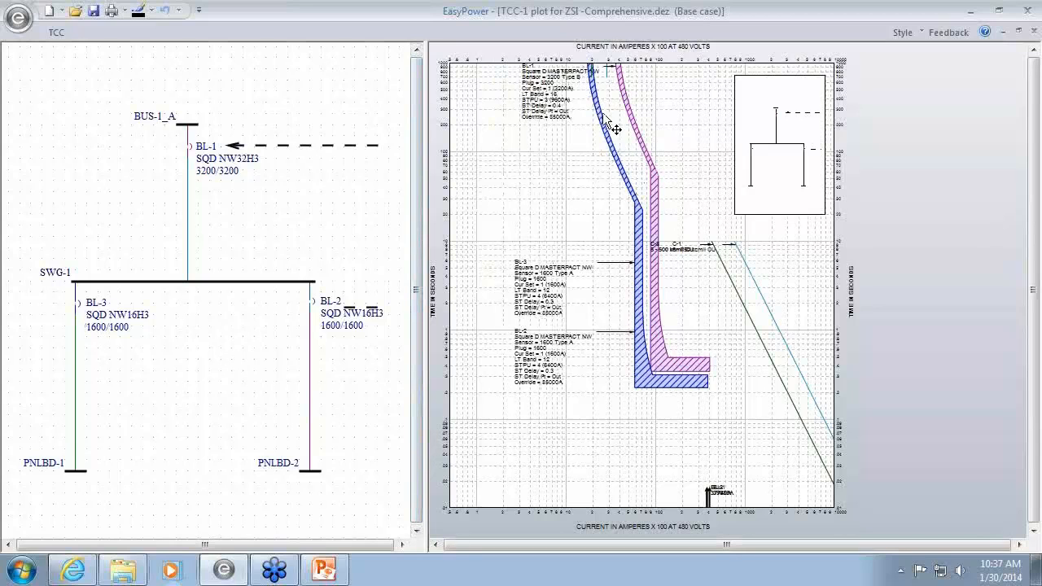
drag(559, 108, 559, 228)
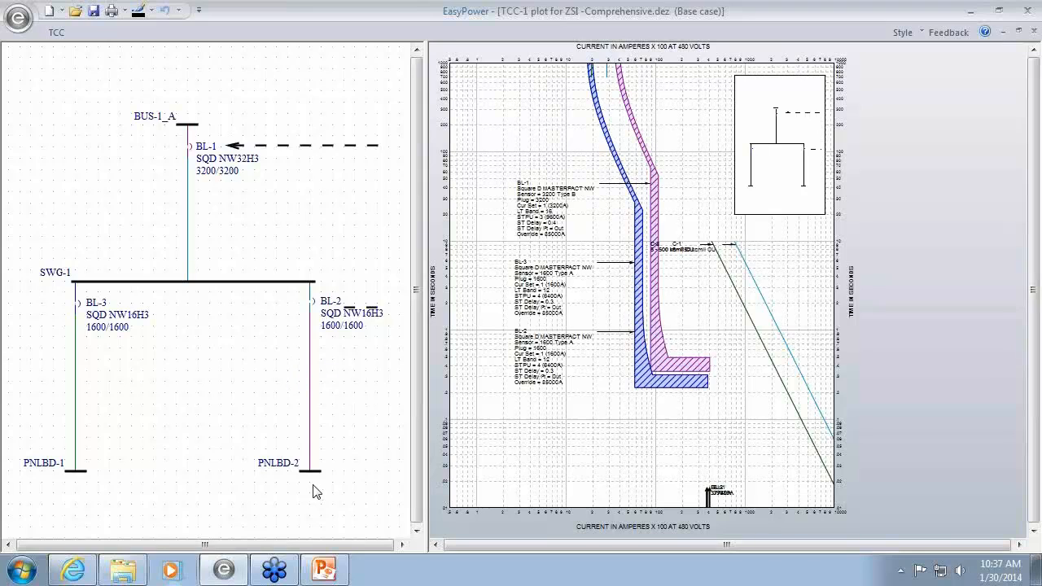
Step: Review breaker BL-2's phase trip and ZSI settings from the TCC one-line and close them without changes
double_click(311, 303)
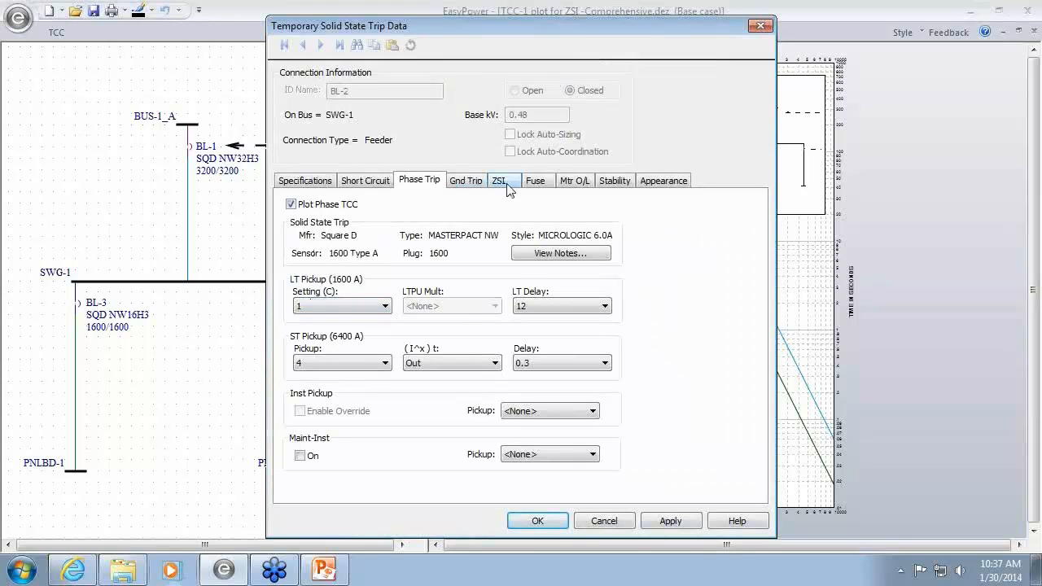
drag(524, 25, 323, 27)
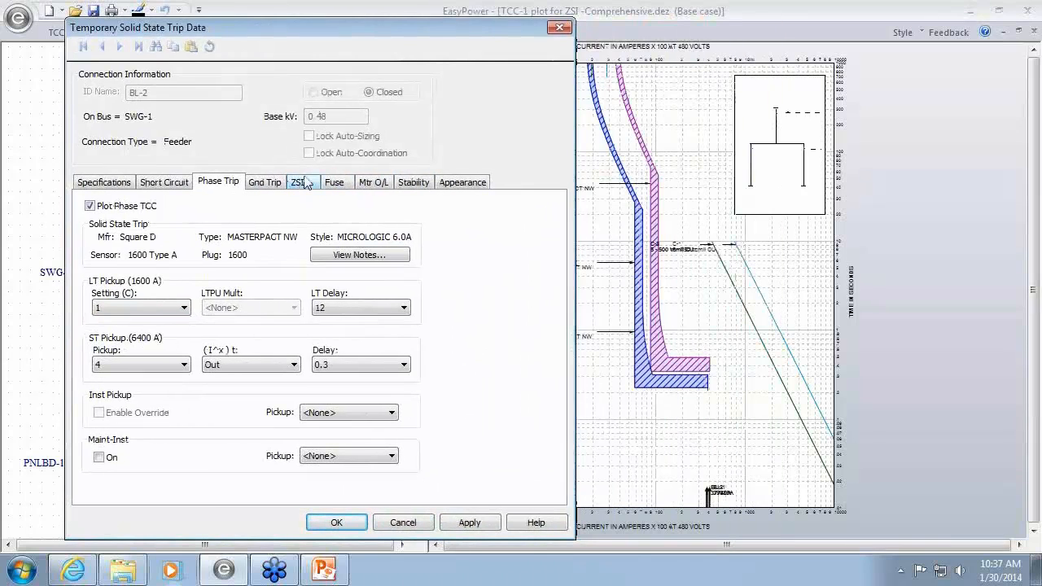
click(301, 182)
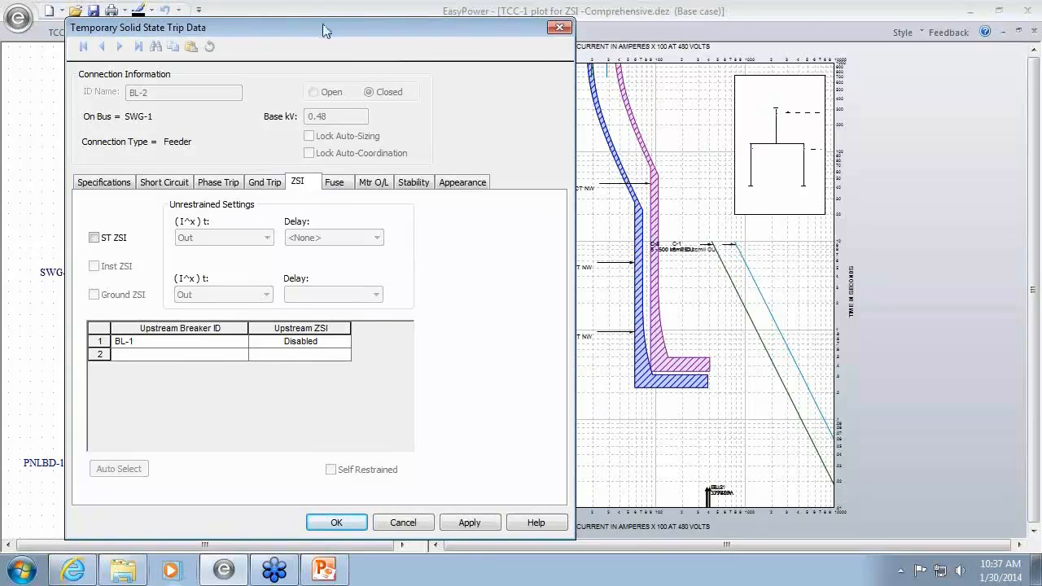
drag(326, 27, 660, 12)
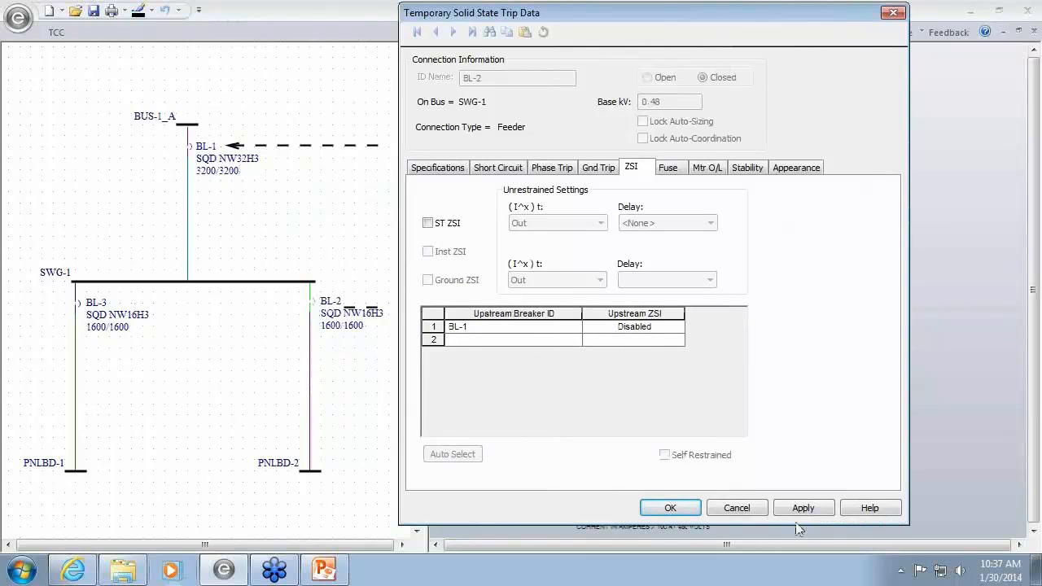
click(737, 508)
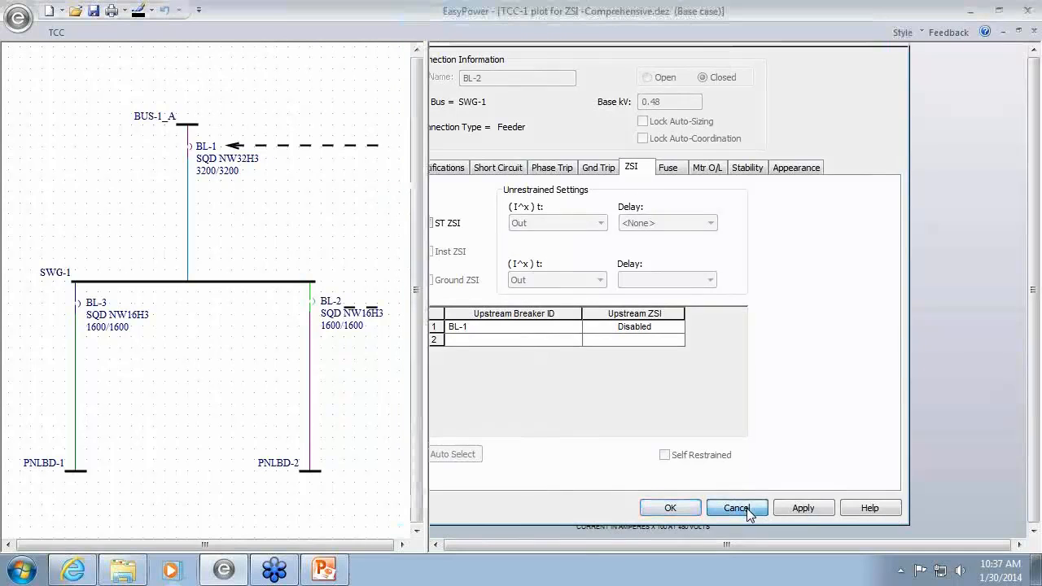
Step: Review the ZSI settings of breaker BL-1 from the TCC one-line and close its data without changes
double_click(187, 150)
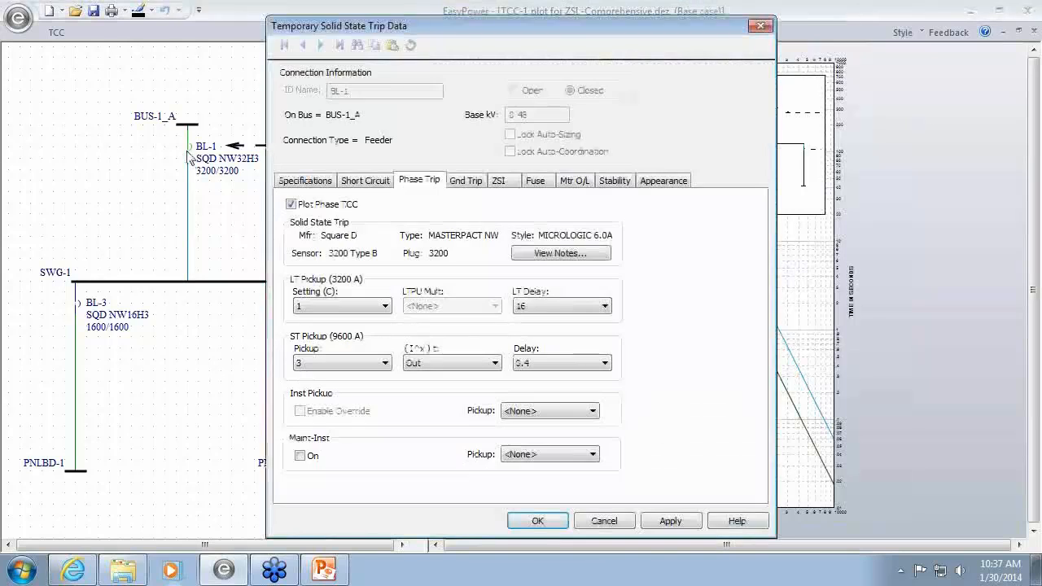
click(506, 182)
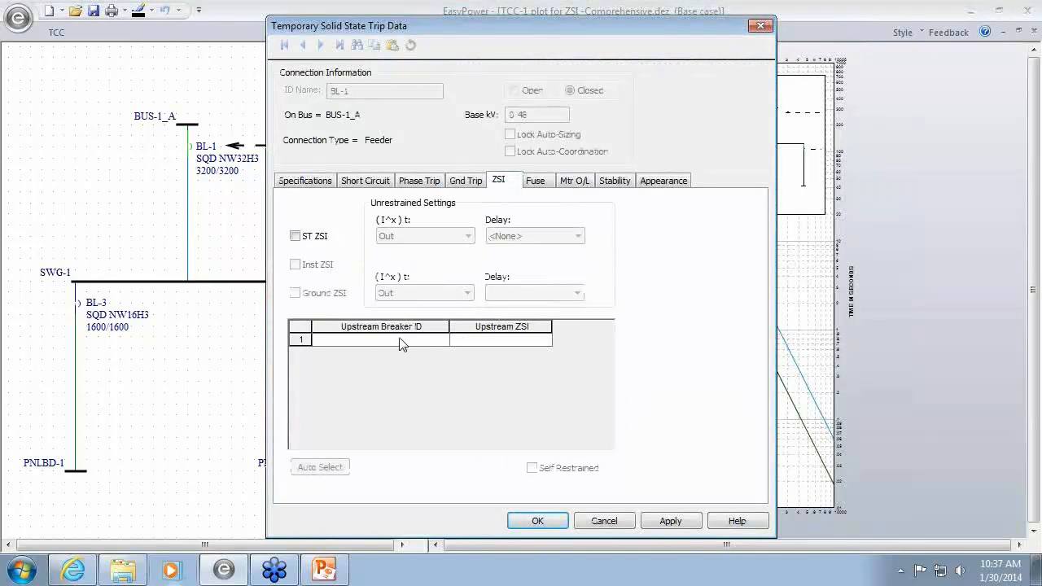
click(604, 520)
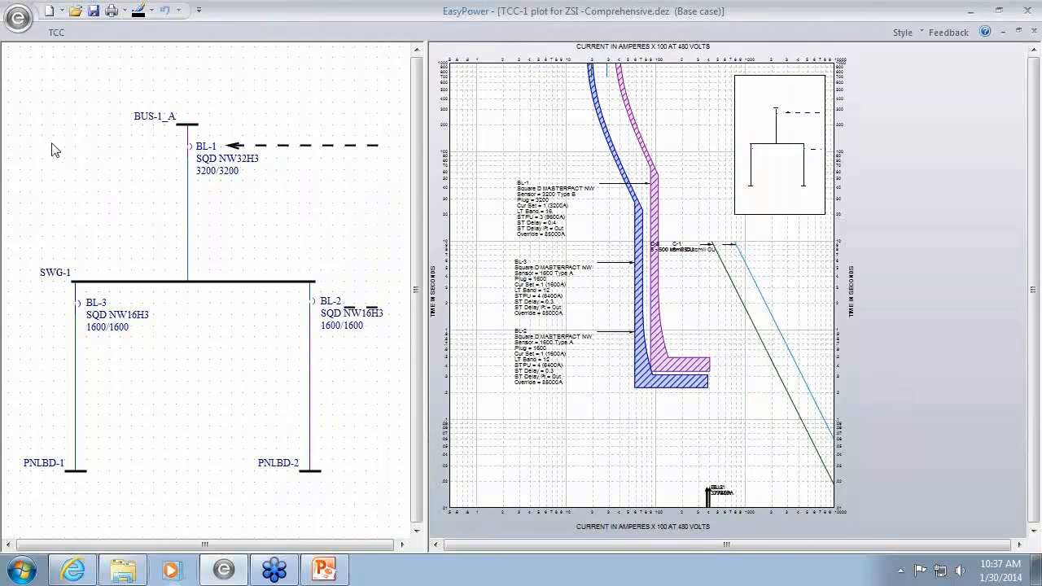
Step: Select the whole TCC one-line and turn on short-time ZSI for breakers BL-1, BL-2 and BL-3
drag(49, 110, 355, 510)
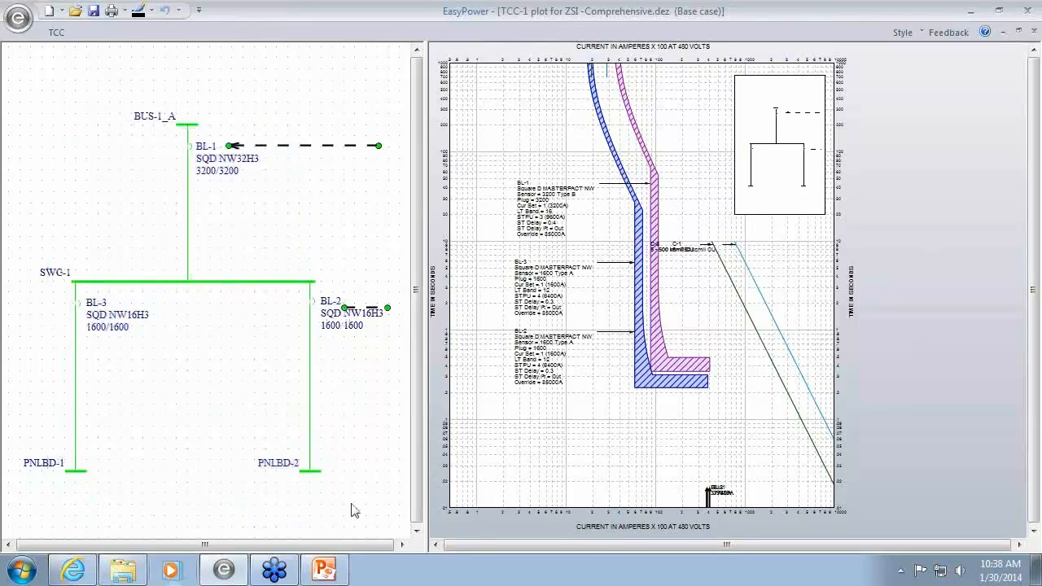
click(58, 37)
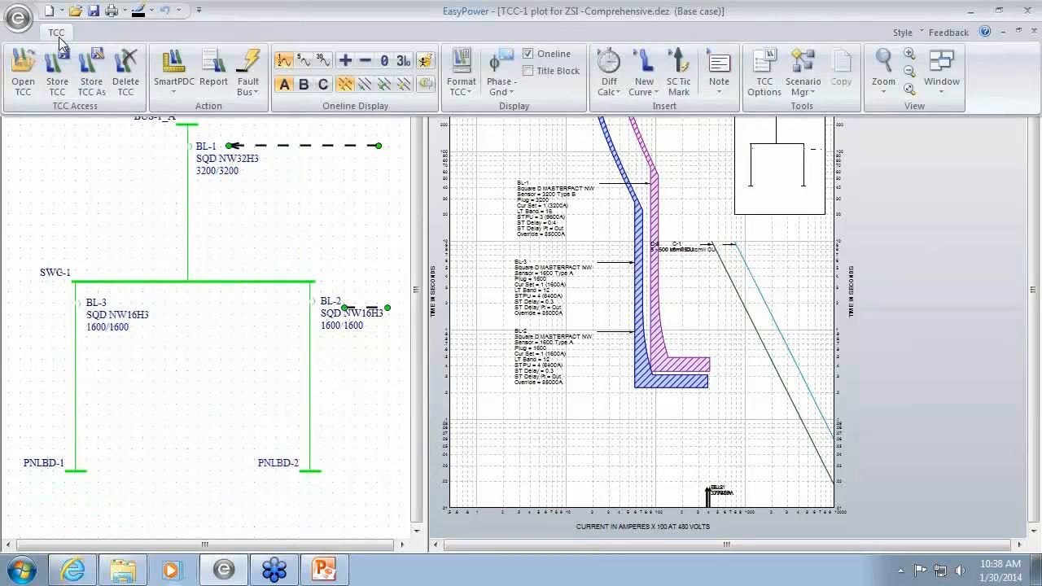
click(144, 235)
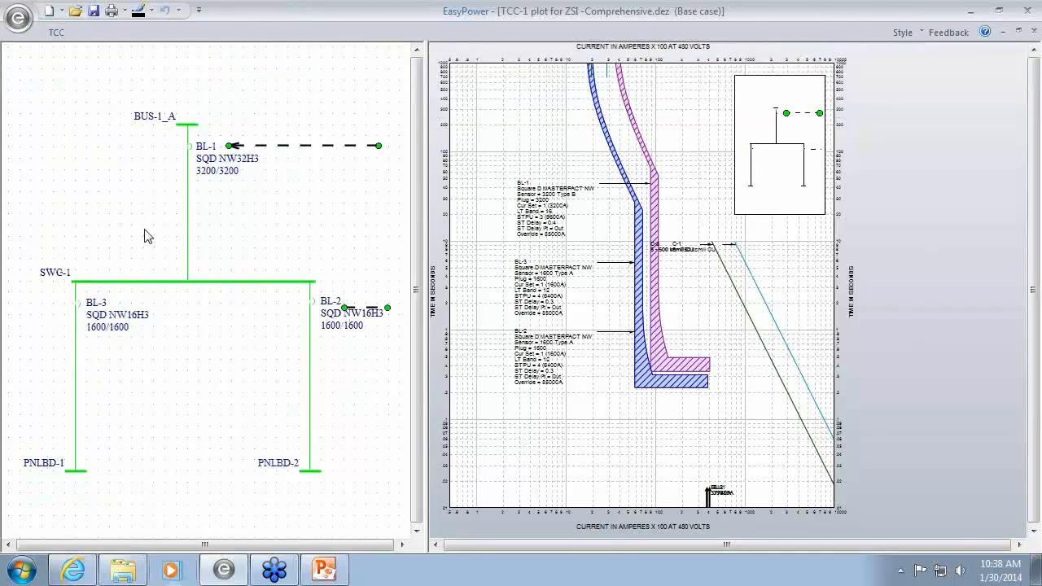
right_click(146, 235)
mouse_move(218, 384)
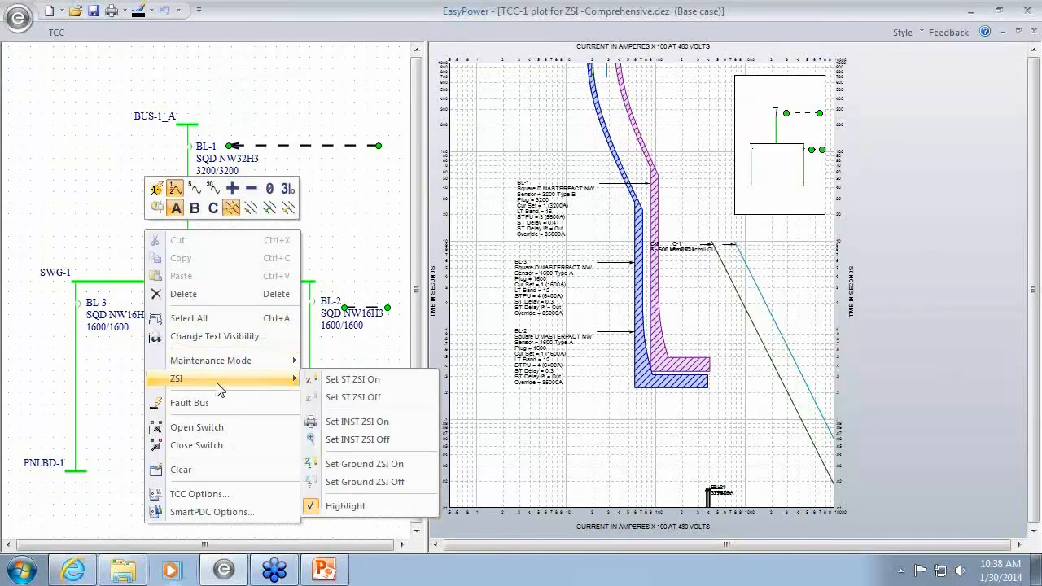
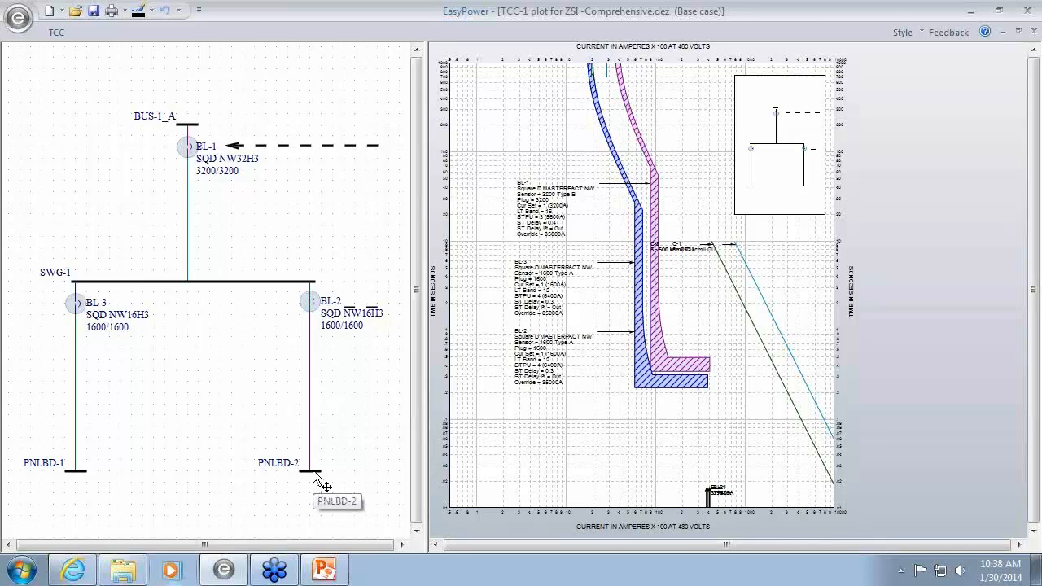
Step: Switch the TCC one-line to arc flash results and fault PNLBD-2 to examine the ZSI trip curves
click(55, 32)
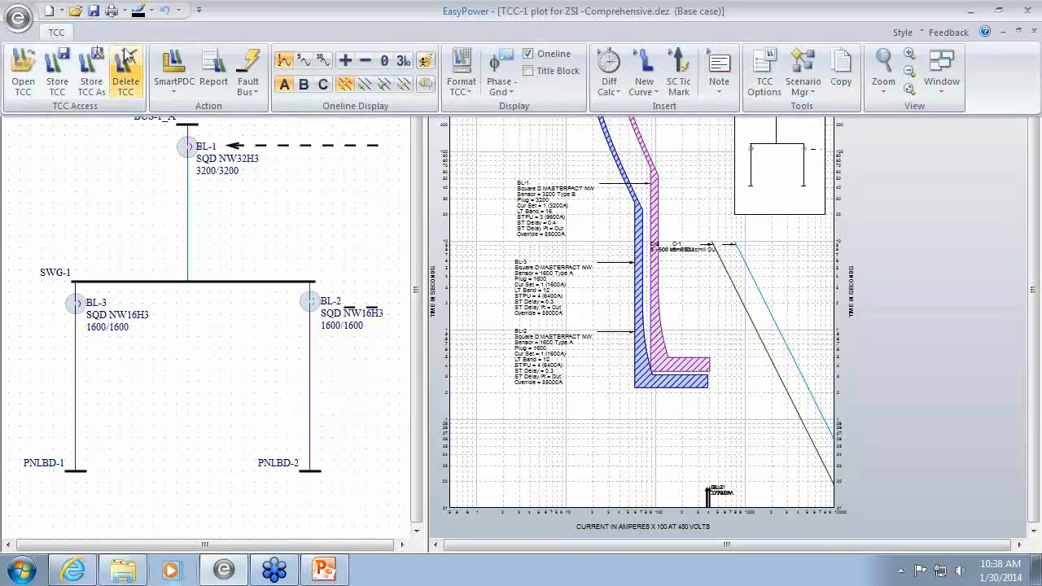
click(423, 61)
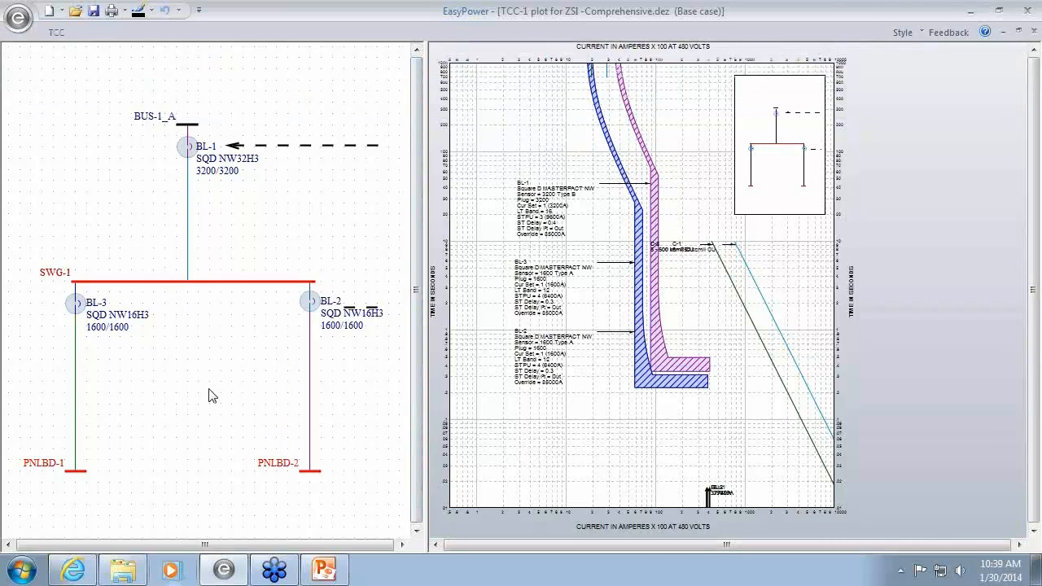
click(316, 472)
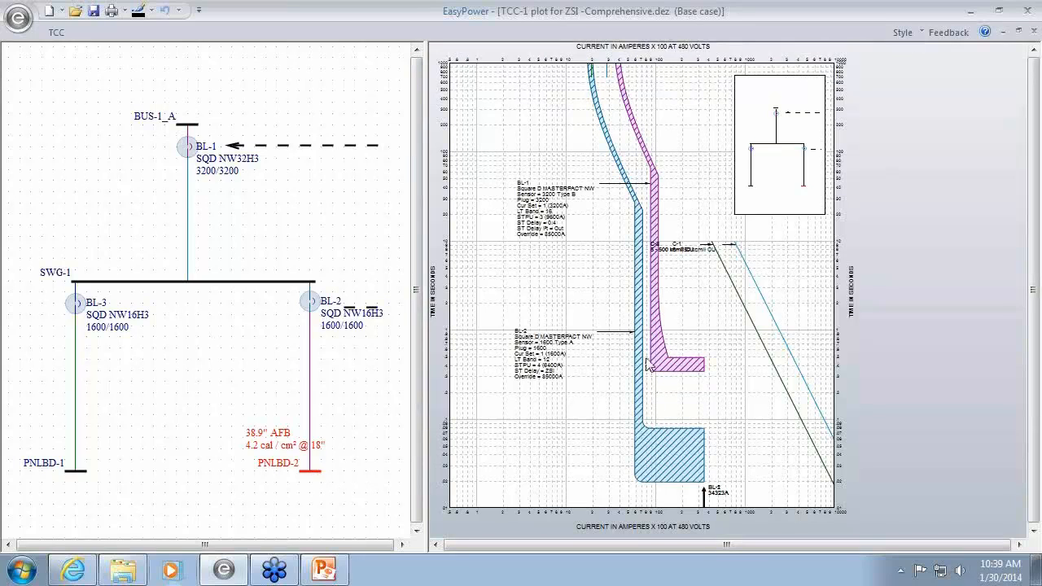
right_click(667, 458)
click(516, 463)
Step: Fault SWG-1 and move its arc flash result text to the clear area above the bus
click(193, 281)
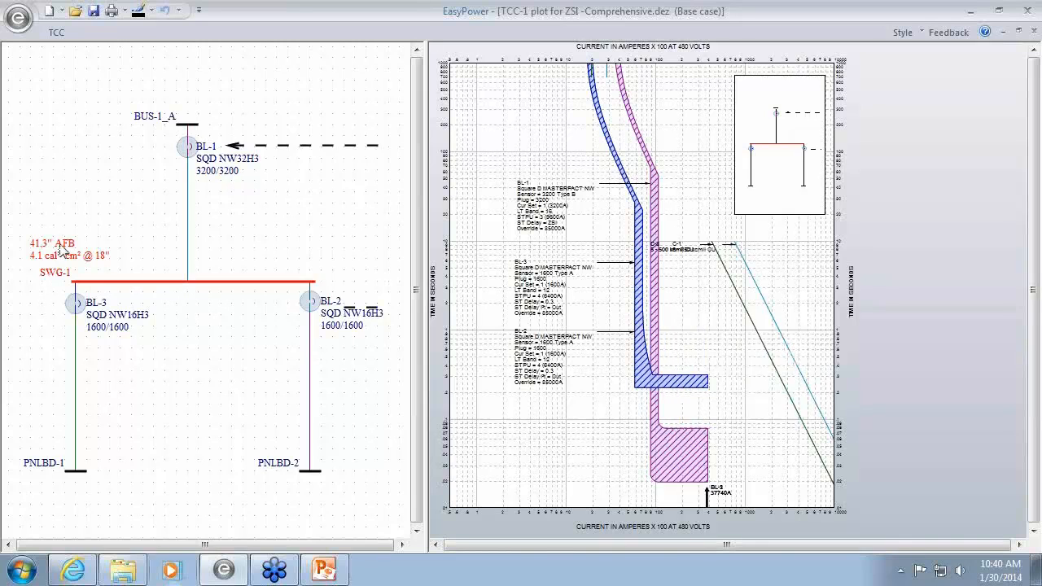
drag(59, 247, 118, 257)
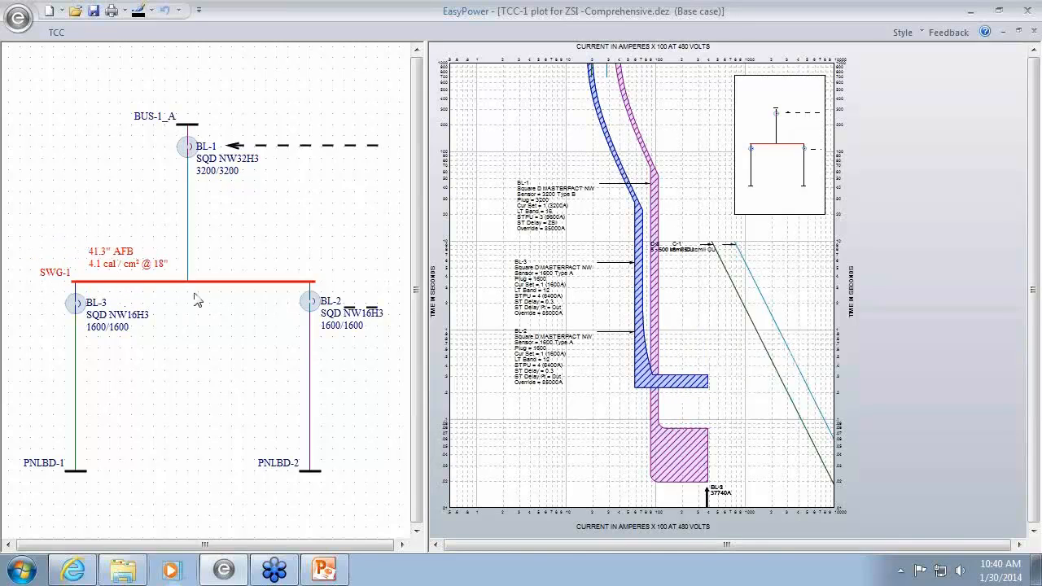
Step: Turn off short-time ZSI for all applicable devices in the TCC to compare the arc flash energy at SWG-1
right_click(234, 293)
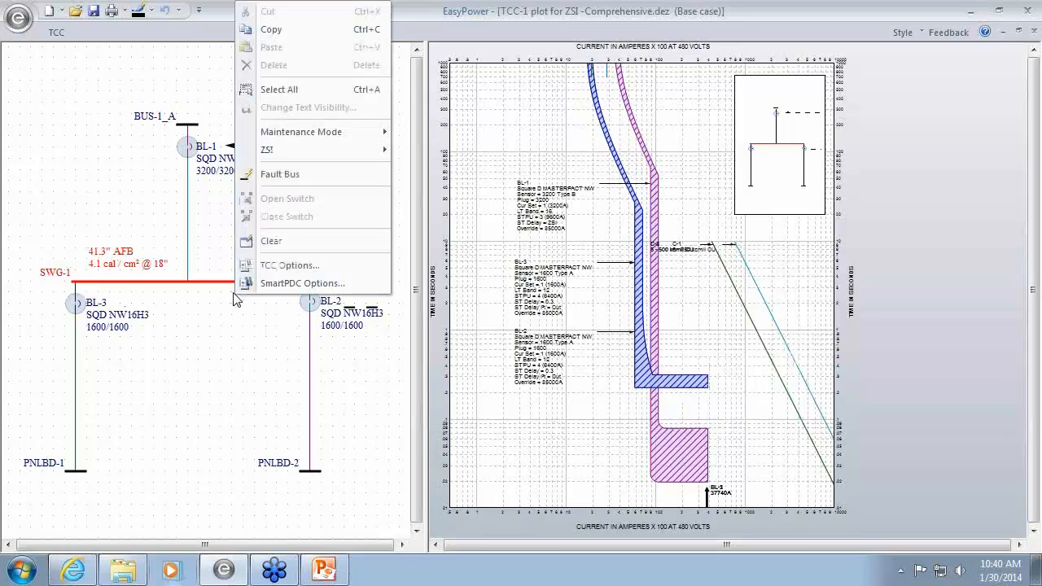
mouse_move(337, 150)
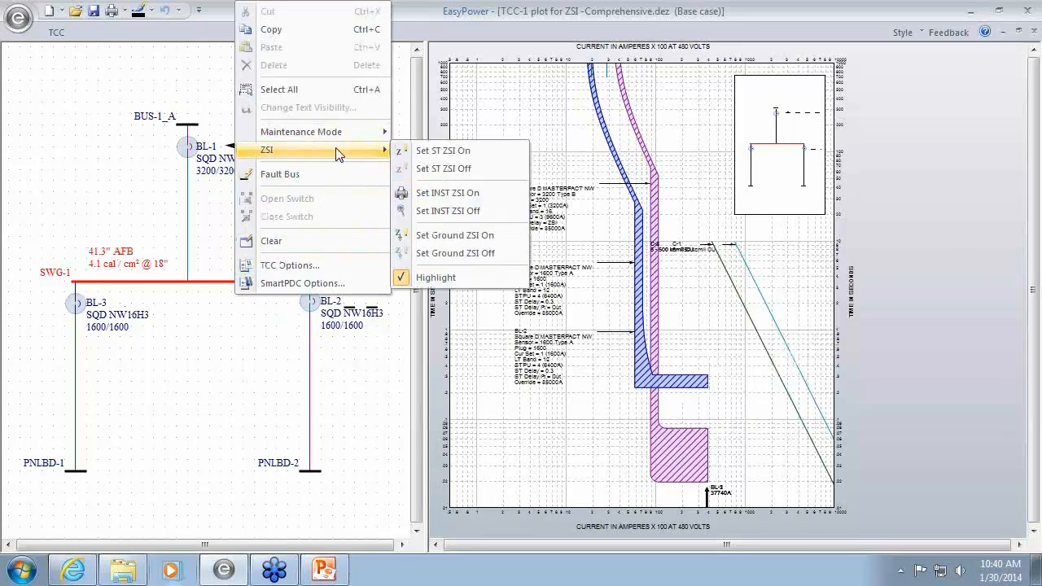
click(442, 169)
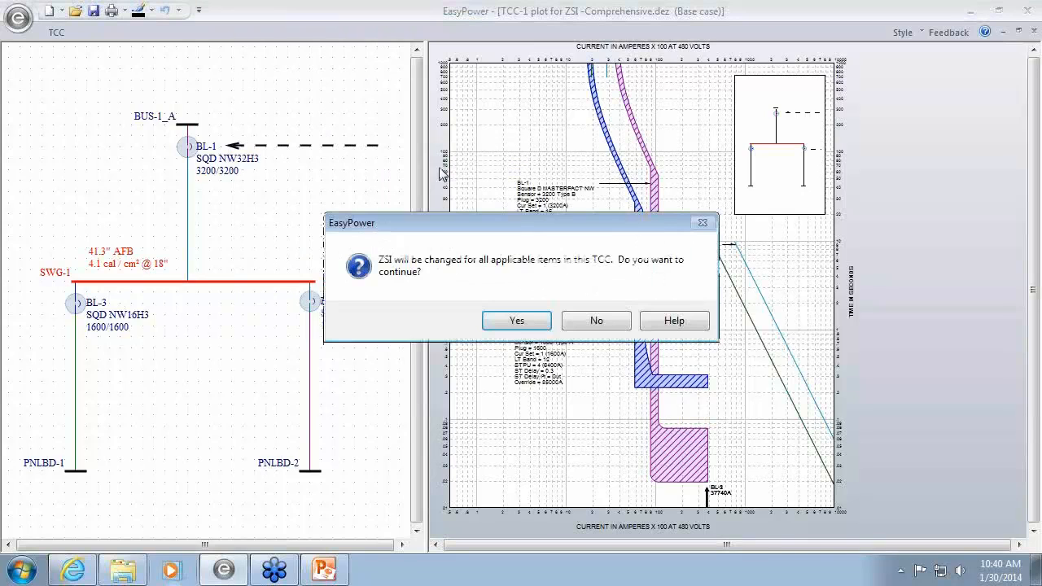
click(516, 321)
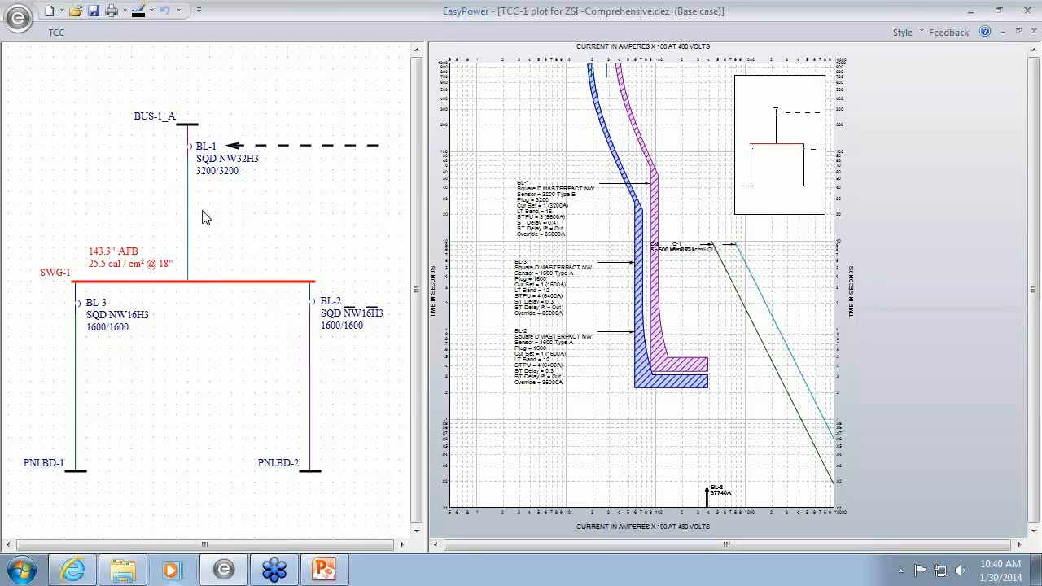
Step: Turn short-time ZSI back on for all applicable devices in the TCC
right_click(236, 215)
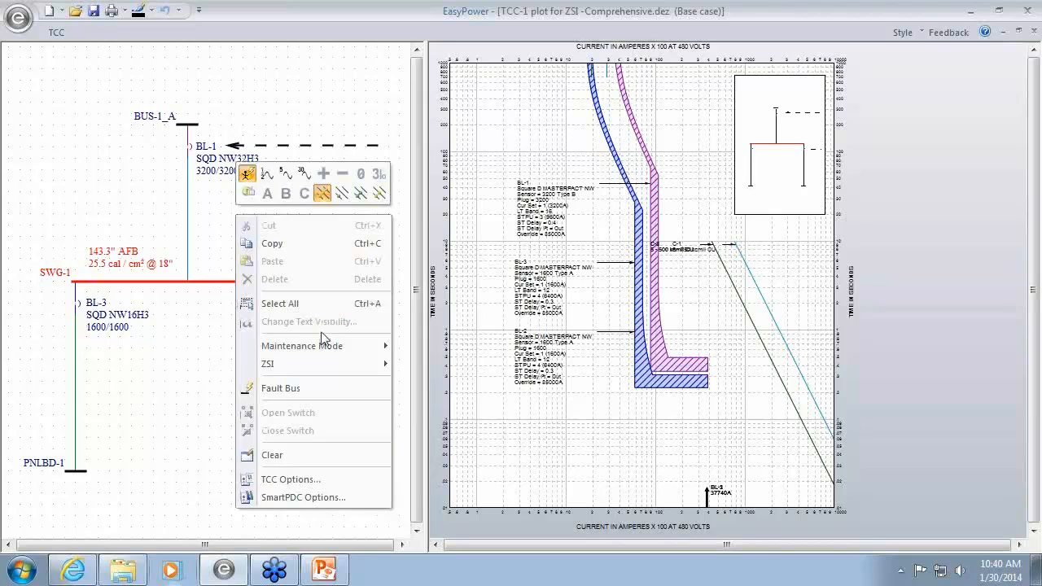
mouse_move(323, 370)
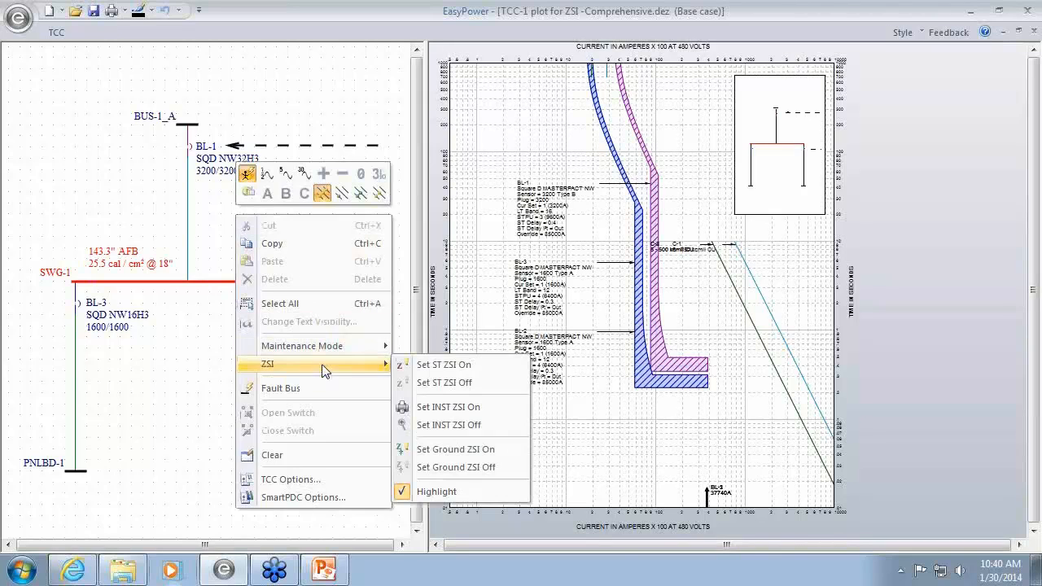
click(466, 373)
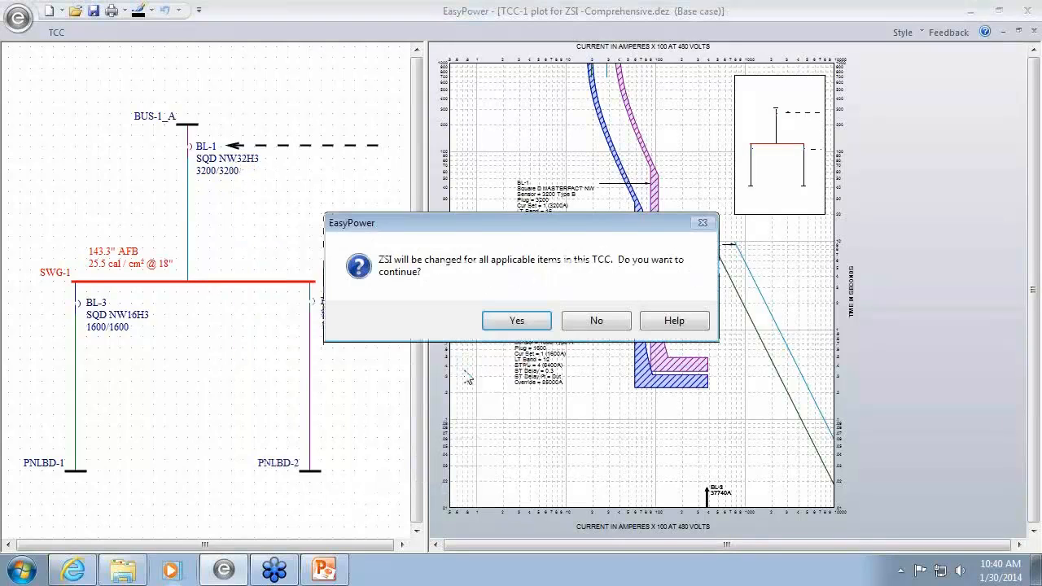
click(517, 322)
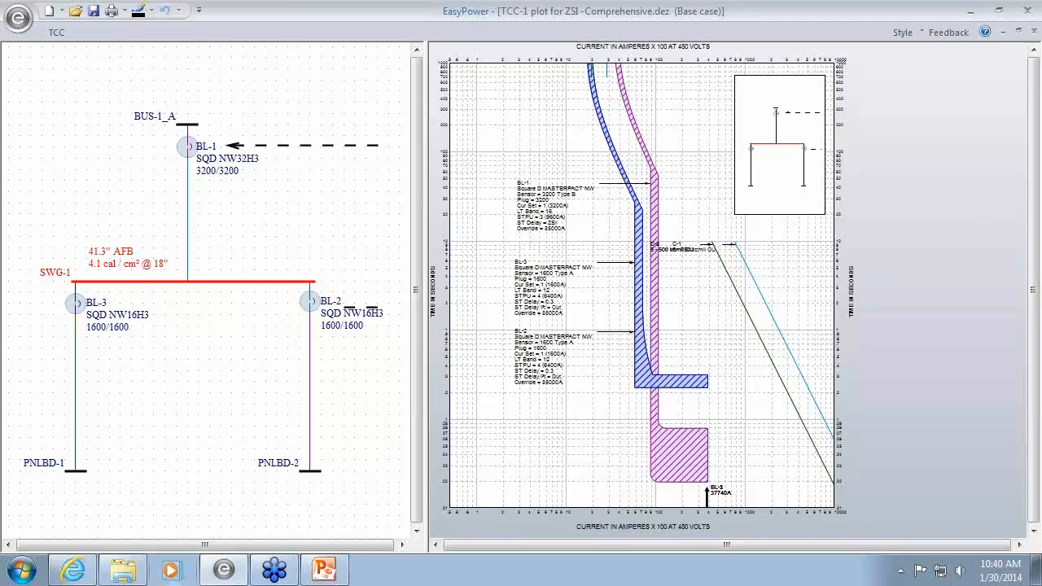
Step: Close the TCC plot without storing its changes and close the ZSI -Comprehensive.dez one-line
click(1027, 31)
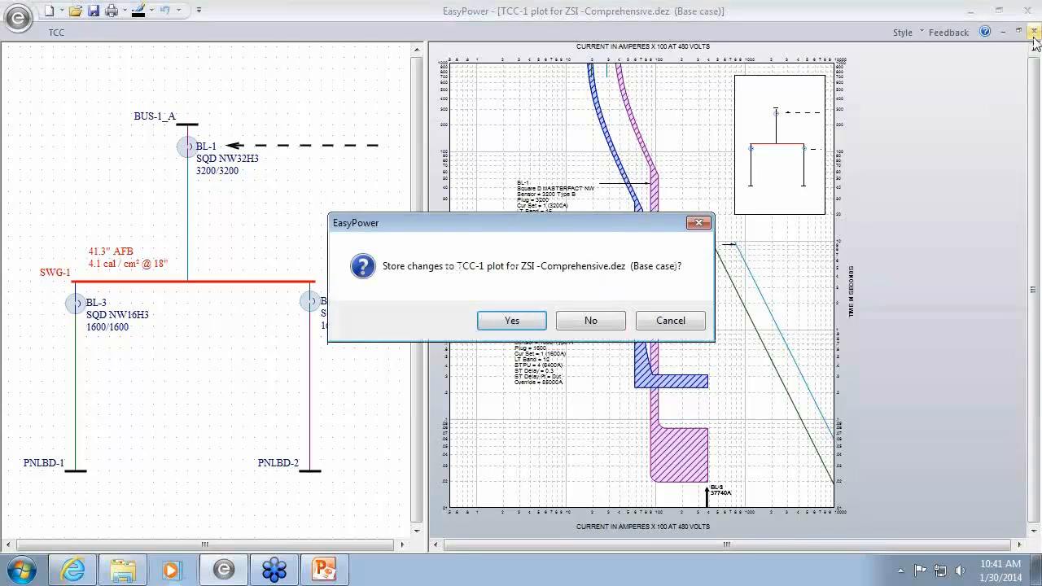
click(591, 322)
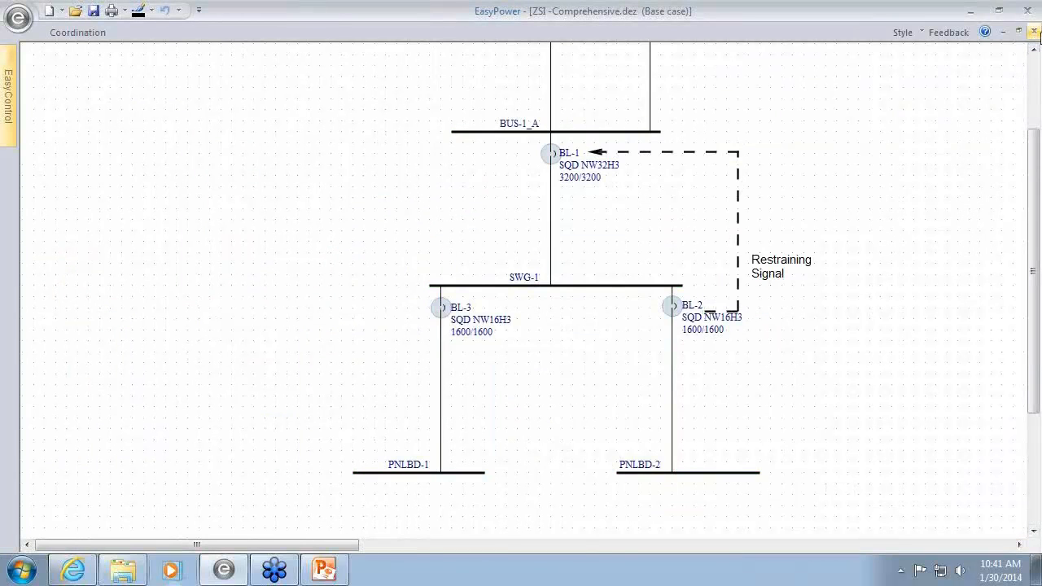
click(1035, 31)
click(551, 324)
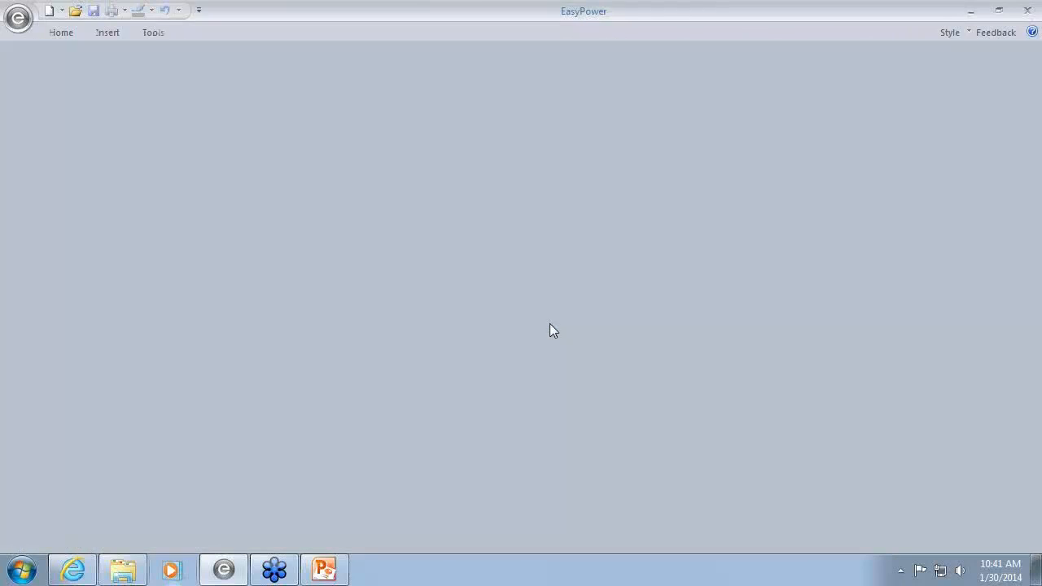
Step: Open the recent file Oneline2.dez and maximize its one-line window
click(18, 18)
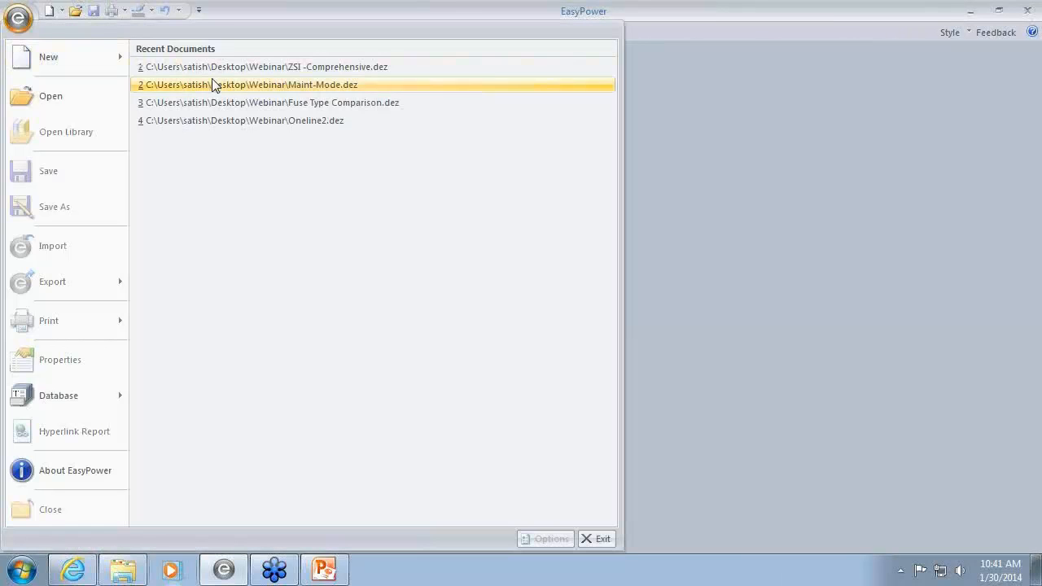
click(251, 122)
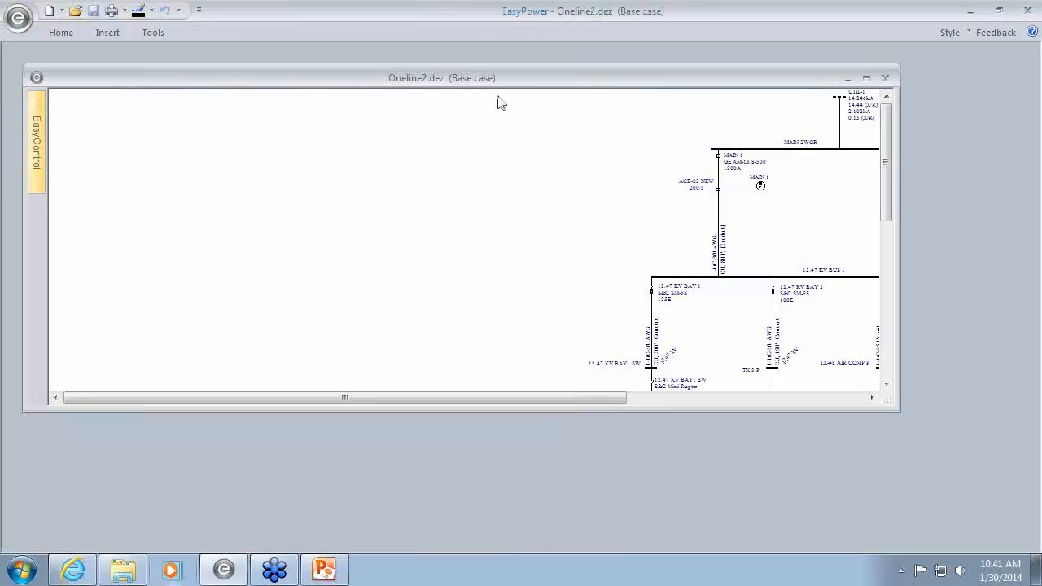
double_click(518, 77)
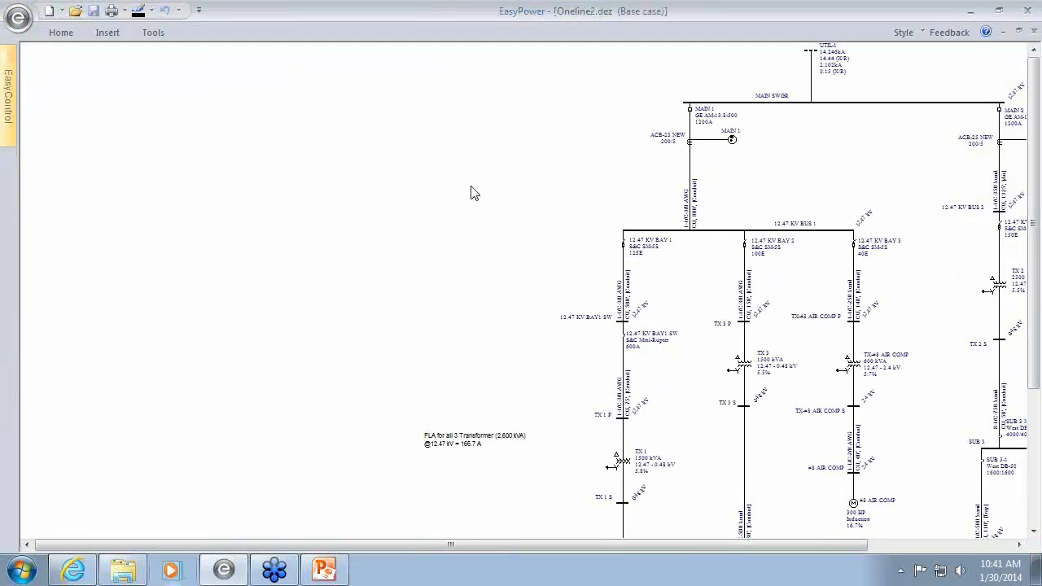
Step: Examine the Oneline2 distribution system, from the full layout to the branch through transformer TX 2 and bus SUB 3
middle_click(495, 180)
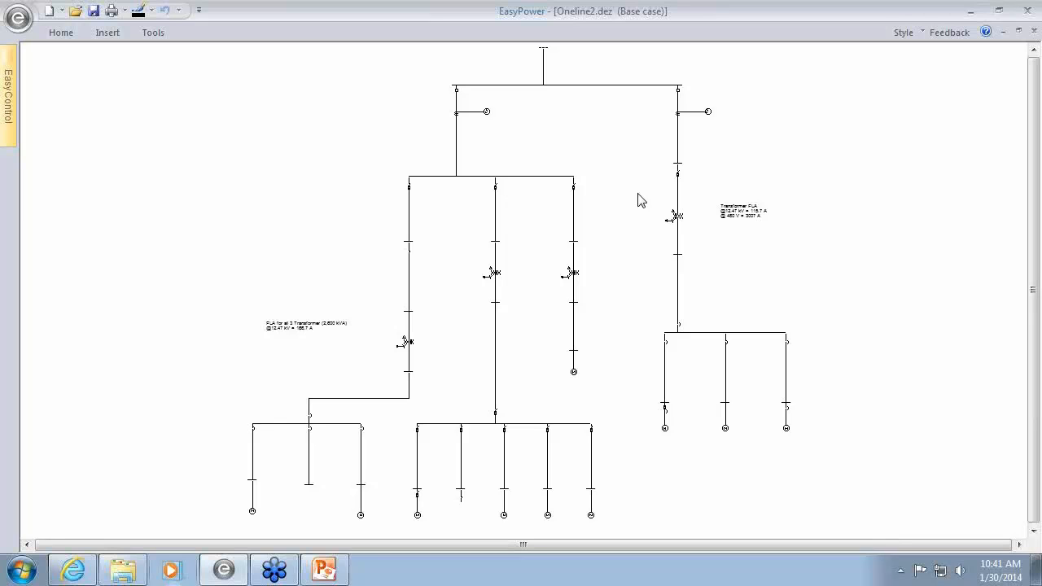
scroll(735, 333, up, 2)
drag(735, 333, 576, 313)
scroll(625, 260, down, 1)
scroll(626, 260, up, 2)
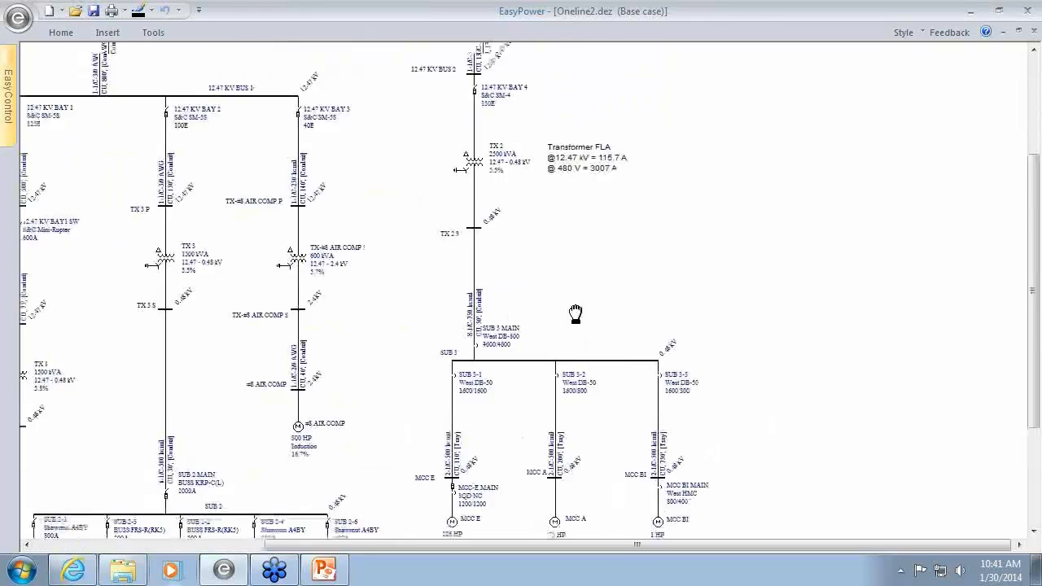
scroll(562, 330, down, 1)
scroll(558, 333, down, 1)
scroll(513, 262, up, 1)
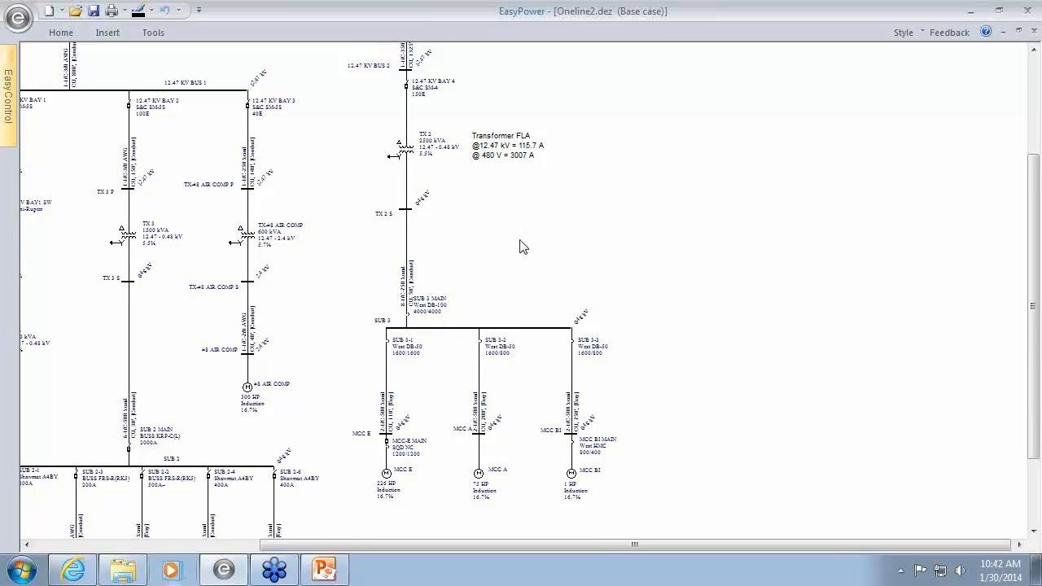
scroll(523, 221, up, 2)
drag(502, 183, 511, 271)
scroll(535, 342, down, 1)
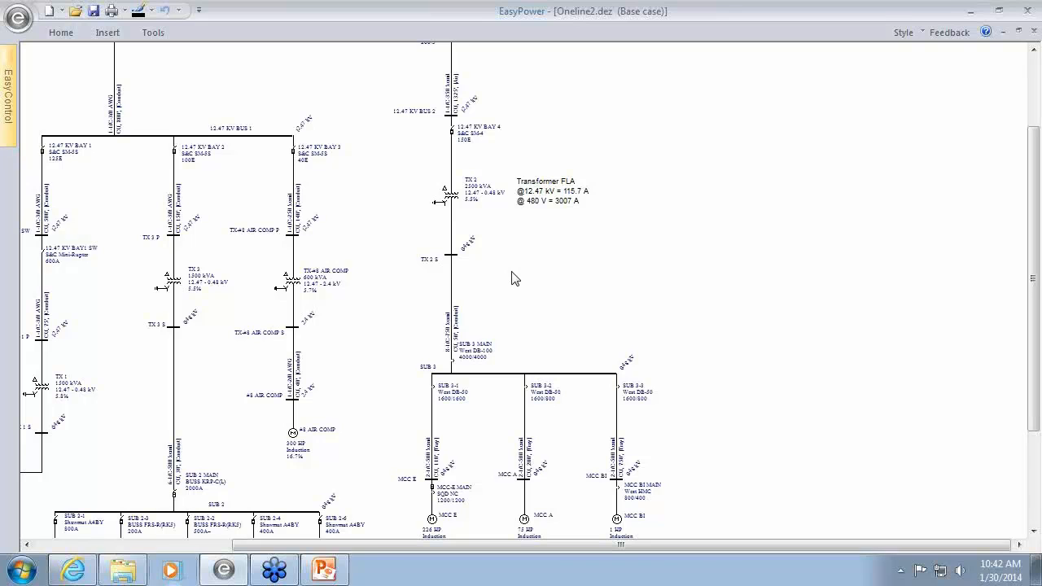
Step: Open the data of breaker SUB 3-1 on bus SUB 3 to check its specifications
drag(493, 355, 451, 300)
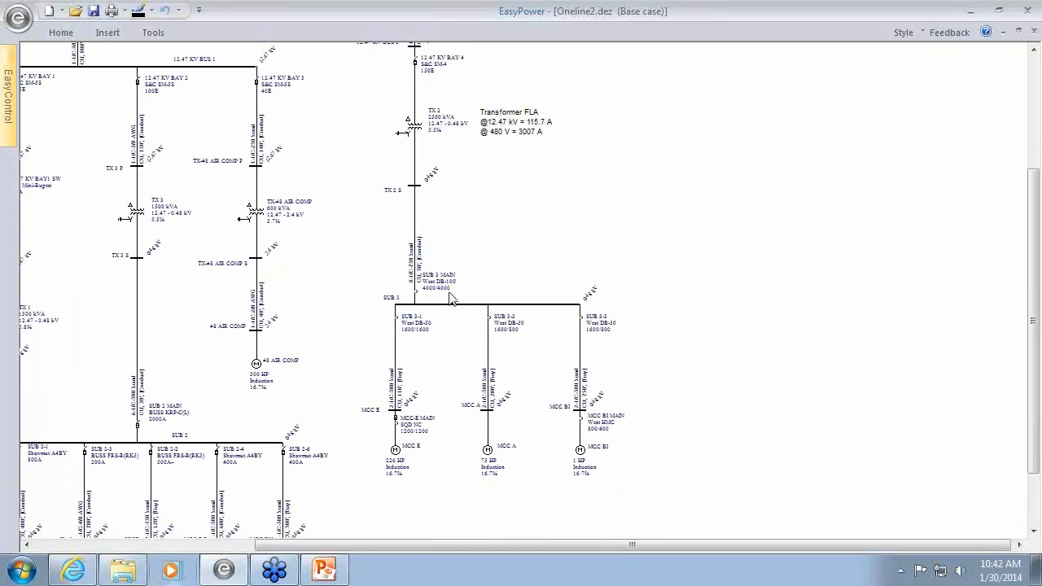
scroll(468, 262, up, 3)
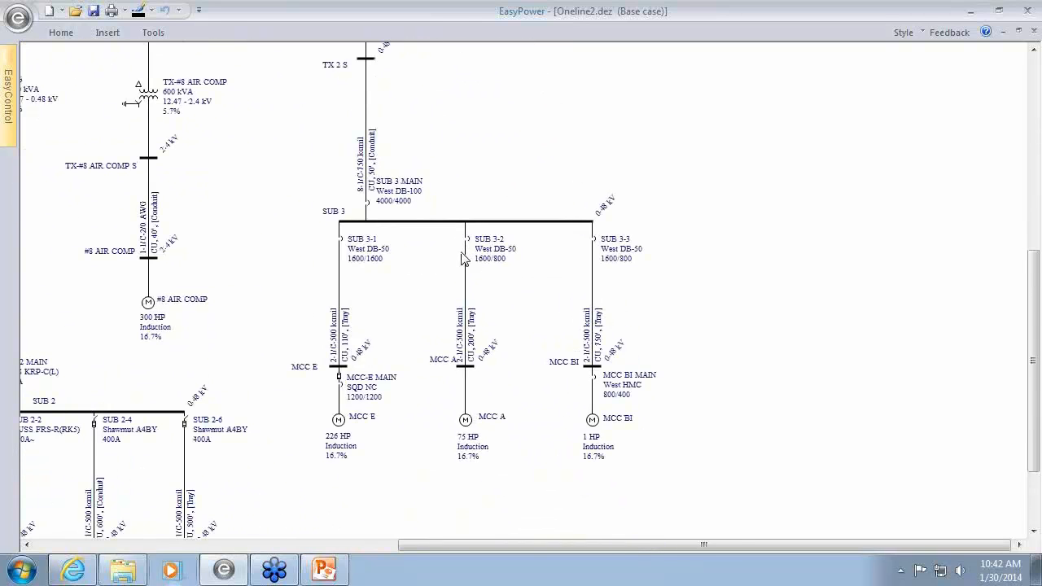
scroll(464, 258, up, 1)
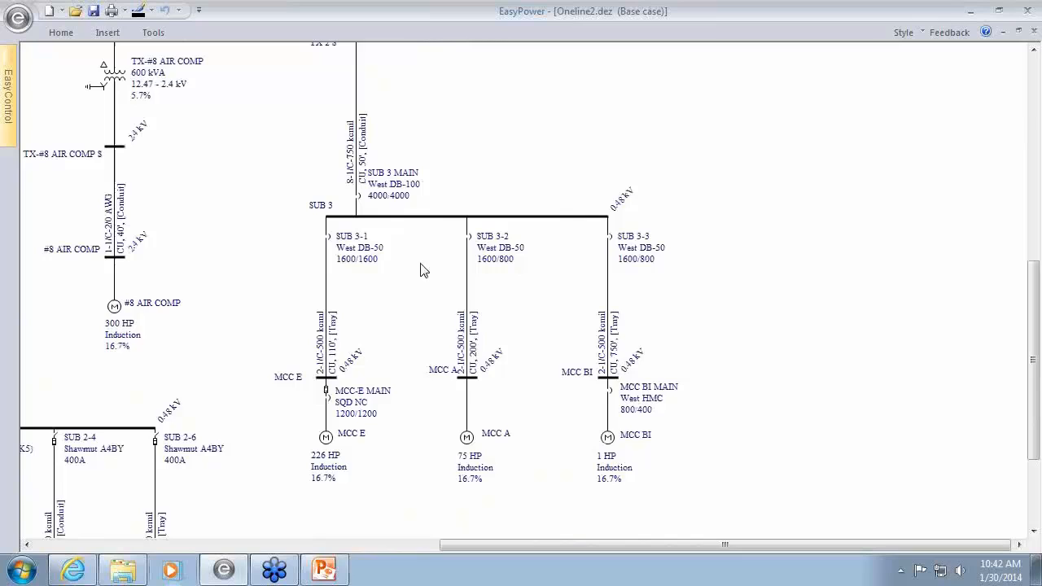
double_click(332, 241)
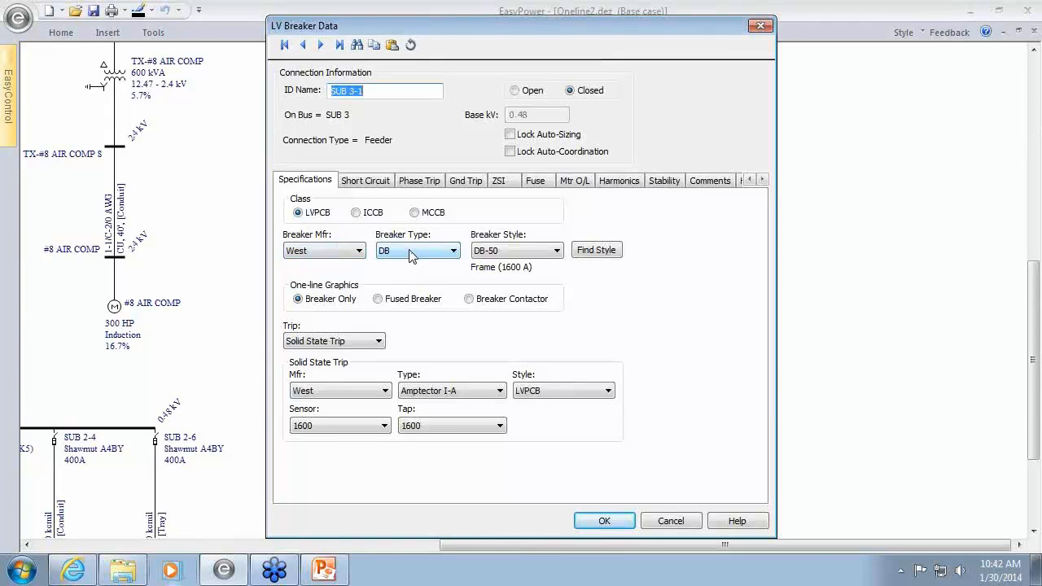
Step: Check the phase trip settings of breaker SUB 3-1 and close its data without changes
click(436, 179)
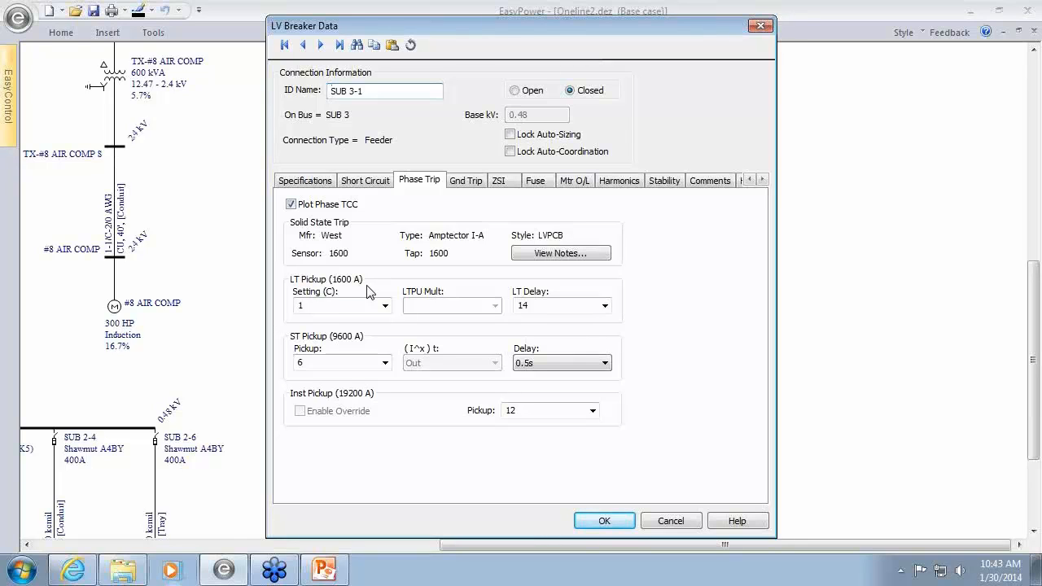
click(670, 521)
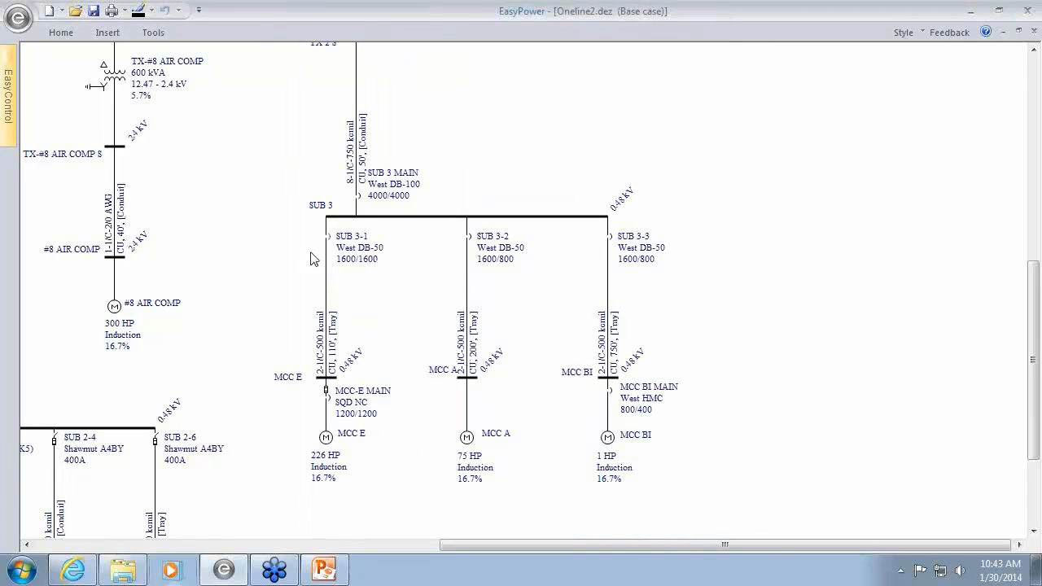
Step: Select the MCC E, MCC A and MCC BI buses below SUB 3 and fault them together in Short Circuit focus
drag(276, 316, 645, 422)
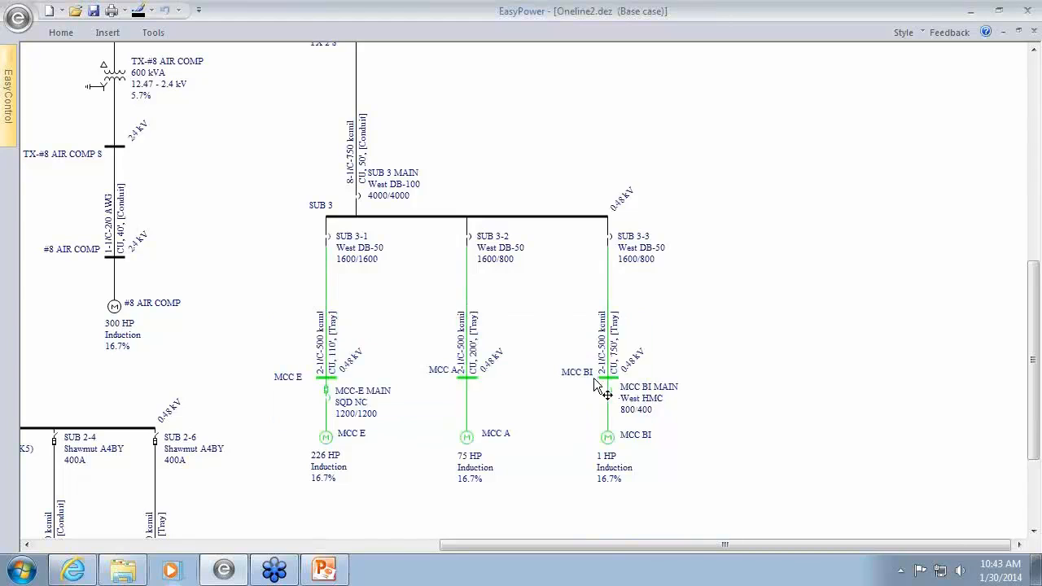
click(68, 37)
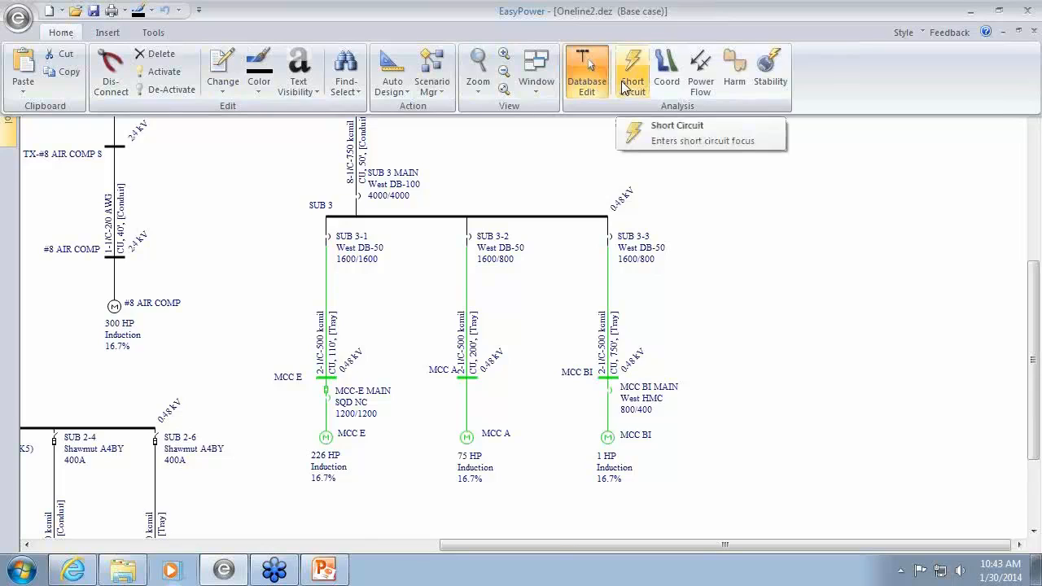
click(623, 83)
click(67, 34)
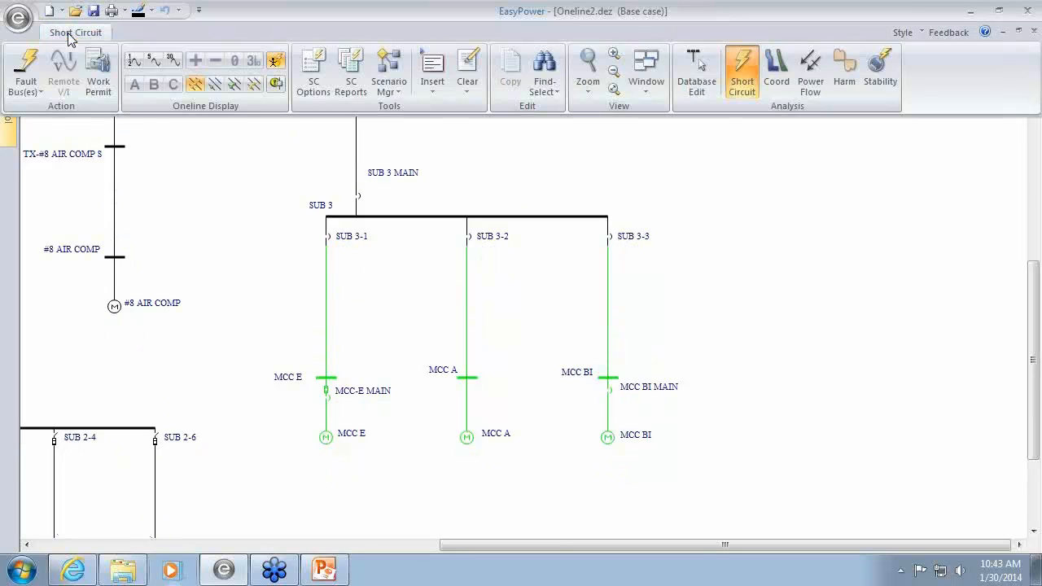
click(18, 79)
click(37, 126)
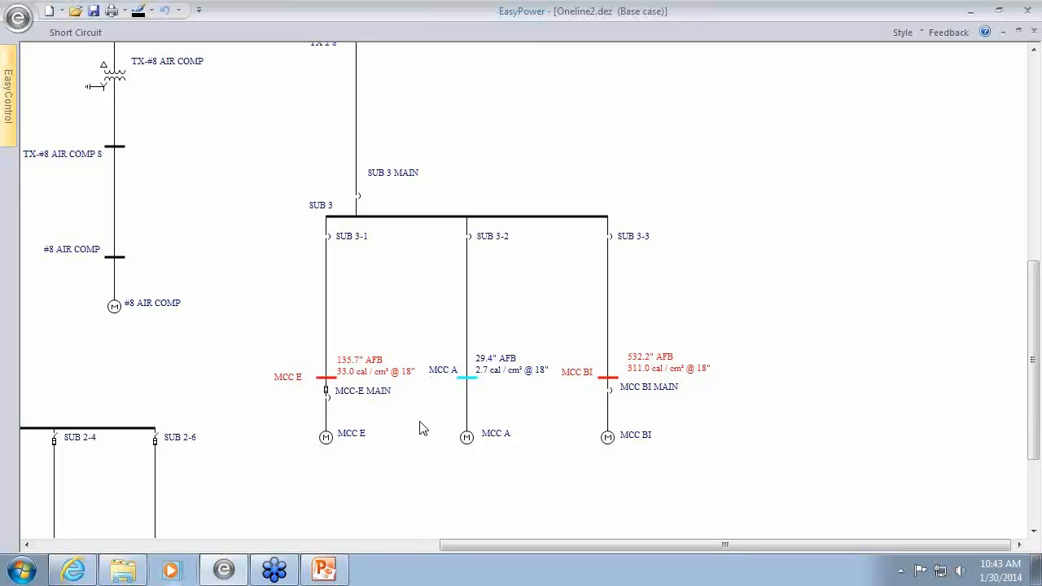
Step: Enable the Arc Flash Spreadsheet report in the arc flash hazard options of the short circuit analysis
click(84, 36)
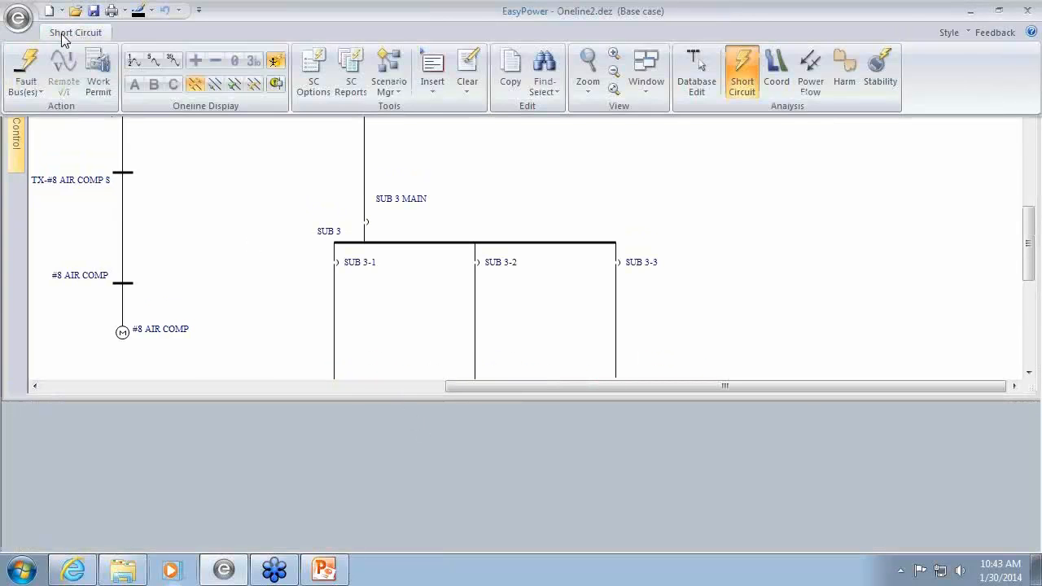
click(313, 75)
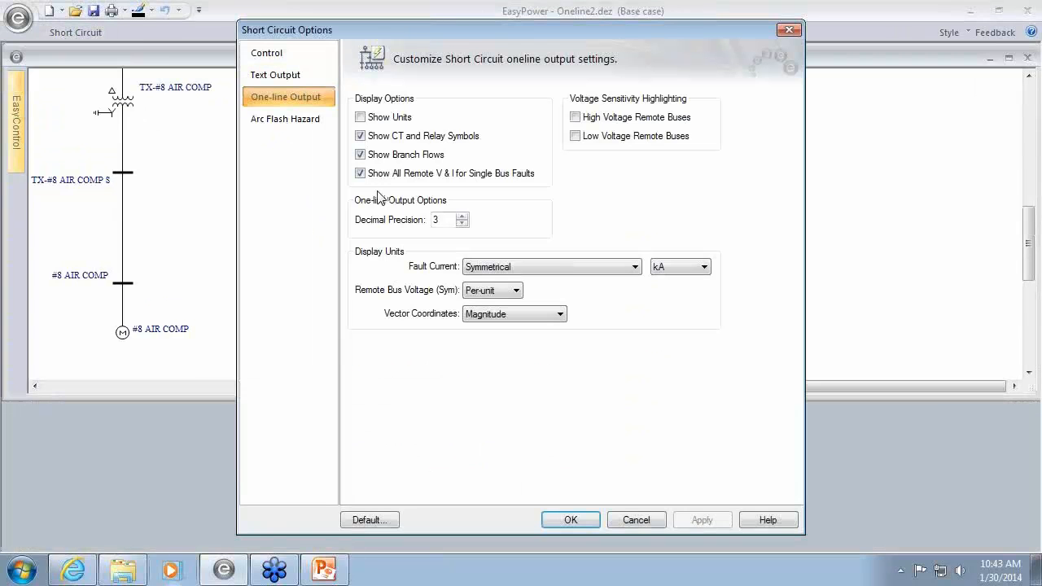
click(291, 122)
click(411, 245)
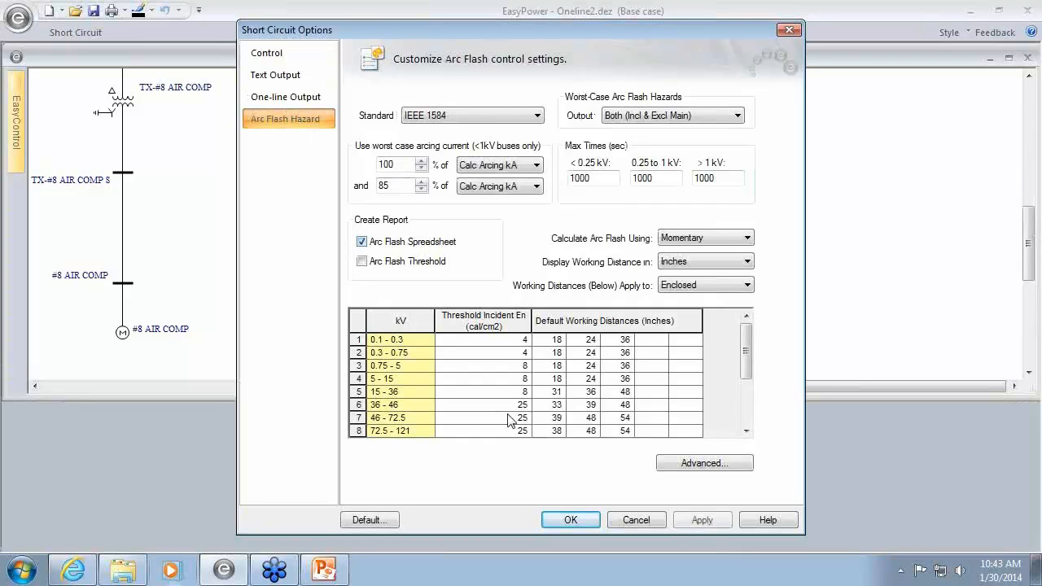
click(567, 519)
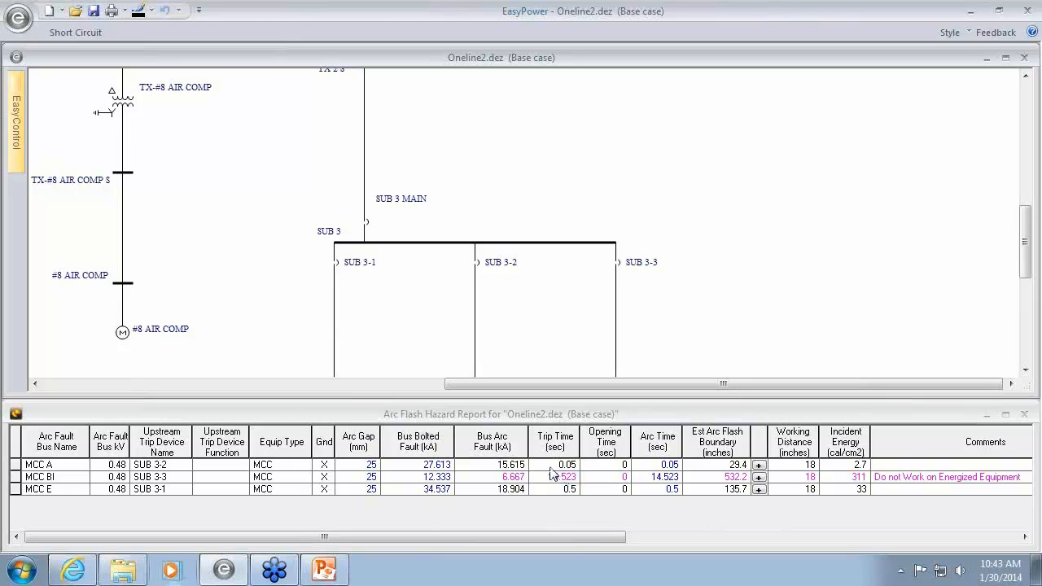
Step: Compare the trip times and incident energies of MCC E, MCC A and MCC BI on the one-line and in the Arc Flash Hazard Report
drag(415, 331, 406, 203)
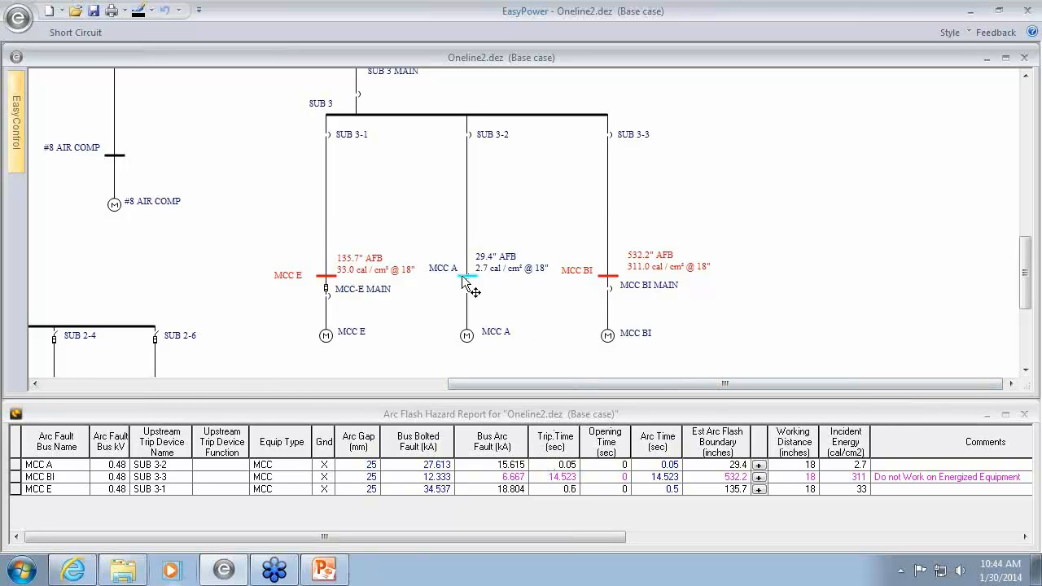
click(540, 477)
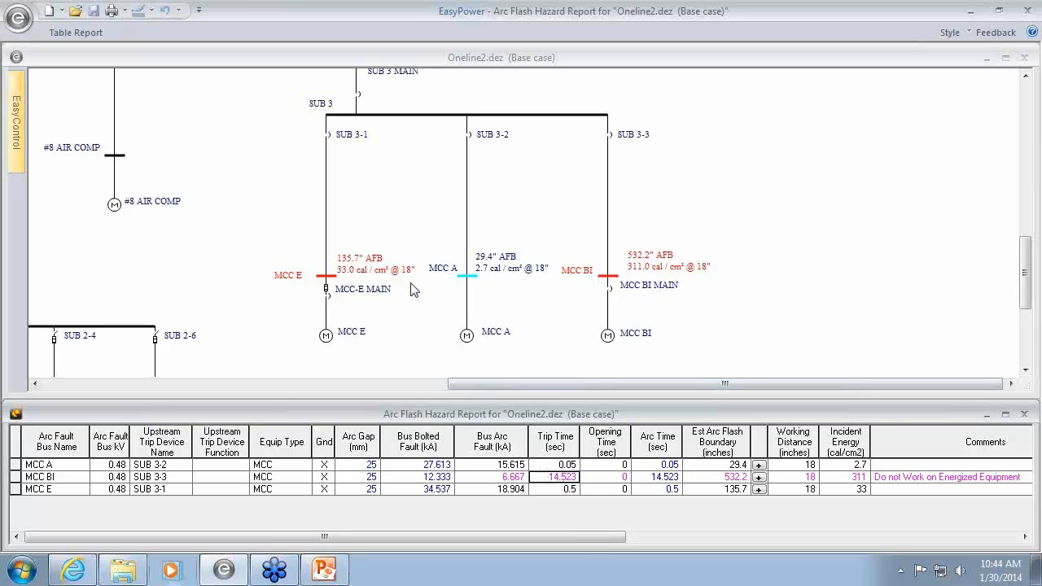
click(398, 223)
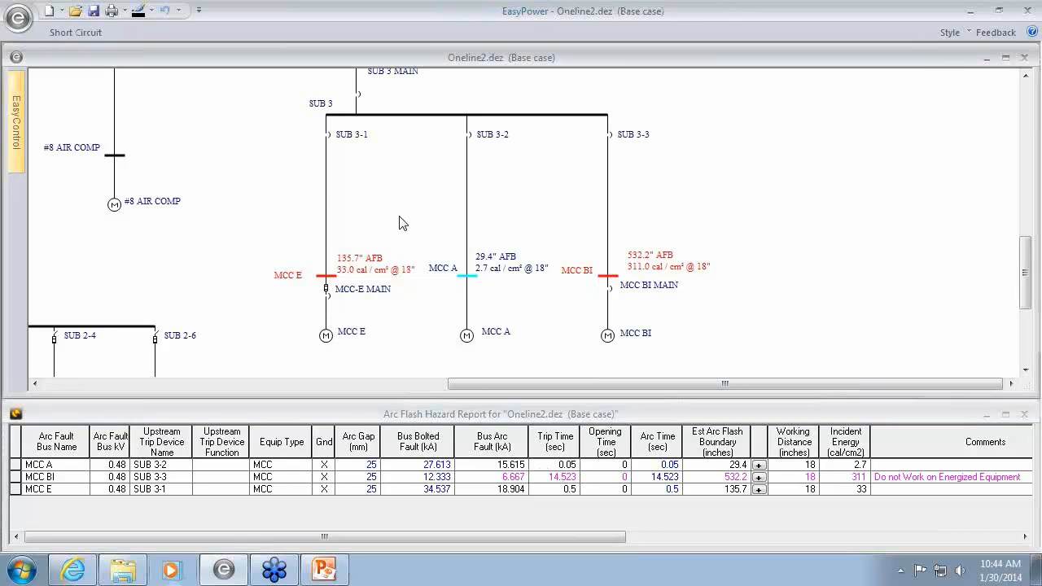
drag(297, 125, 378, 363)
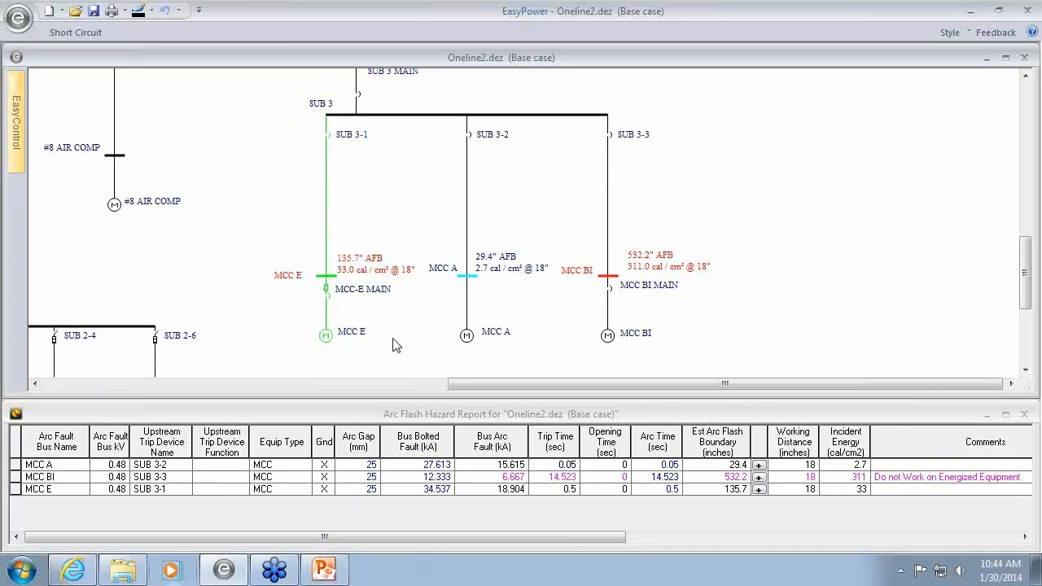
mouse_move(644, 356)
mouse_down()
mouse_move(481, 233)
mouse_move(314, 156)
mouse_up()
mouse_move(279, 186)
mouse_down()
mouse_move(311, 243)
mouse_move(636, 364)
mouse_move(710, 360)
mouse_up()
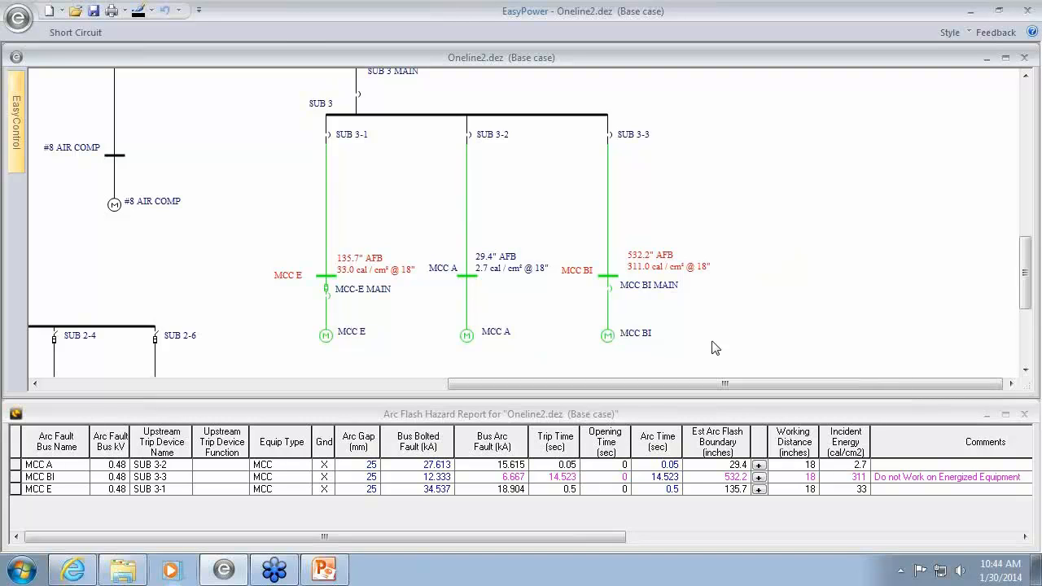
drag(719, 343, 256, 227)
click(413, 315)
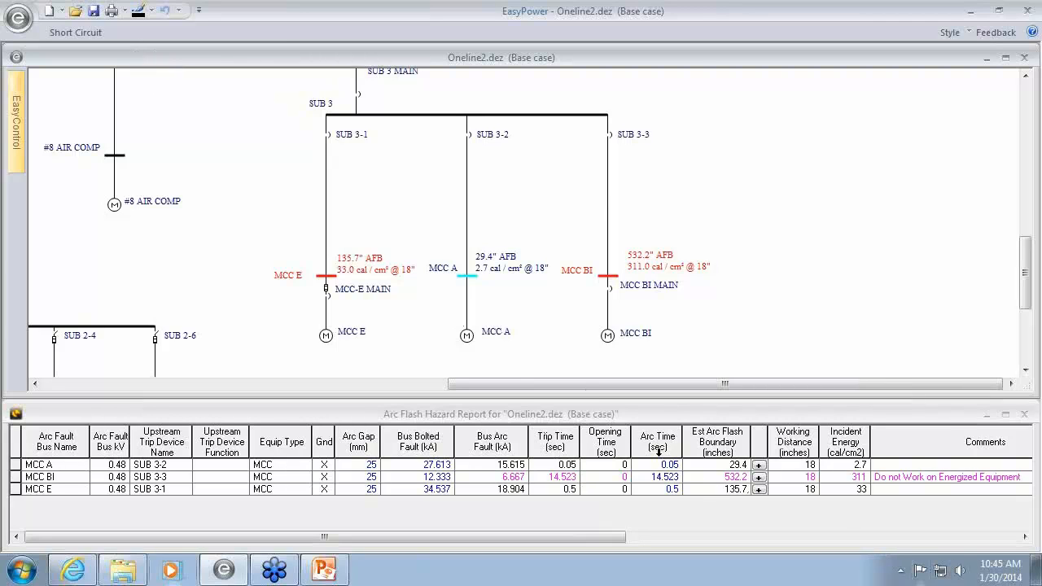
Step: Switch to Coordination focus and plot a TCC of the branch from breaker SUB 3-1 down to motor MCC E
click(65, 33)
click(790, 91)
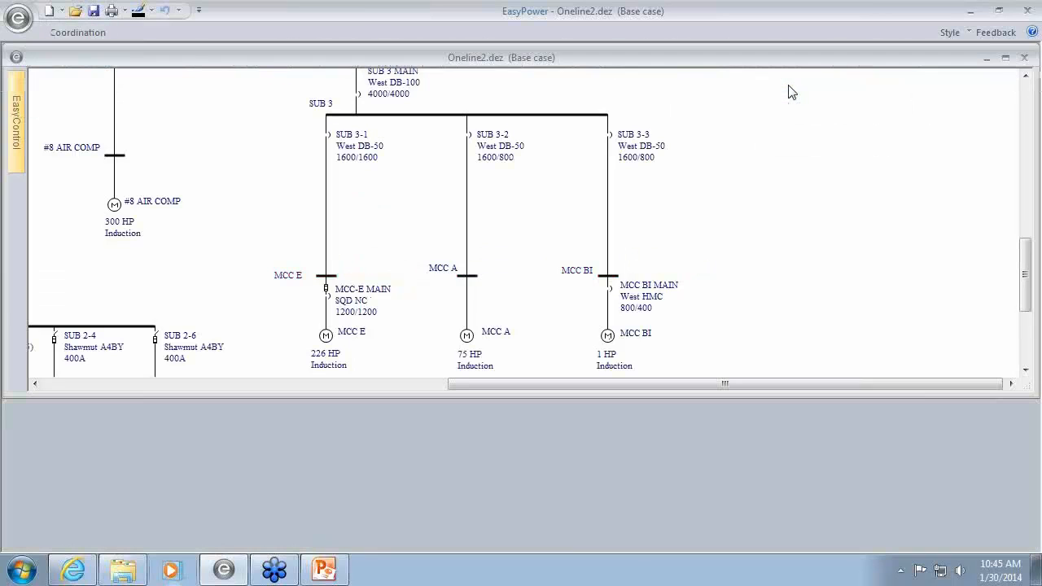
drag(292, 131, 376, 314)
click(11, 24)
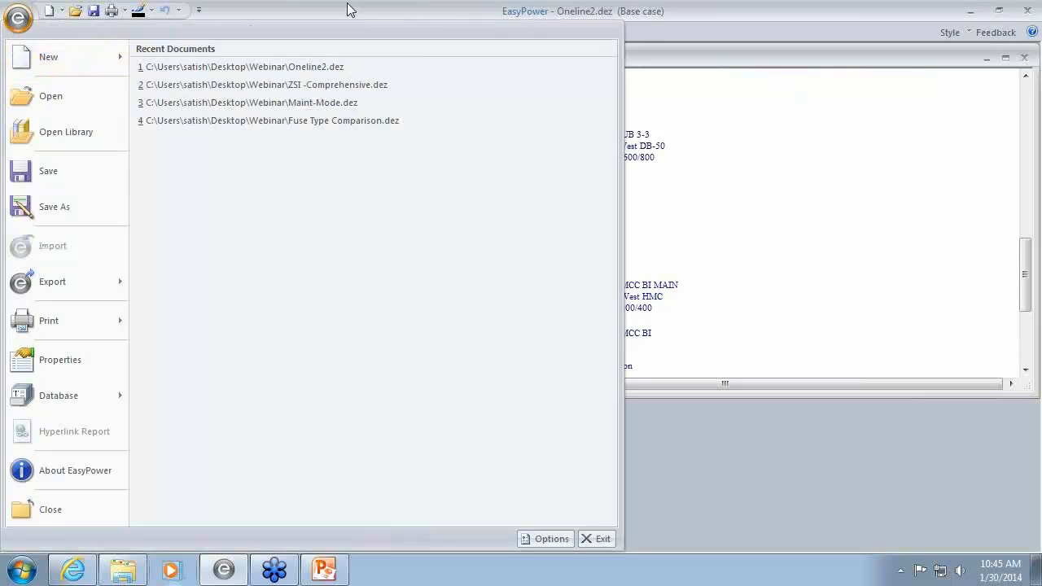
click(350, 8)
click(78, 33)
click(23, 72)
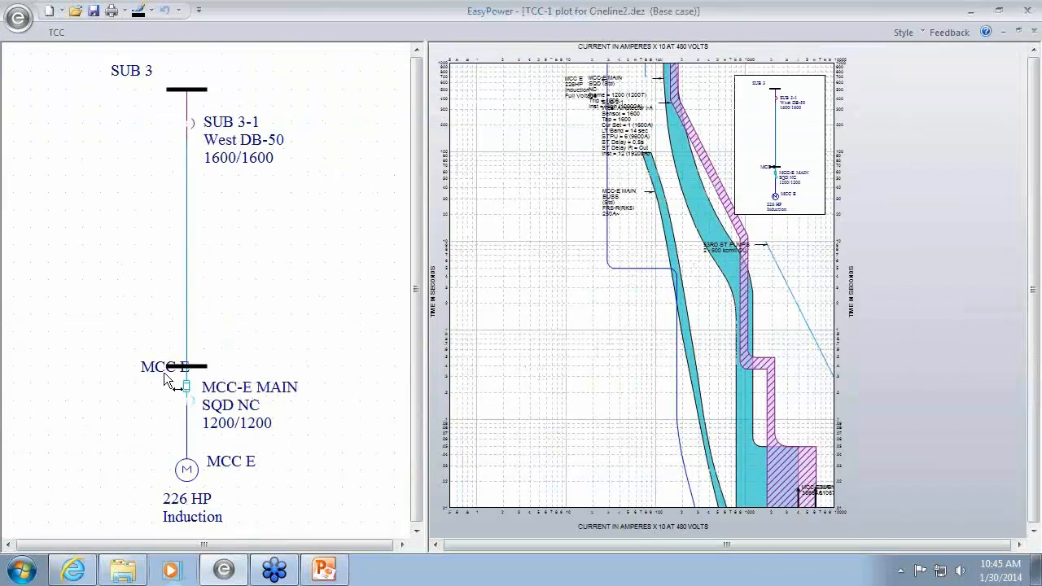
Step: Move the MCC E bus label clear of its bus and spread out the SUB 3-1, MCC-E MAIN and MCC E curve labels on the TCC
drag(156, 370, 127, 364)
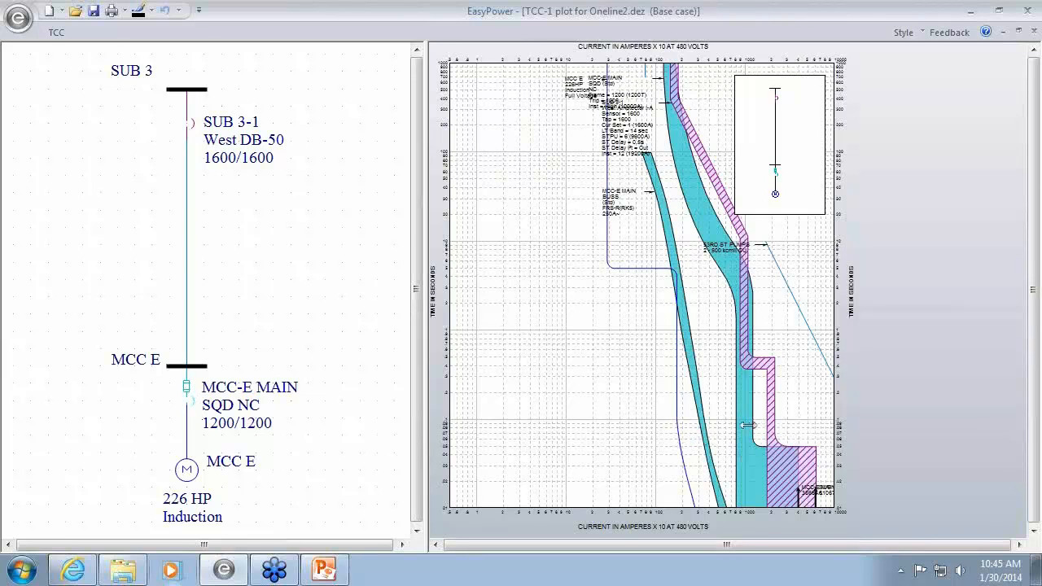
mouse_move(743, 425)
drag(626, 128, 609, 403)
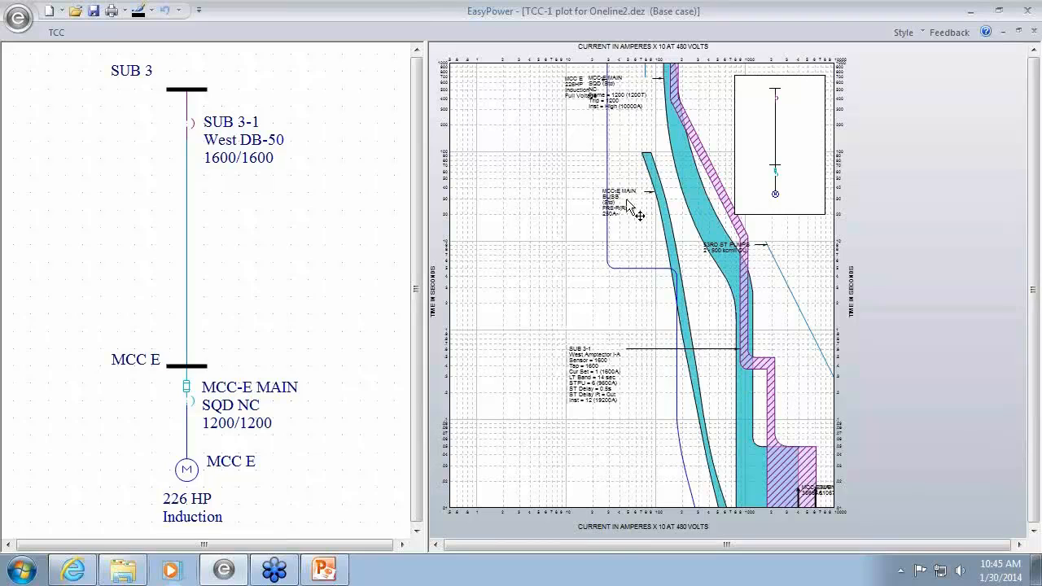
drag(628, 216, 599, 280)
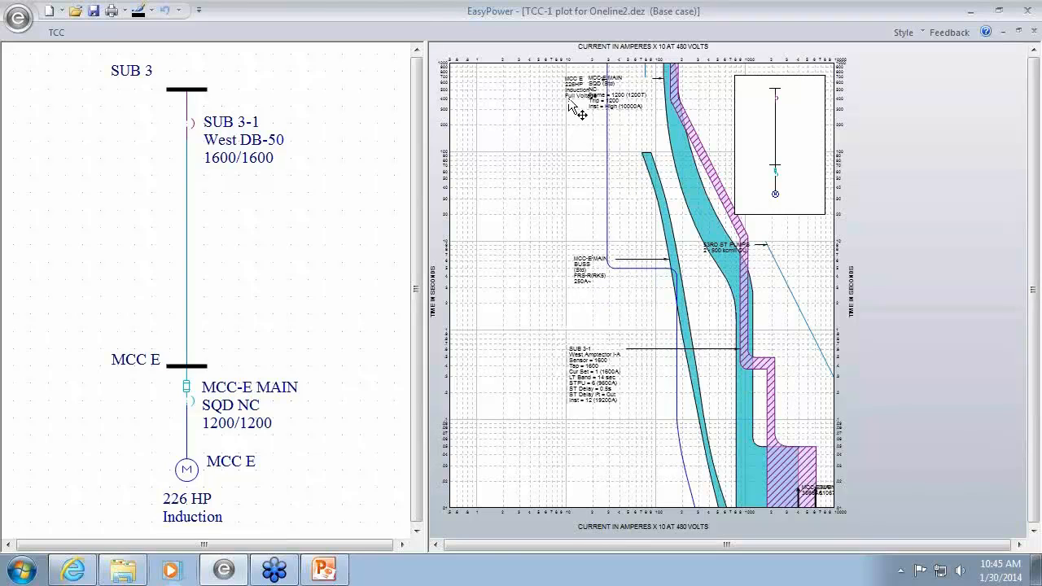
drag(642, 106, 558, 336)
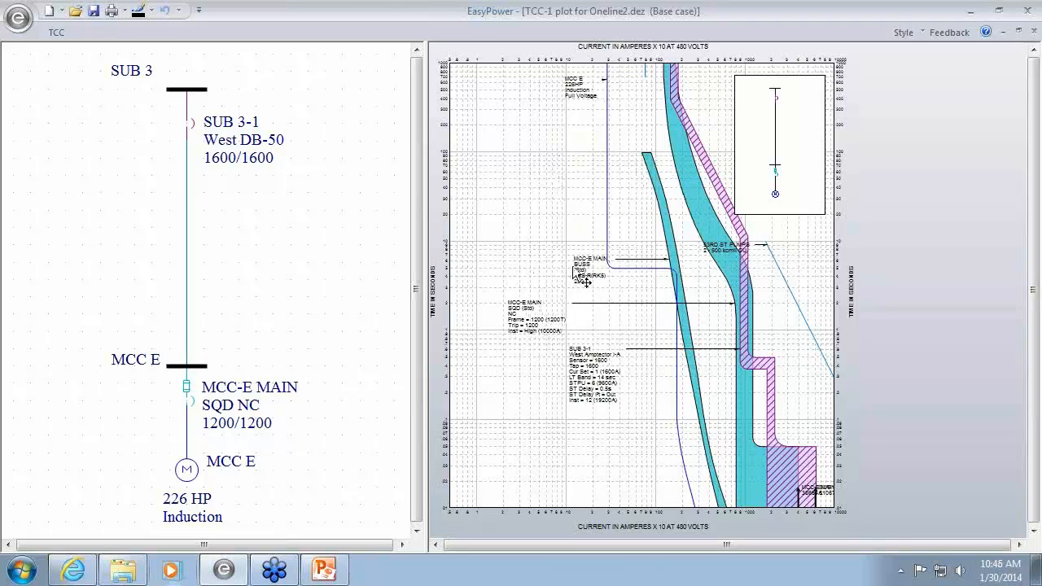
drag(561, 96, 498, 229)
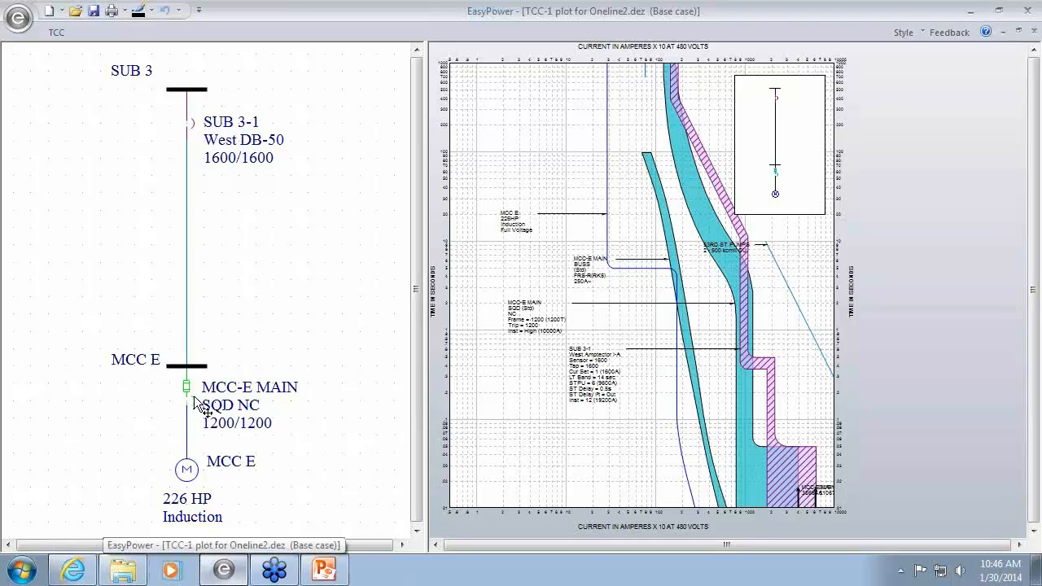
Step: Turn on the arc flash display for the TCC plot and fault bus MCC E on its one-line
click(56, 34)
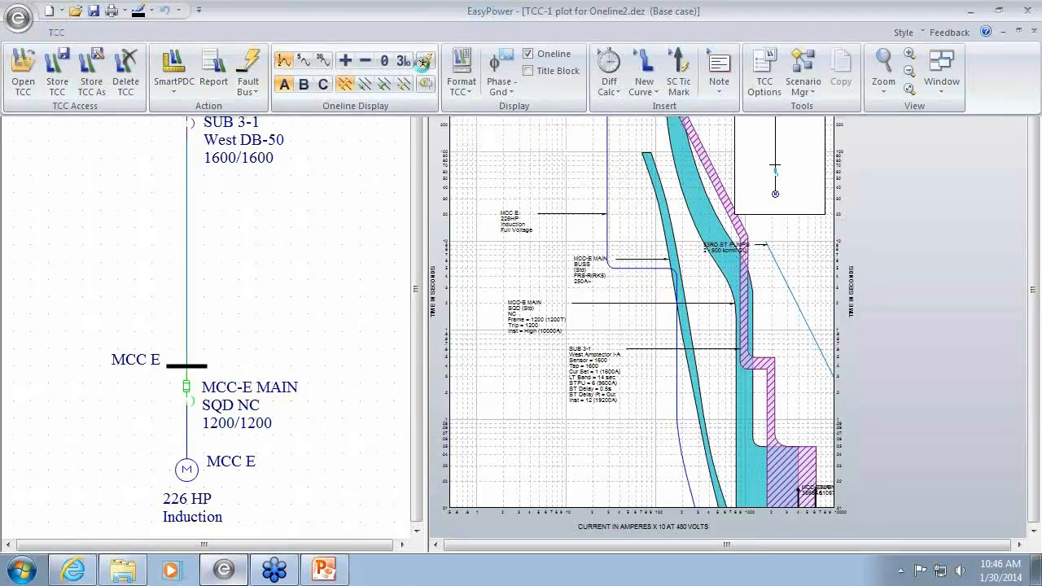
click(193, 366)
click(193, 365)
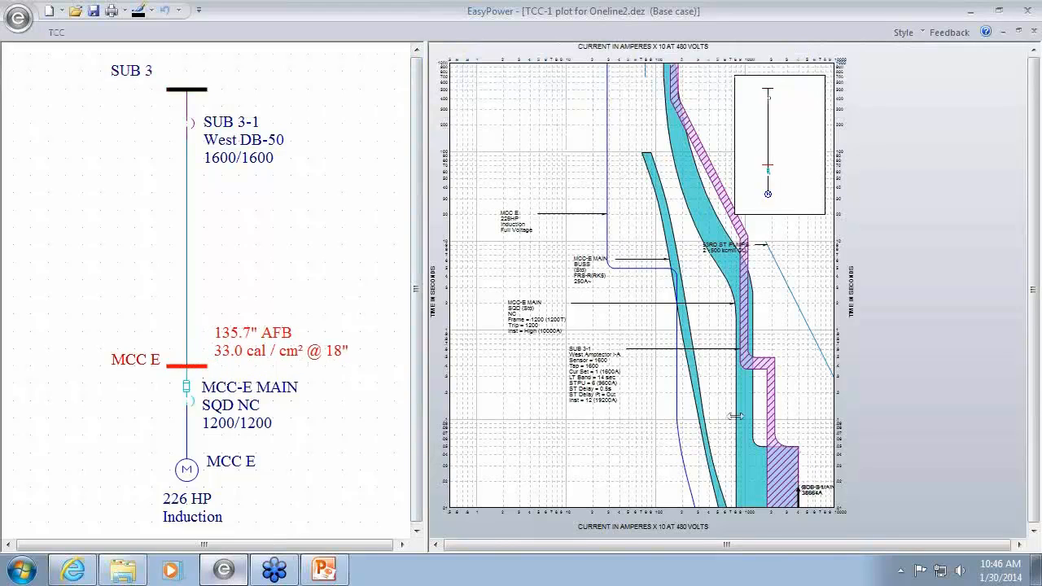
Step: Insert an arcing current tick mark for the SUB 3-1 curve and move it up just above the short-time portion
mouse_move(760, 363)
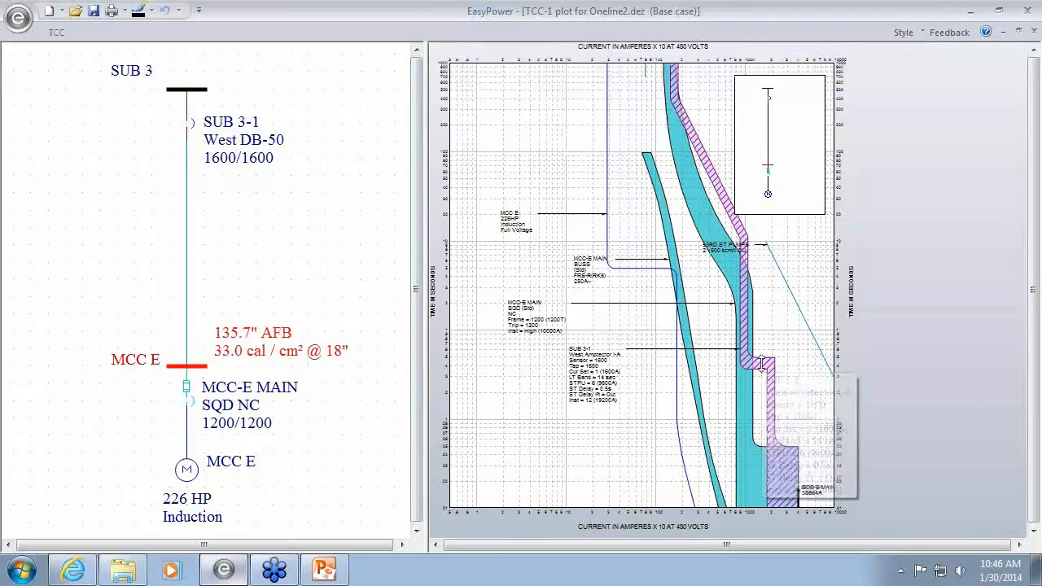
right_click(760, 363)
click(841, 446)
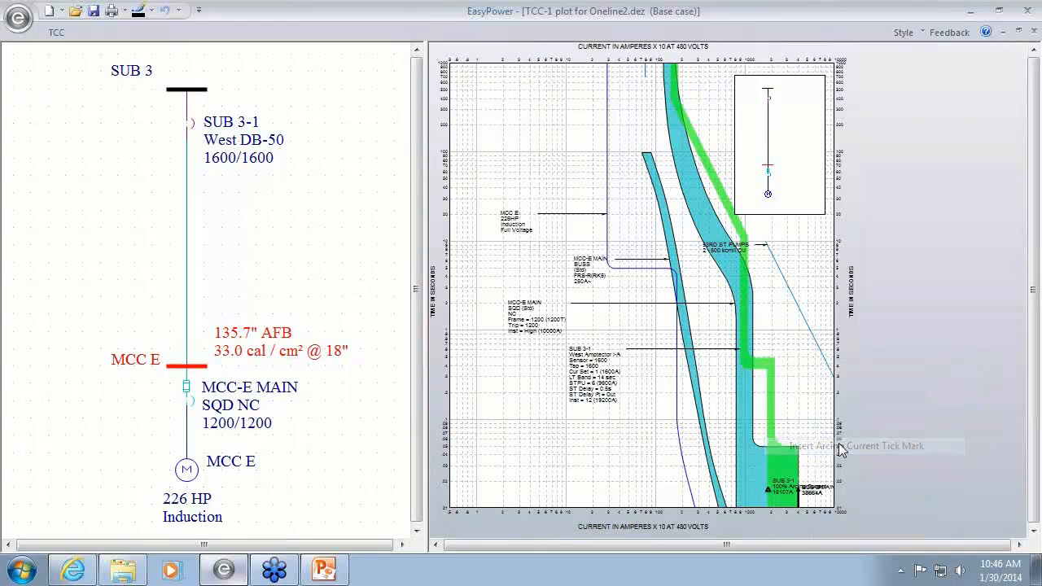
mouse_move(765, 491)
mouse_down()
mouse_move(765, 407)
mouse_move(749, 343)
mouse_up()
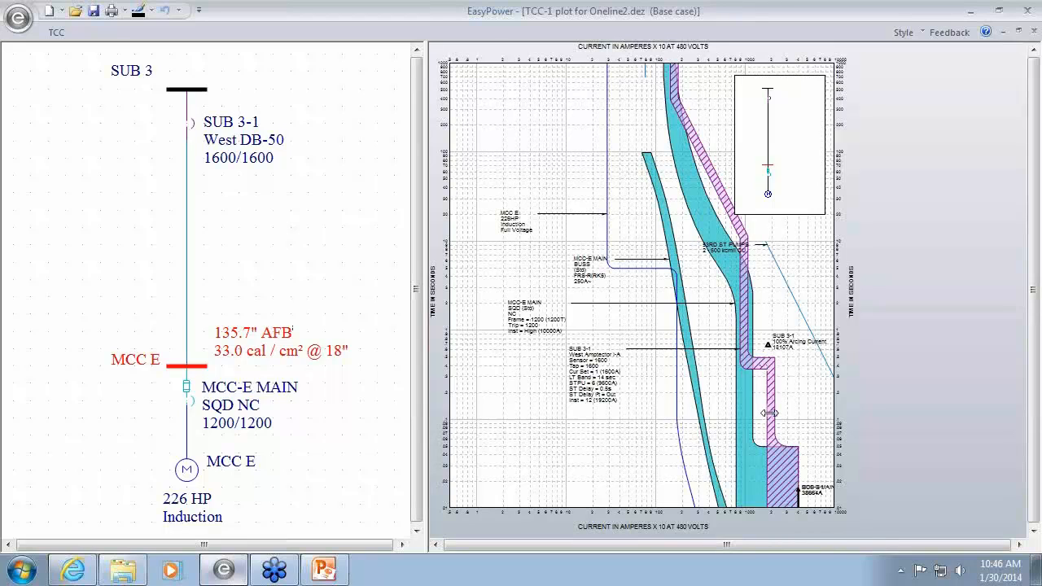
Step: Lower the SUB 3-1 short-time delay on the plot, first to 0.33 s and finally to 0.18 s
mouse_move(769, 414)
mouse_move(740, 304)
mouse_move(760, 362)
drag(755, 359, 756, 375)
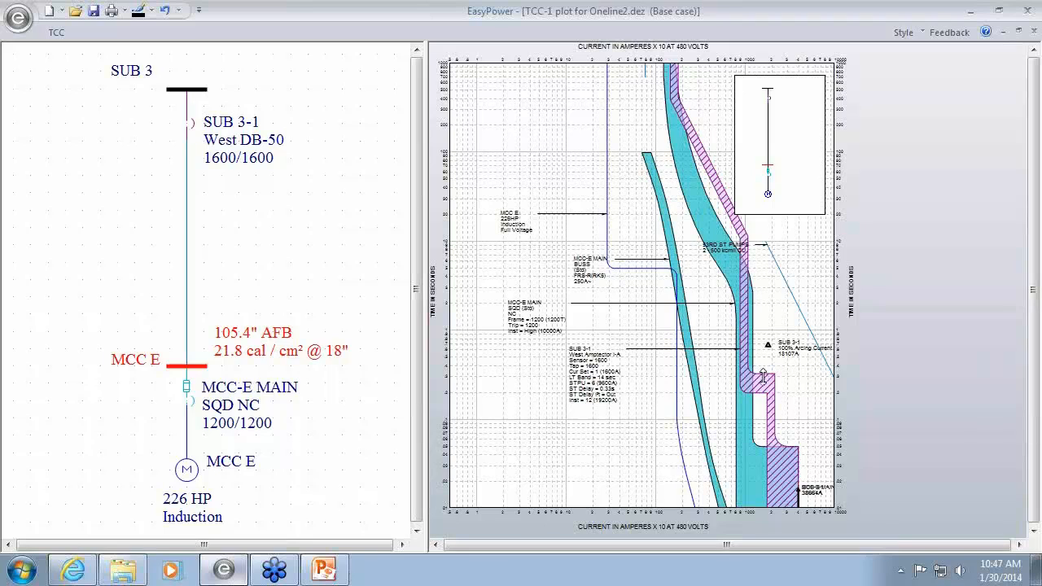
mouse_move(762, 384)
drag(762, 384, 763, 399)
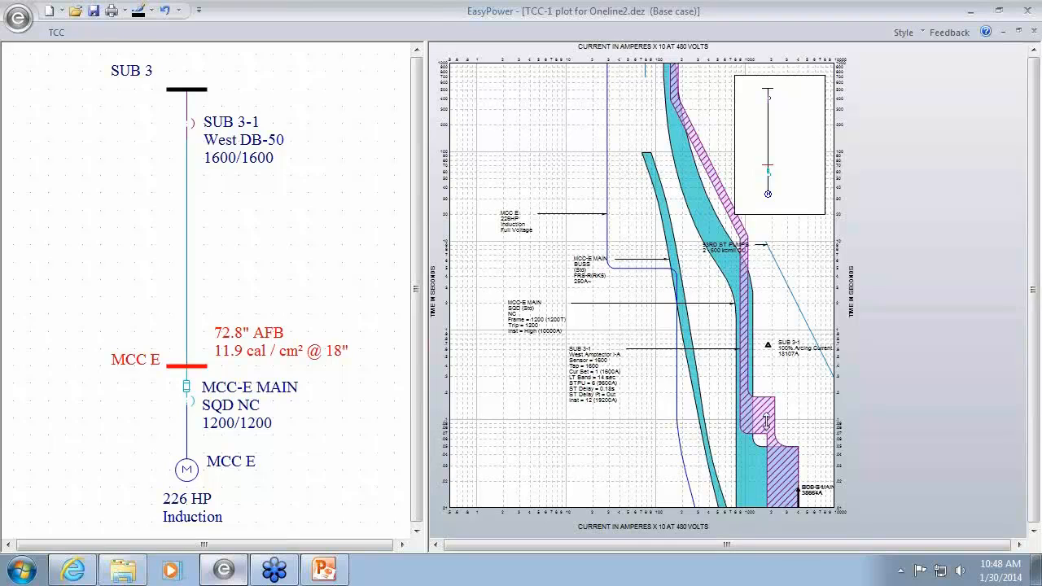
Step: Reduce the SUB 3-1 instantaneous pickup to 8 (12800 A) by shifting that section of its curve
mouse_move(765, 419)
drag(771, 440, 756, 441)
mouse_move(756, 440)
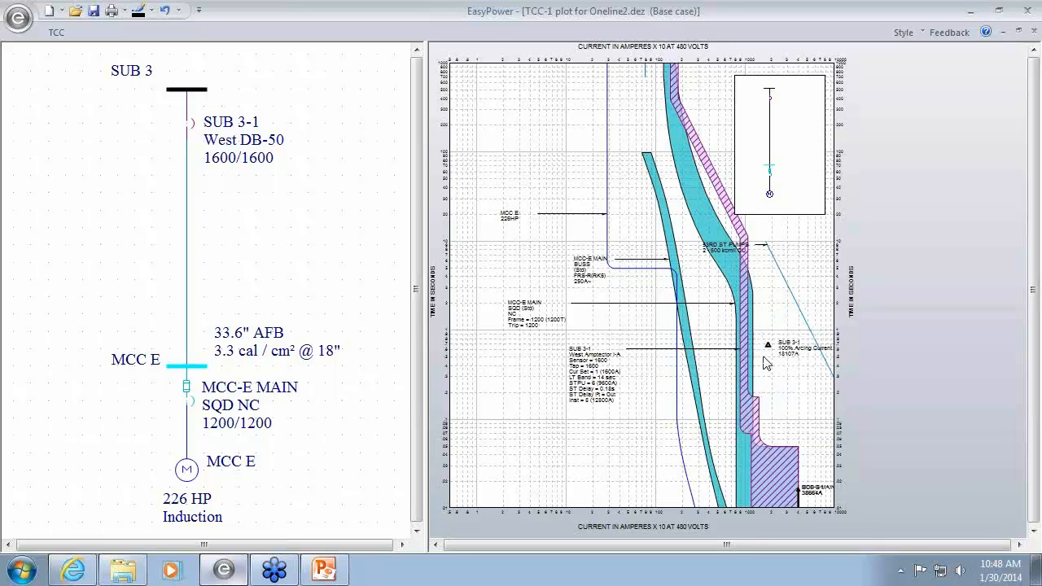
Step: Move the SUB 3-1 arcing current tick mark down into the instantaneous region, and close the TCC-1 plot without storing changes
drag(766, 345, 768, 452)
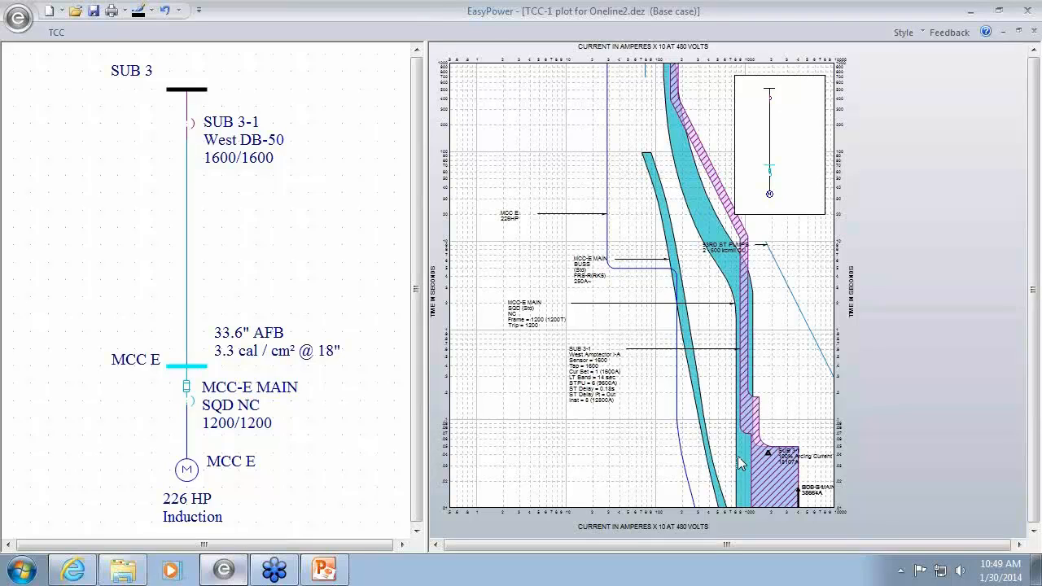
mouse_move(740, 464)
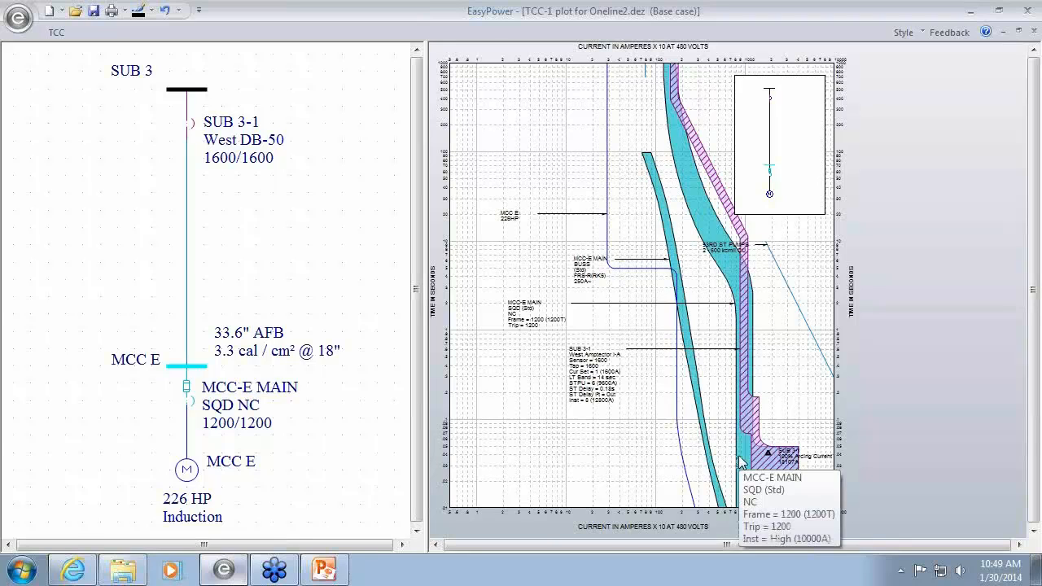
click(1033, 32)
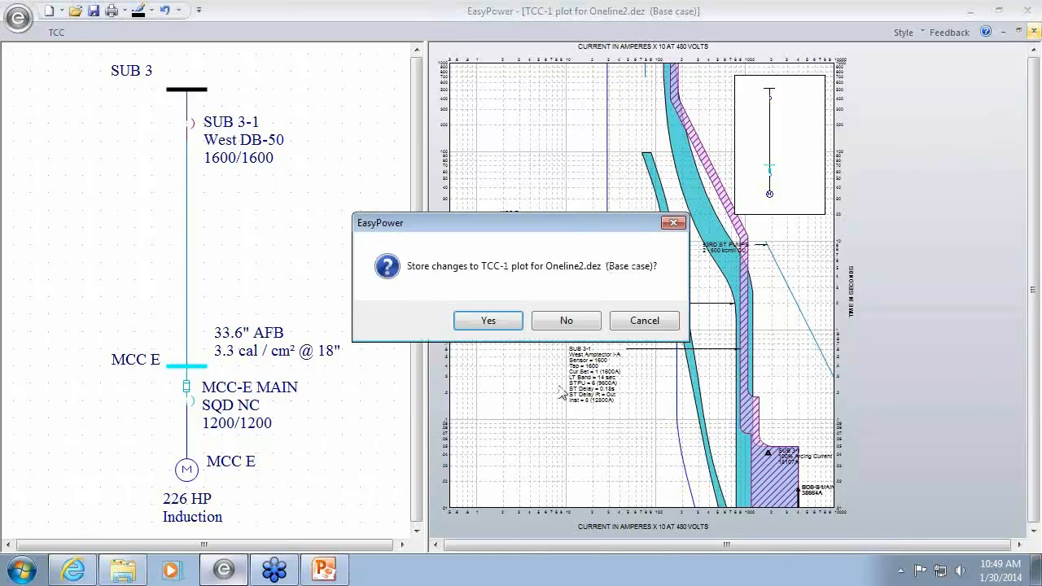
click(560, 320)
Step: Plot a TCC for the SUB 3-2 feeder branch, including the MCC A bus and its 75 HP motor
drag(512, 363, 415, 111)
click(58, 36)
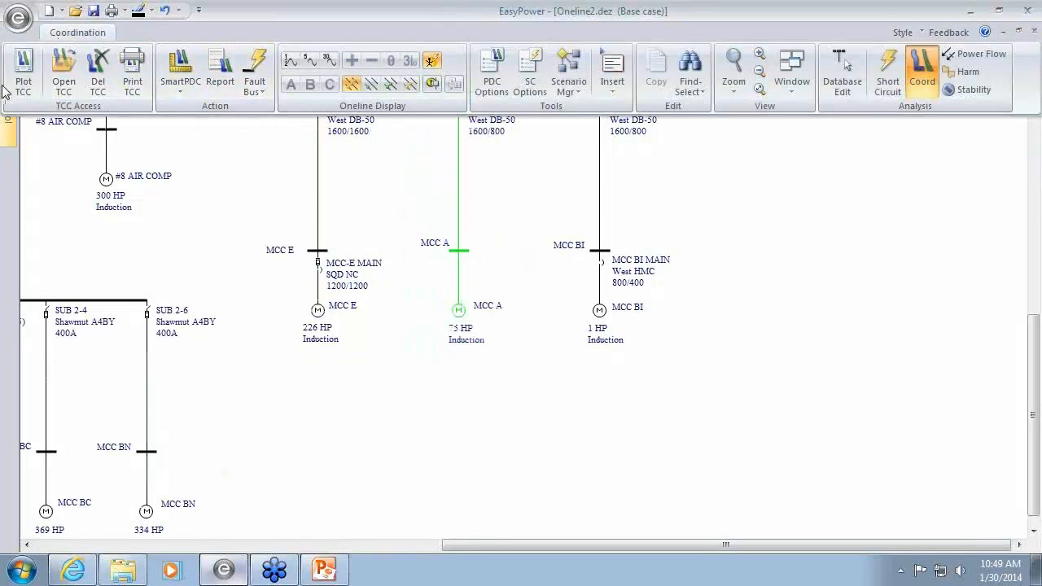
click(23, 73)
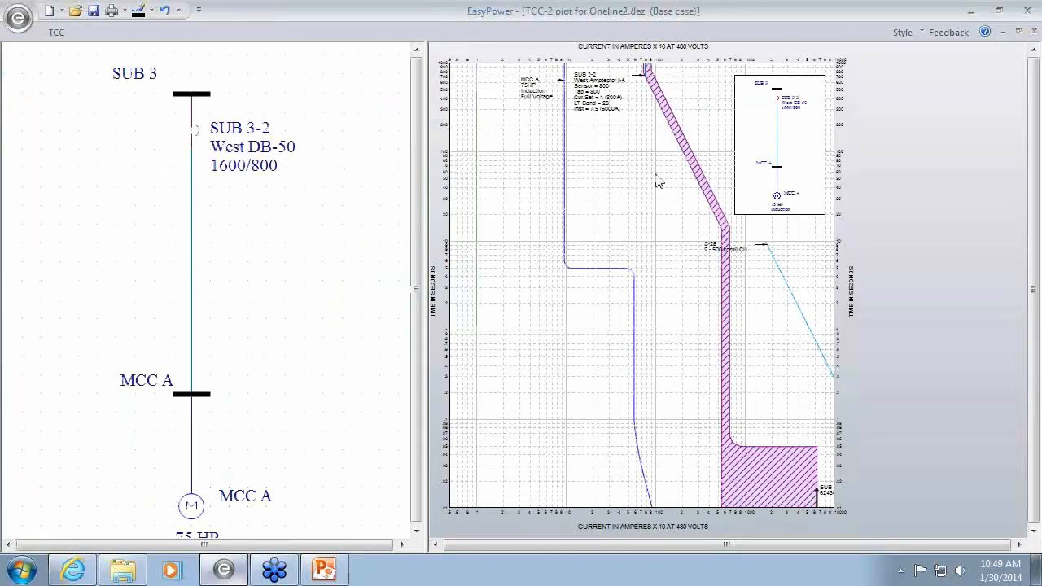
Step: Reposition the SUB 3-2 settings label beside its curve and display the arc-flash results for the MCC A bus
drag(596, 106, 606, 157)
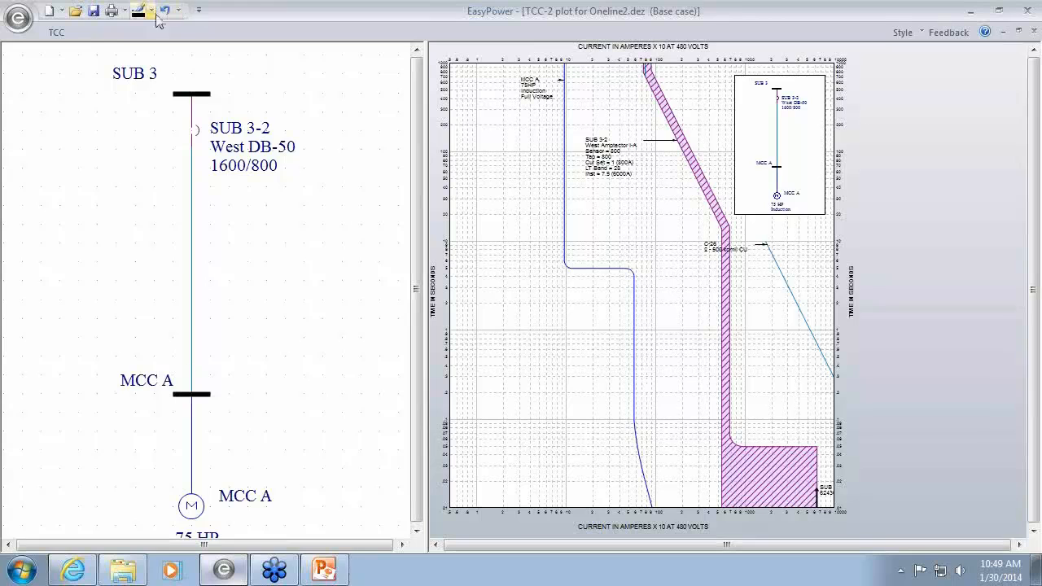
click(57, 33)
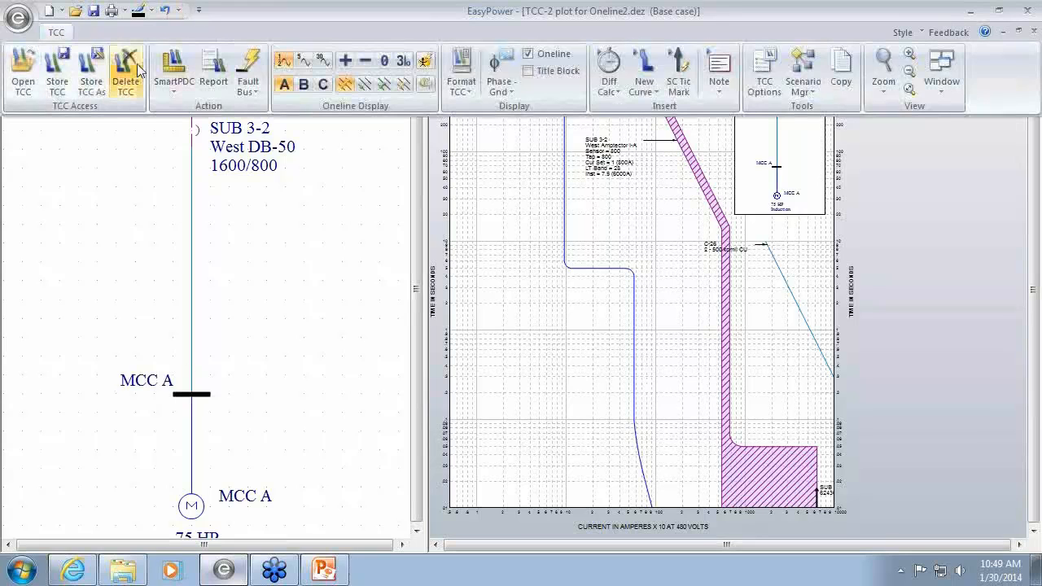
click(430, 69)
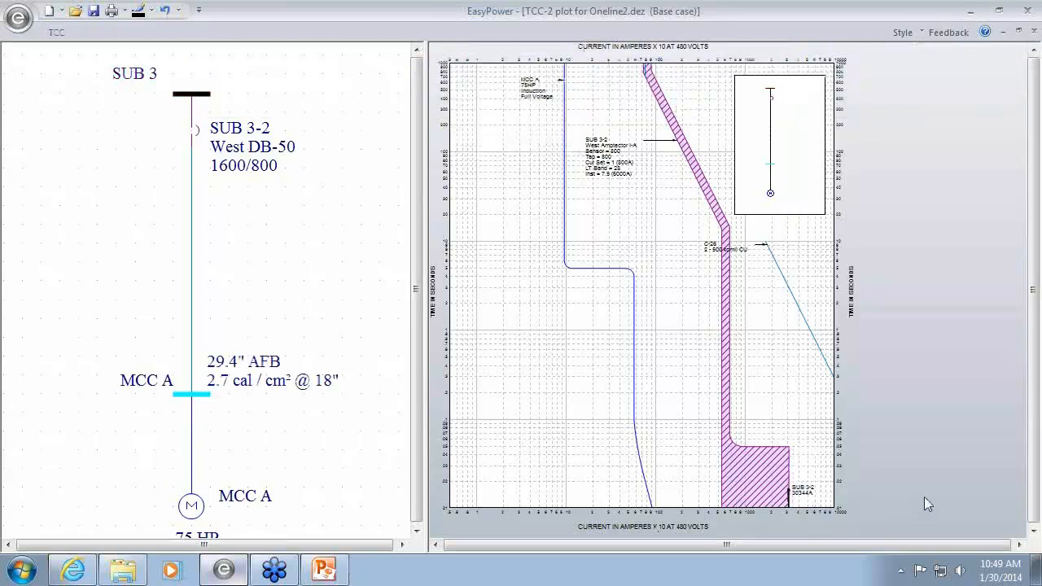
Step: Insert an arcing current tick mark for the SUB 3-2 curve and move it just above the instantaneous band
right_click(739, 474)
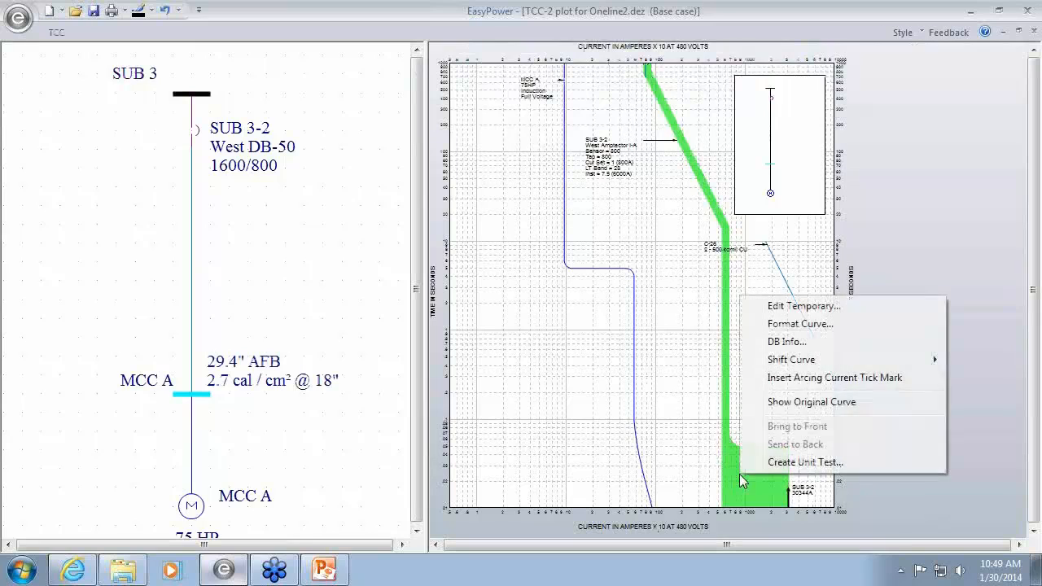
click(799, 377)
drag(760, 486, 738, 413)
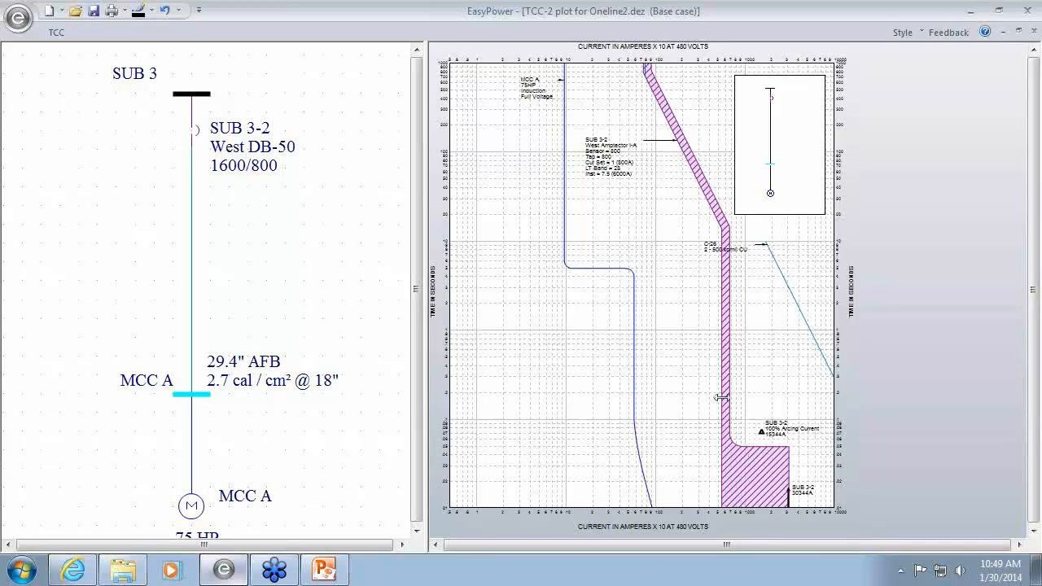
double_click(726, 404)
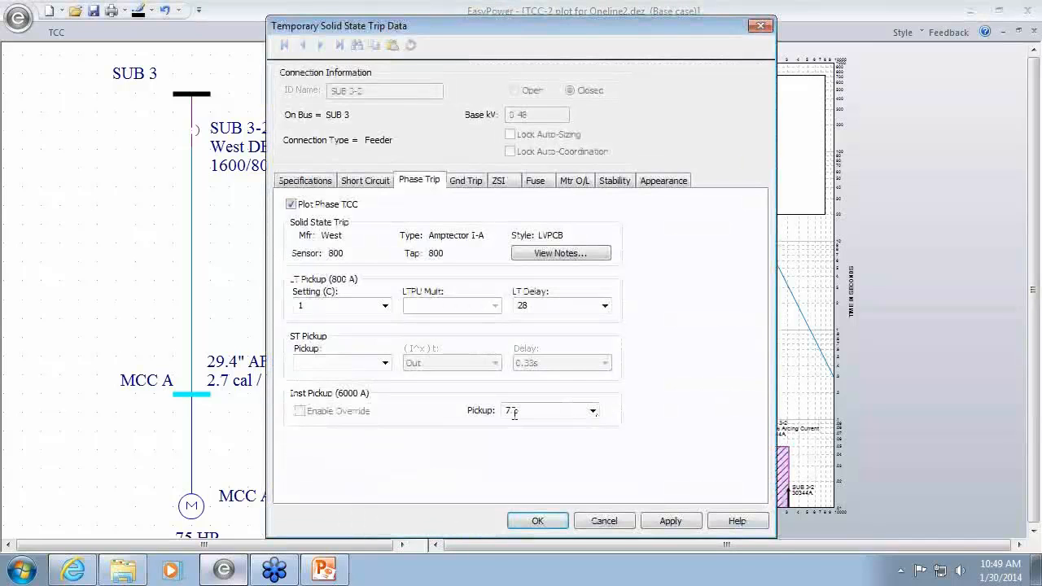
click(592, 410)
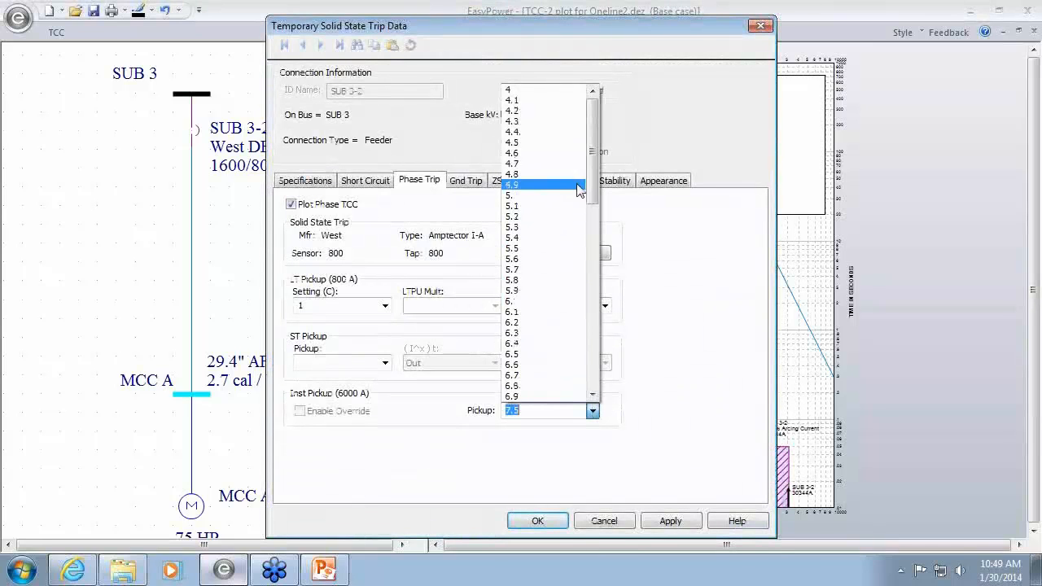
drag(591, 185, 621, 435)
click(624, 526)
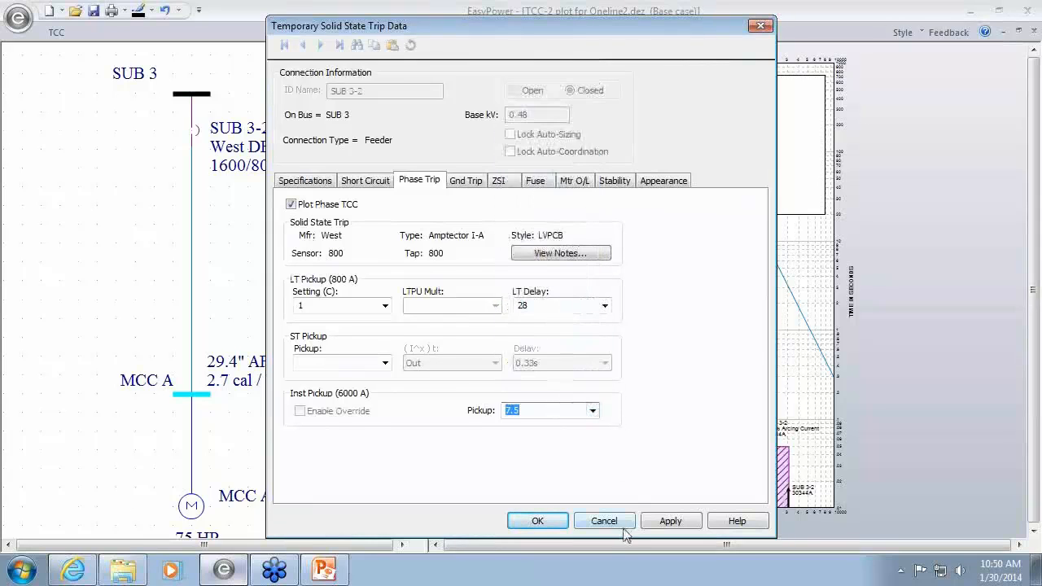
click(623, 526)
Step: Raise the SUB 3-2 instantaneous pickup to 12 (9600 A) on the plot, and close TCC-2 without storing changes
drag(729, 394, 767, 388)
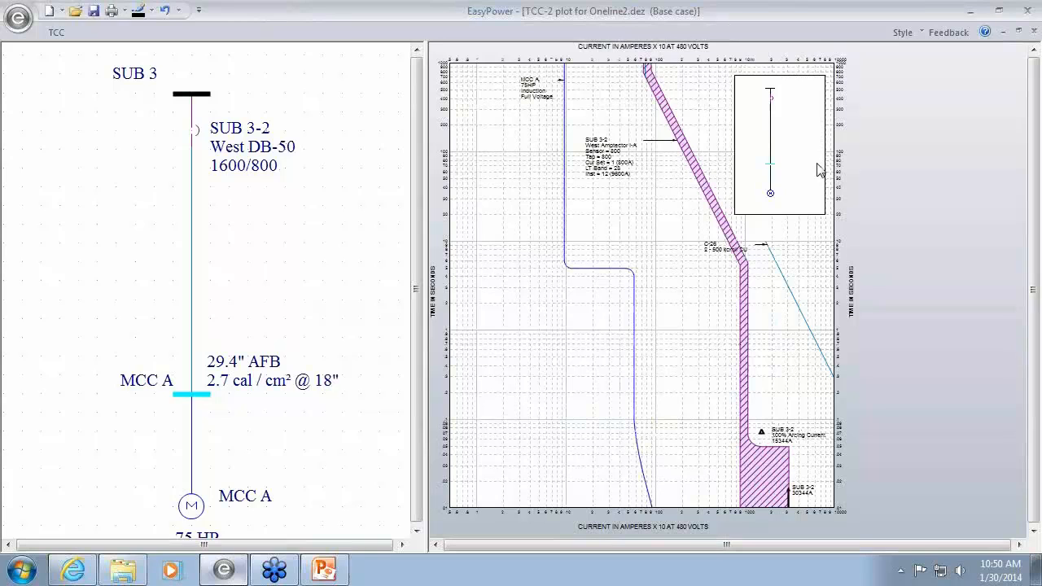
click(1027, 31)
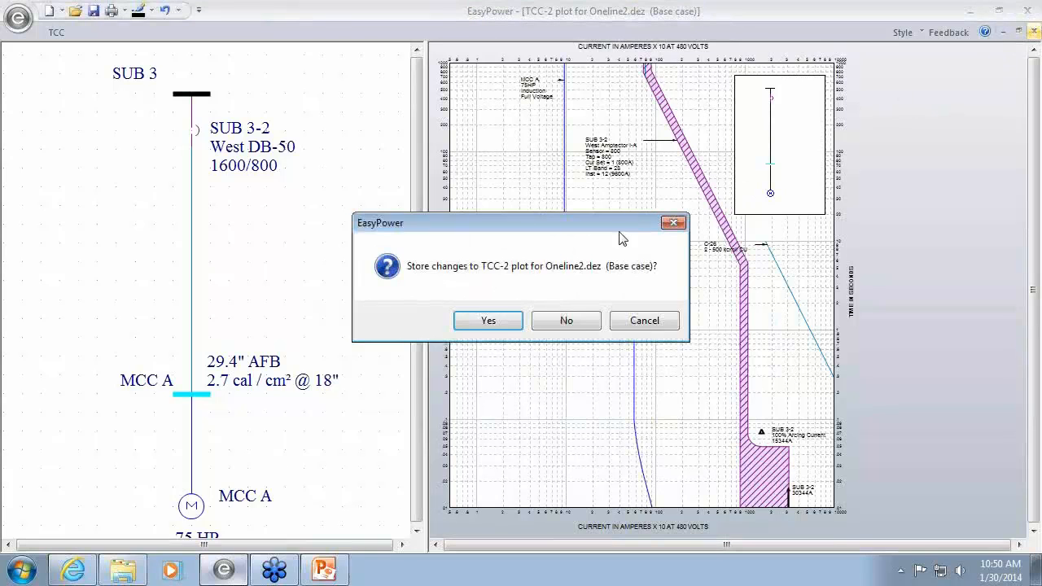
click(567, 321)
Step: Plot a TCC for the SUB 3-3 feeder branch, including the MCC BI main breaker and its 1 HP motor
drag(663, 380, 570, 112)
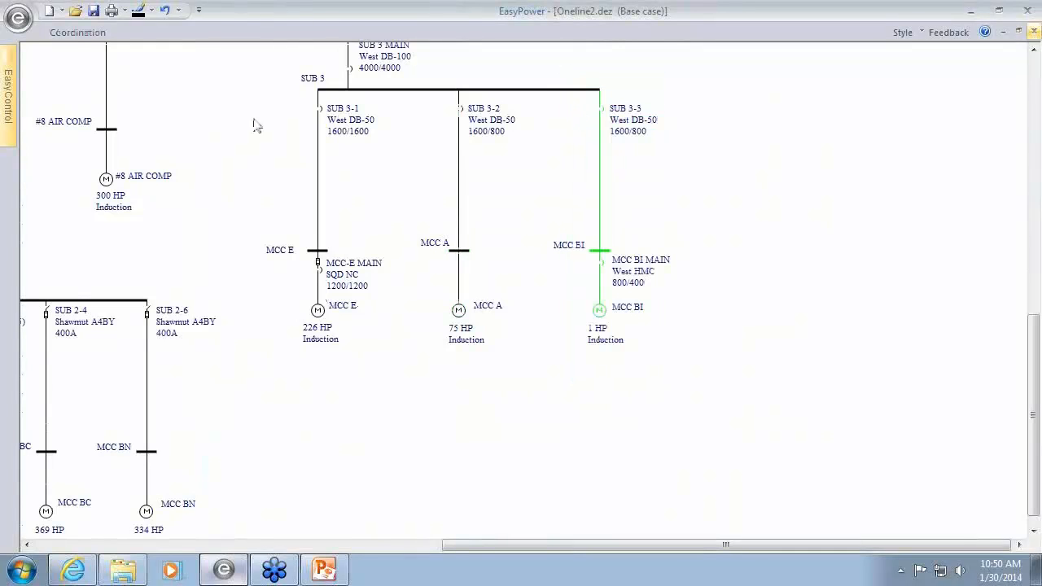
click(97, 35)
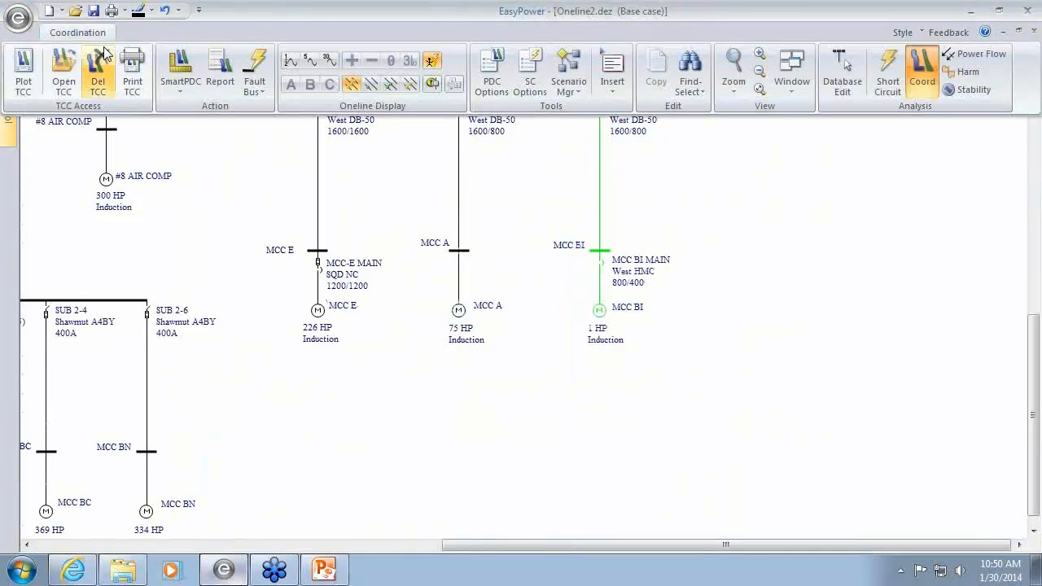
click(24, 81)
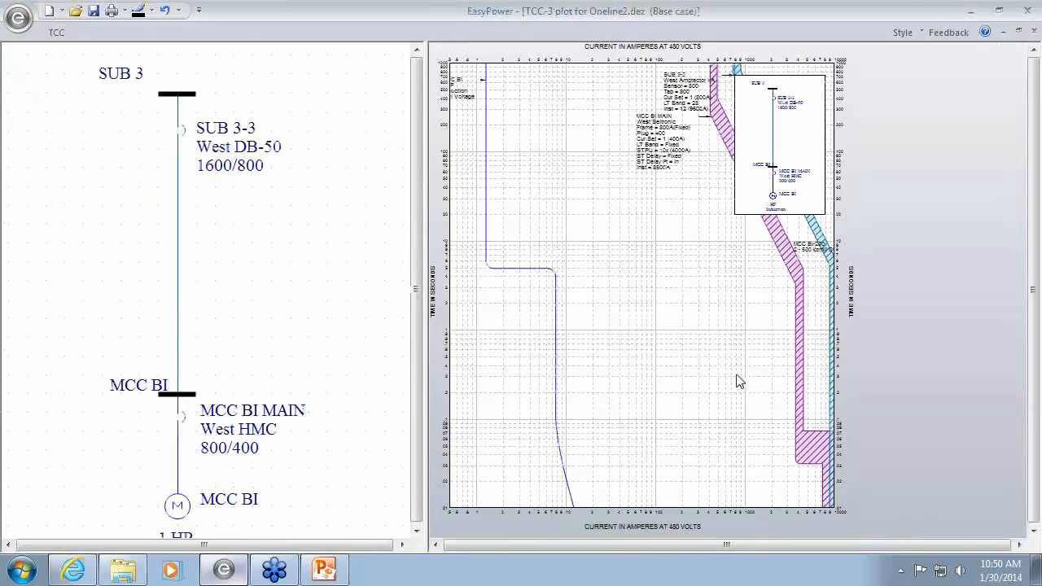
Step: Delete the MCC BI motor curve and shift the plot so the full SUB 3-3 and MCC BI MAIN curves fit
click(558, 358)
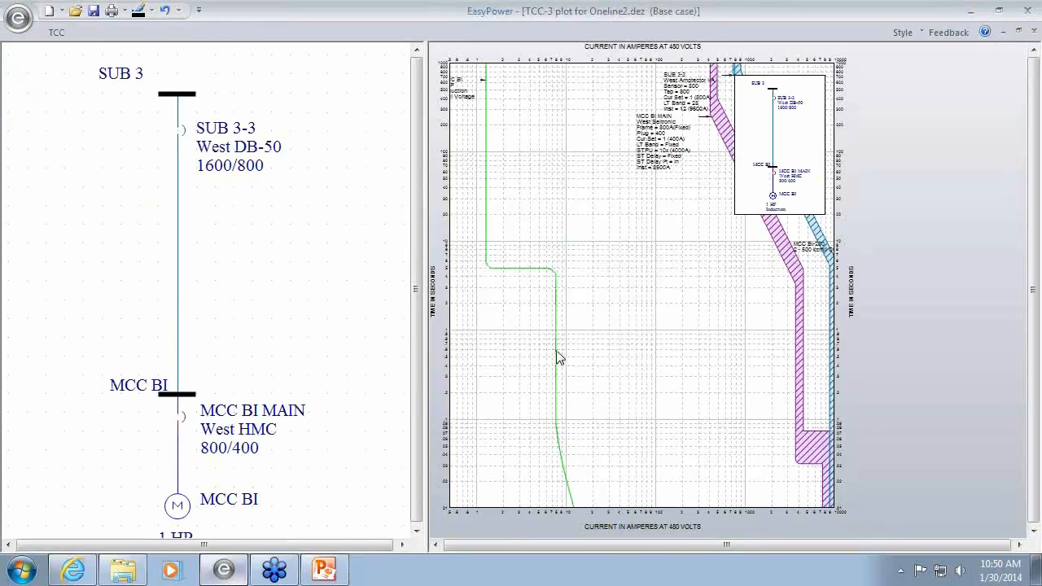
key(Delete)
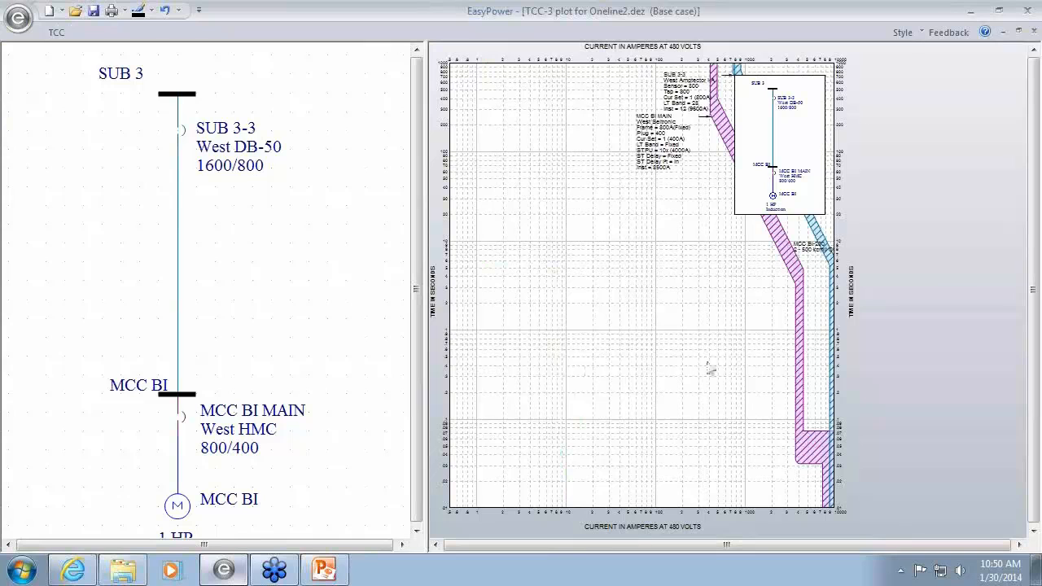
drag(725, 363, 557, 355)
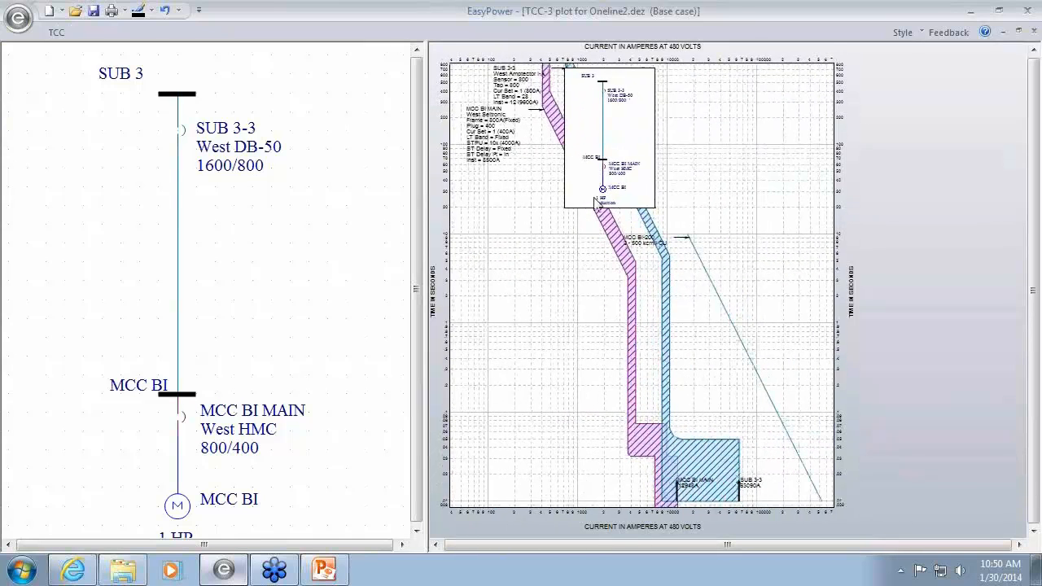
Step: Move the one-line inset clear of the breaker curves and fault the MCC BI bus
drag(625, 171, 762, 171)
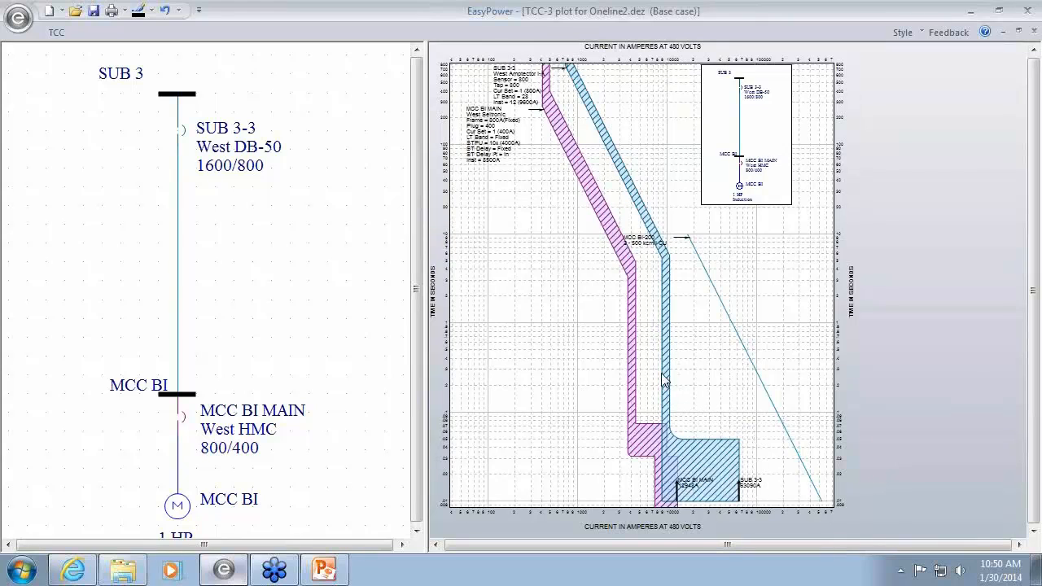
click(180, 398)
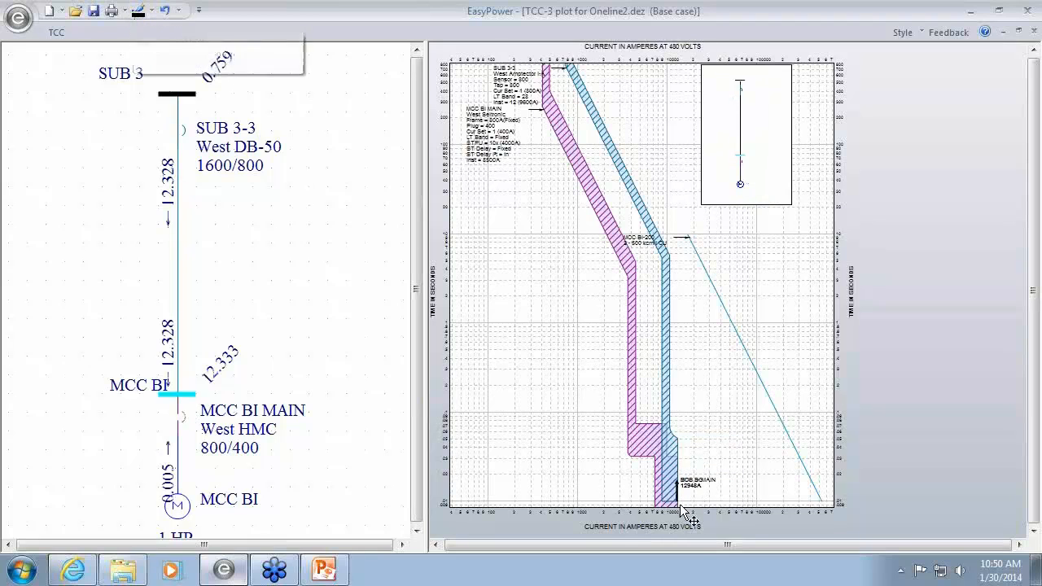
double_click(668, 380)
click(587, 303)
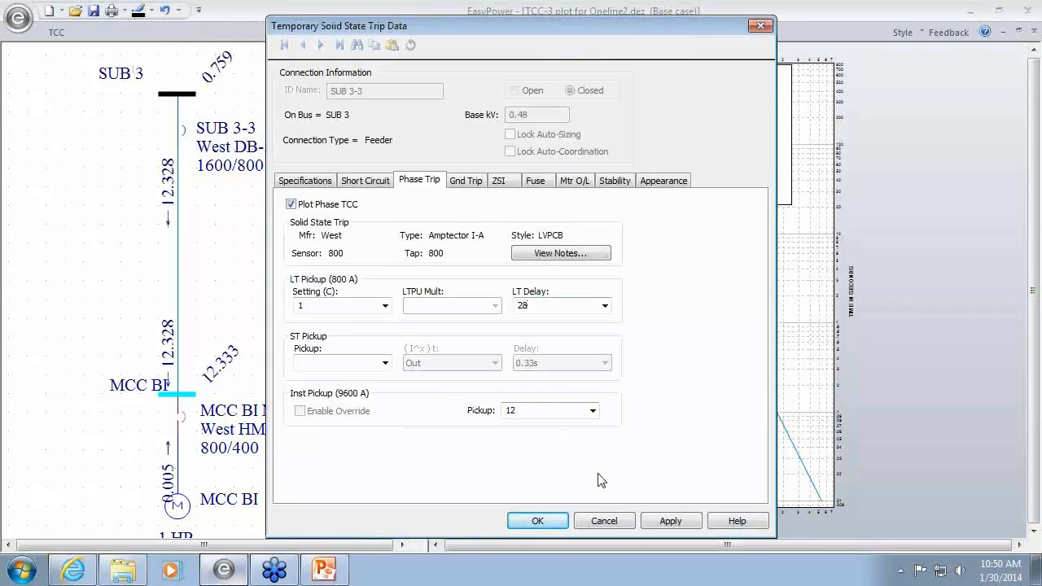
click(625, 520)
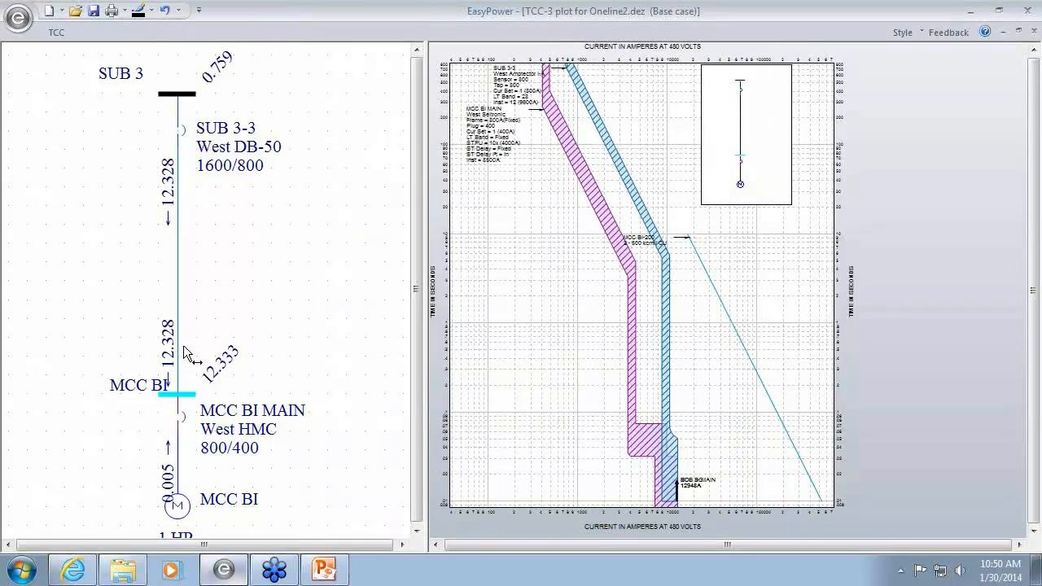
Step: Display arc-flash results for MCC BI and place the SUB 3-3 arcing current tick mark on the sloped long-time part of its curve
click(56, 31)
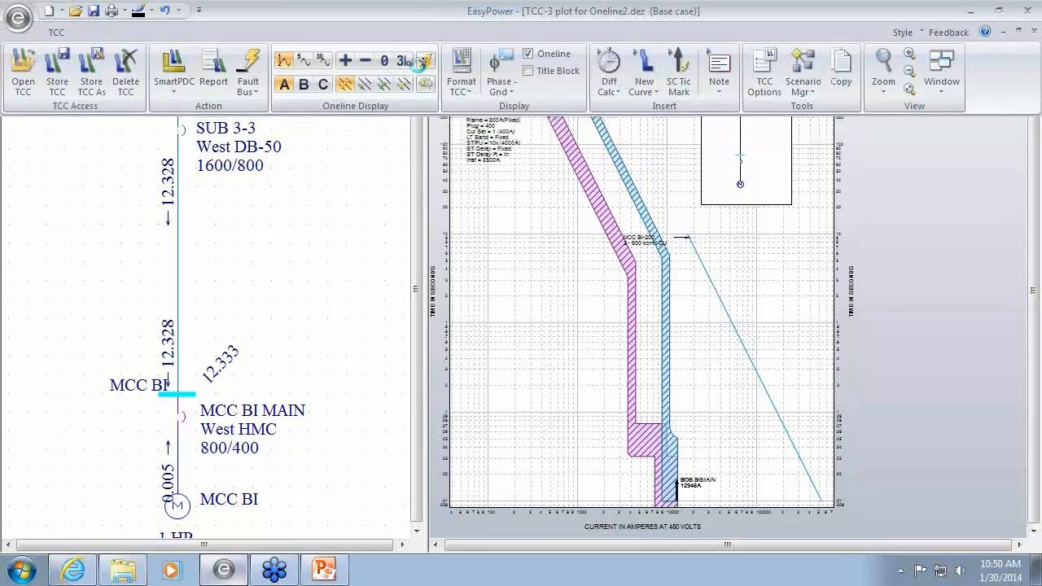
click(418, 63)
right_click(666, 364)
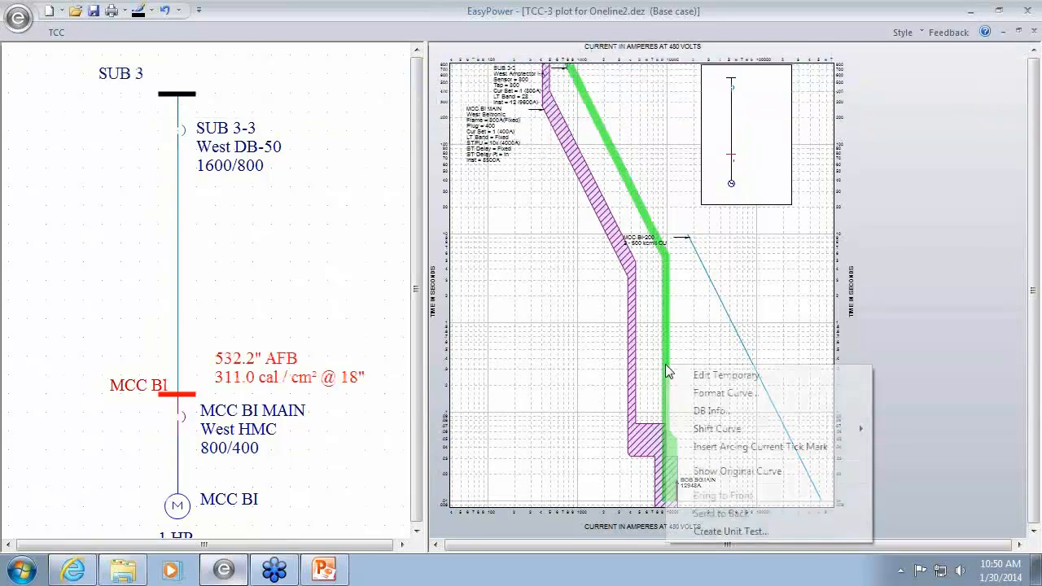
click(721, 446)
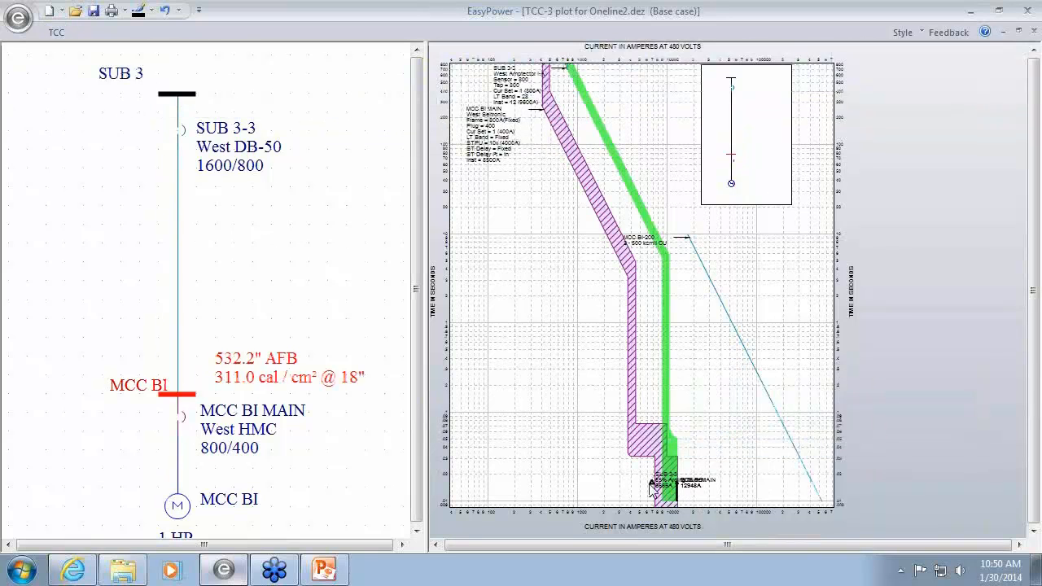
drag(651, 487, 633, 218)
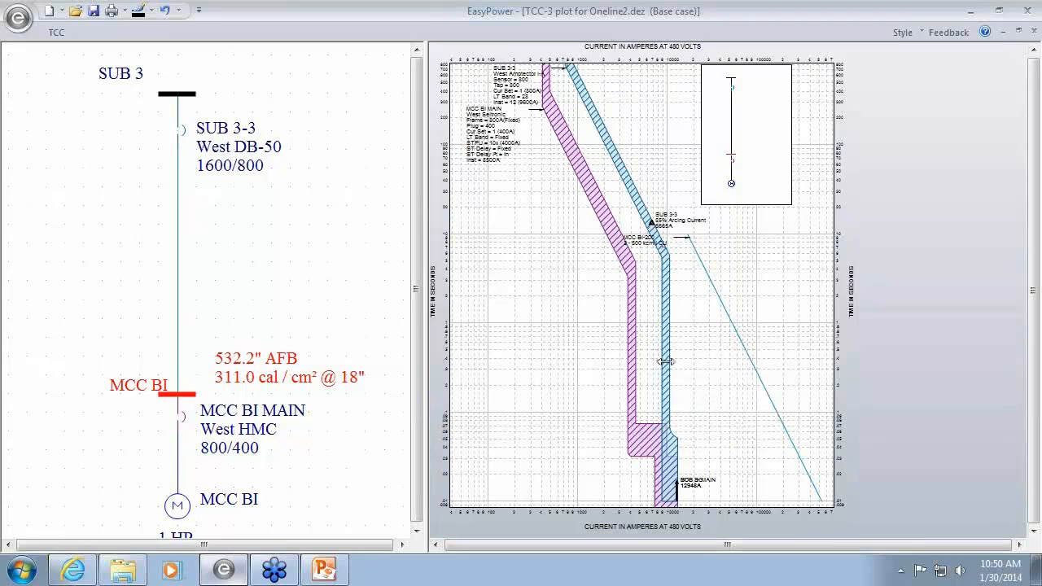
Step: Lower the SUB 3-3 instantaneous setting to 7.1 (5680A) on its curve and close the TCC plot without storing changes
mouse_move(664, 362)
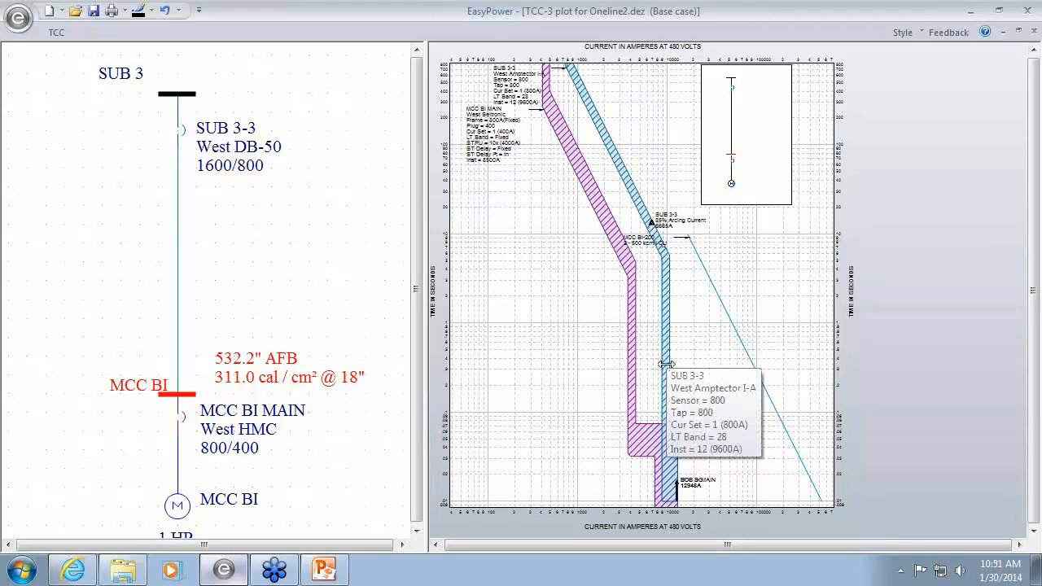
drag(666, 364, 641, 373)
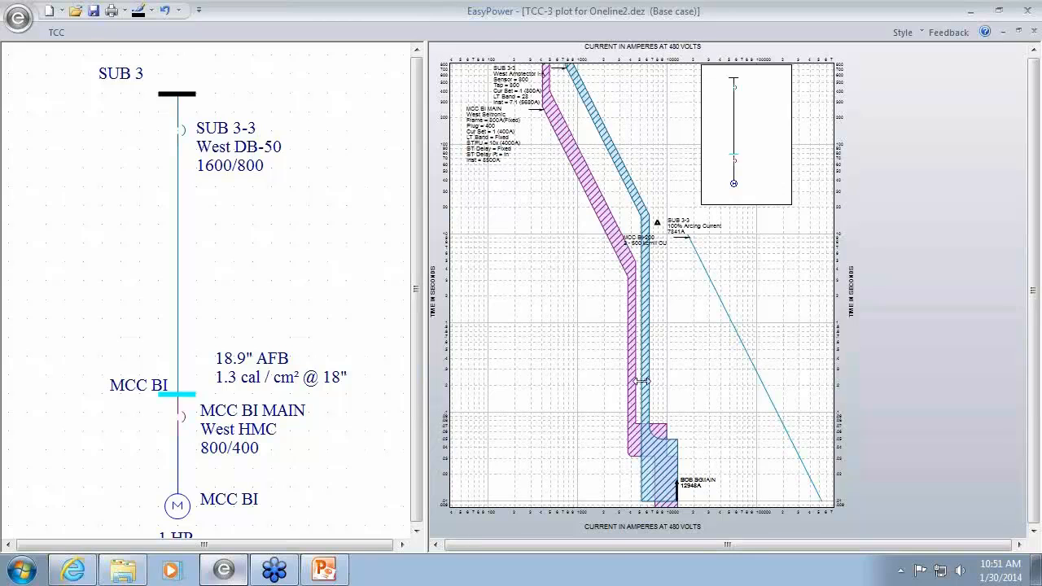
mouse_move(647, 380)
mouse_move(644, 343)
click(1033, 32)
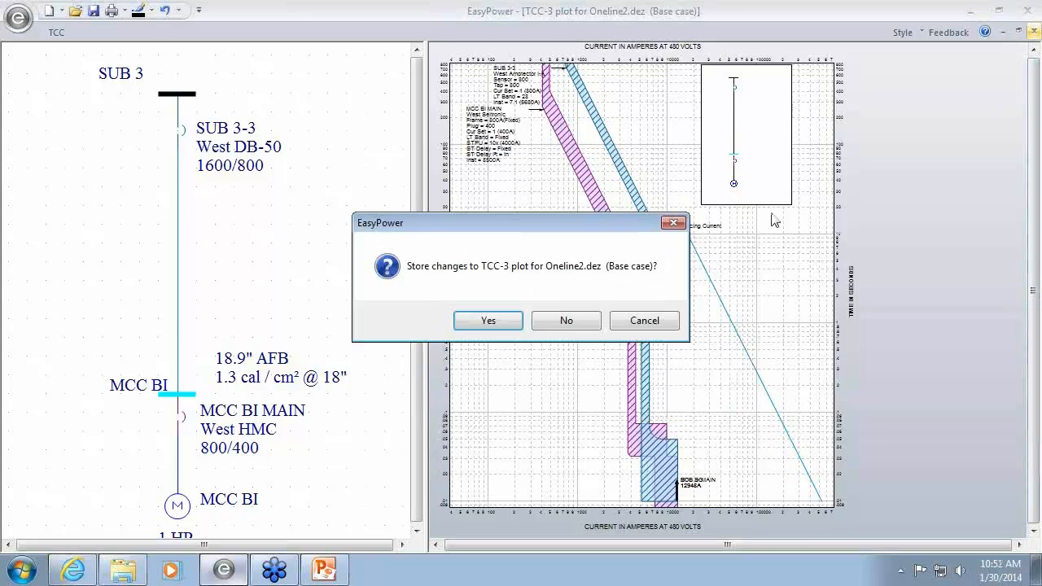
click(562, 320)
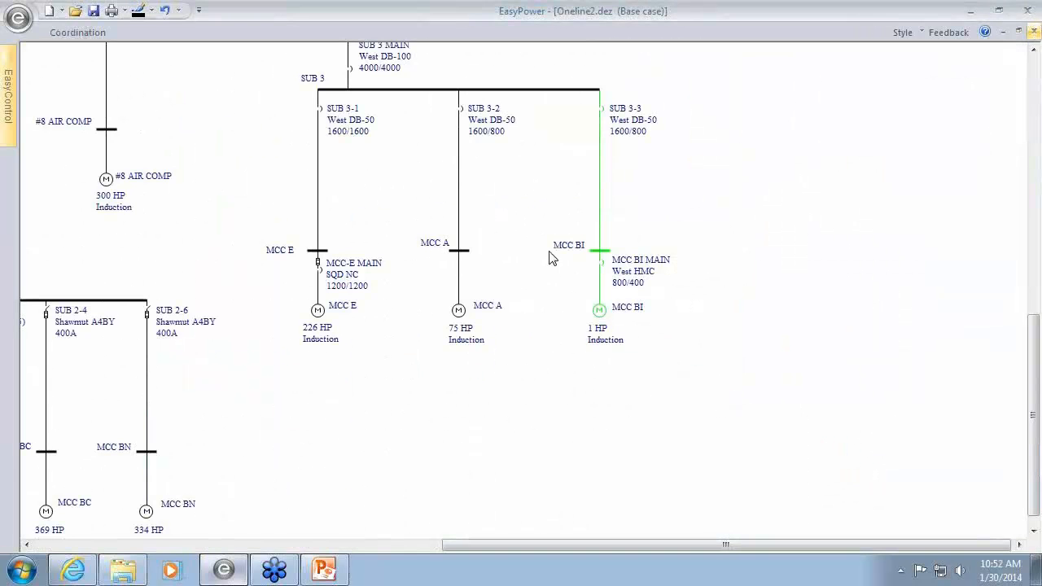
Step: Review the phase trip settings of the SUB 3 MAIN breaker on the one-line without changing them
click(602, 408)
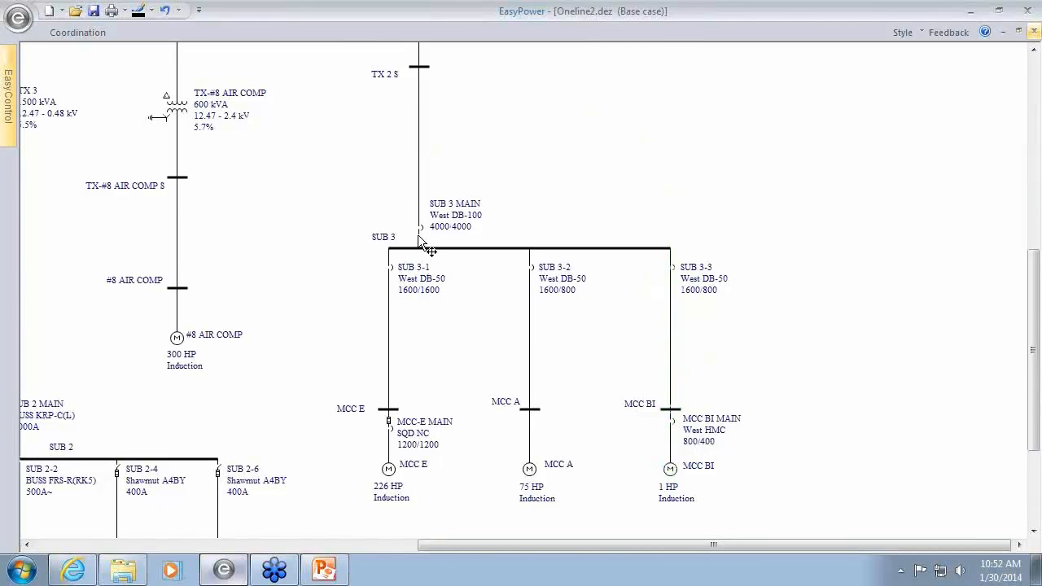
drag(419, 189, 425, 282)
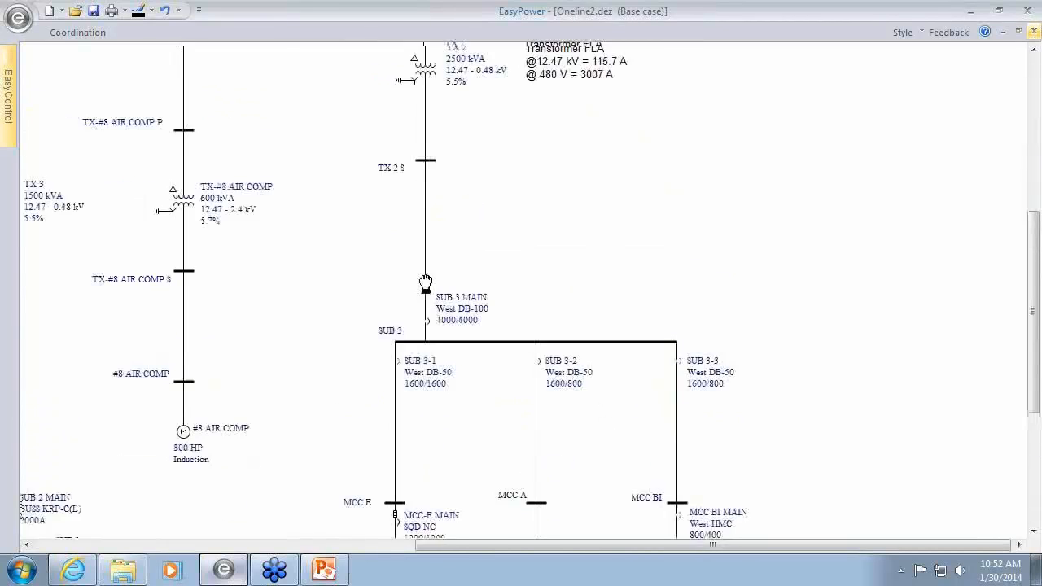
scroll(440, 340, down, 5)
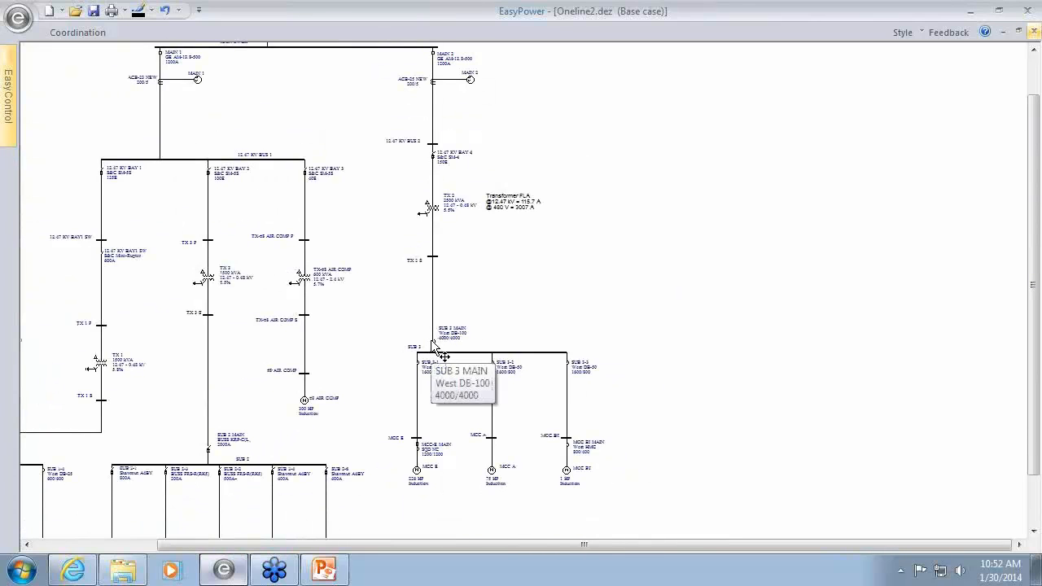
mouse_move(433, 342)
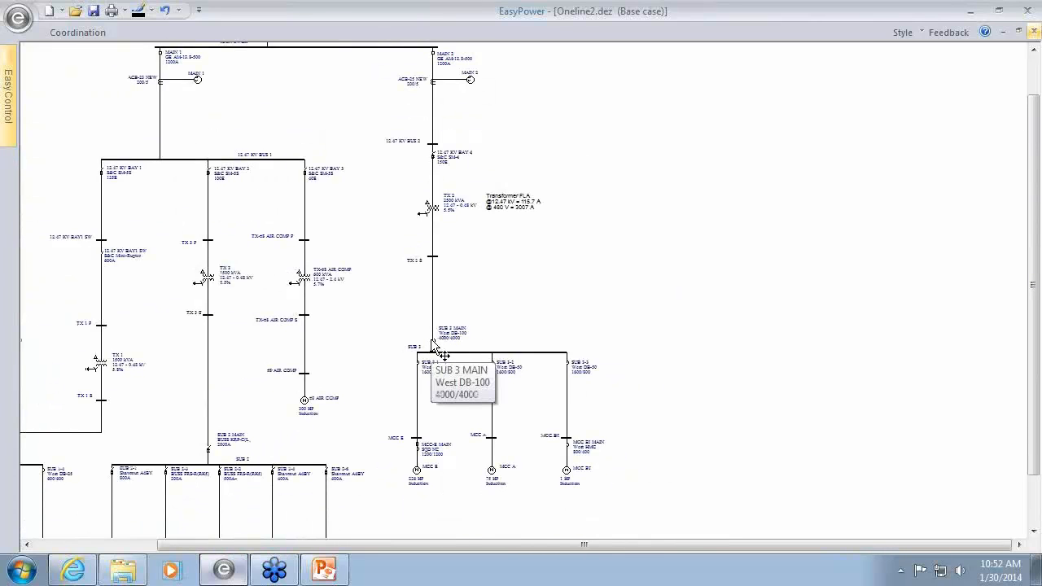
double_click(431, 341)
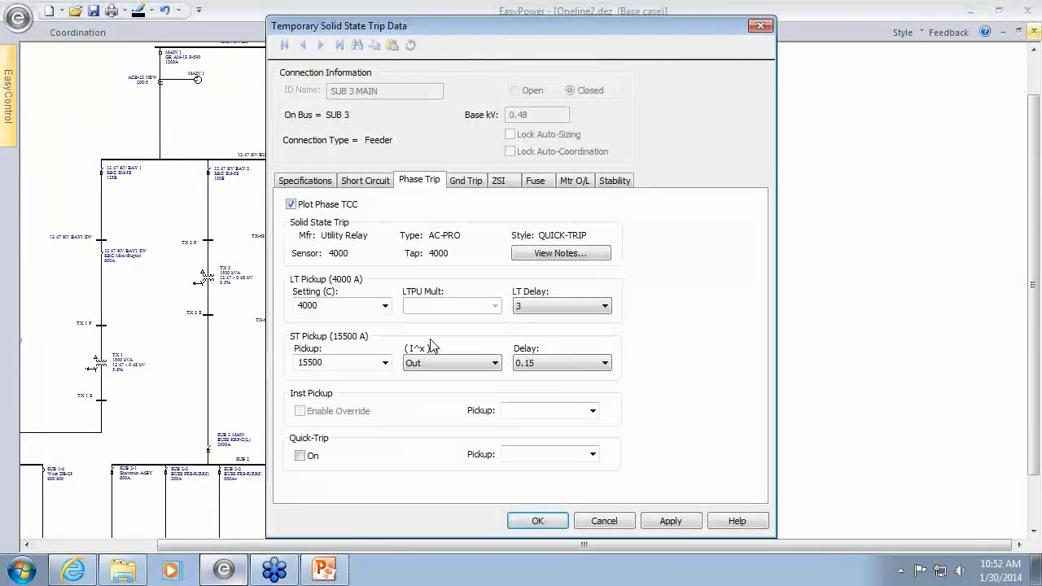
click(604, 520)
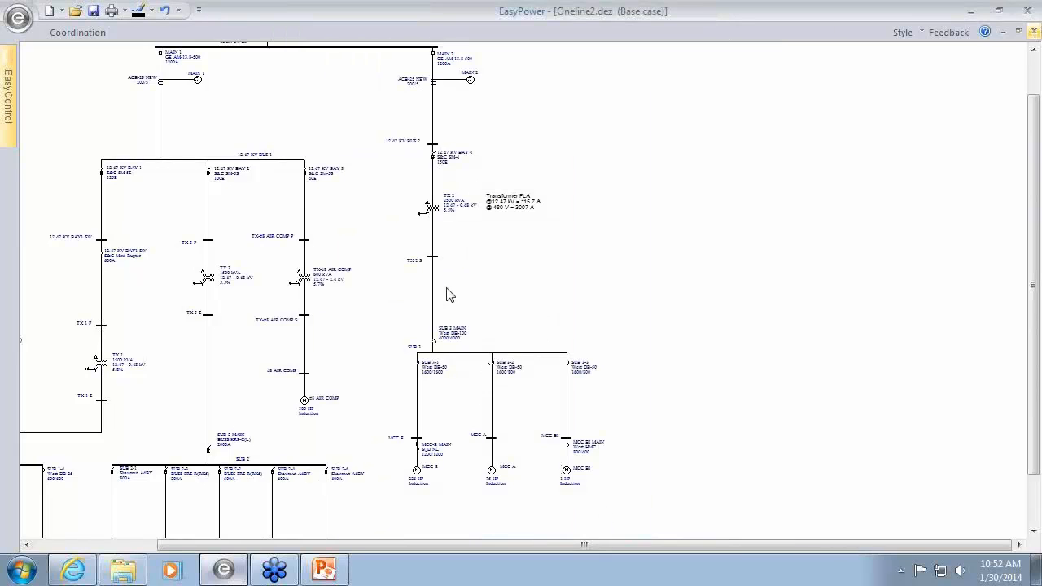
Step: Set the worst-case arc-flash hazard output to Including Main in the short circuit options
mouse_move(460, 220)
mouse_move(390, 340)
mouse_down()
mouse_move(470, 386)
mouse_move(398, 348)
mouse_up()
click(55, 32)
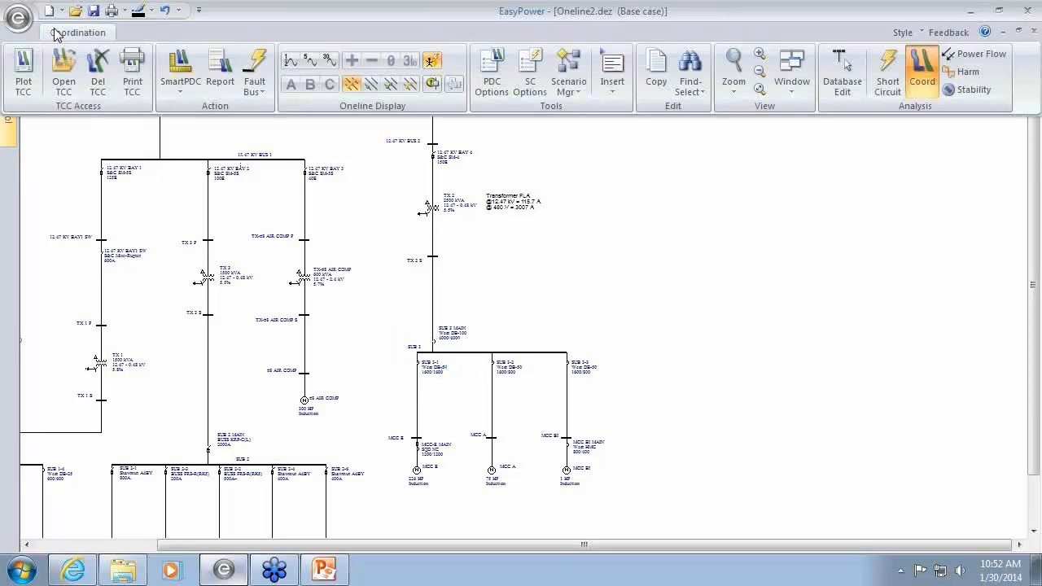
click(529, 85)
click(273, 99)
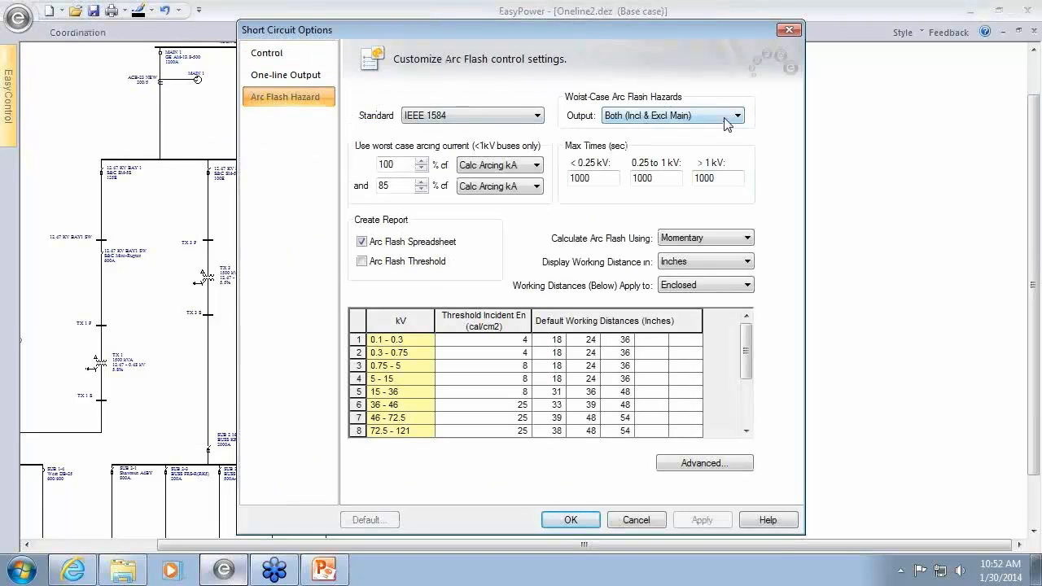
click(724, 118)
click(714, 130)
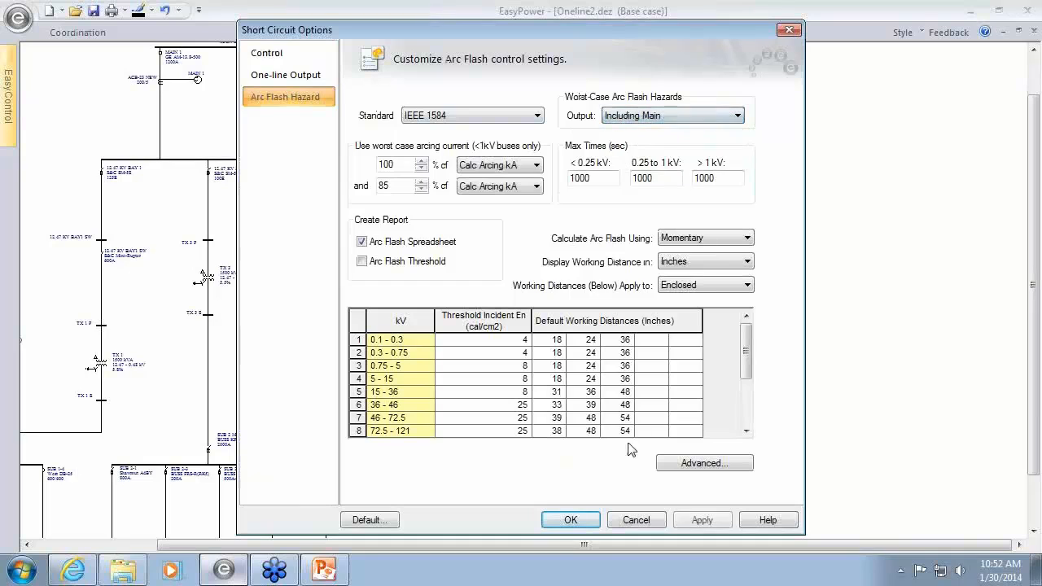
click(568, 523)
drag(398, 325, 594, 481)
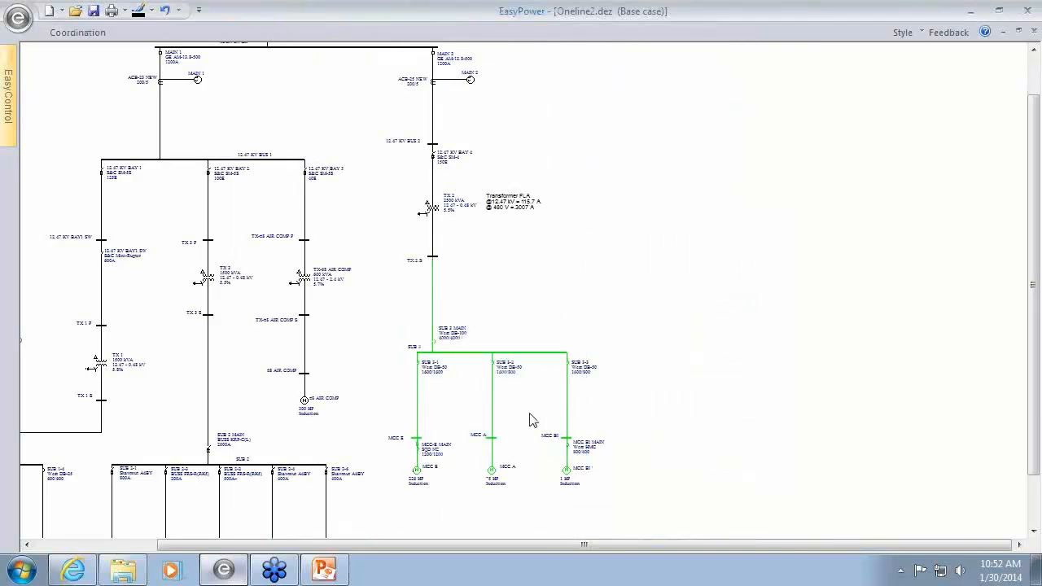
click(67, 33)
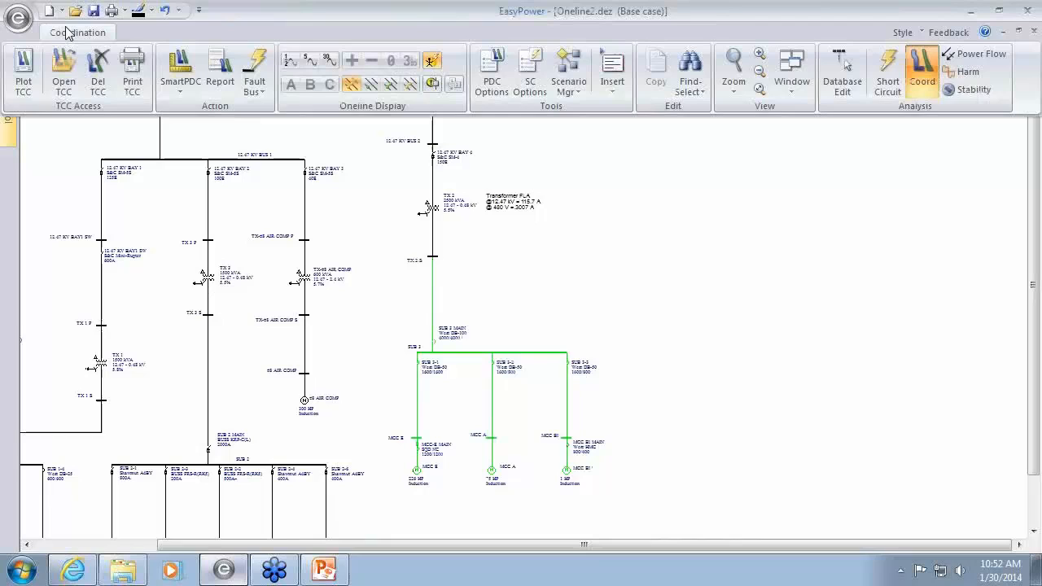
click(32, 87)
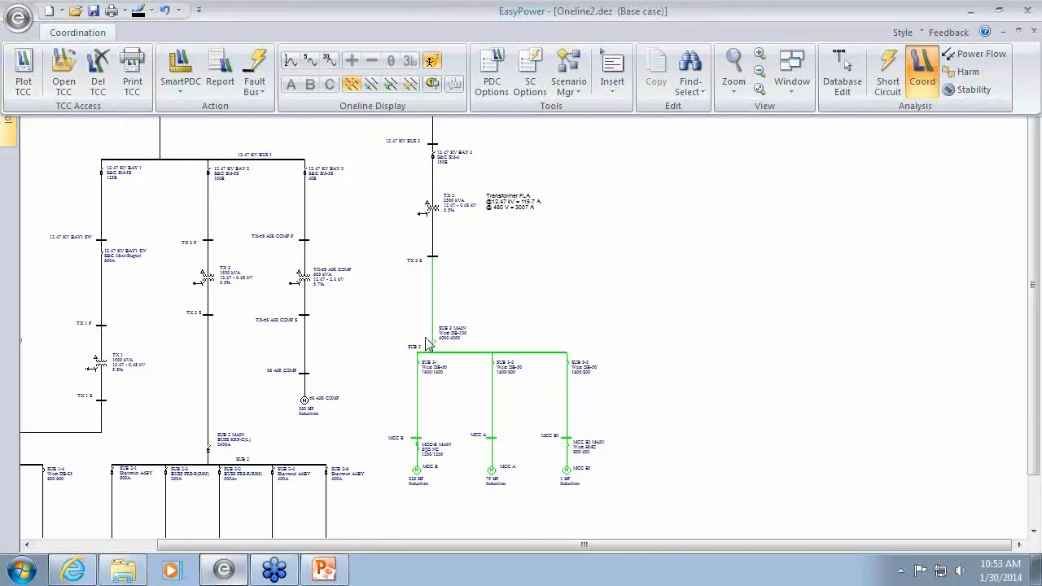
Step: Plot a TCC for SUB 3 MAIN and feeders SUB 3-1, SUB 3-2 and SUB 3-3 down to their MCC buses, excluding the motors
drag(404, 326, 602, 416)
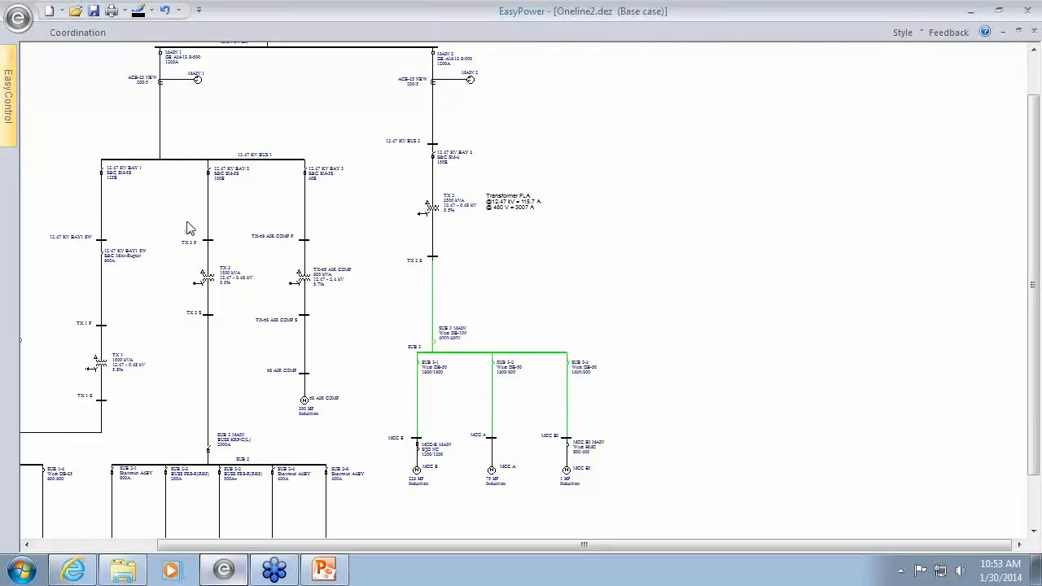
click(13, 21)
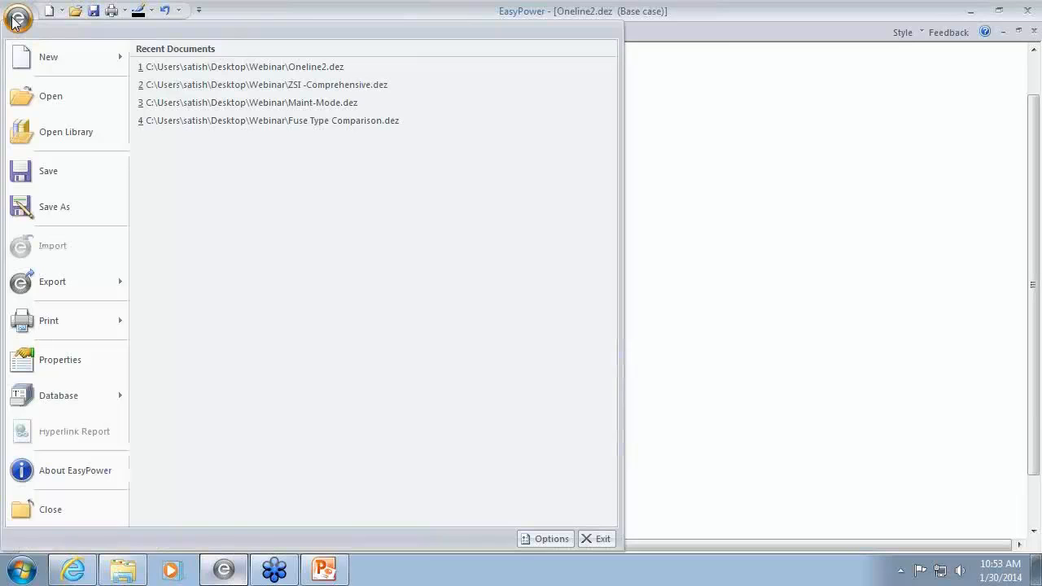
click(13, 20)
click(74, 31)
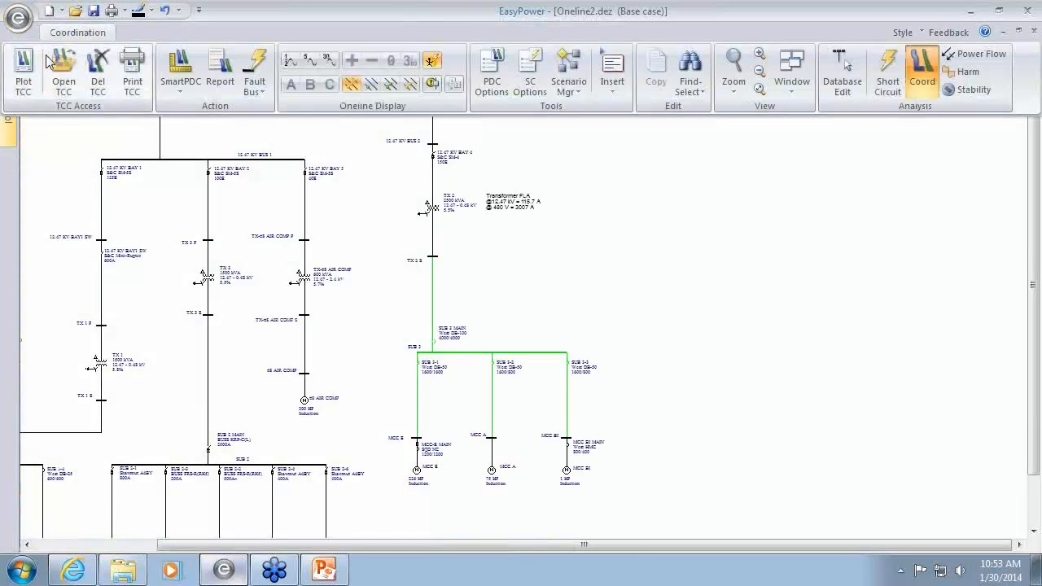
click(23, 72)
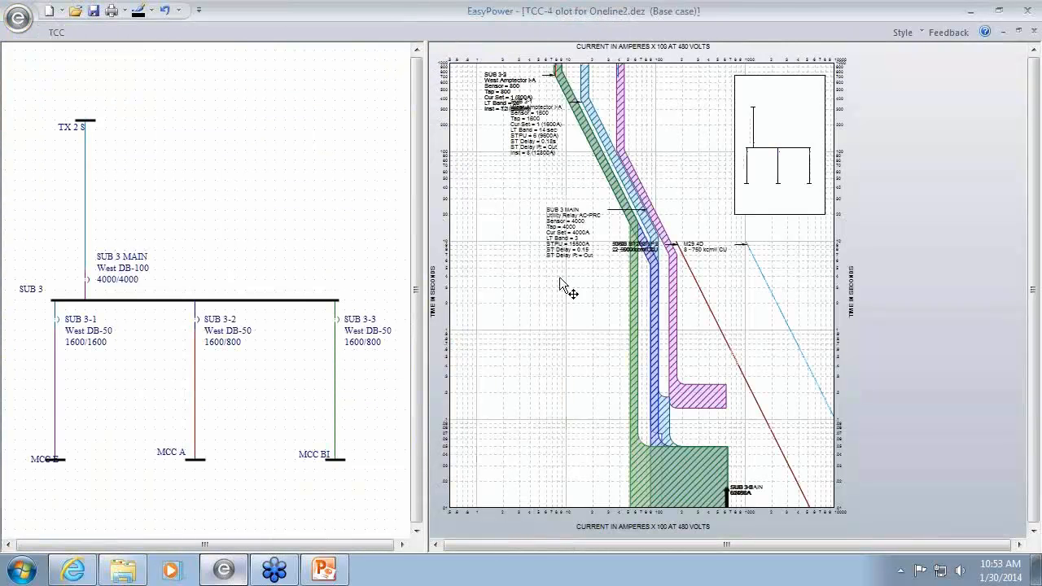
Step: Spread the four breaker setting labels beside their curves and review the SUB 3 MAIN phase trip settings
drag(529, 146, 500, 354)
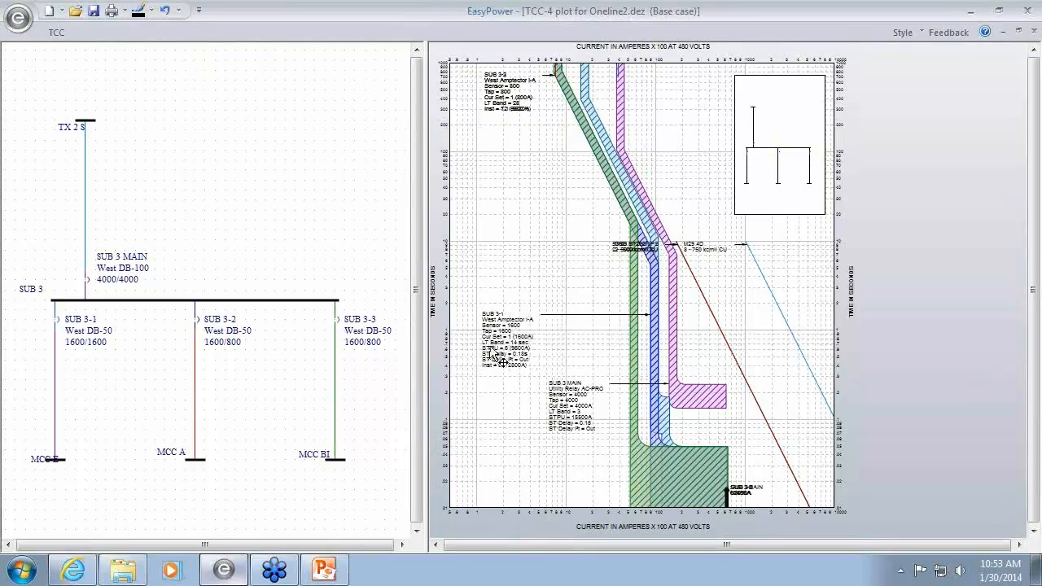
drag(508, 98, 504, 215)
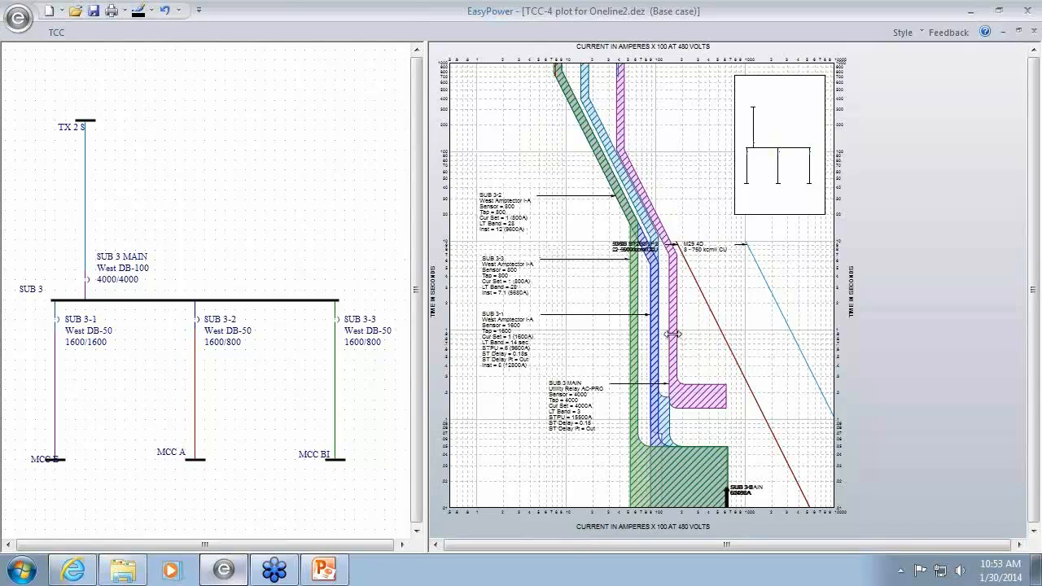
mouse_move(697, 398)
double_click(82, 278)
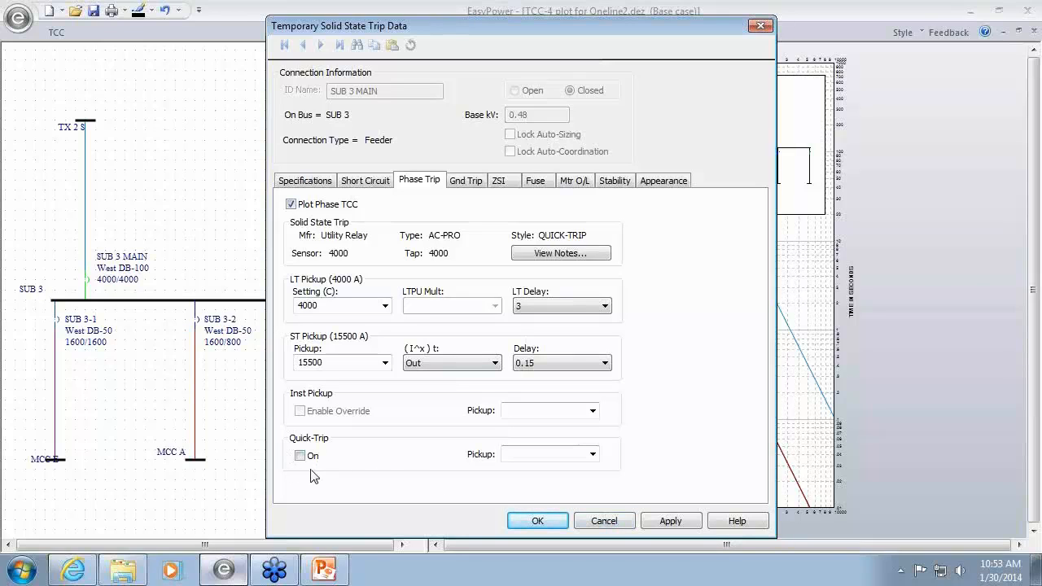
click(603, 521)
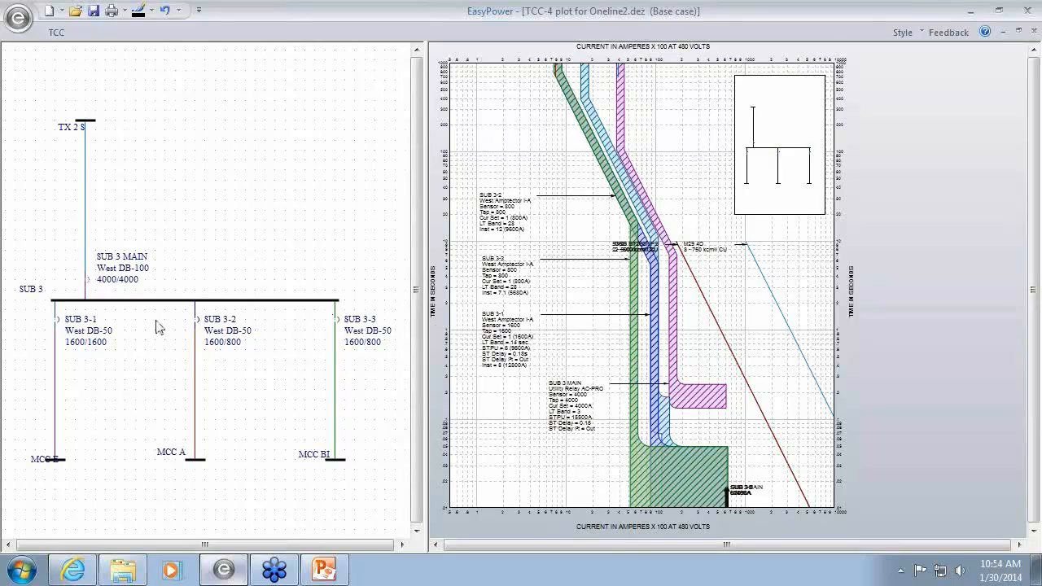
Step: Display arc-flash results for a fault on the SUB 3 bus and place the result text just above the bus
click(53, 34)
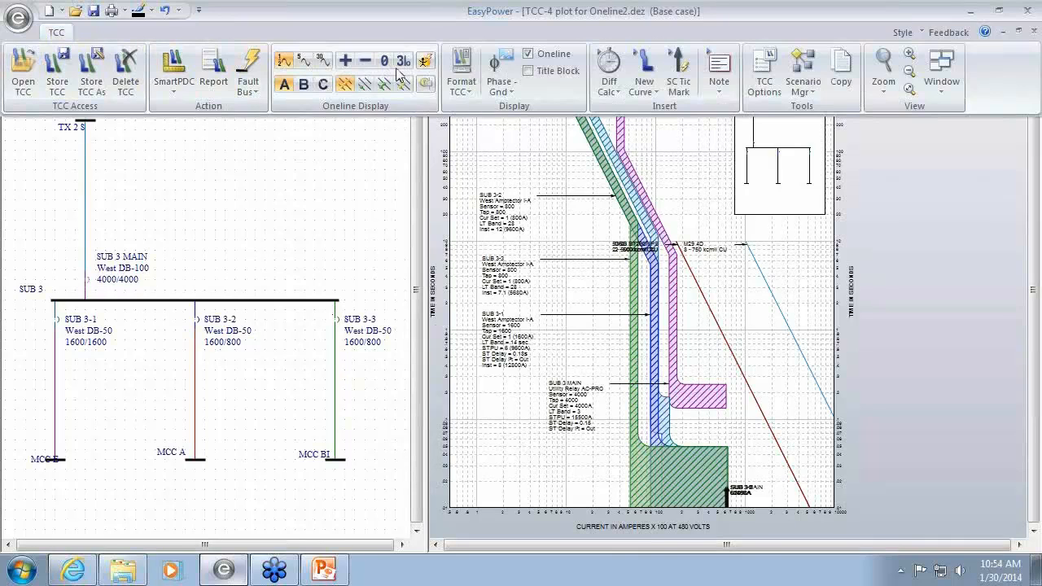
click(426, 62)
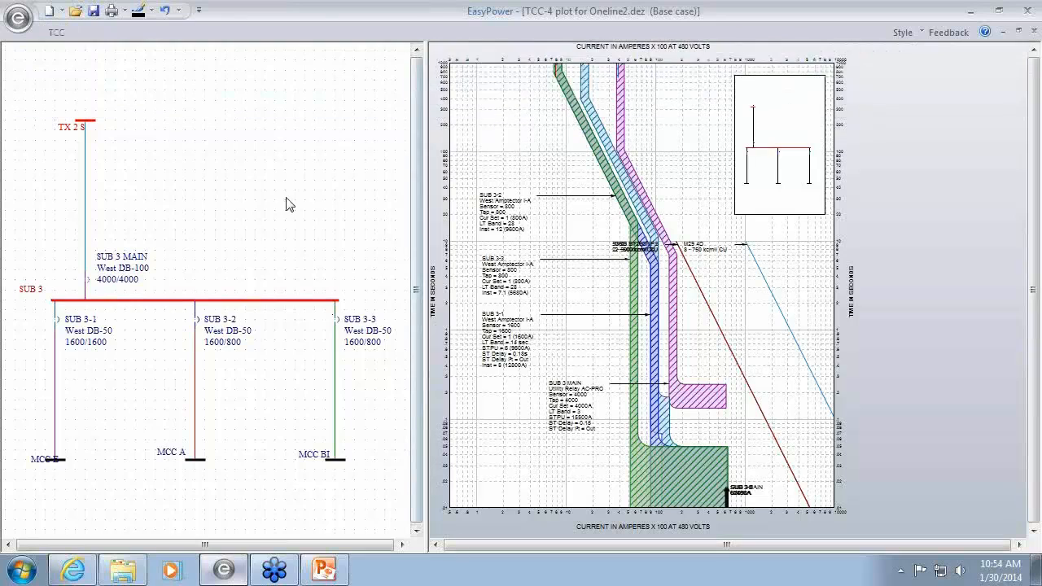
double_click(138, 299)
drag(232, 282, 190, 278)
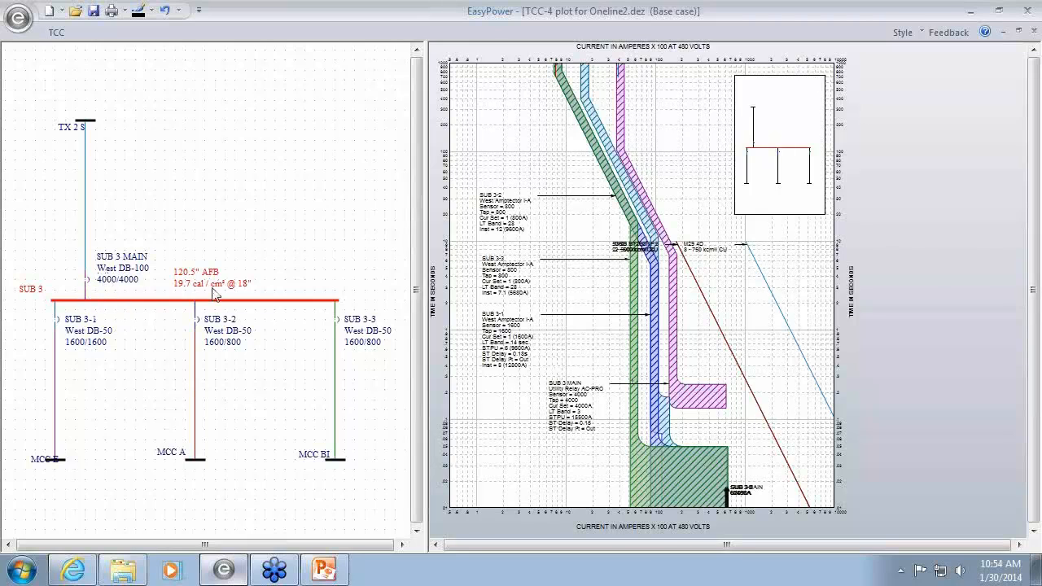
Step: Add a 100% arcing current tick mark for SUB 3 MAIN and place it on the short-time part of its curve
right_click(705, 398)
click(840, 301)
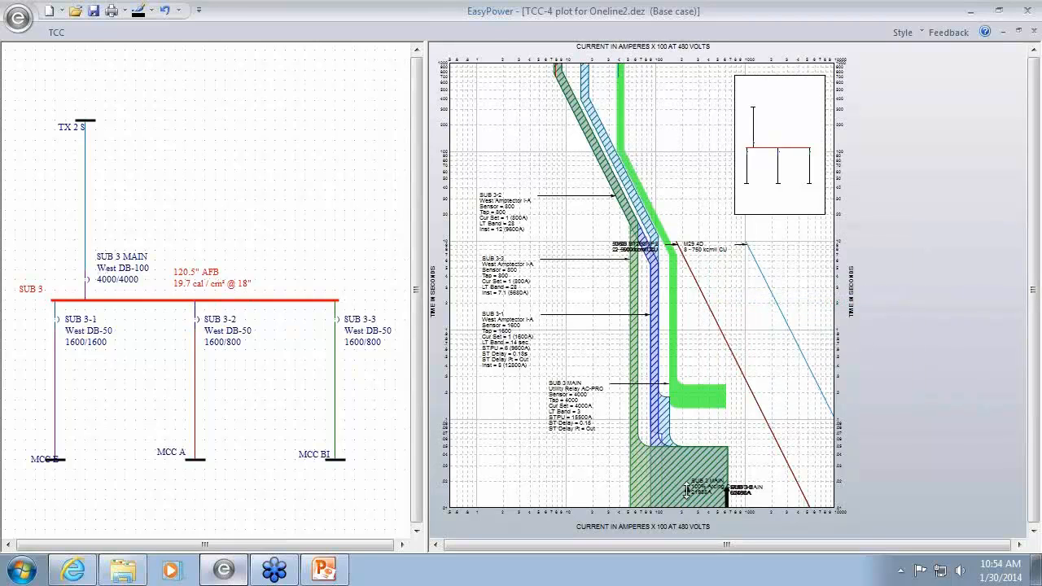
drag(686, 489, 710, 401)
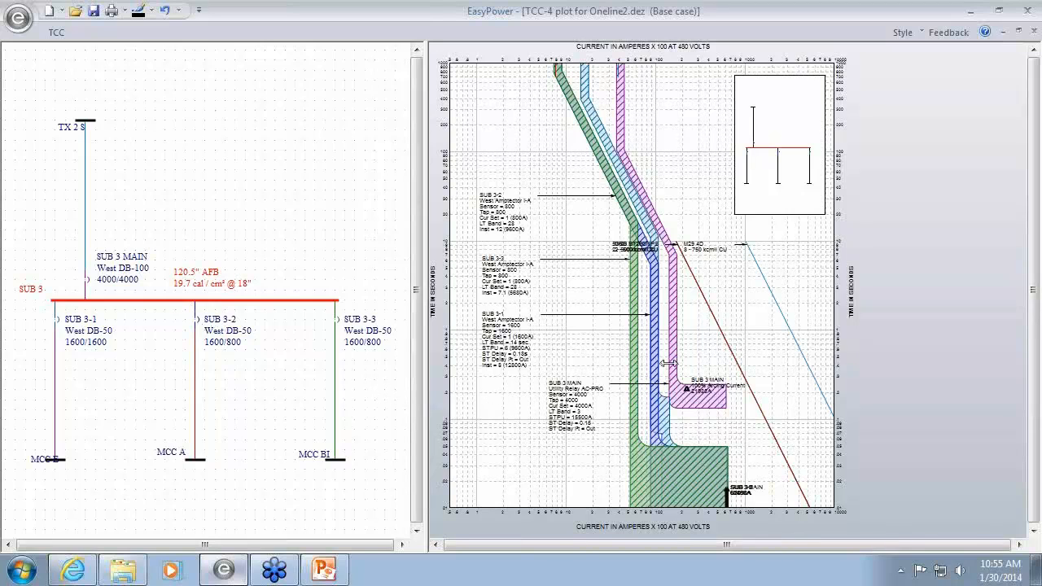
Step: Turn on Quick-Trip for the SUB 3 MAIN breaker with a pickup of 6
mouse_move(666, 362)
double_click(672, 368)
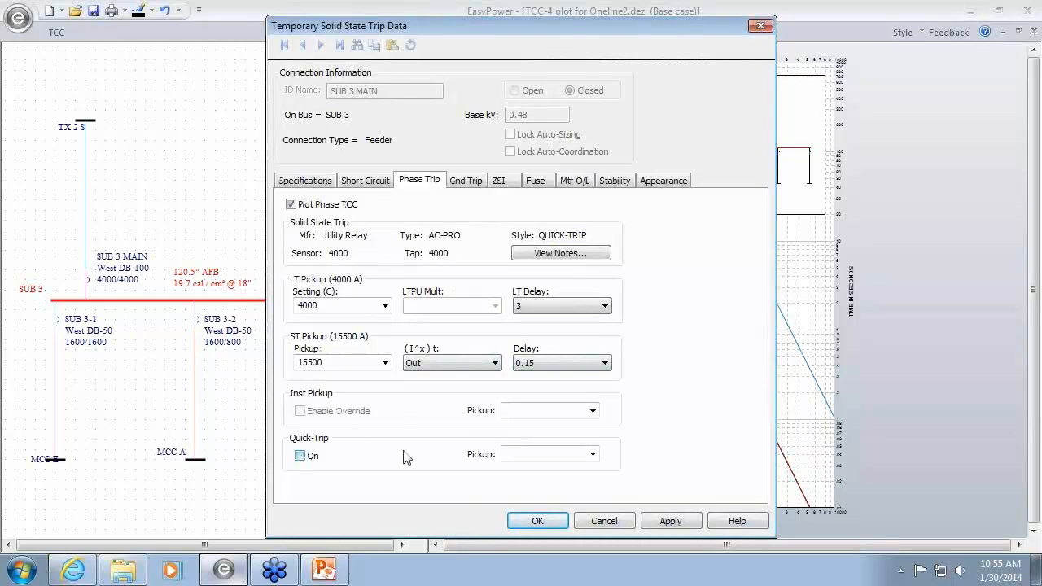
click(593, 453)
scroll(533, 419, down, 6)
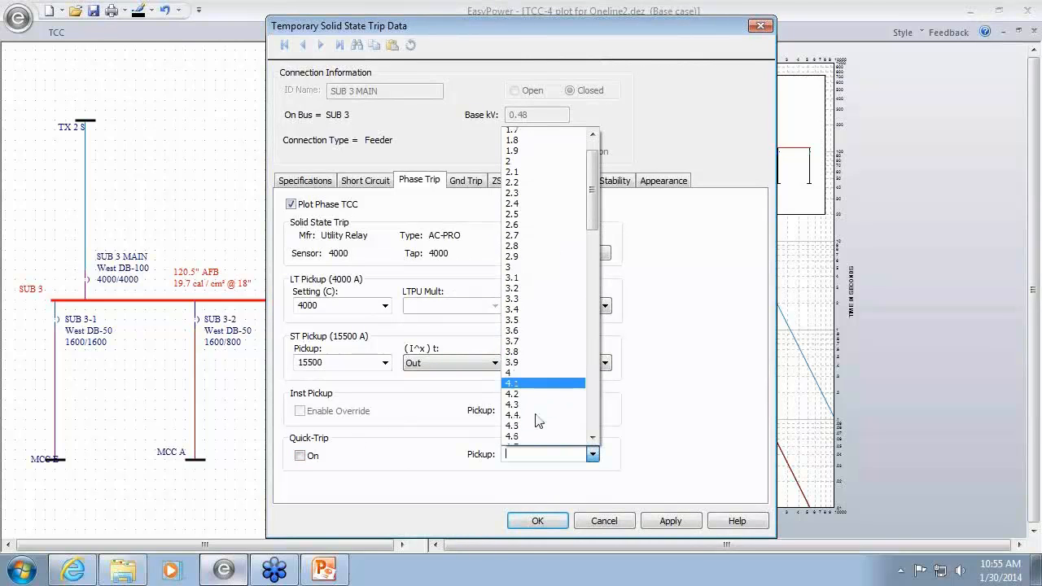
scroll(530, 422, down, 6)
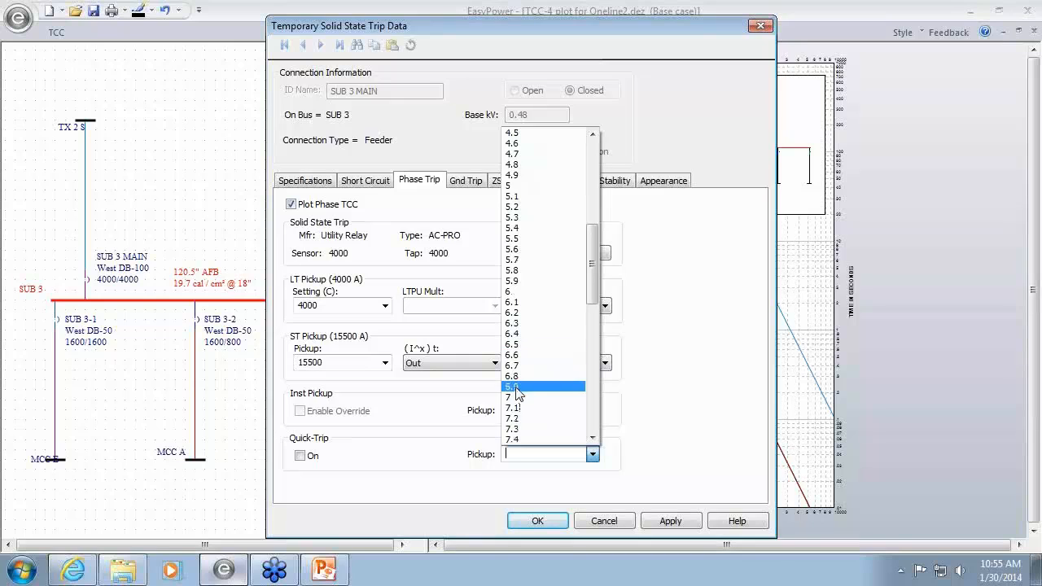
click(521, 396)
click(299, 456)
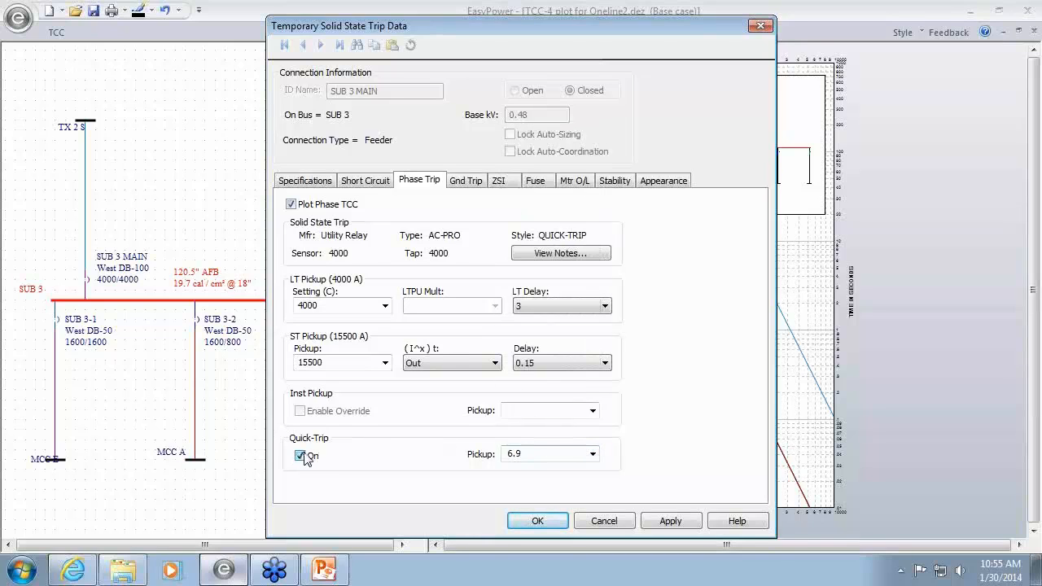
click(546, 454)
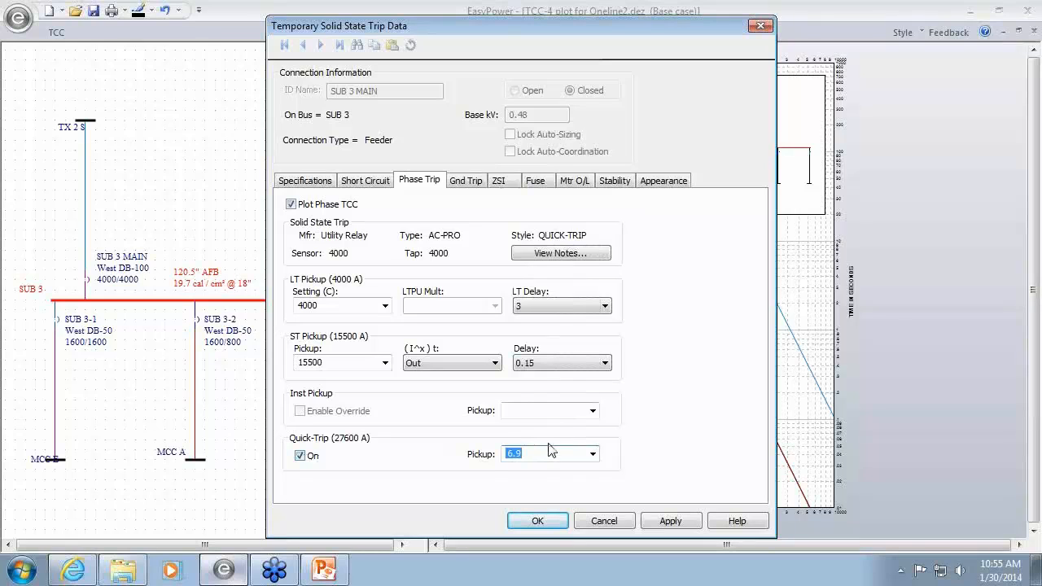
text(6)
click(533, 522)
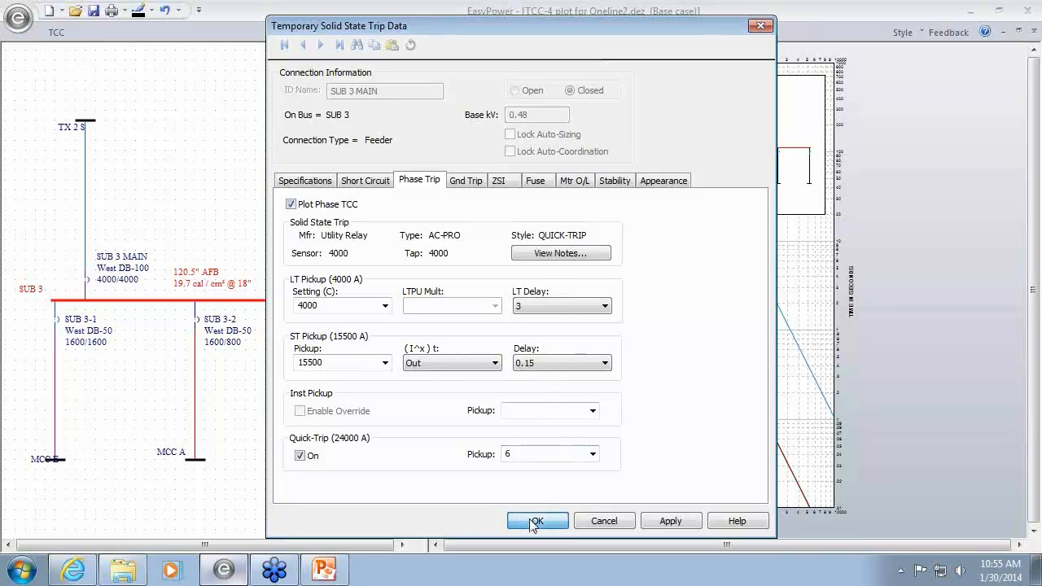
Step: Confirm SUB 3 MAIN's Quick-Trip setting, reopen its phase trip data, and apply a Quick-Trip pickup of 5
click(533, 521)
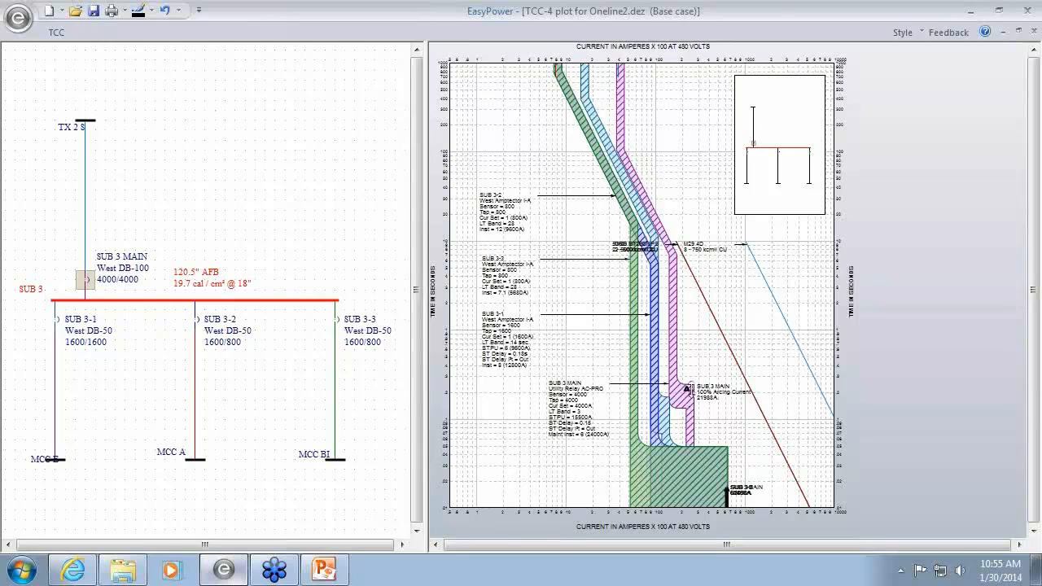
mouse_move(681, 420)
drag(689, 423, 690, 424)
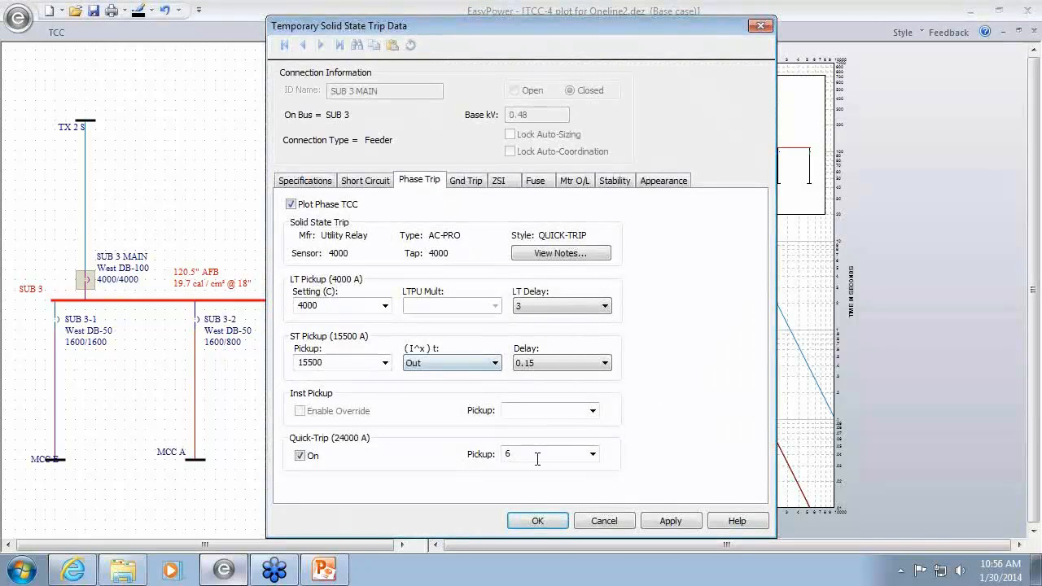
click(533, 457)
drag(641, 26, 310, 39)
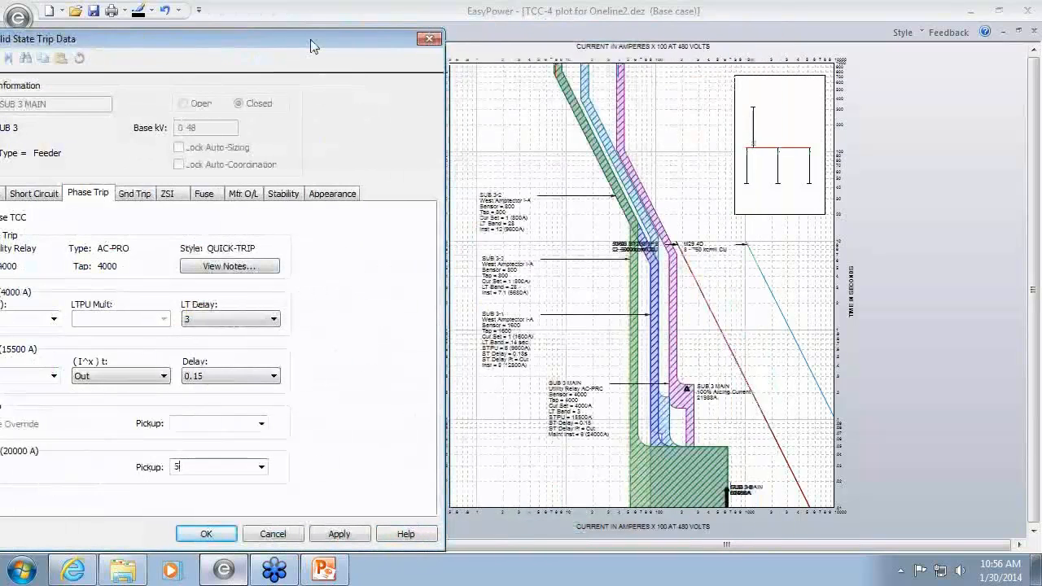
click(339, 532)
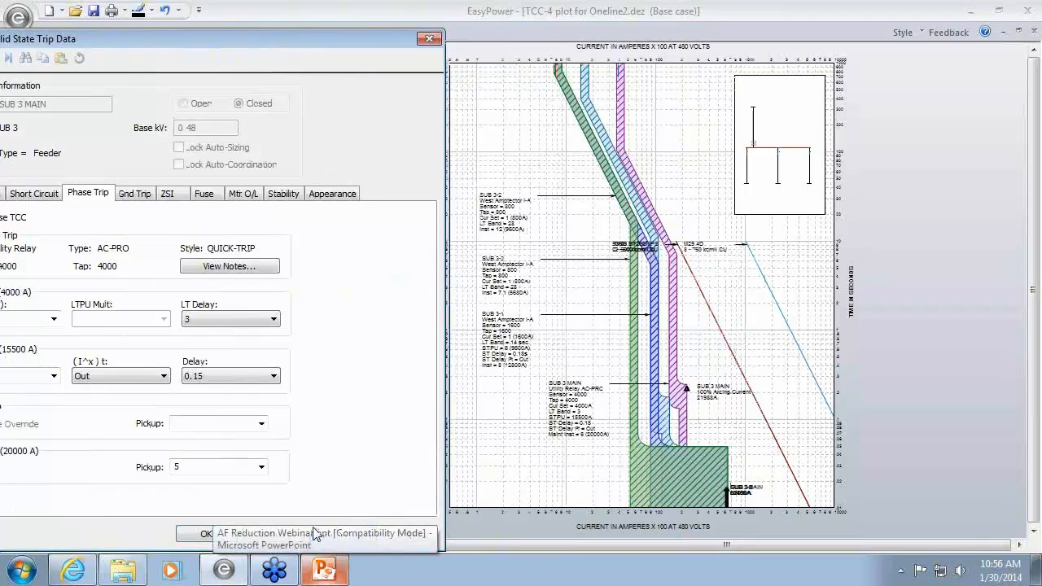
Step: Set the Quick-Trip pickup of SUB 3 MAIN to 4 and select its curve on the plot
click(211, 468)
text(4)
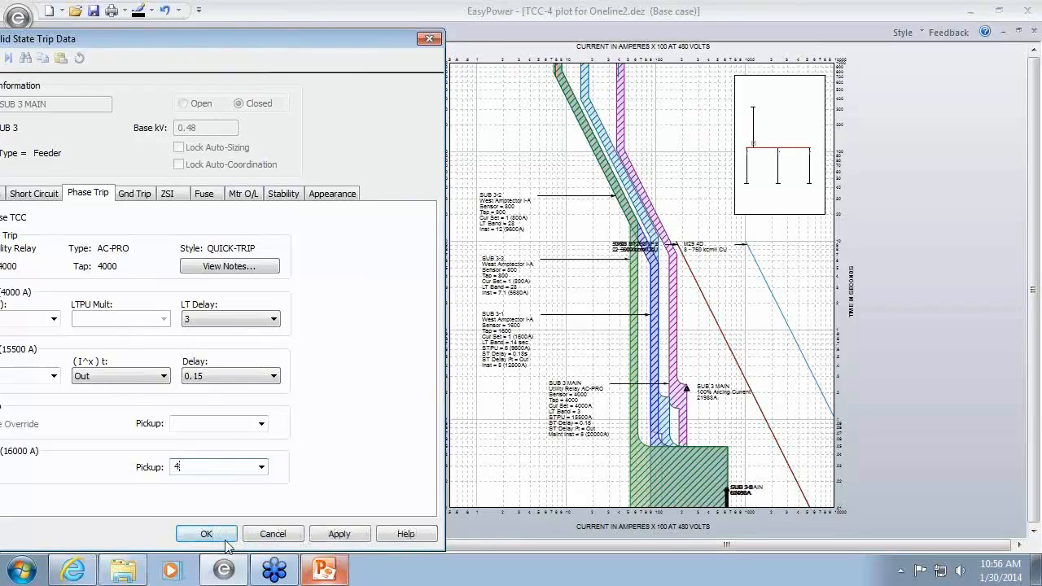
click(340, 533)
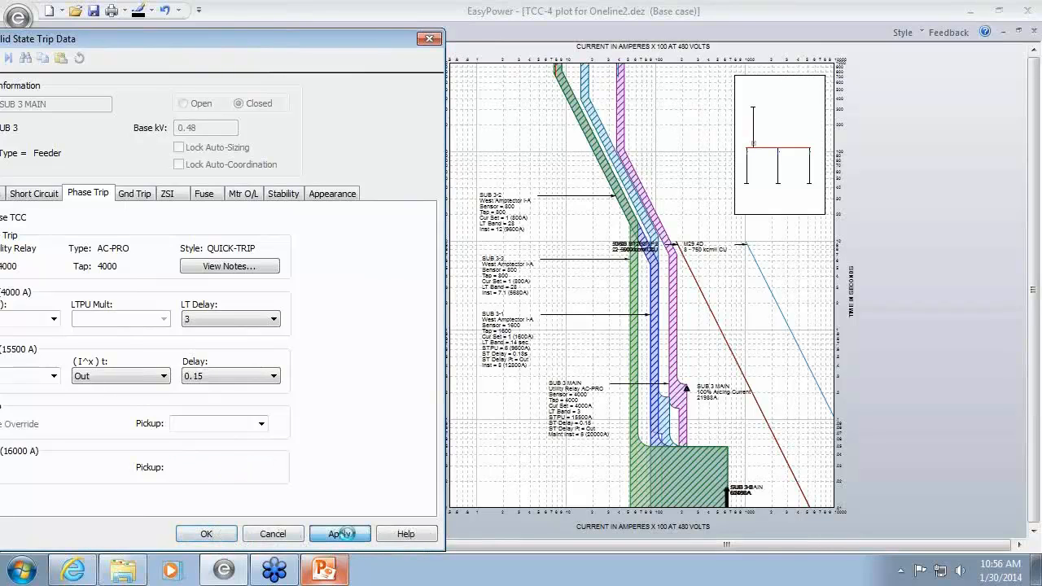
click(206, 533)
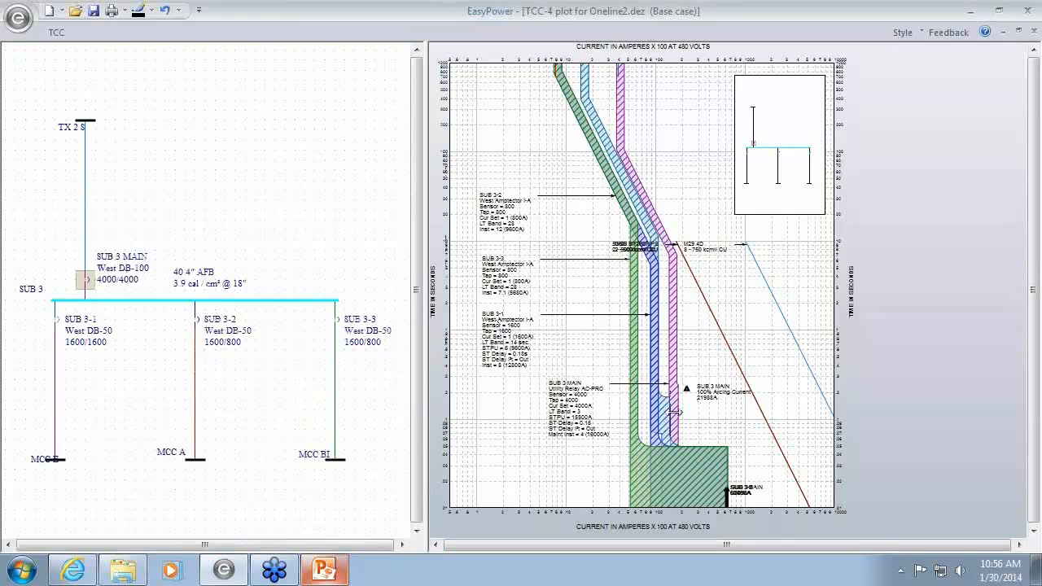
click(675, 412)
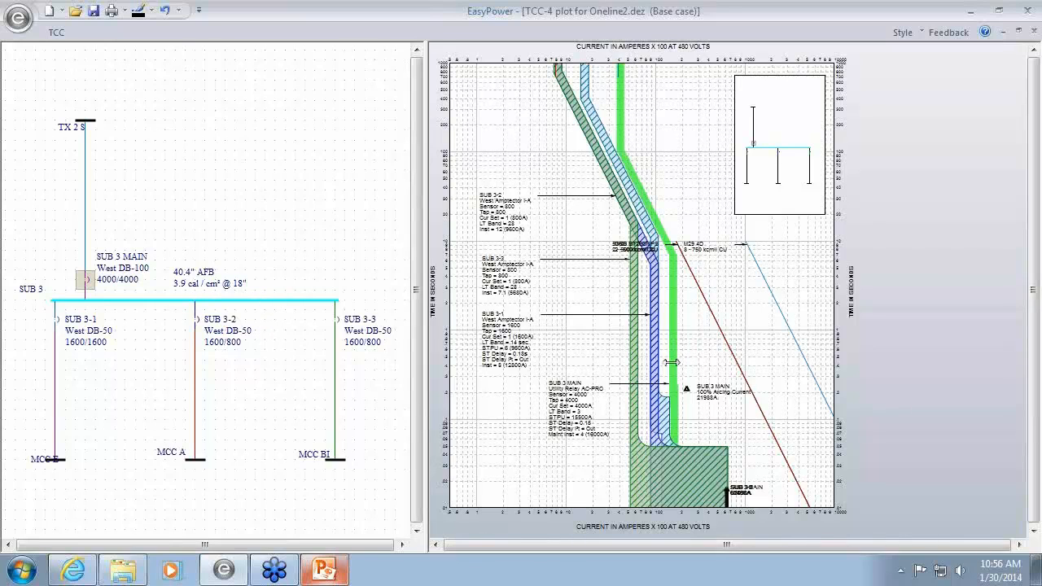
Step: Close the TCC plot and set Maintenance Mode off for the SUB 3 MAIN breaker on the one-line
mouse_move(675, 411)
click(1037, 31)
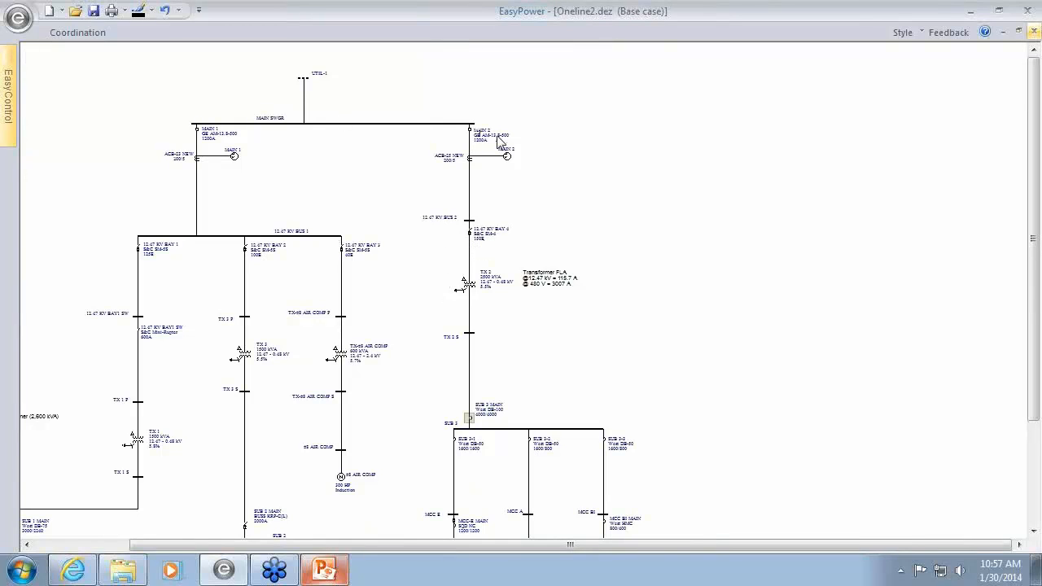
scroll(260, 200, down, 2)
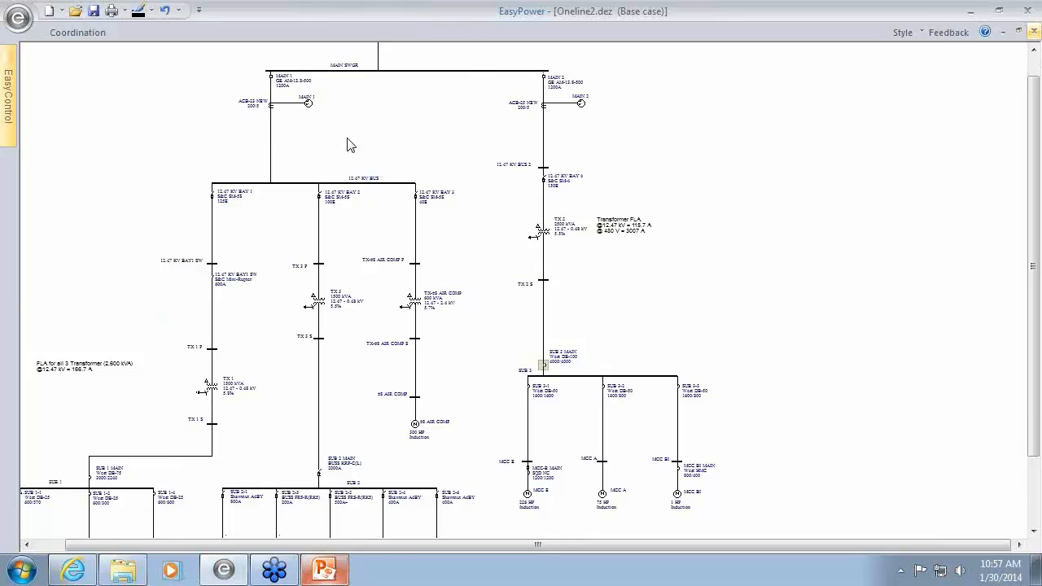
scroll(356, 129, up, 1)
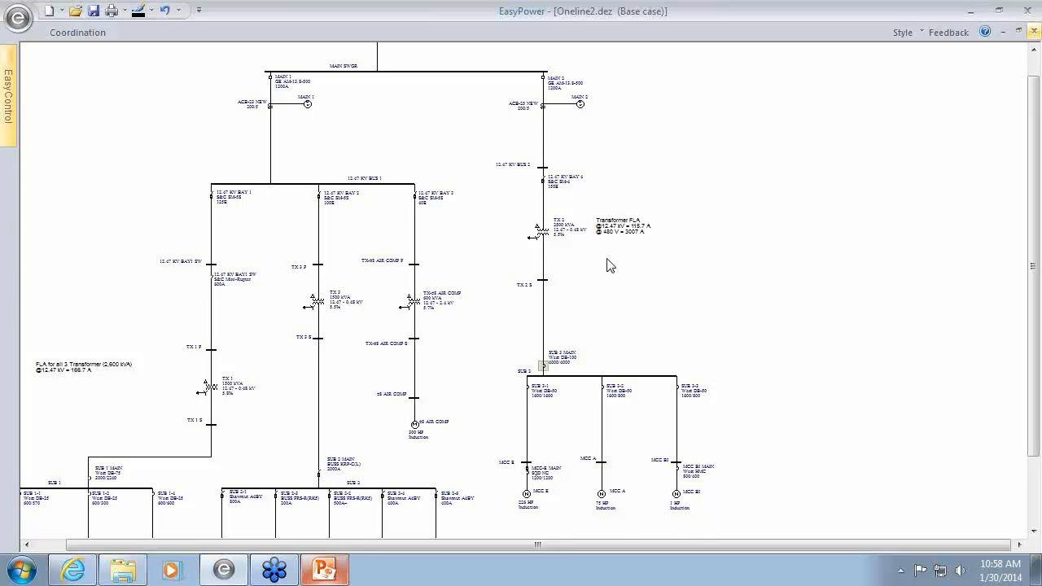
scroll(555, 273, up, 1)
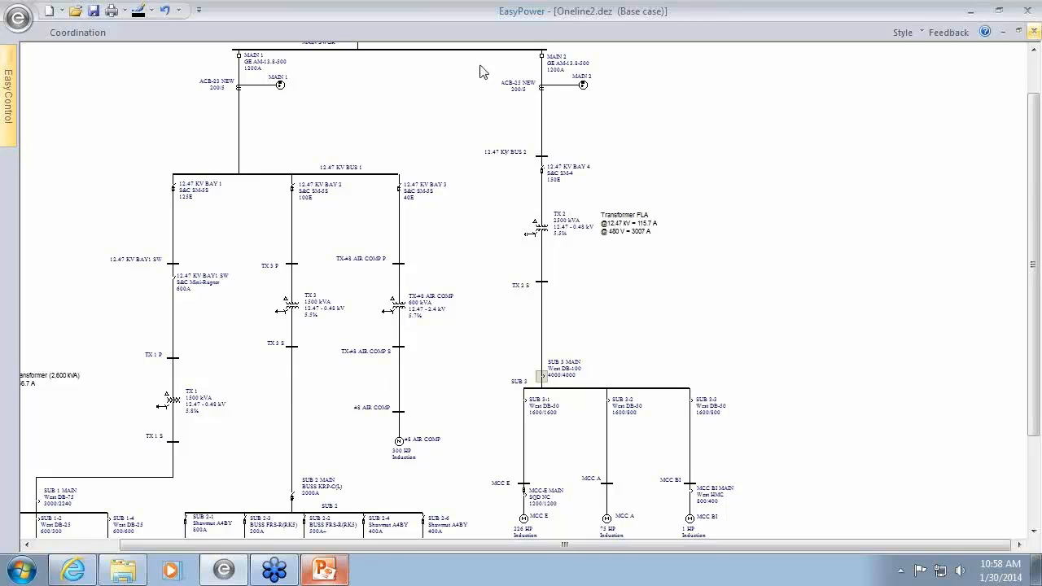
right_click(541, 377)
mouse_move(600, 323)
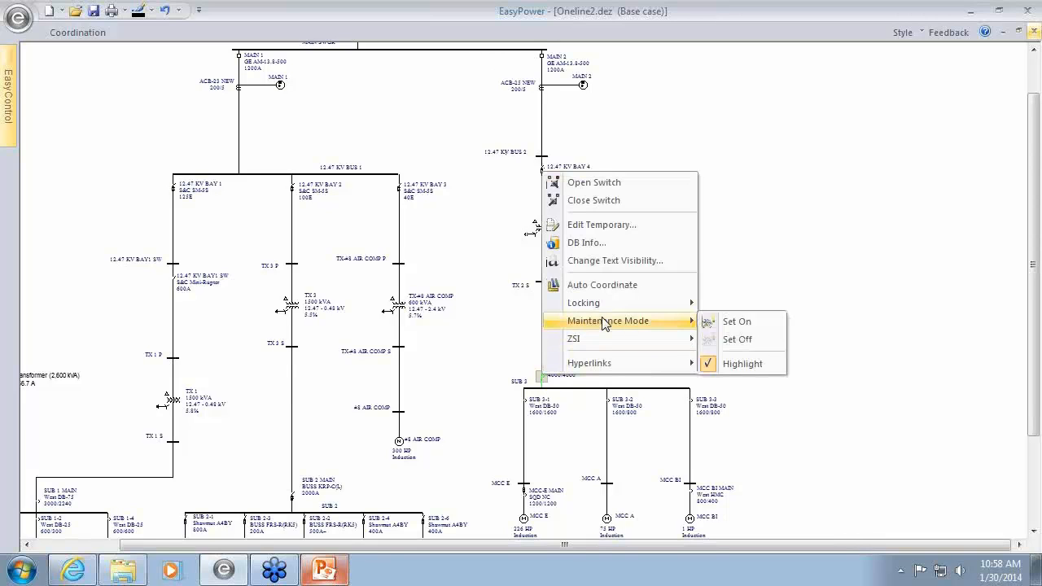
click(756, 340)
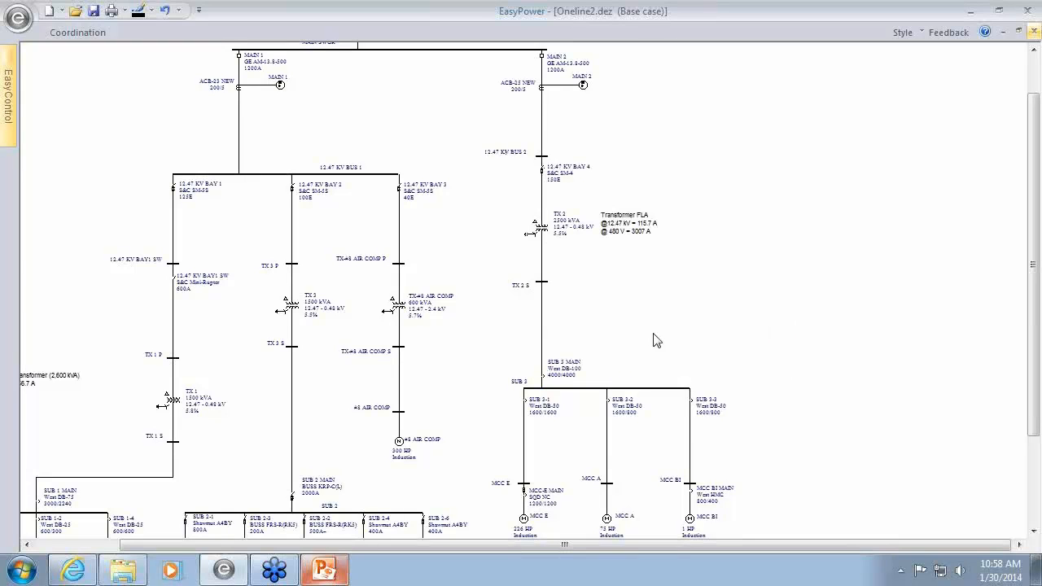
Step: Plot a new TCC for the branch from MAIN 2 through transformer TX 2 to SUB 3 MAIN
drag(508, 55, 612, 389)
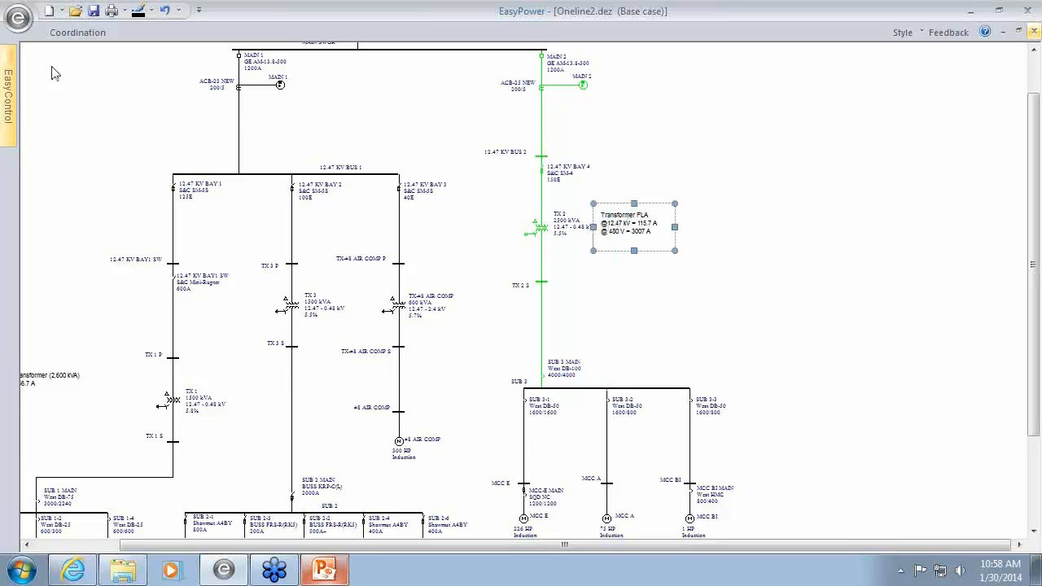
click(59, 33)
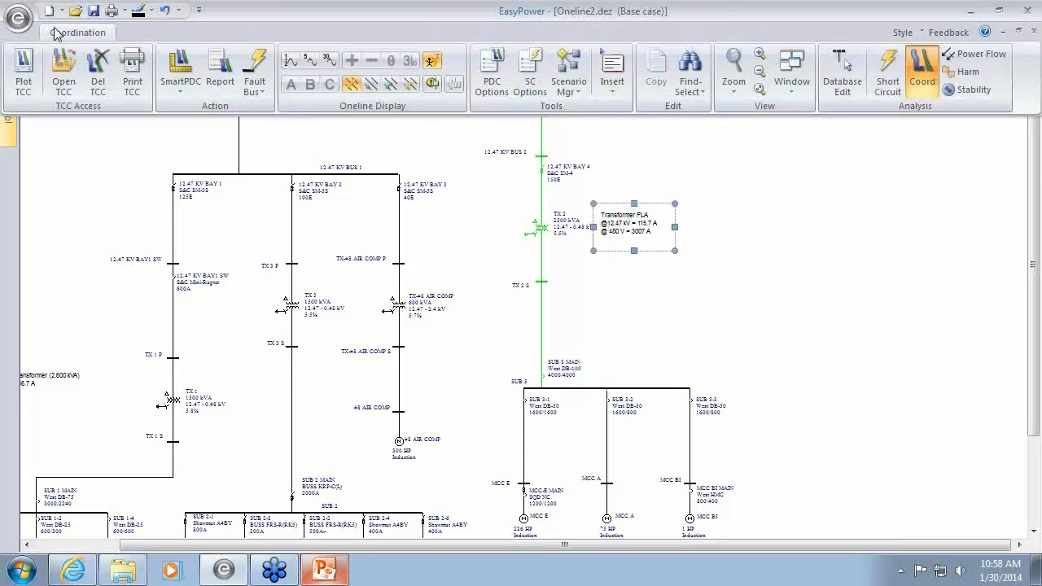
click(23, 78)
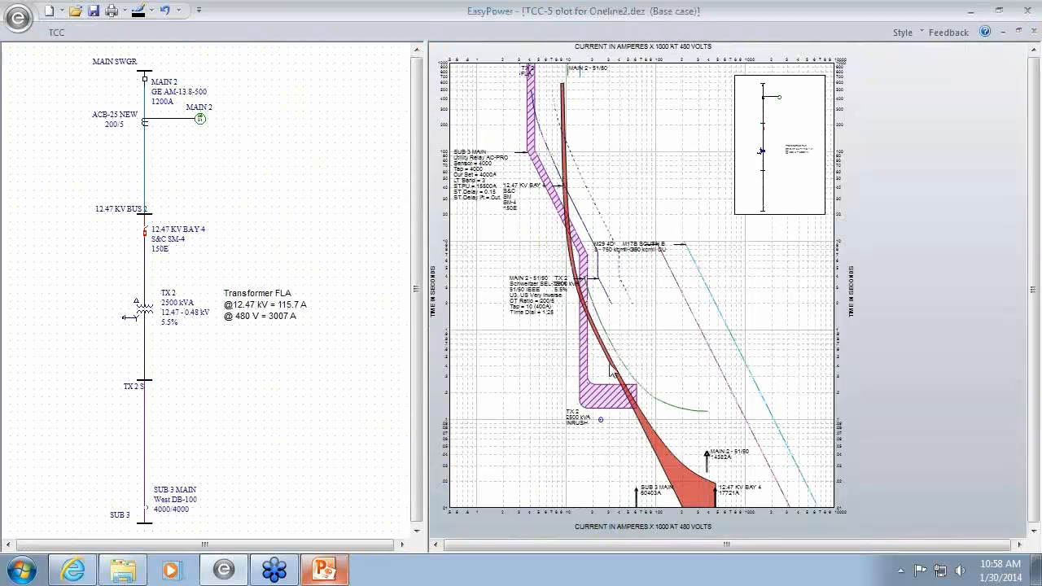
Step: Spread out the overlapping labels of MAIN 2, TX 2, SUB 3 MAIN and the M29 4D cable on the plot
drag(550, 321, 544, 395)
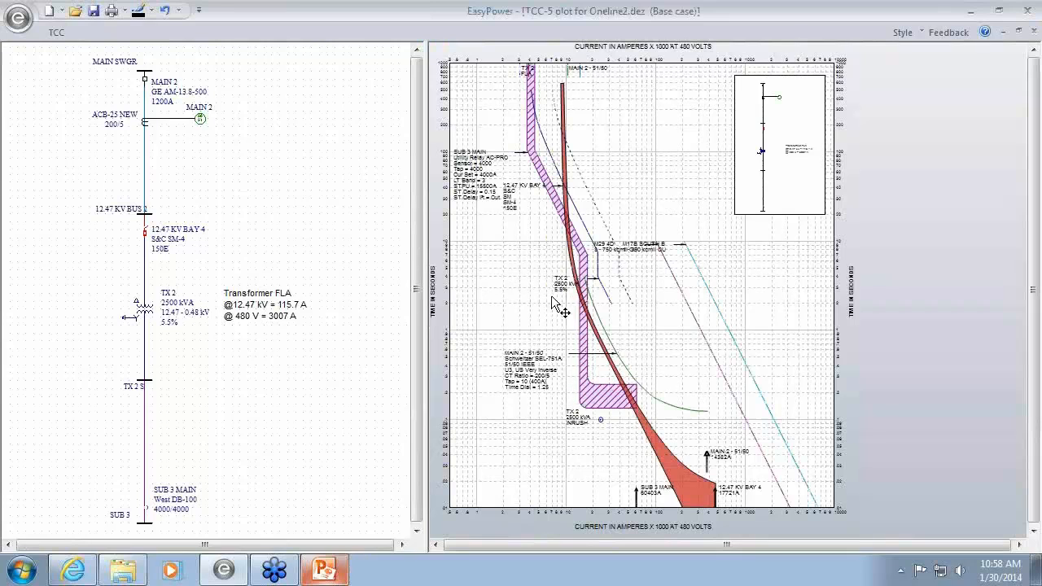
drag(565, 285, 515, 302)
drag(470, 196, 523, 297)
drag(637, 250, 743, 306)
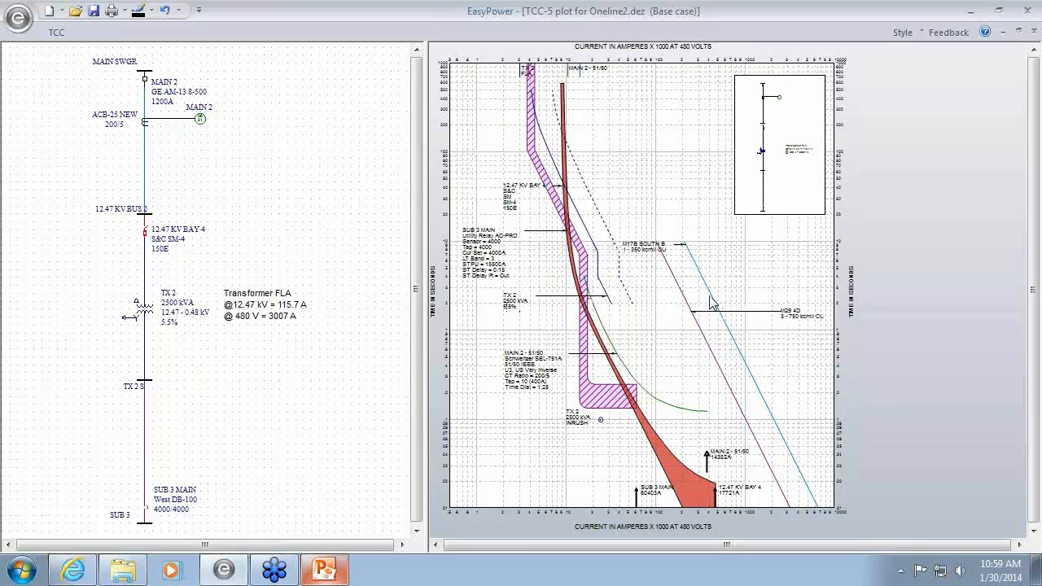
Step: Delete the M17B SOUTH B and M29 4D cable curves from the plot
click(722, 320)
key(Delete)
click(710, 349)
key(Delete)
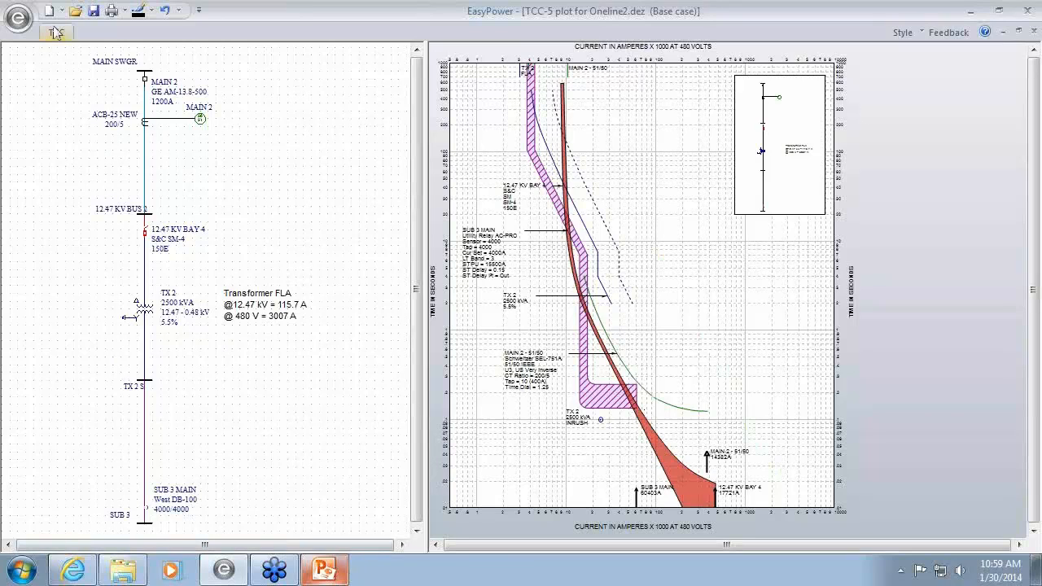
Step: Set the worst-case arc flash hazard output to Excluding Main in the short circuit options and return to the TCC-5 plot
click(1003, 32)
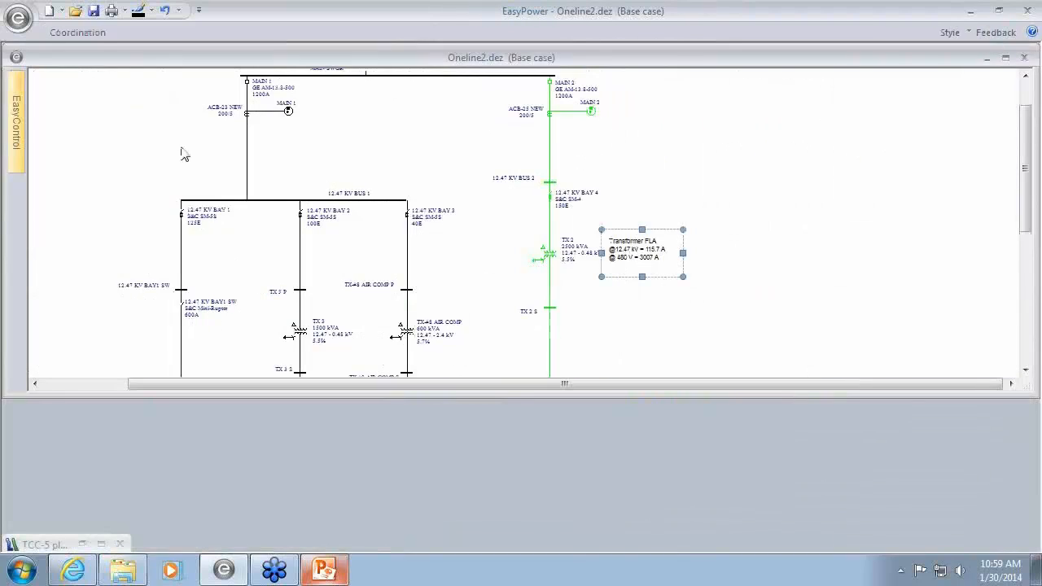
click(91, 36)
click(527, 90)
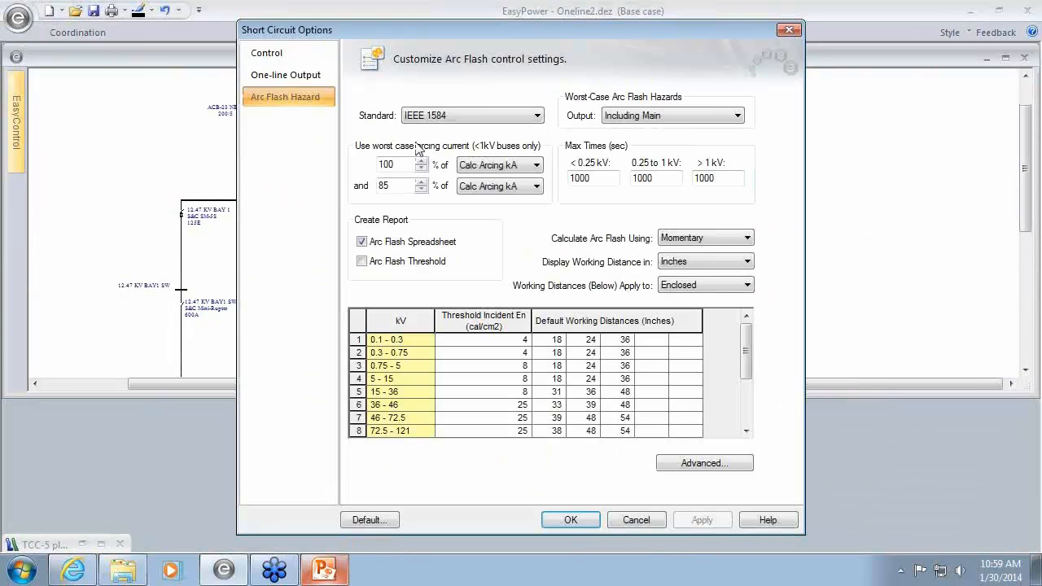
click(620, 120)
click(626, 140)
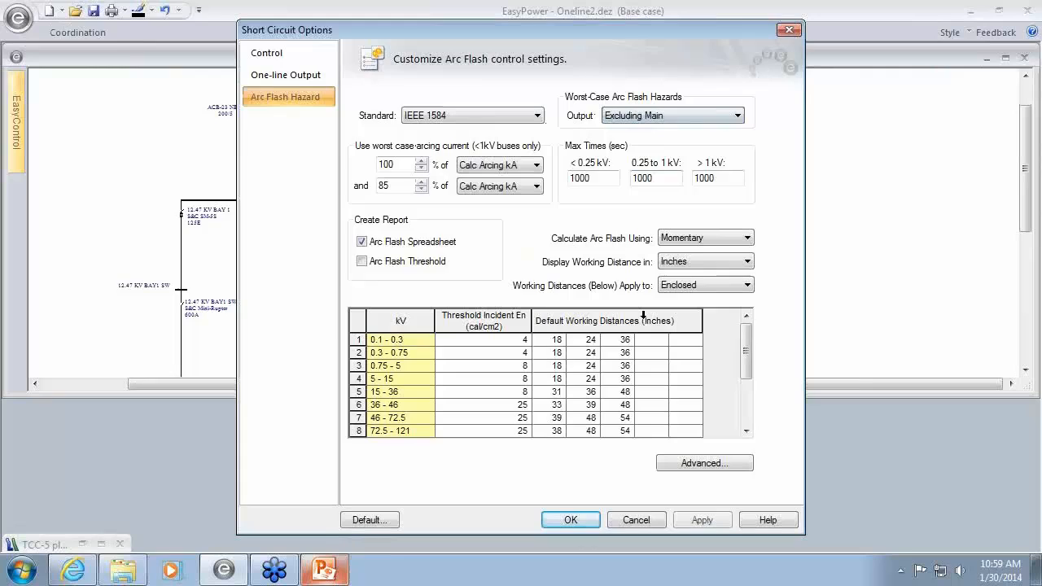
click(580, 520)
drag(509, 335, 497, 295)
click(78, 31)
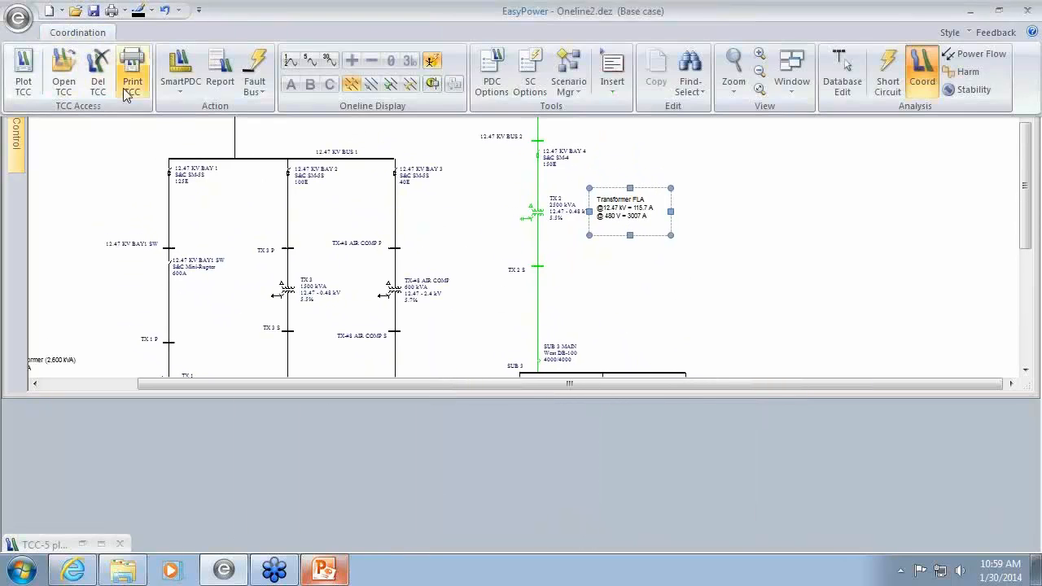
click(101, 543)
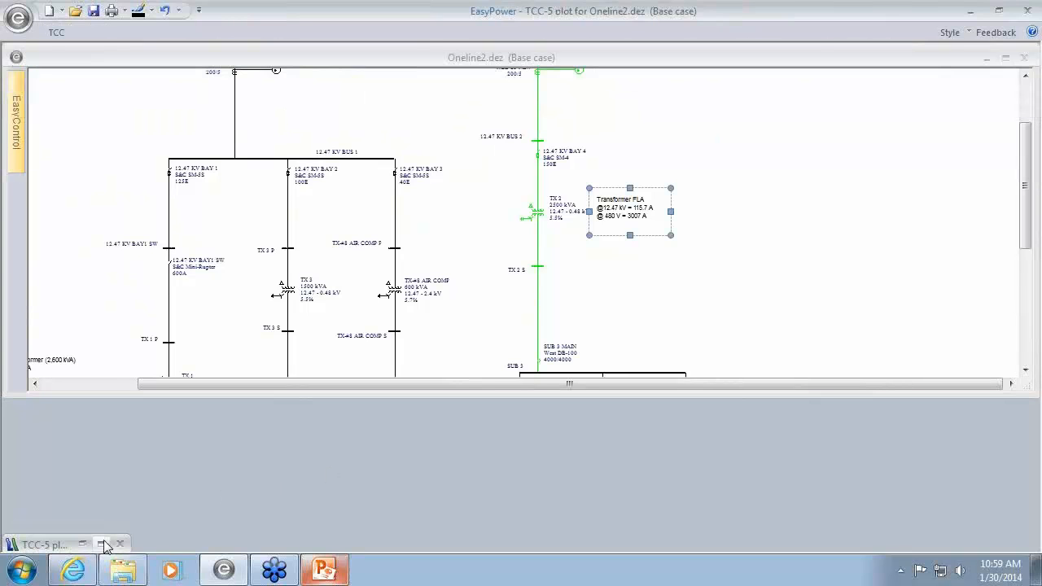
click(101, 544)
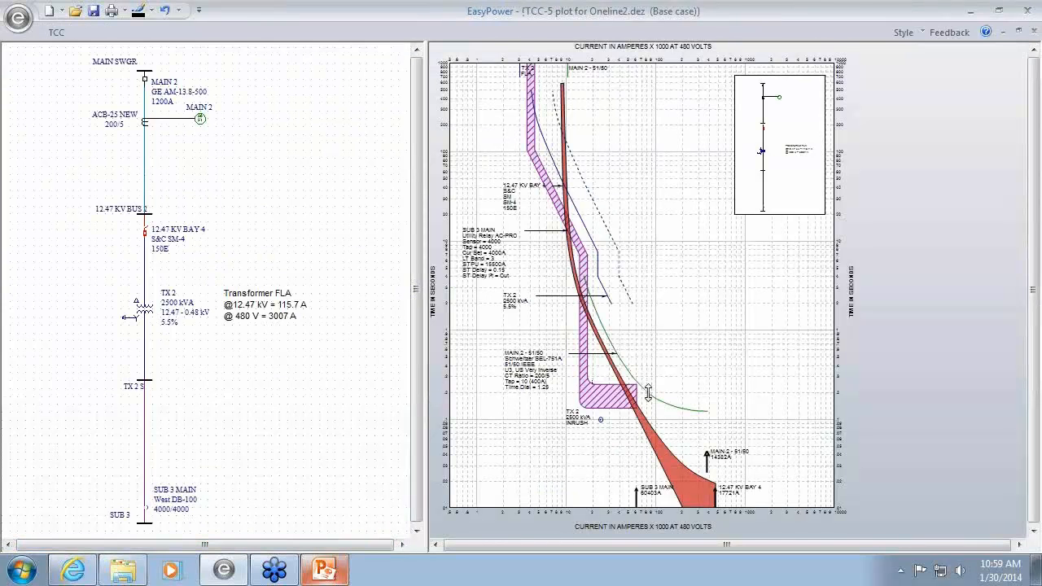
Step: Fault the SUB 3 bus, display its arc-flash results, and place the result text beside the line above the bus
click(142, 523)
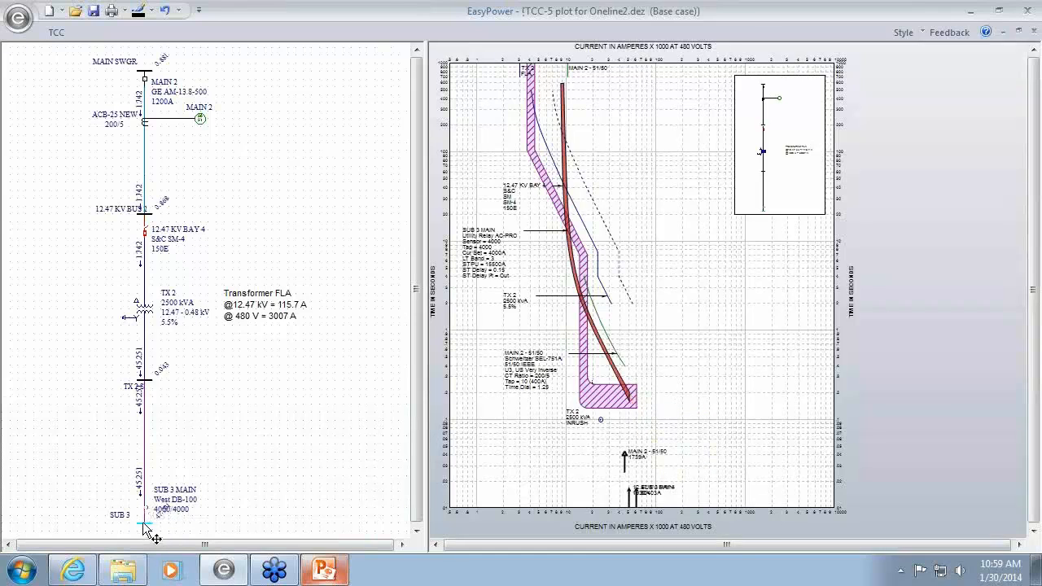
click(57, 32)
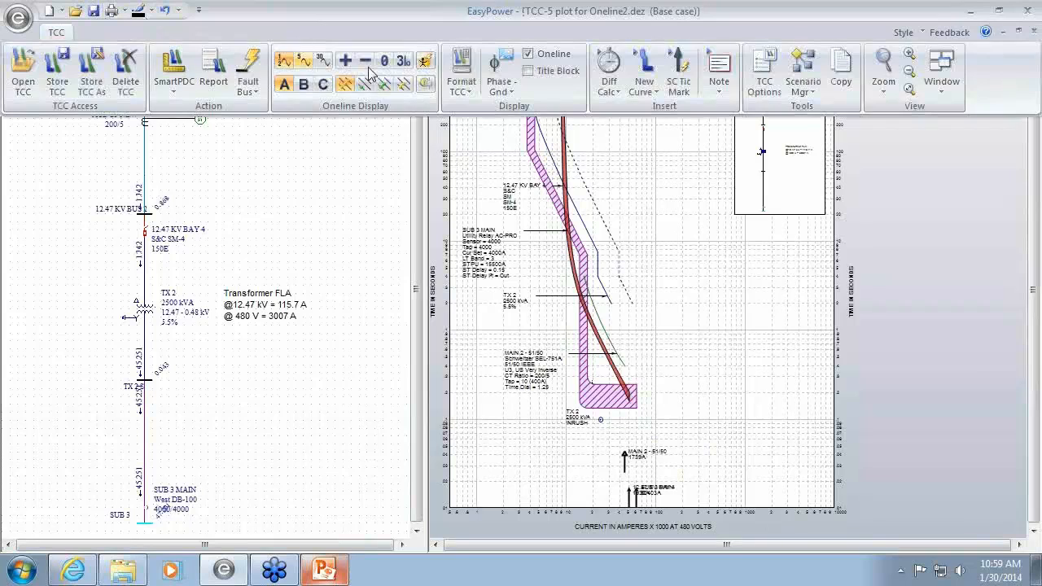
click(426, 62)
drag(277, 509, 108, 486)
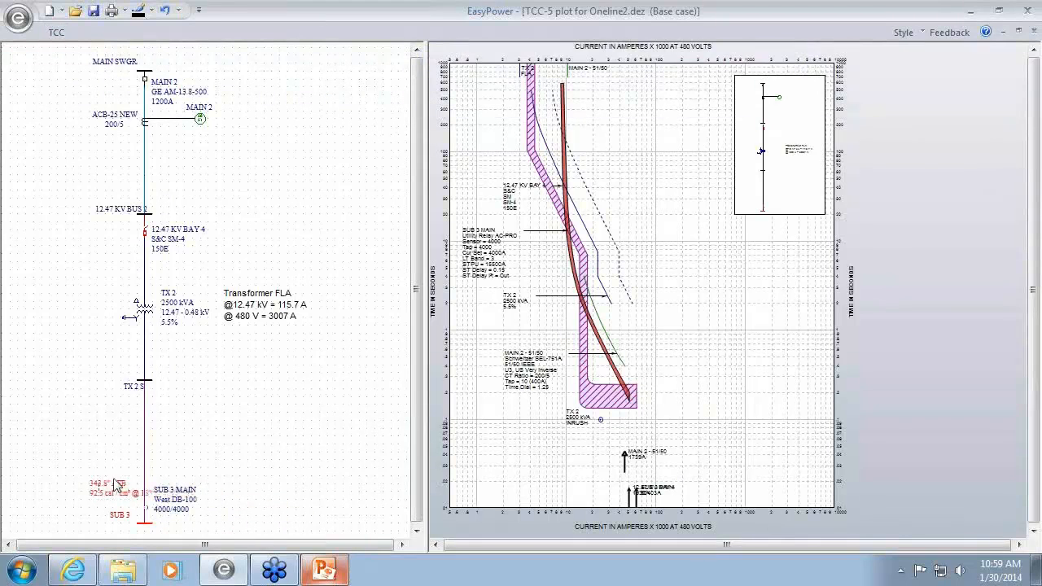
Step: Add an 85% arcing current tick mark for the 12.47 KV BAY 4 fuse and place it at SUB 3 MAIN's short-time corner
click(614, 367)
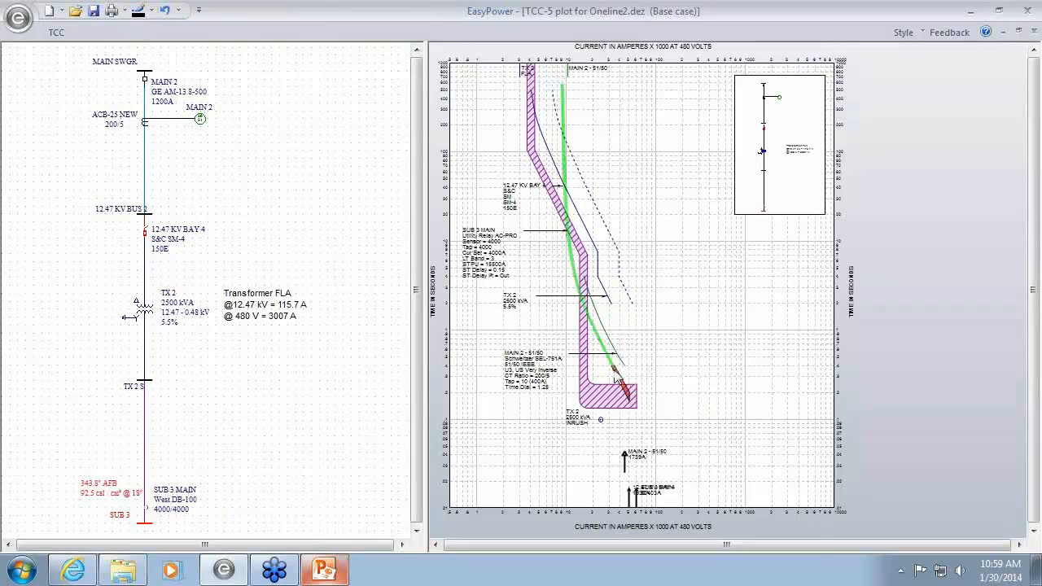
right_click(614, 368)
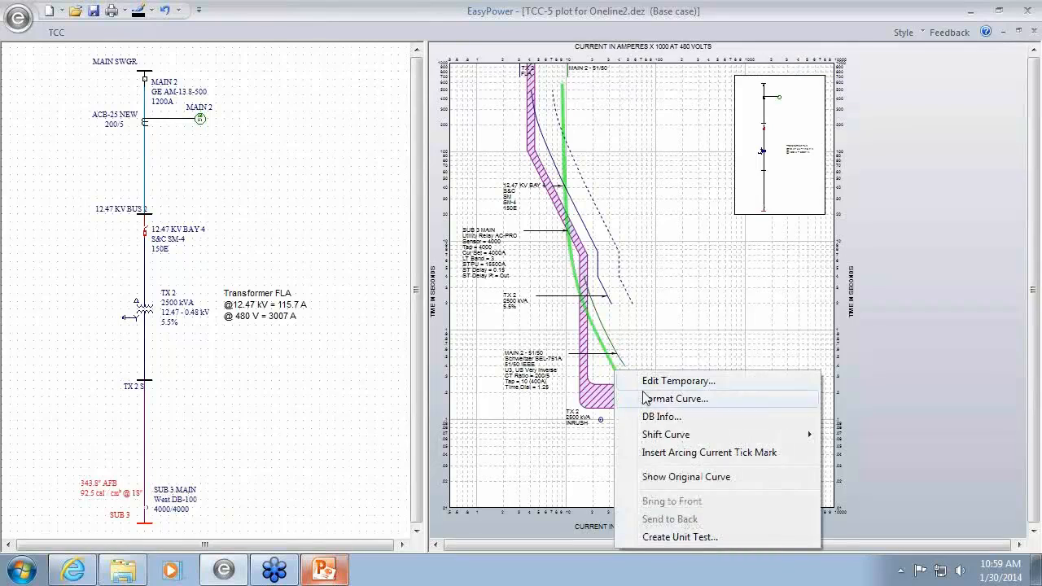
click(682, 452)
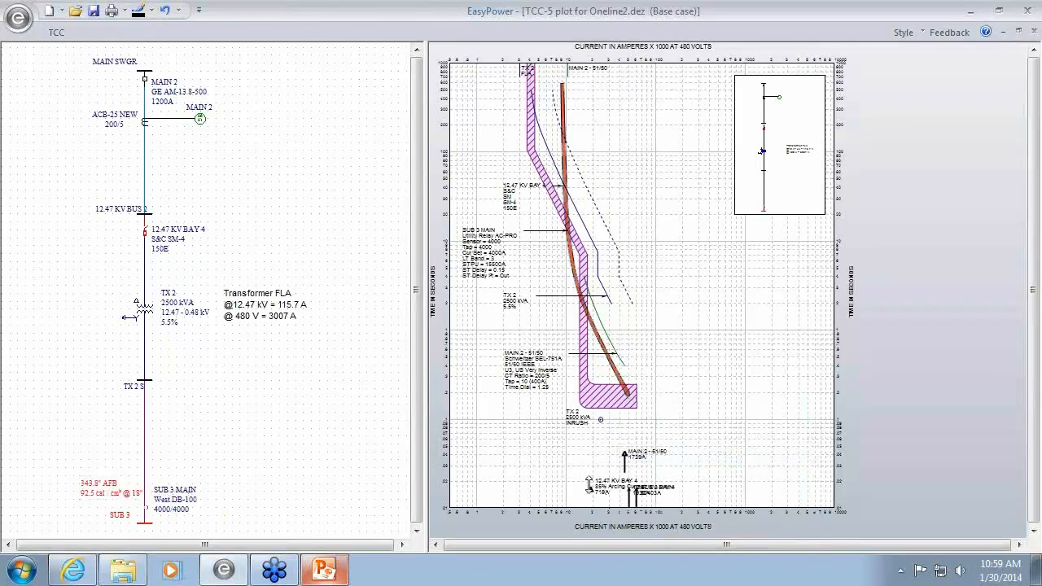
drag(589, 485, 589, 319)
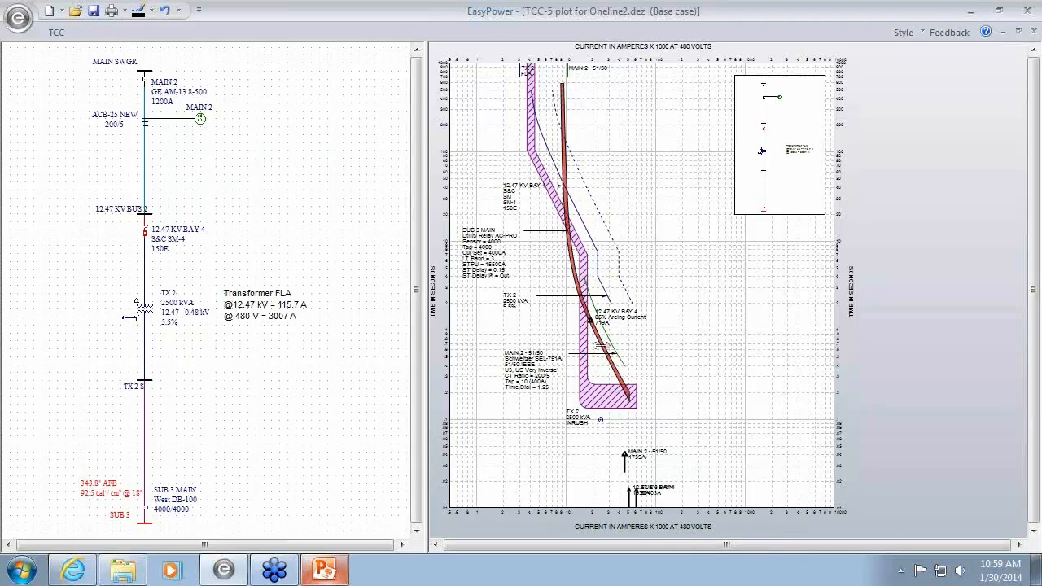
mouse_move(602, 346)
drag(590, 319, 590, 375)
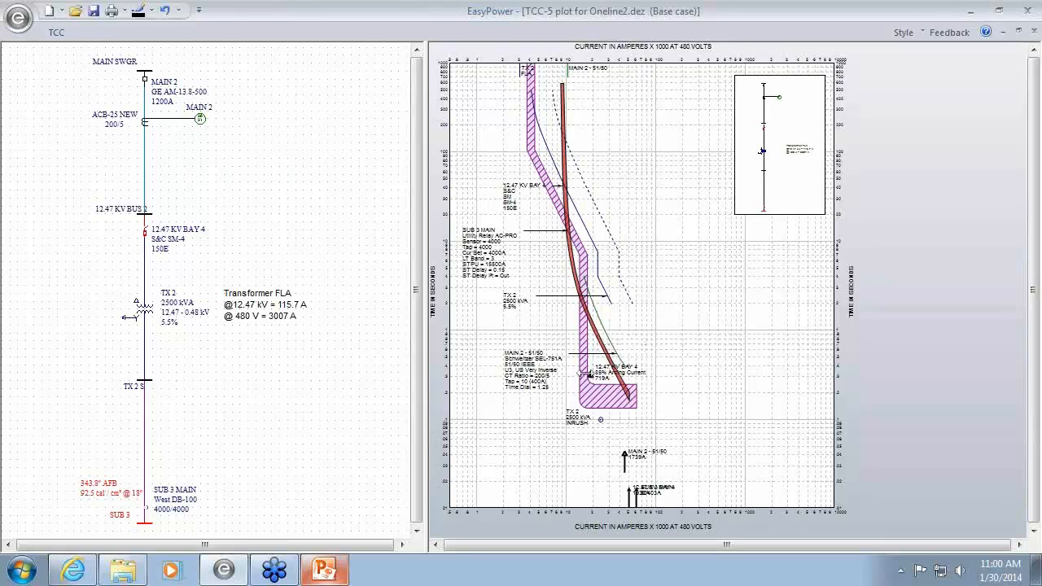
Step: Give the MAIN 2 51/50 relay an instantaneous range of 0.5-100, a setting of 15 and a time delay of 0.3 seconds
double_click(600, 328)
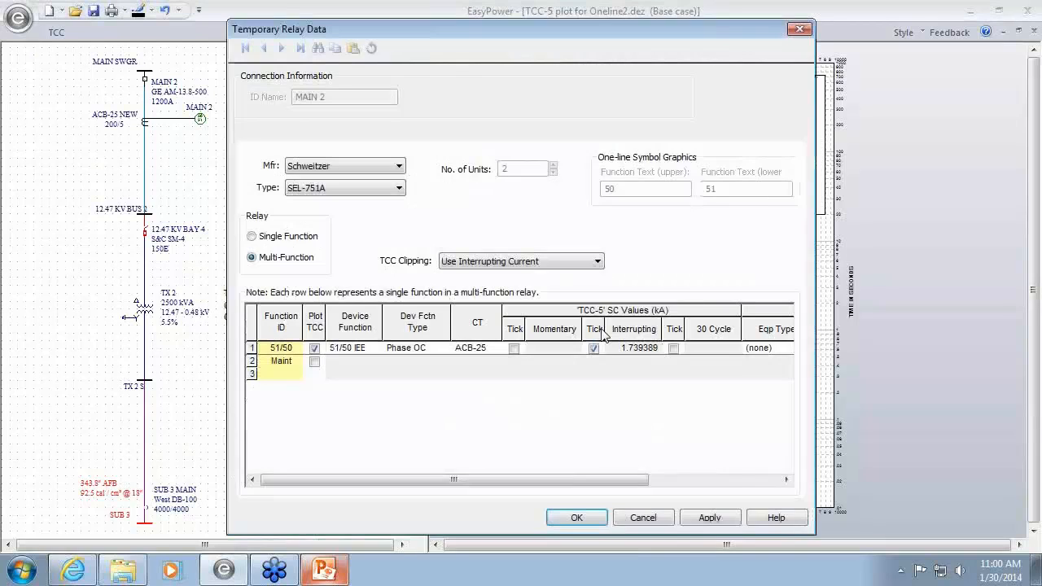
click(316, 133)
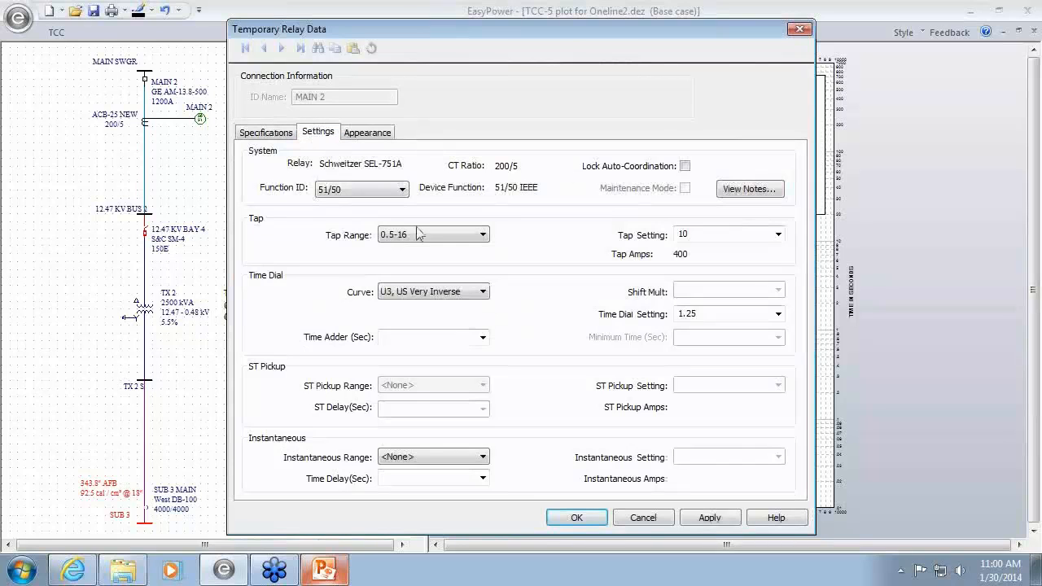
click(482, 458)
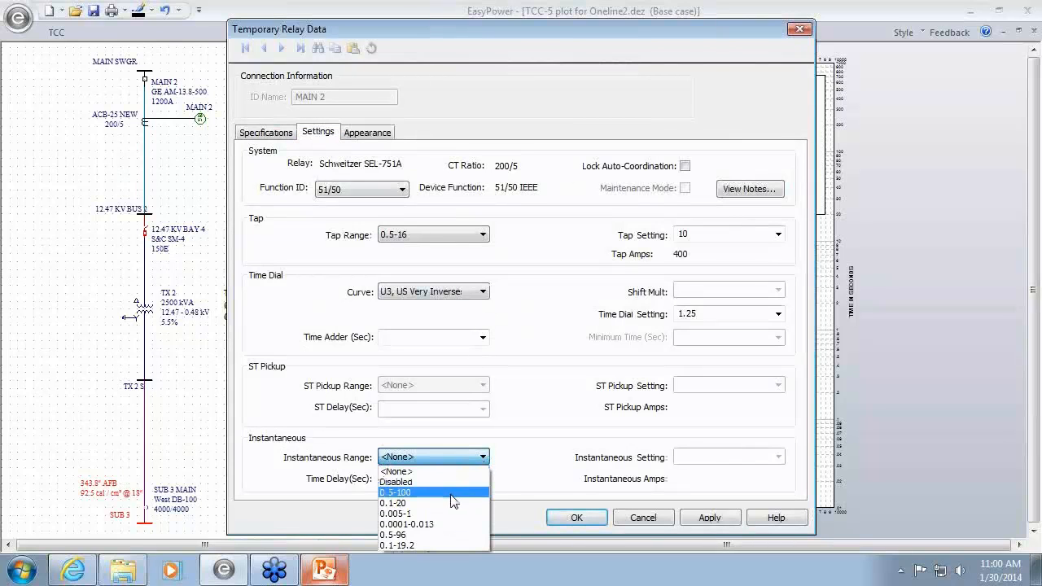
click(452, 494)
click(725, 456)
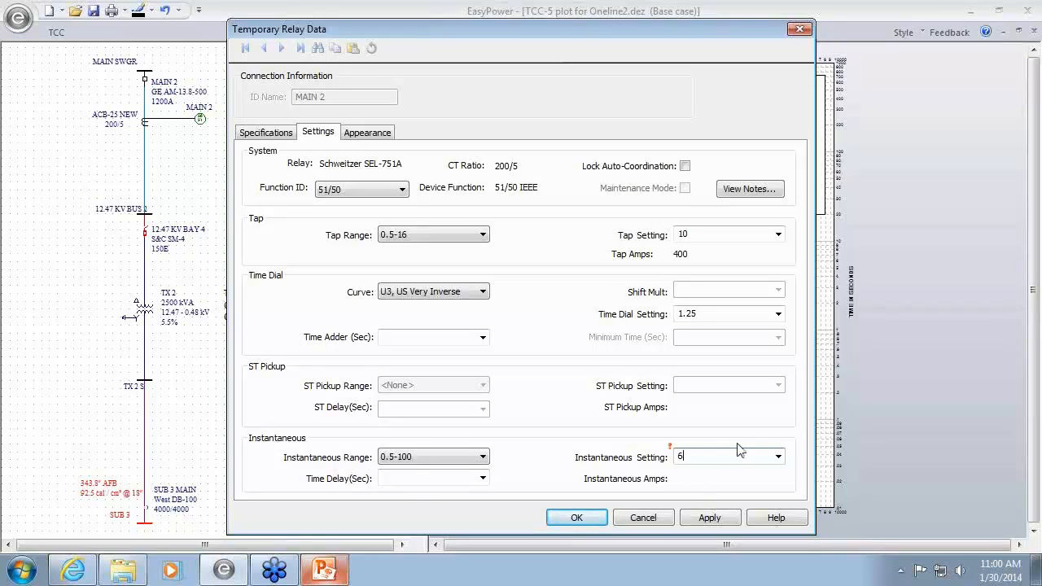
text(0)
text(5)
click(483, 479)
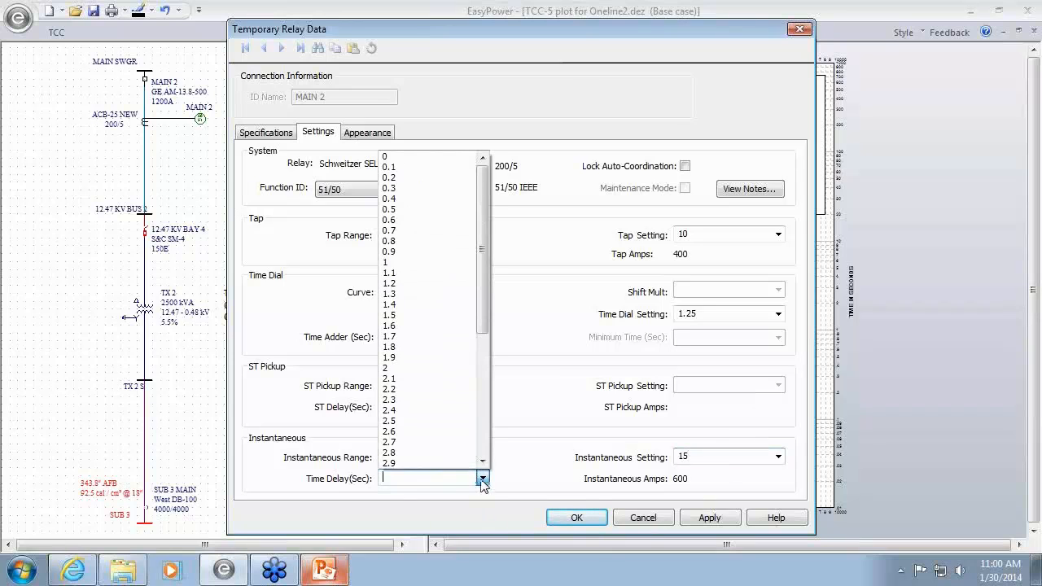
click(423, 189)
click(600, 526)
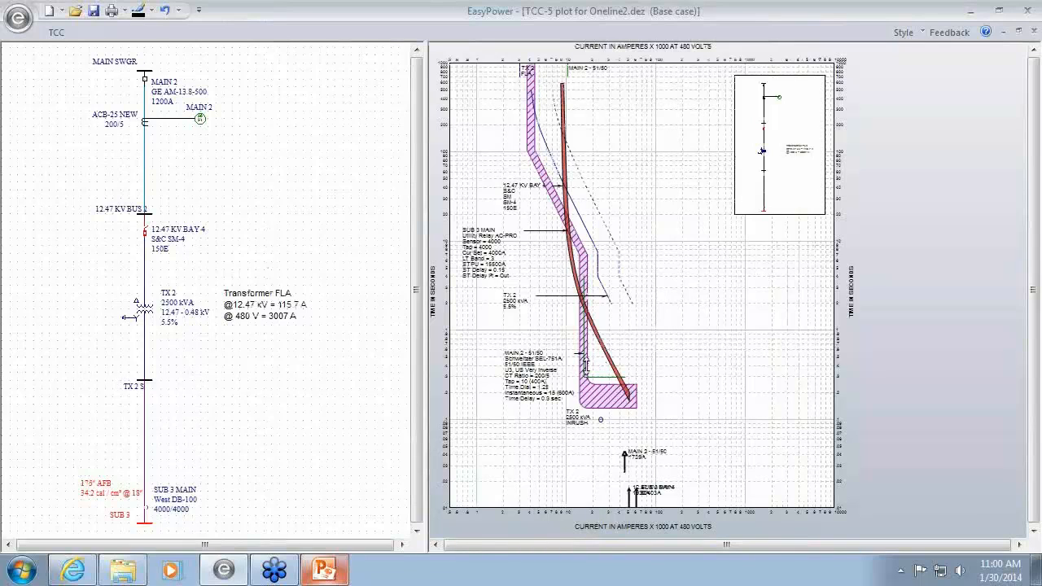
Step: Set the MAIN 2 relay's instantaneous setting to 20
mouse_move(606, 374)
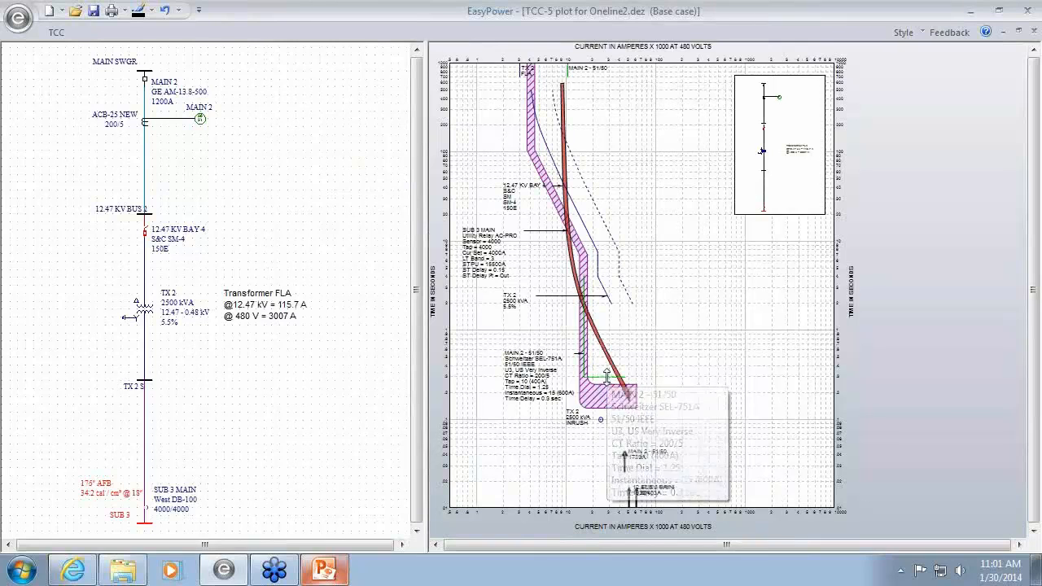
double_click(607, 377)
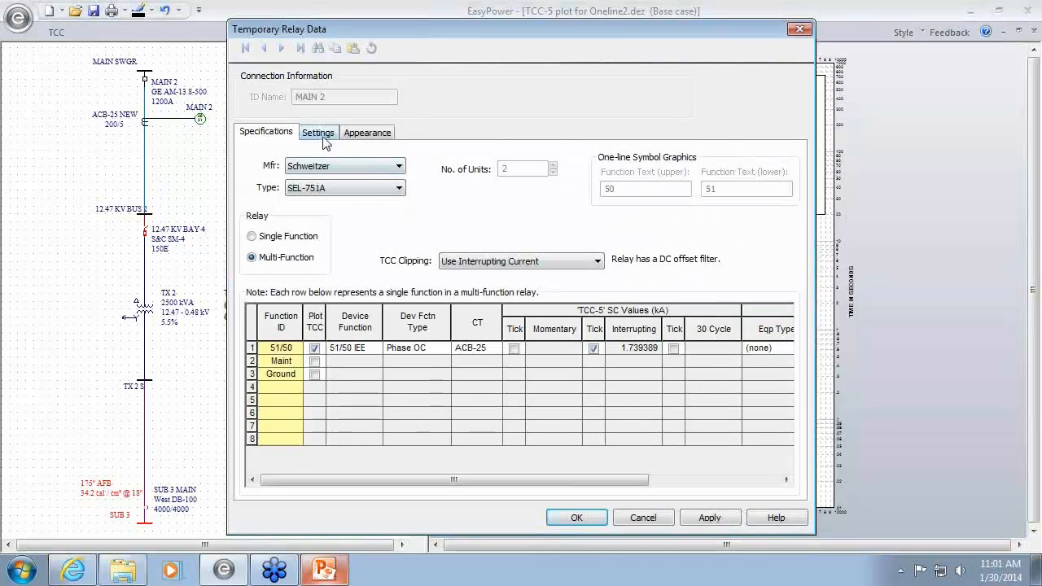
click(319, 132)
click(714, 455)
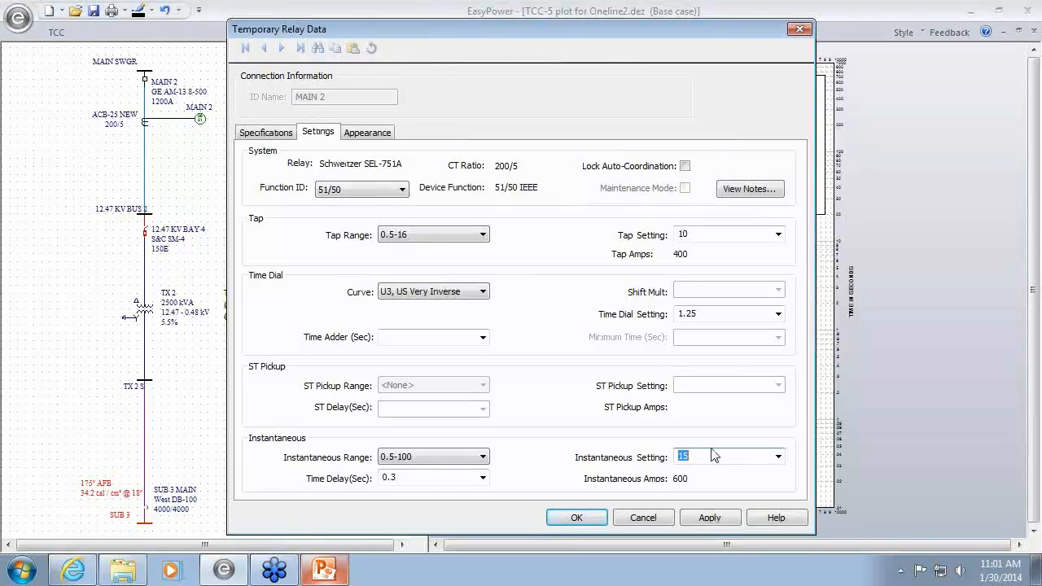
text(20)
key(Return)
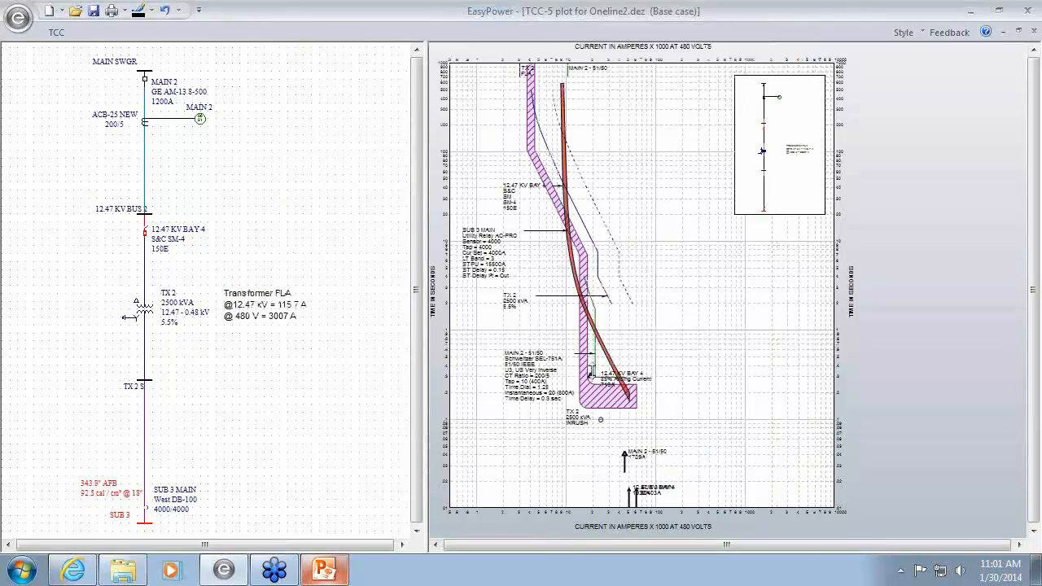
Step: Move the MAIN 2 relay data window clear of the curves and apply instantaneous settings of 16 and 17 in turn
scroll(658, 319, up, 5)
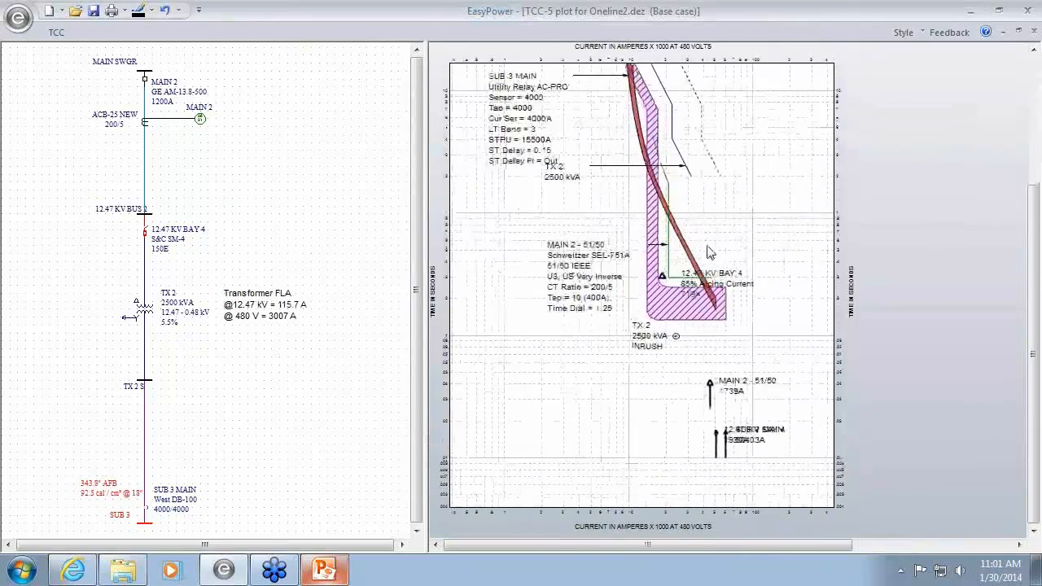
drag(724, 186, 697, 298)
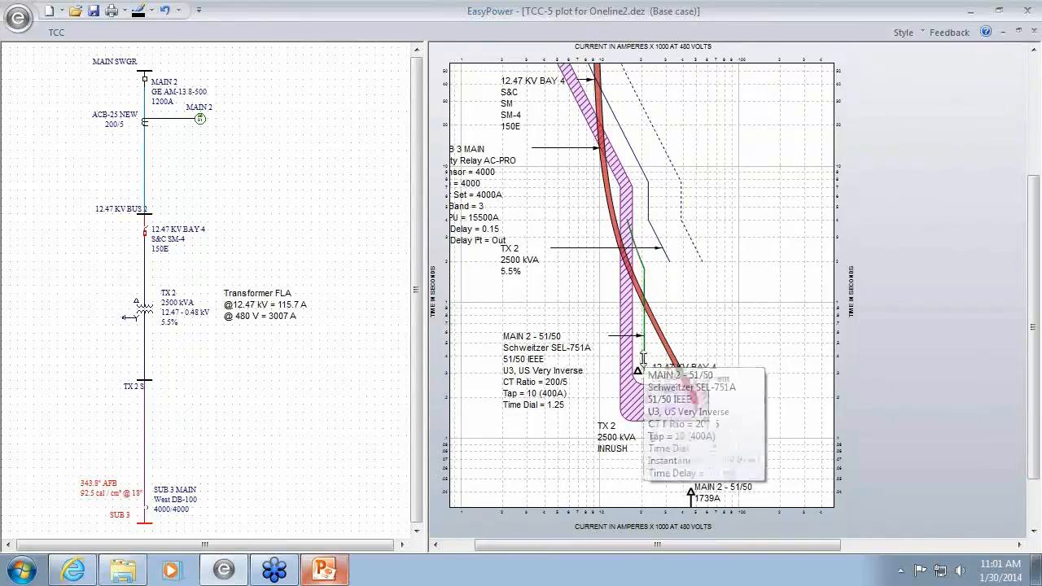
double_click(644, 366)
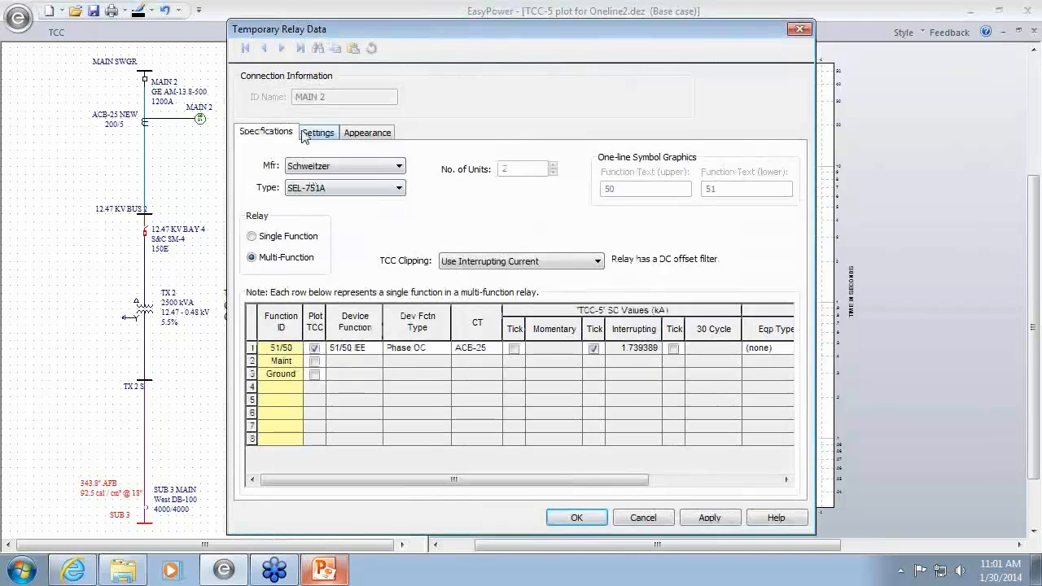
drag(448, 30, 78, 23)
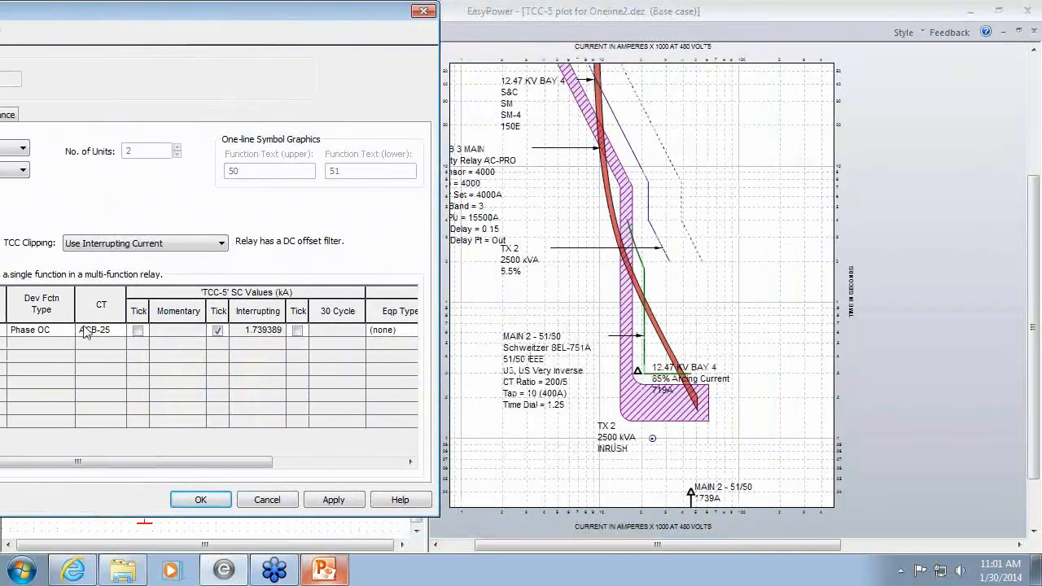
drag(183, 23, 292, 22)
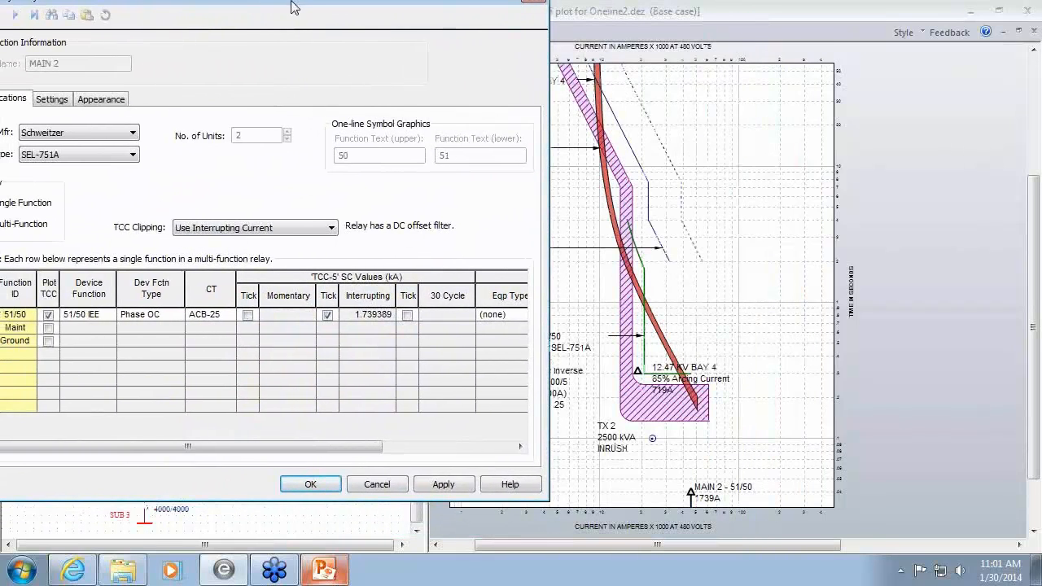
click(51, 114)
click(457, 440)
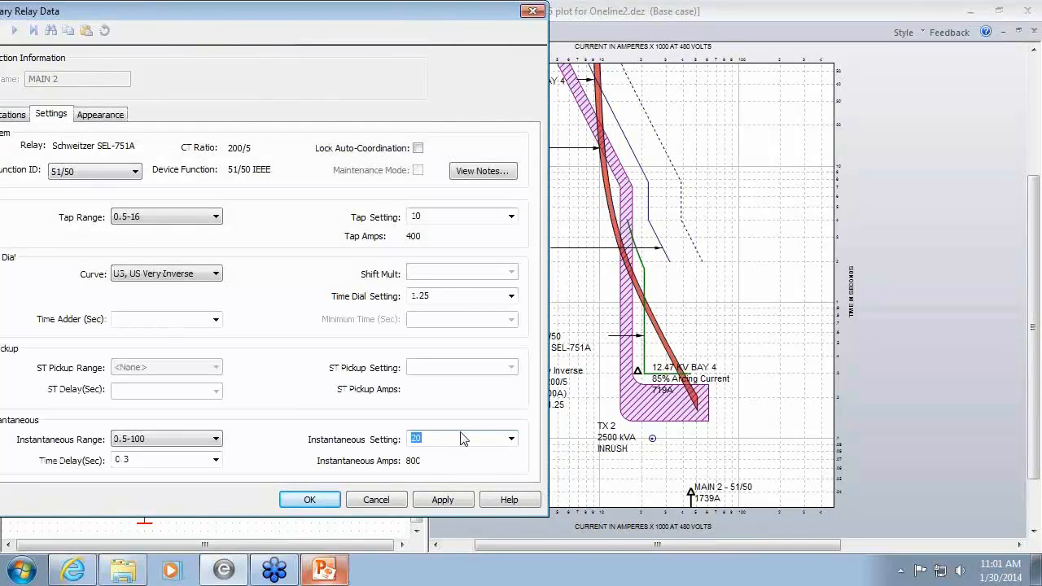
text(16)
click(441, 500)
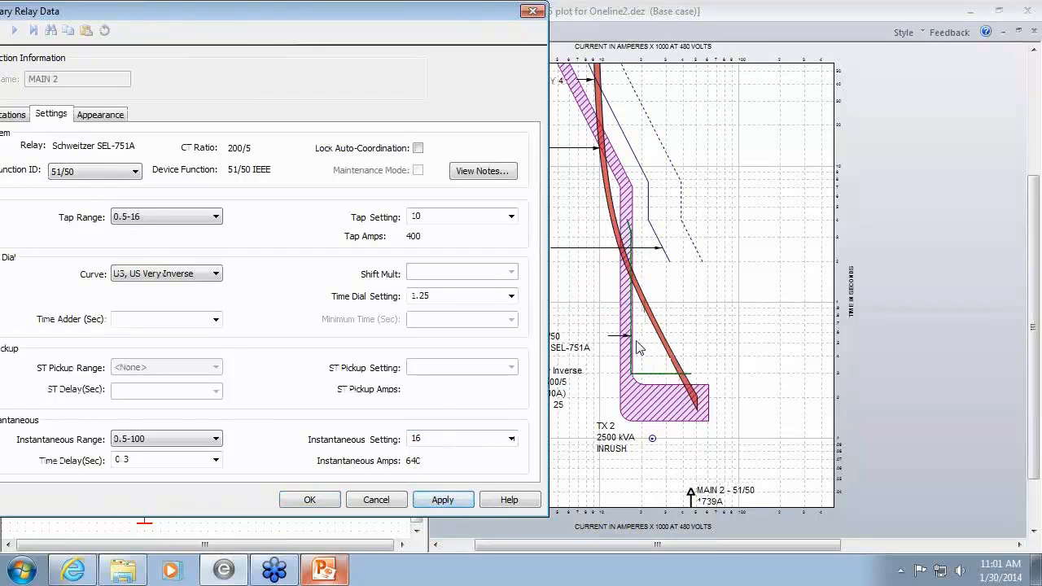
click(443, 438)
text(17)
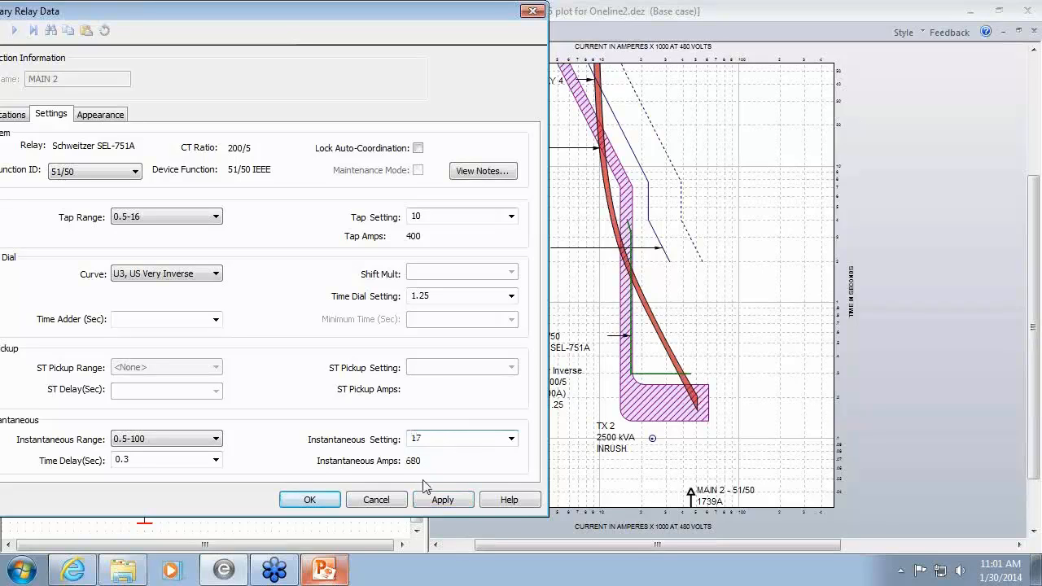
click(442, 500)
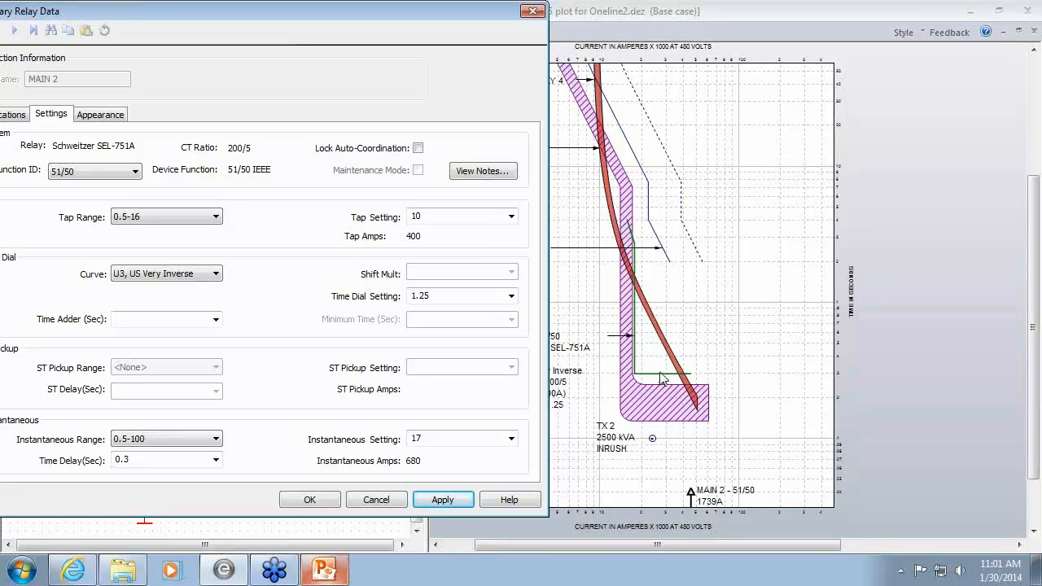
Step: Try an instantaneous time delay of 0.35 seconds for the MAIN 2 relay and discard the entry
click(138, 458)
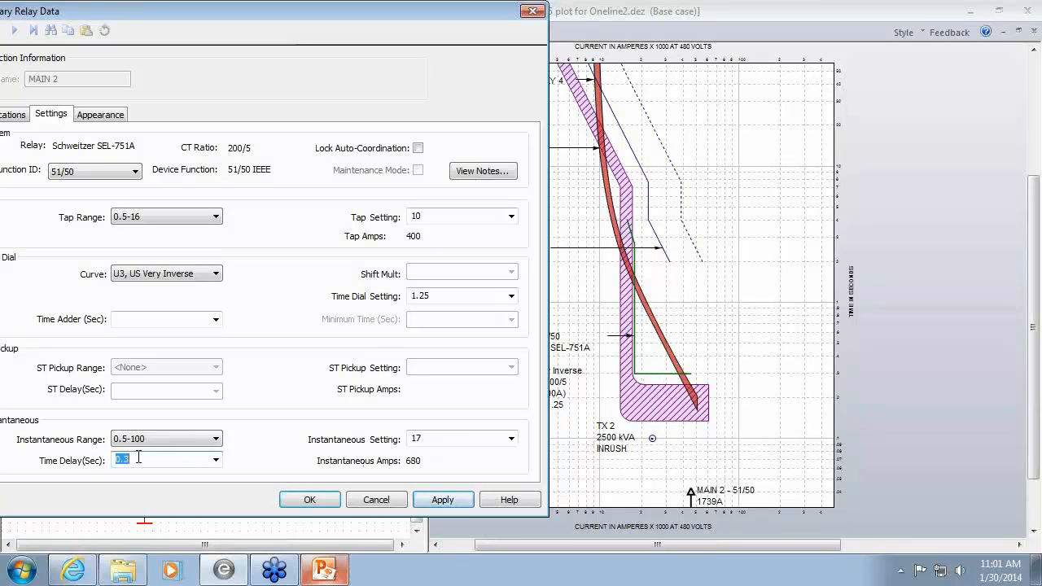
text(0.5)
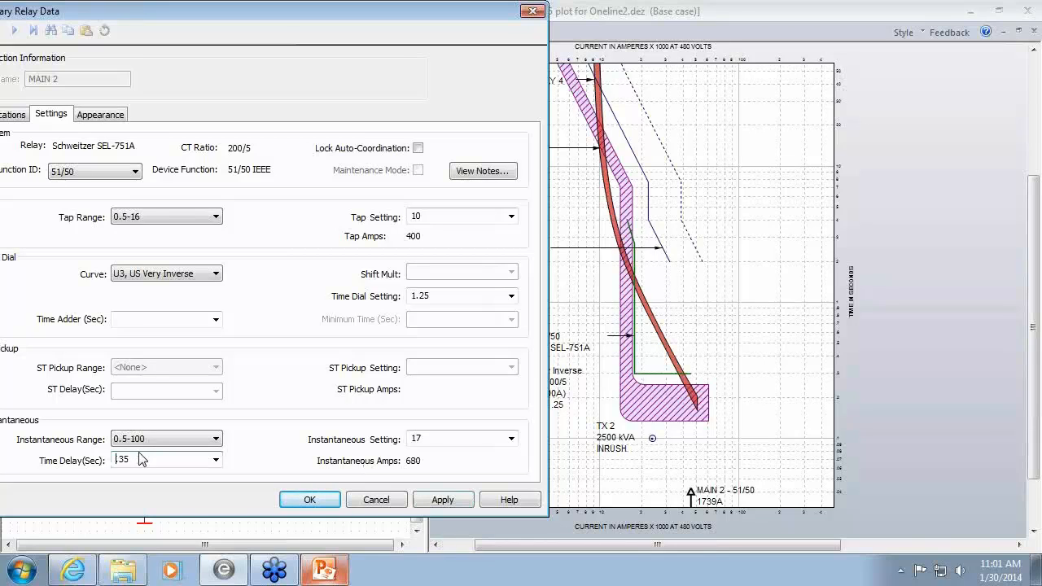
click(316, 502)
click(142, 459)
text(.0.4)
drag(152, 454, 129, 458)
text(35)
click(378, 501)
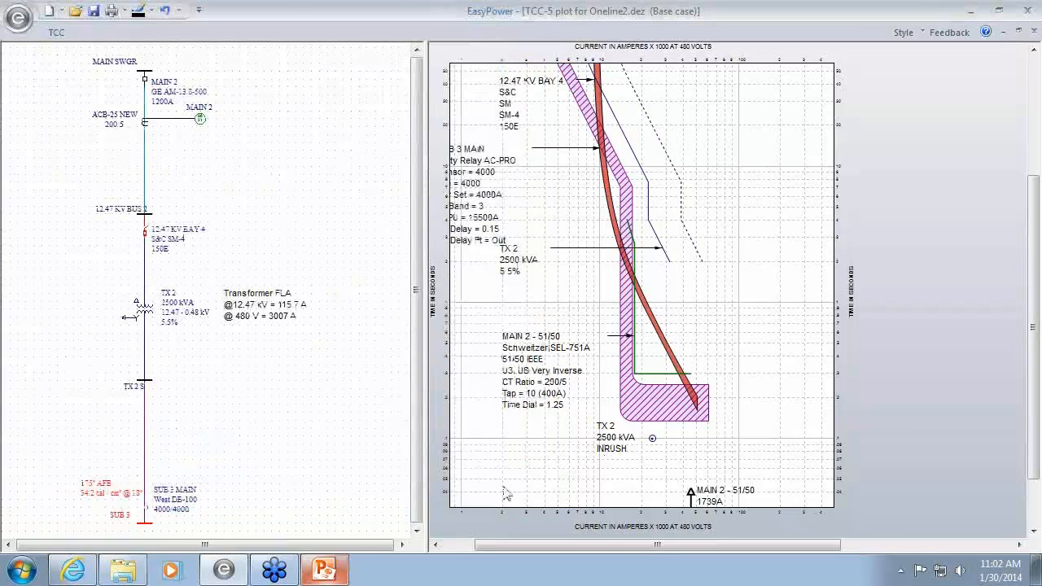
Step: Insert an arcing current tick mark for the MAIN 2 - 51/50 curve and place it just above the curve's instantaneous corner
right_click(650, 373)
drag(716, 353, 716, 233)
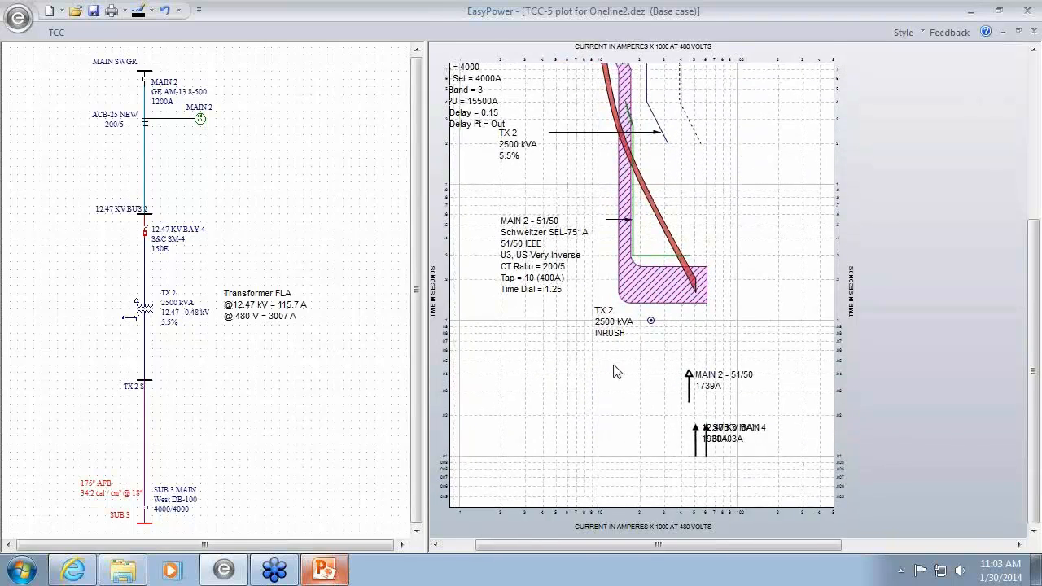
right_click(656, 259)
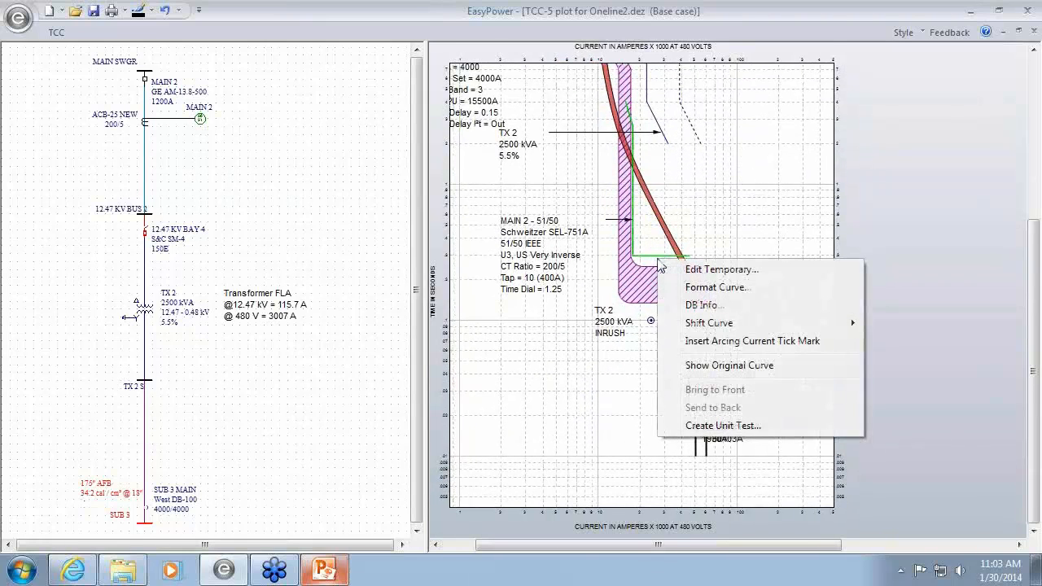
click(734, 342)
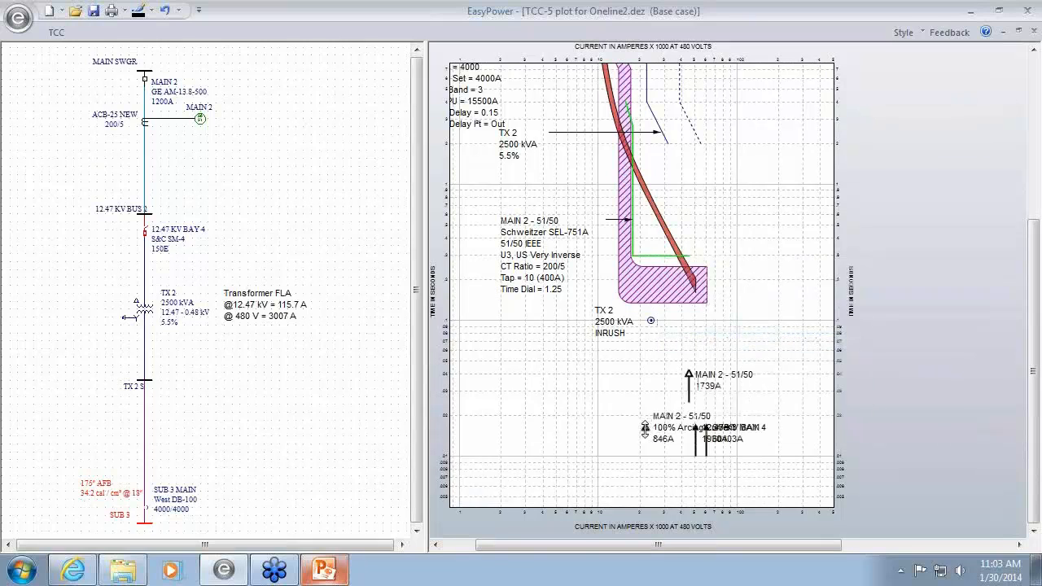
drag(645, 432, 651, 243)
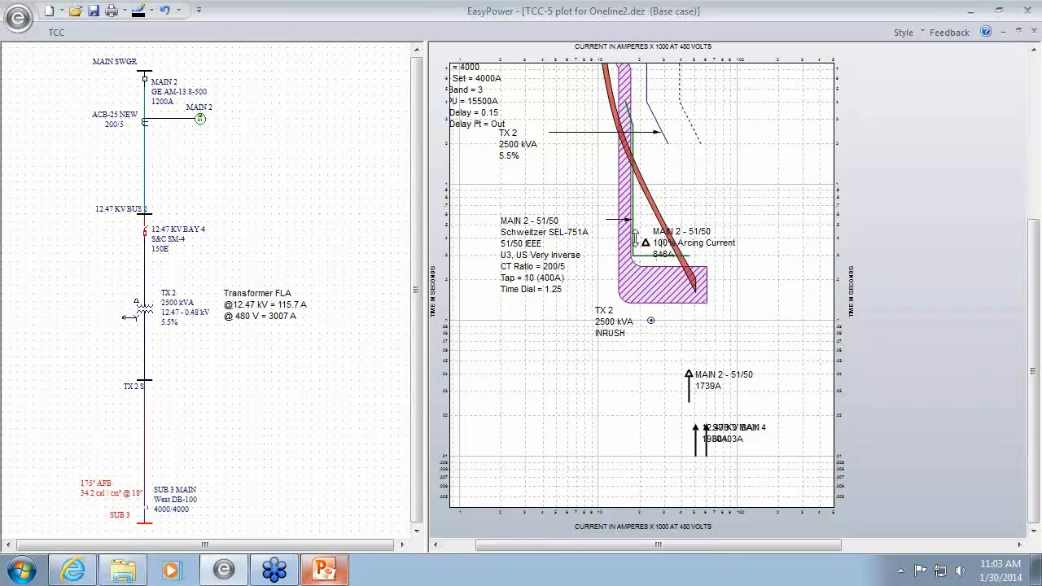
Step: Set the MAIN 2 51/50 relay's instantaneous range to Disabled
mouse_move(637, 232)
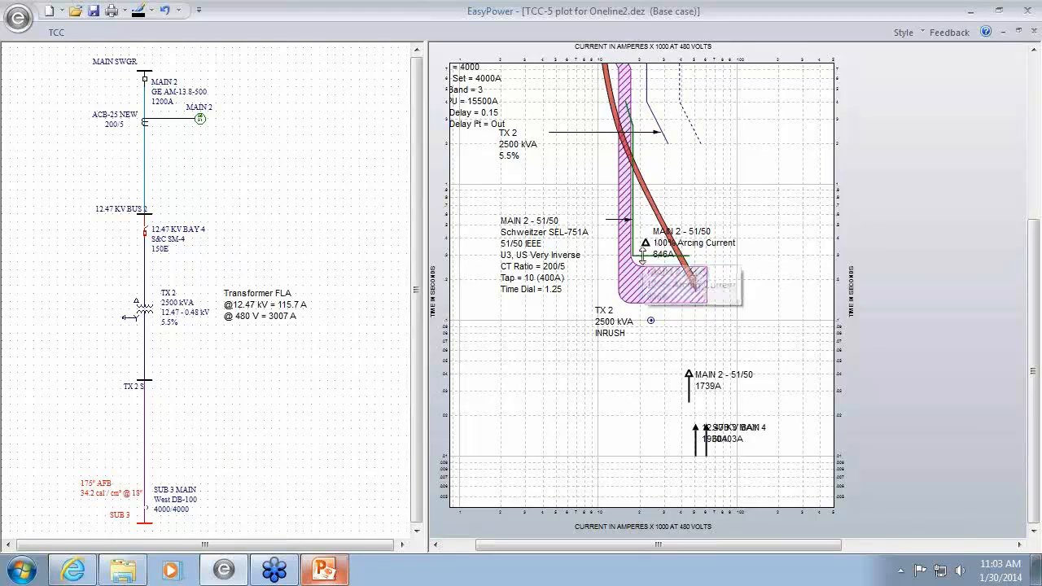
double_click(642, 255)
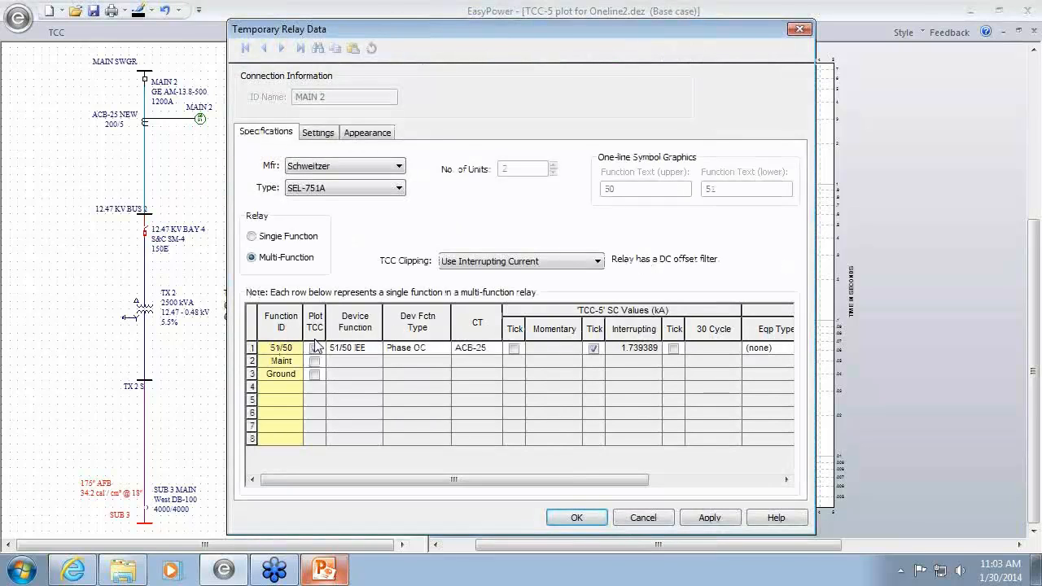
click(334, 135)
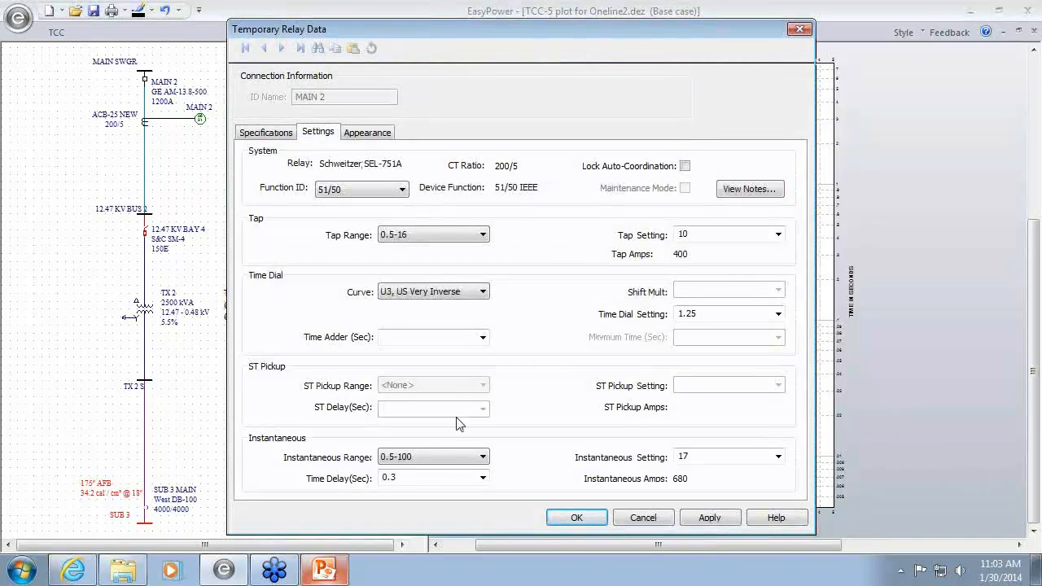
click(449, 457)
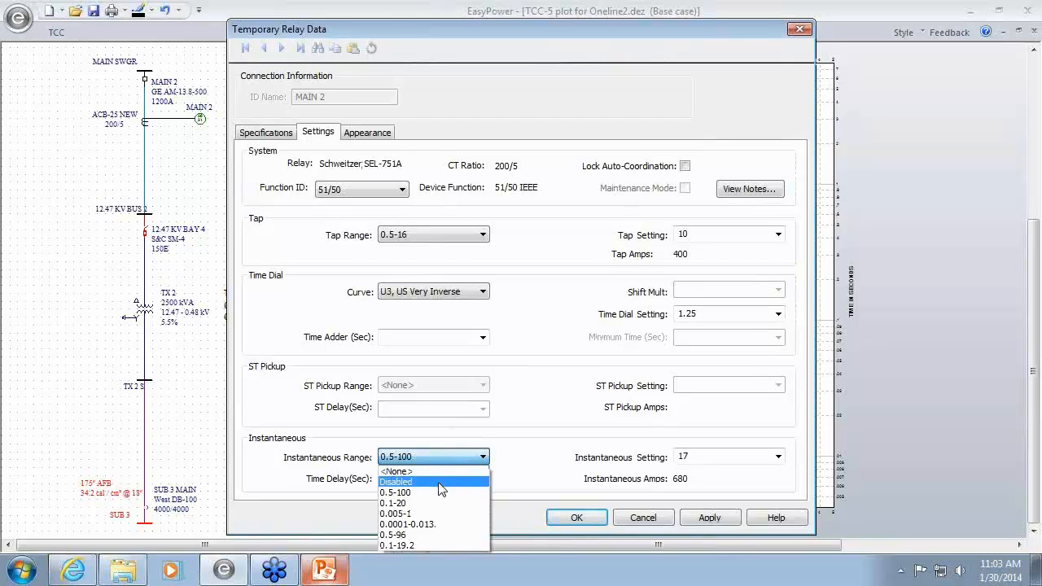
click(440, 481)
click(440, 480)
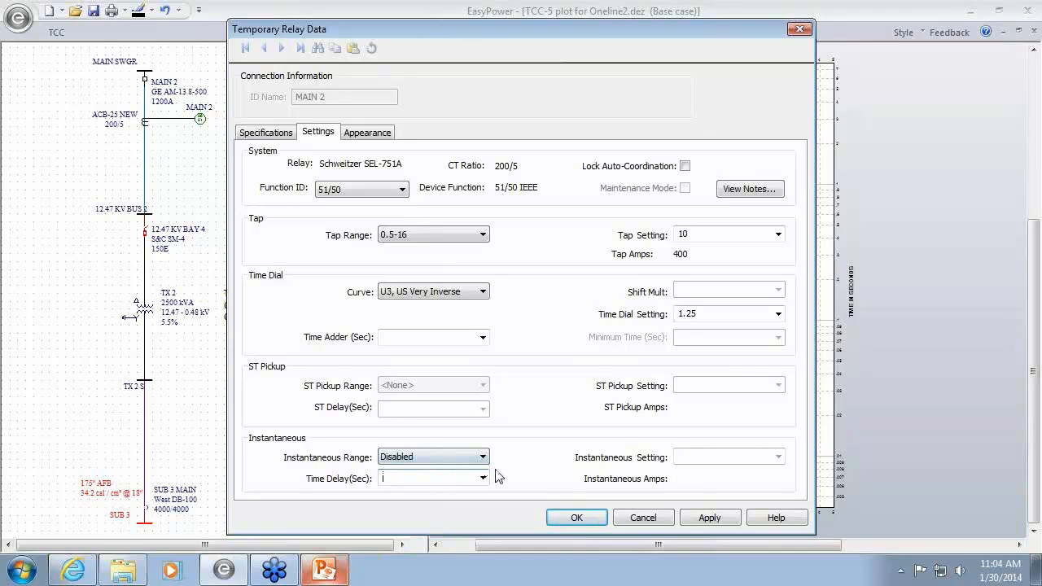
click(587, 519)
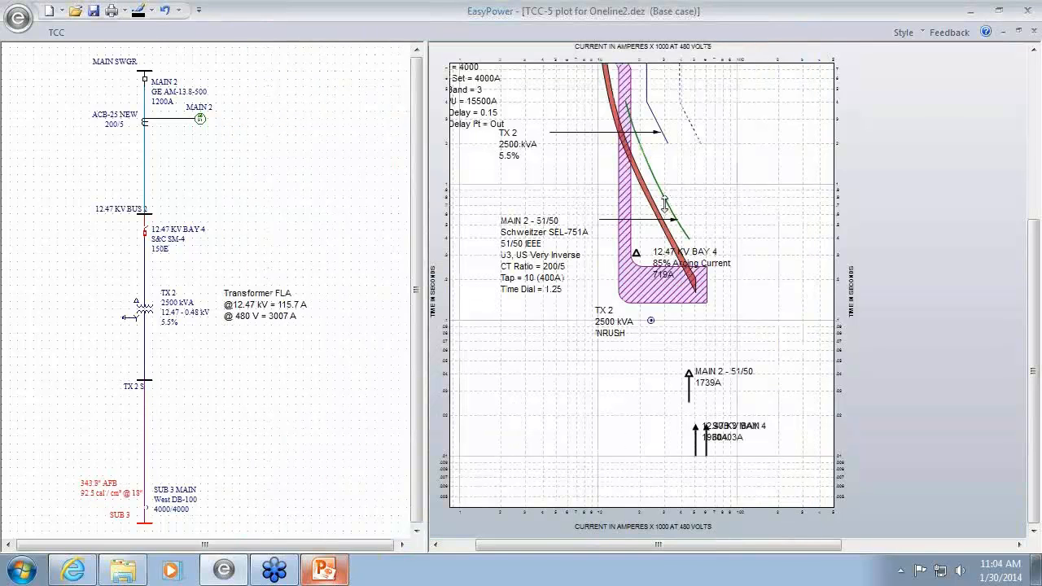
Step: Shift the MAIN 2 - 51/50 curve down to a time dial of 0.54 and back up to 1.15
drag(658, 184, 653, 220)
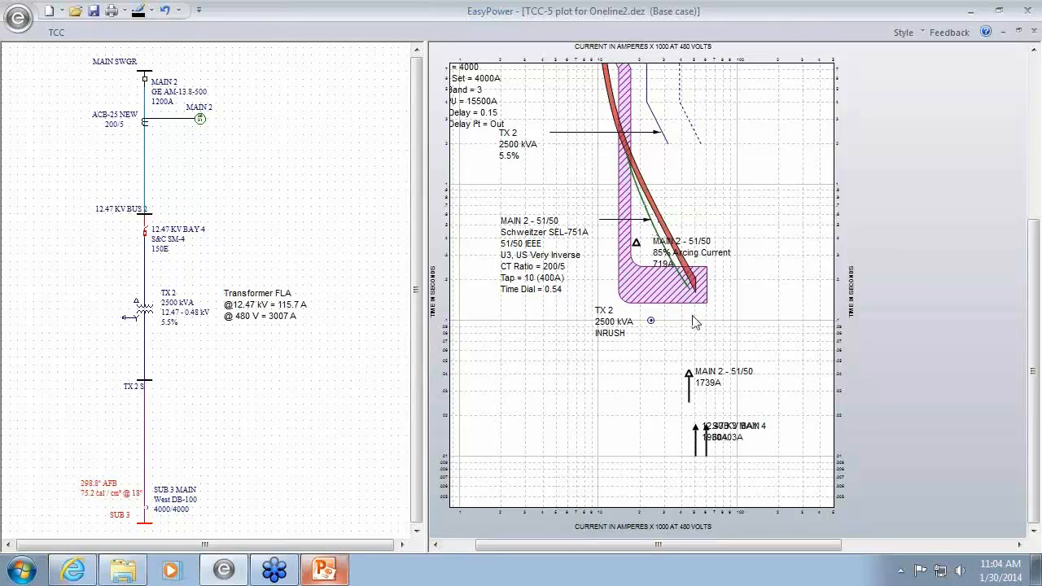
drag(644, 205, 658, 175)
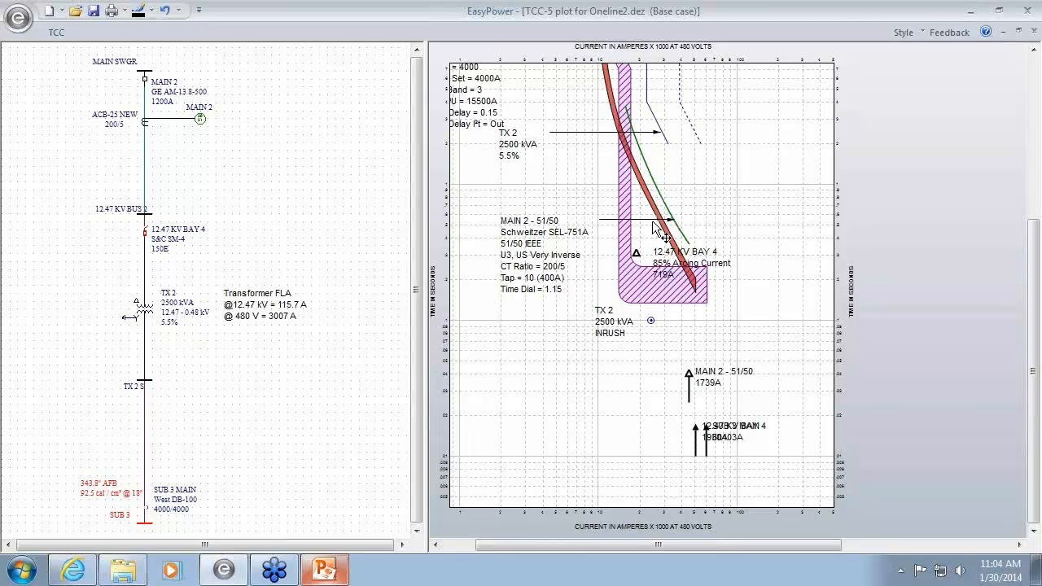
Step: Try to add the Maint function of the MAIN 2 relay to the TCC plot
double_click(651, 171)
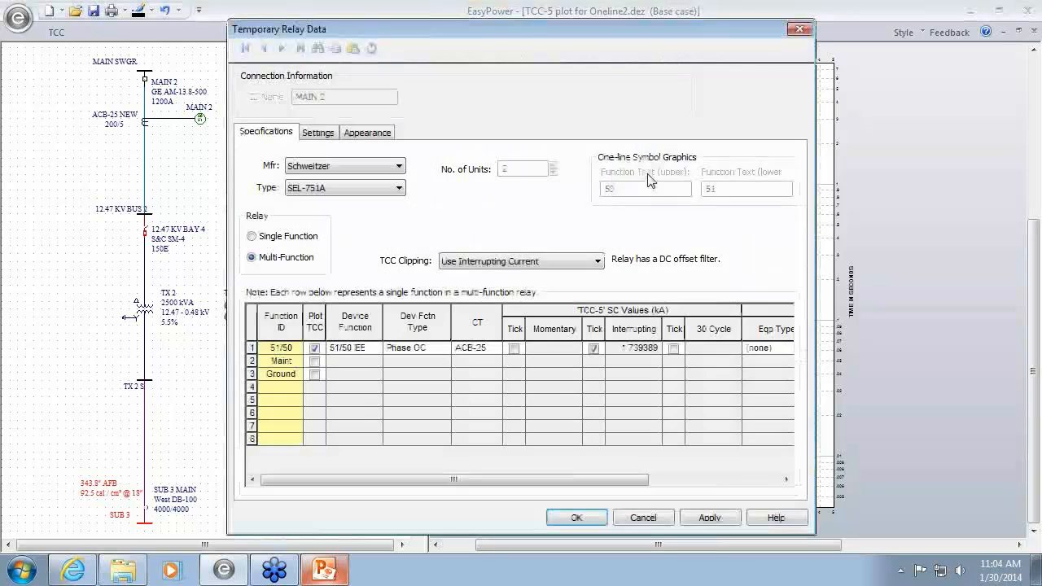
click(315, 361)
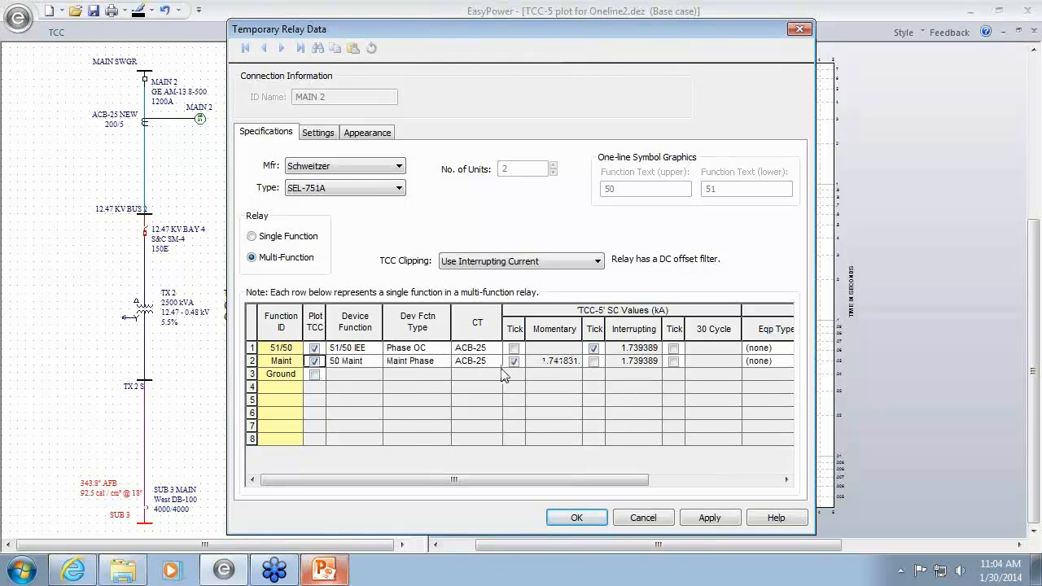
click(587, 518)
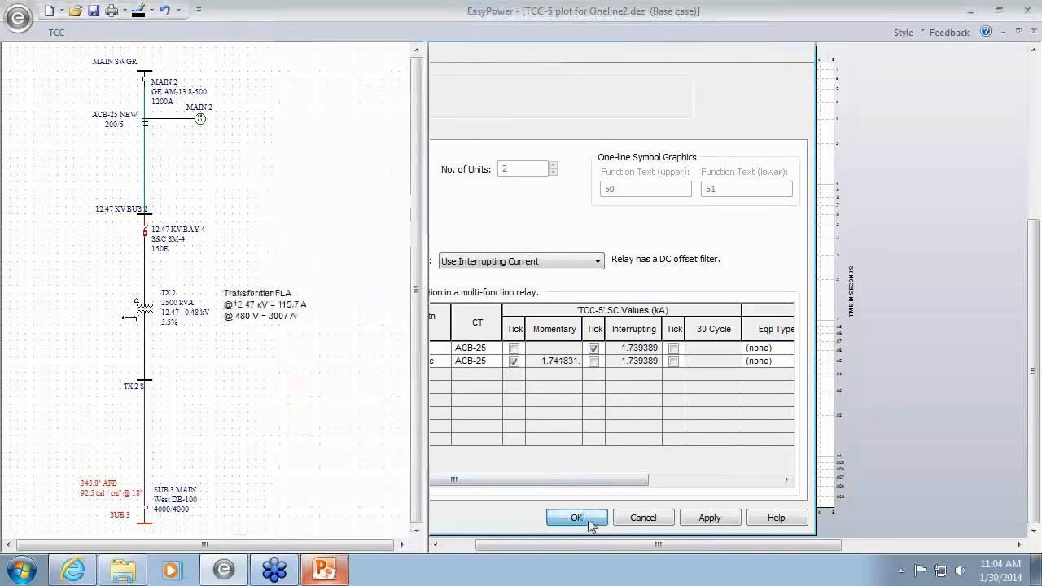
right_click(643, 160)
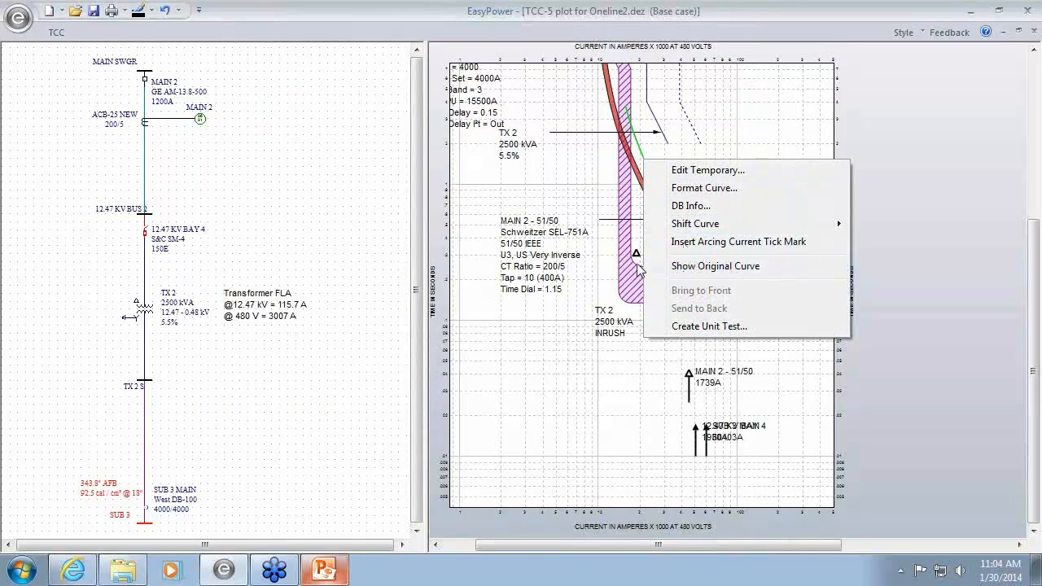
click(550, 355)
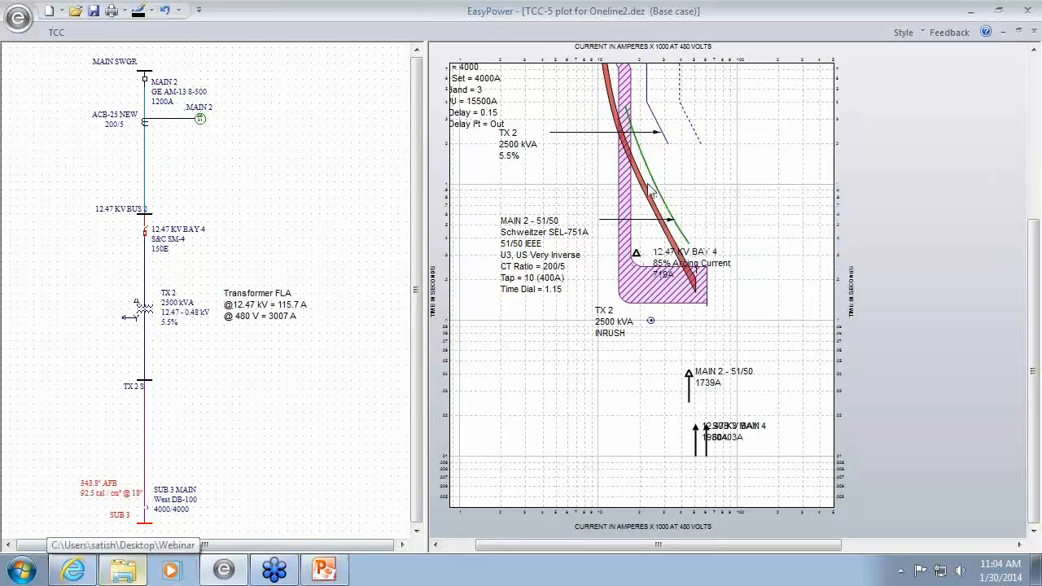
Step: Turn on maintenance mode for the MAIN 2 relay in the one-line beside the plot
right_click(202, 119)
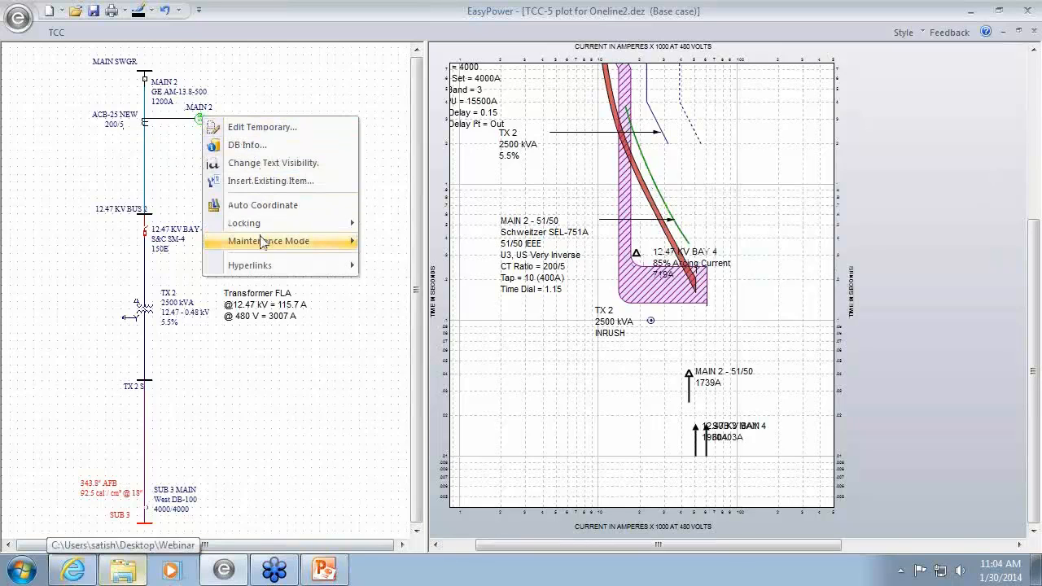
mouse_move(308, 241)
click(424, 244)
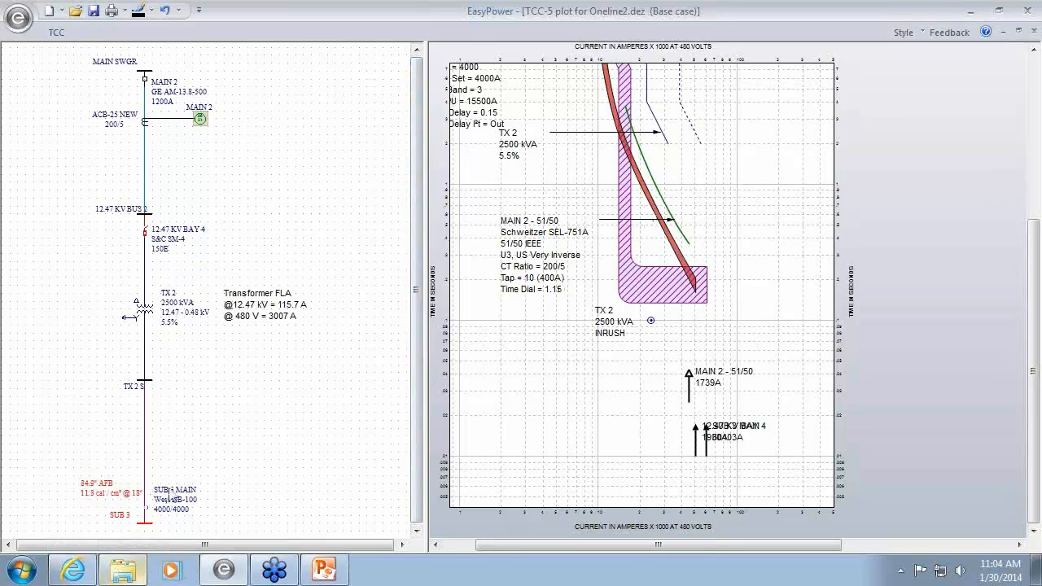
Step: Enable TCC plotting of the MAIN 2 relay's Maint function alongside its 51/50 function
right_click(652, 178)
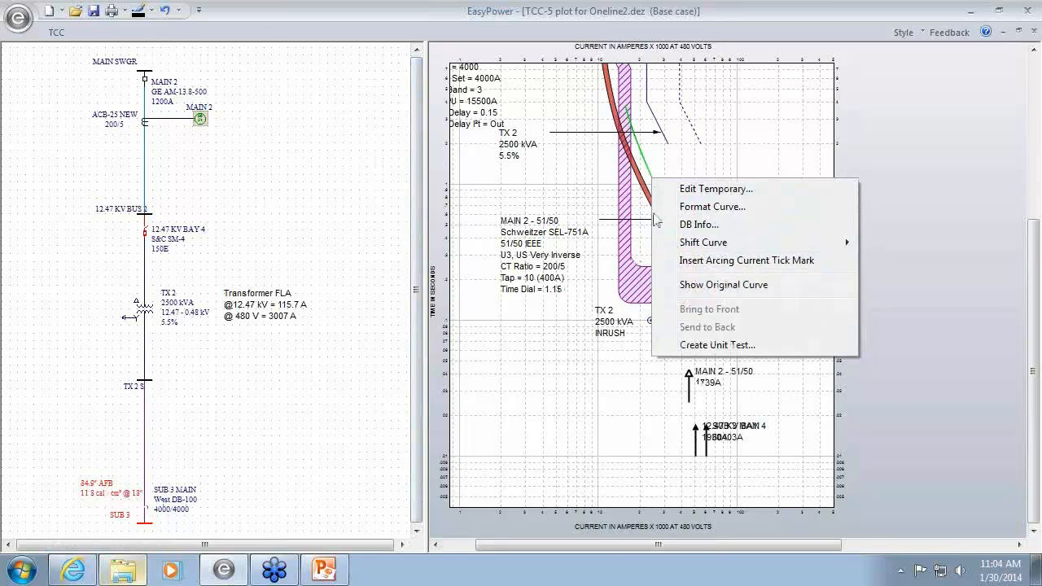
click(658, 188)
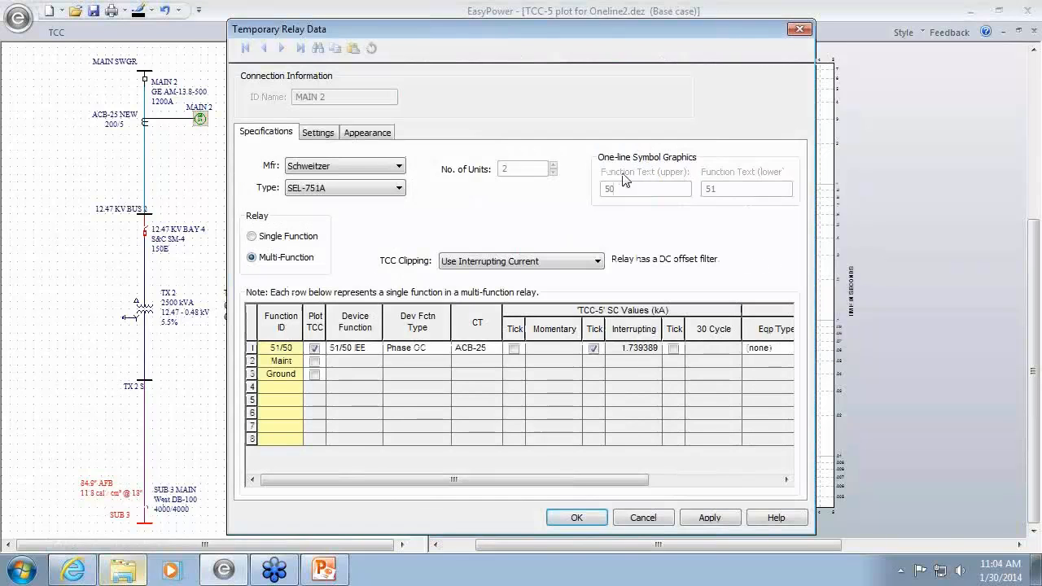
click(315, 360)
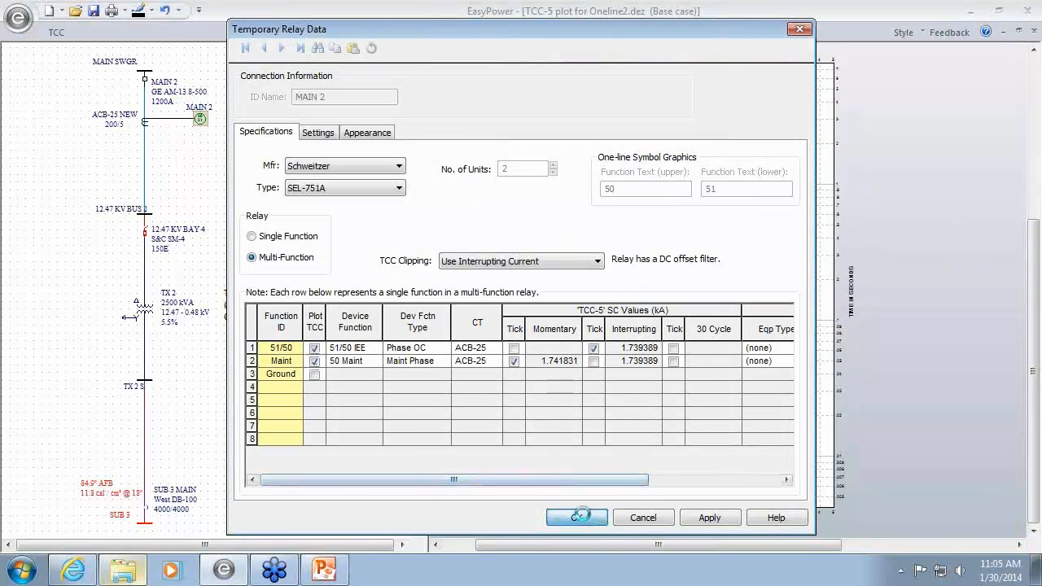
click(577, 516)
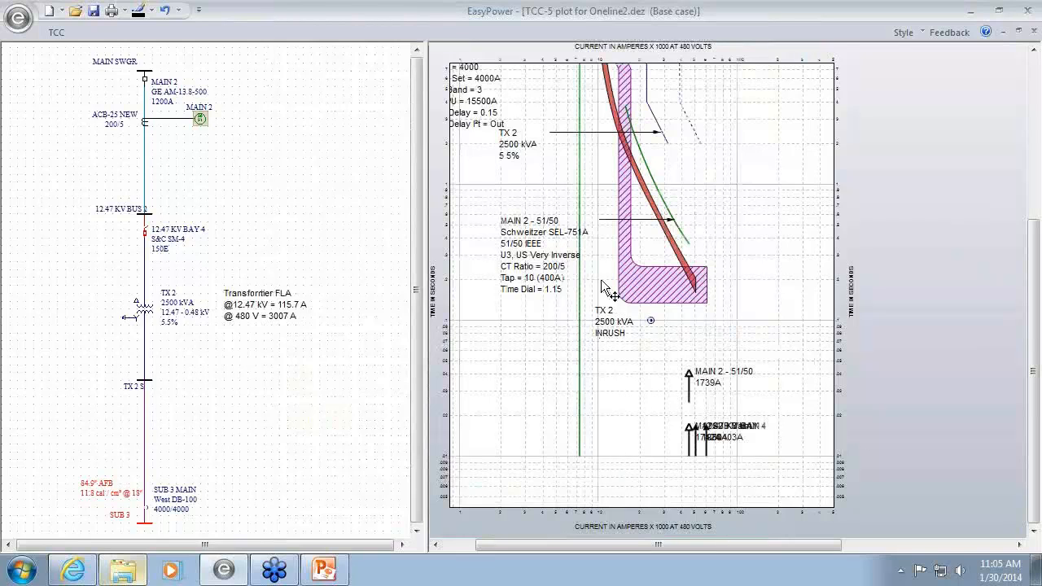
Step: Shift the MAIN 2 - Maint curve to a maintenance instantaneous pickup of about 11.5 (460A), just below the TX 2 inrush point
scroll(606, 345, down, 3)
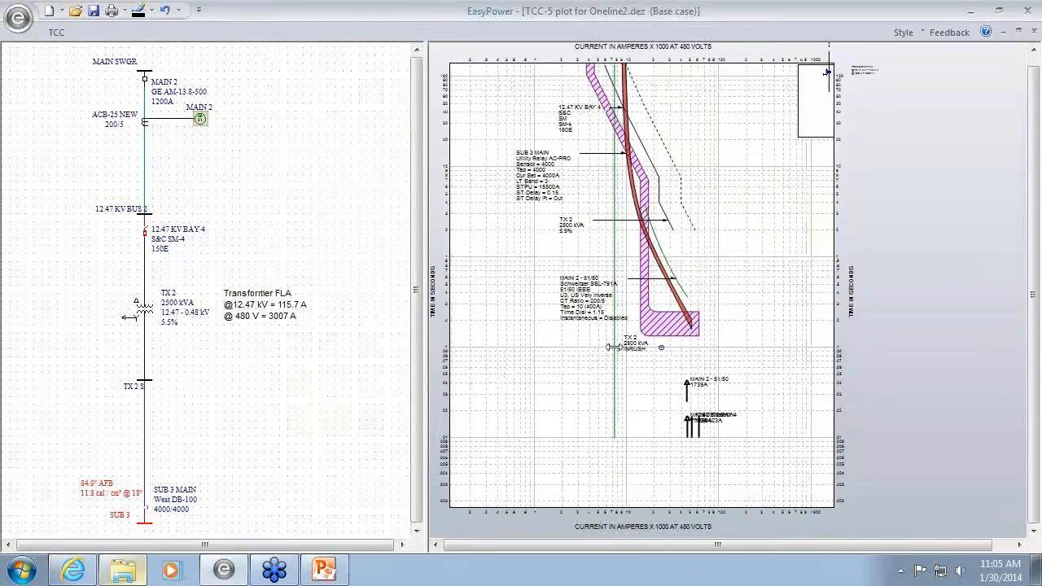
mouse_move(618, 348)
drag(618, 349, 632, 371)
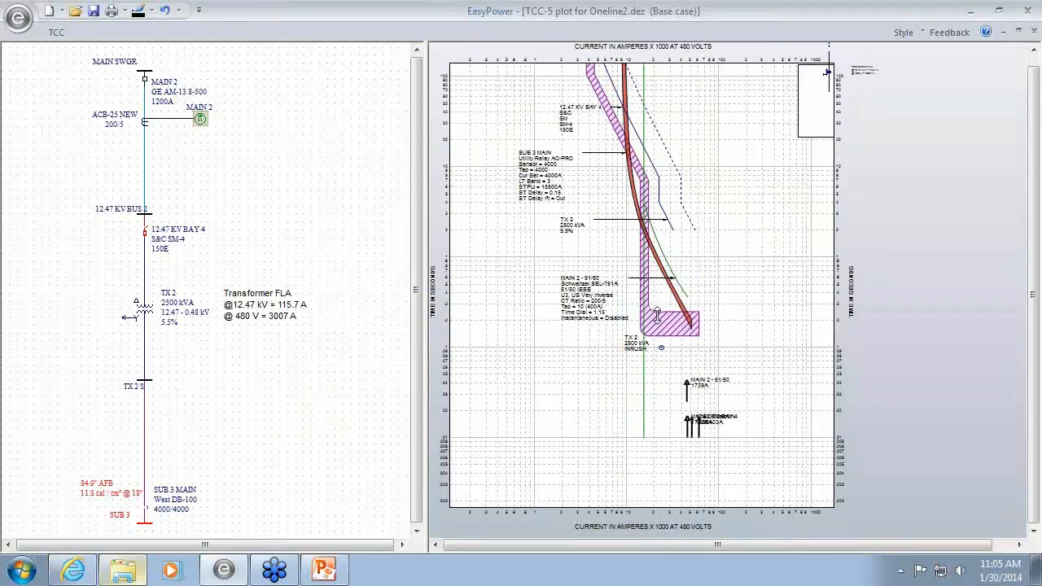
drag(643, 385, 633, 386)
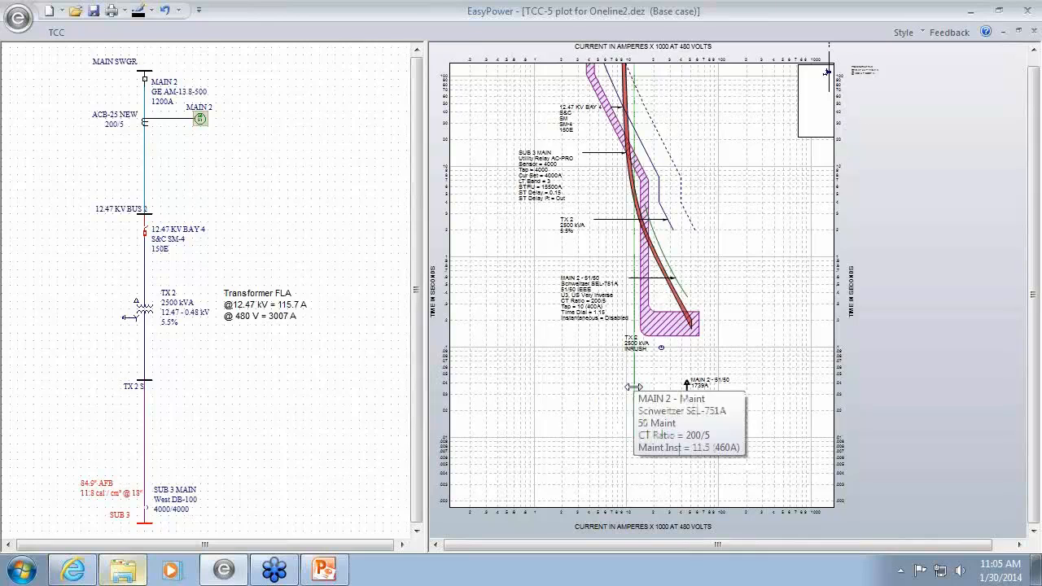
mouse_move(633, 387)
mouse_down()
mouse_move(651, 386)
mouse_move(633, 391)
mouse_up()
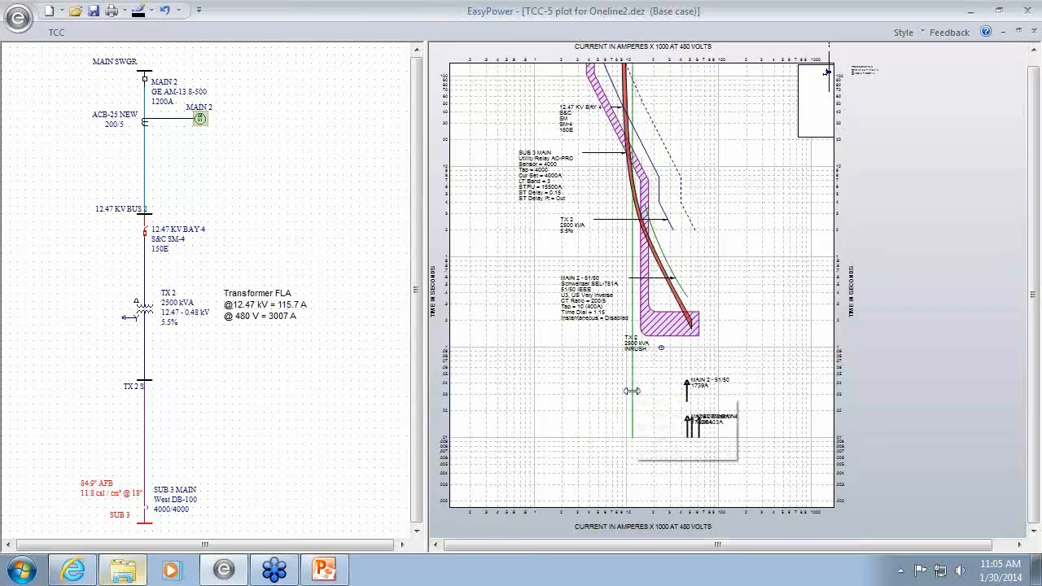
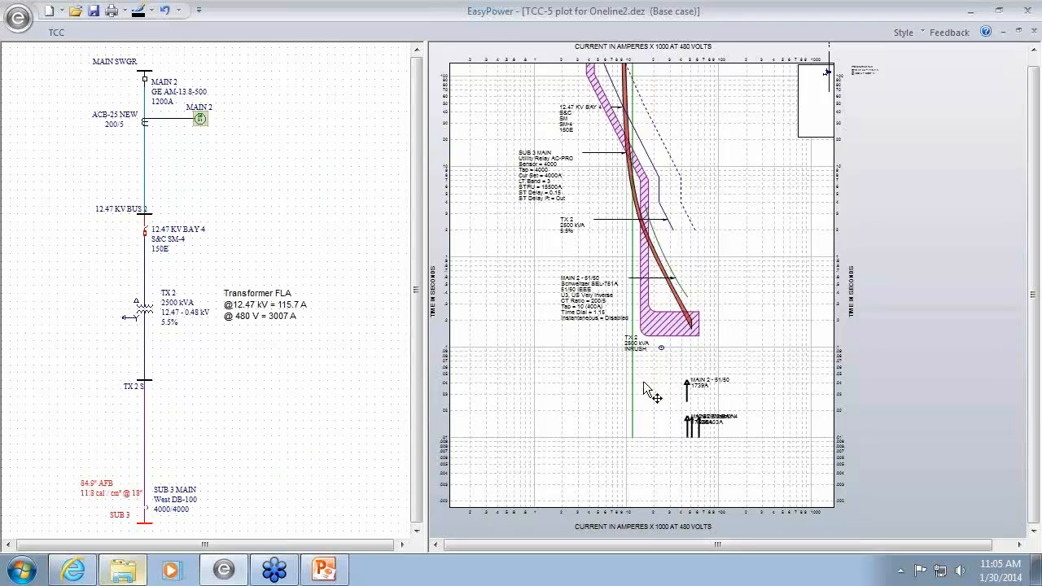
Step: Close the TCC-5 plot and clear the selection on the Oneline2 one-line
mouse_move(632, 382)
click(1033, 30)
click(561, 322)
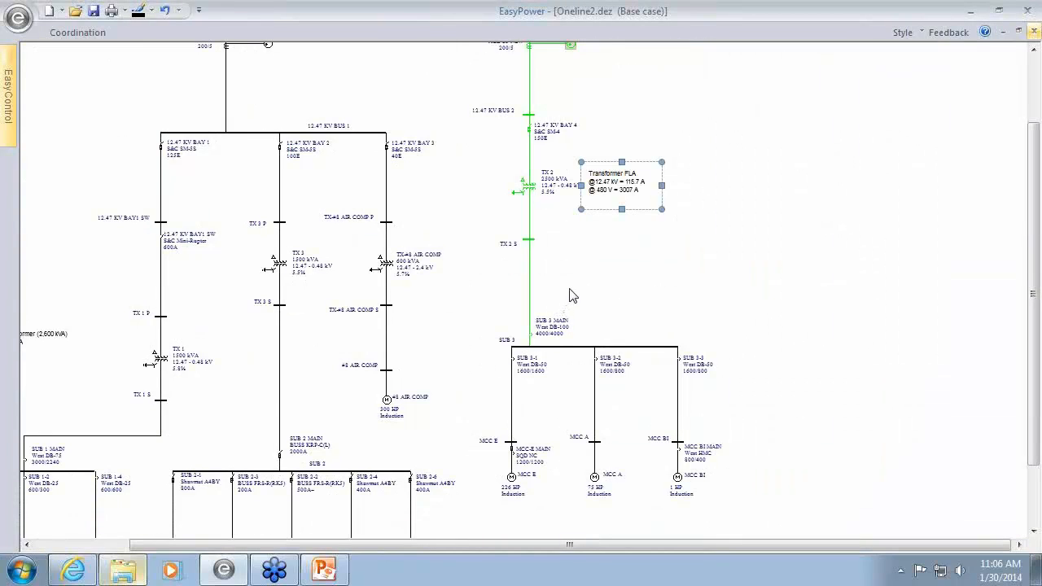
click(572, 296)
Step: Fault the SUB 1, SUB 2 and #8 AIR COMP buses together and move SUB 2's arc-flash label clear of the SUB 2 MAIN text
drag(477, 187, 526, 301)
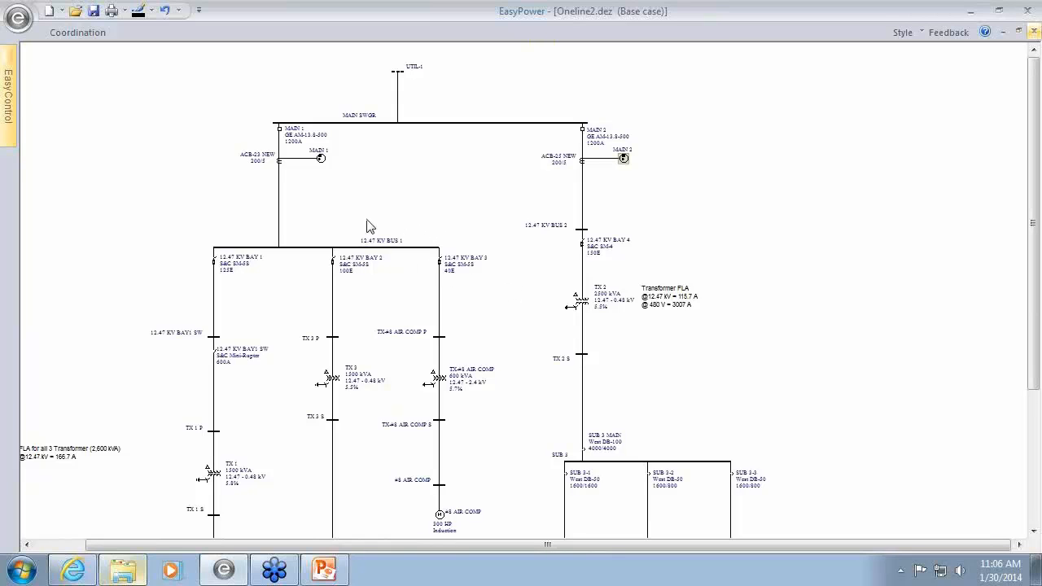
drag(341, 225, 451, 181)
scroll(451, 181, down, 1)
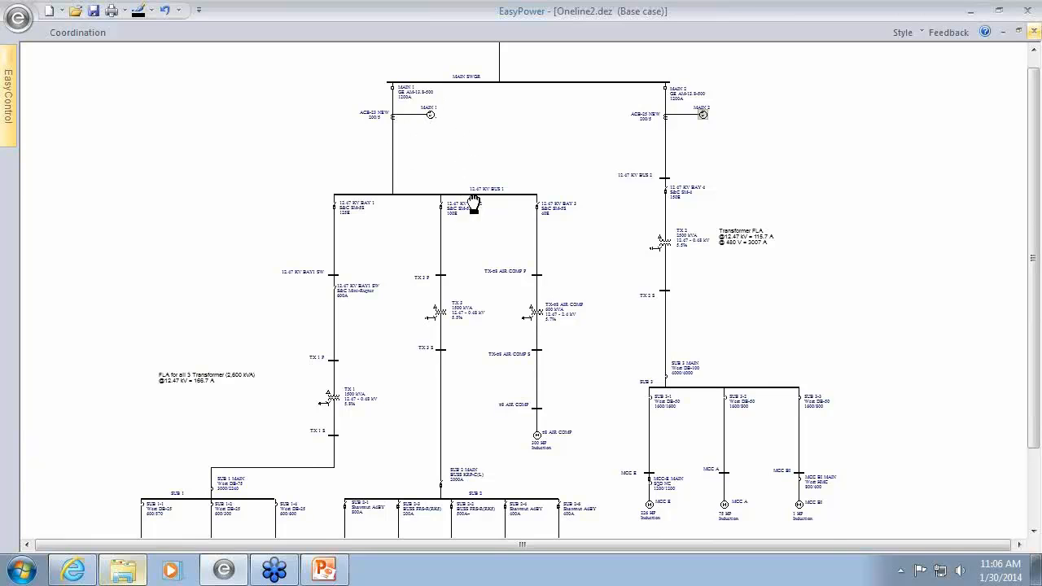
scroll(472, 205, up, 3)
scroll(438, 259, up, 1)
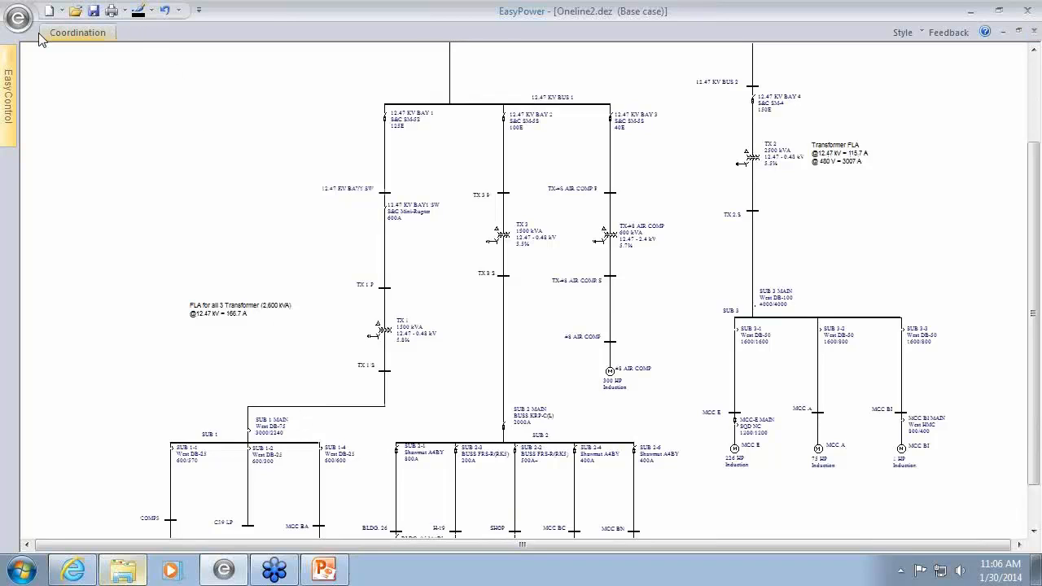
click(300, 443)
shift+click(456, 443)
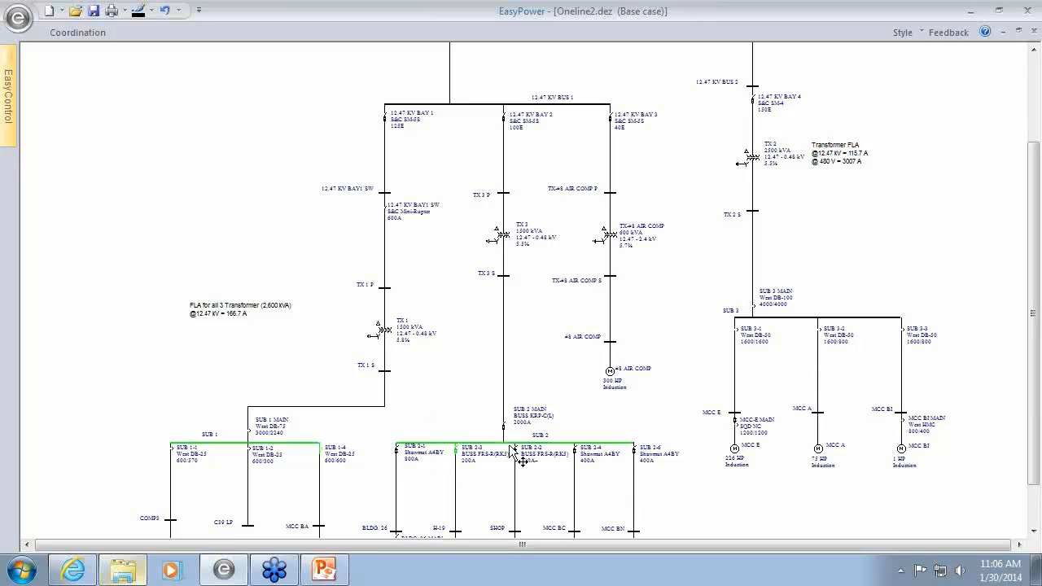
shift+click(601, 323)
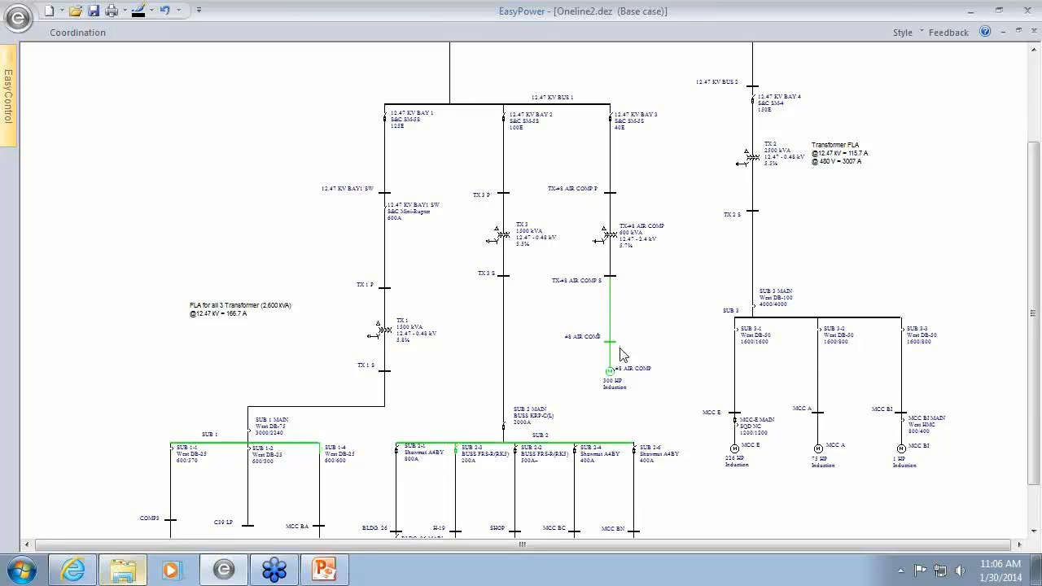
click(54, 33)
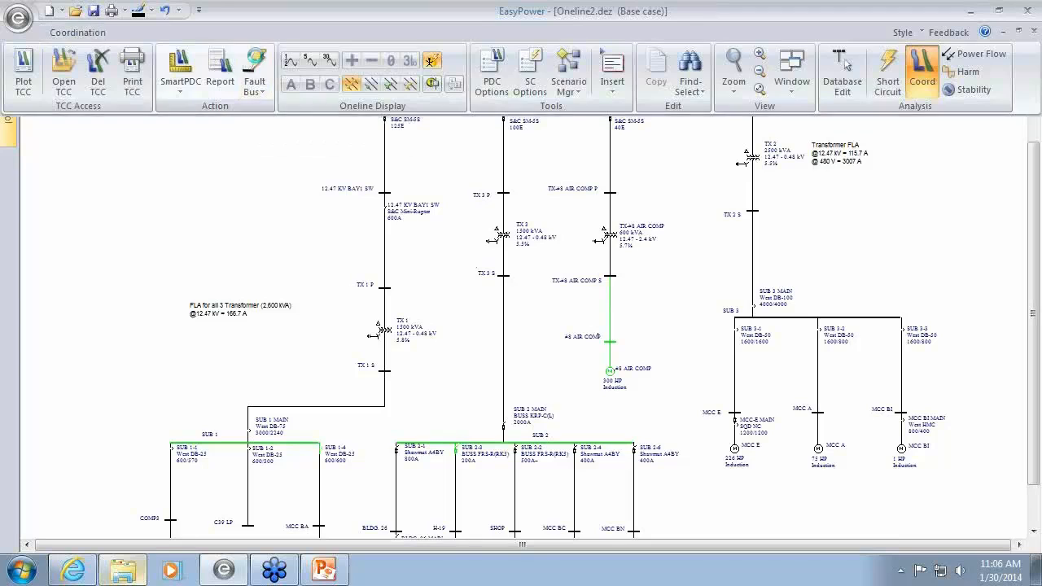
click(259, 67)
scroll(492, 398, up, 3)
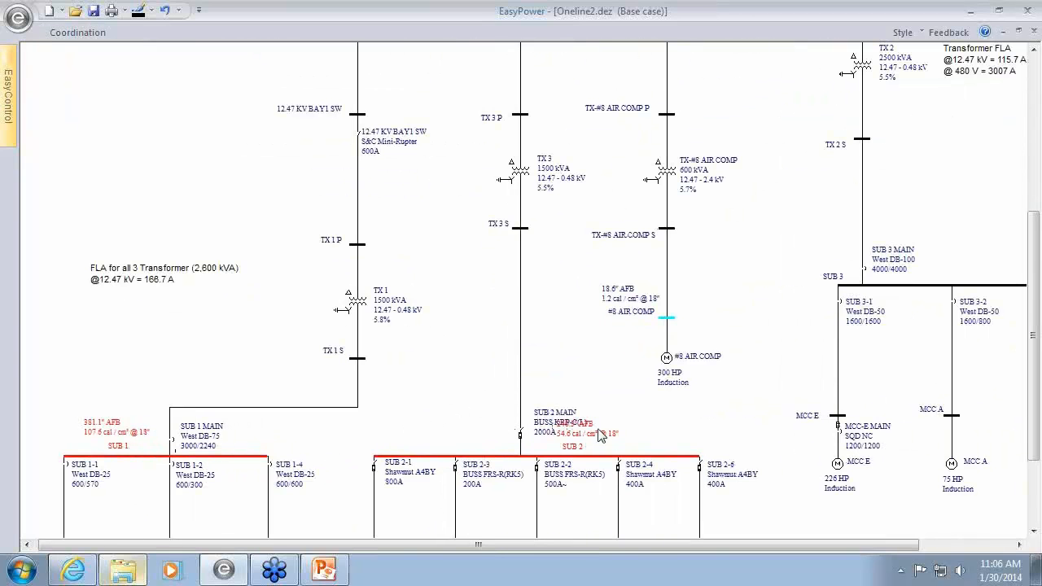
drag(605, 436, 654, 432)
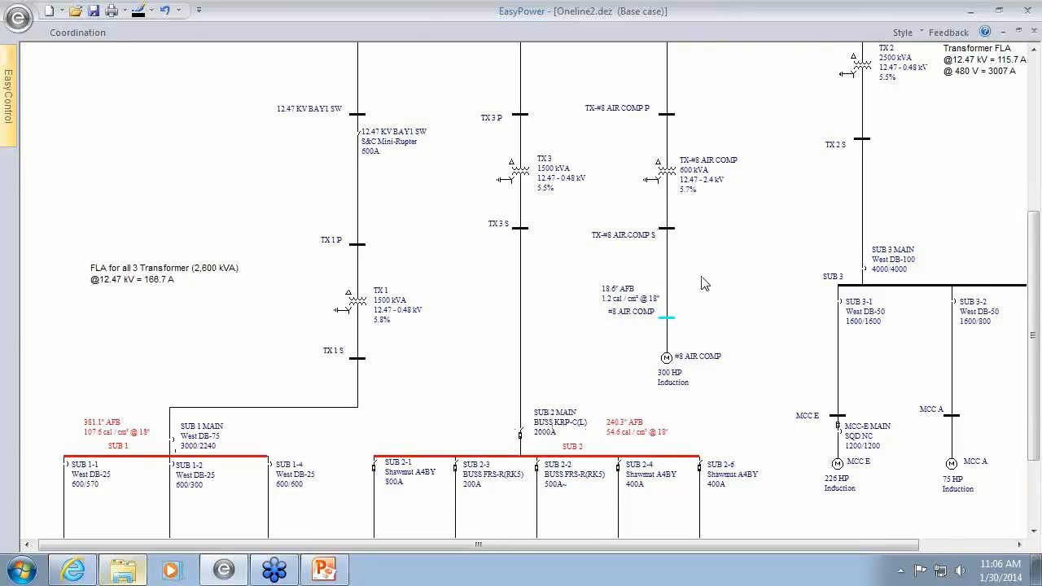
Step: Examine the feeders and protective devices from MAIN 1 through 12.47 KV BUS 1 to the faulted SUB 1, SUB 2 and #8 AIR COMP buses
scroll(710, 272, down, 1)
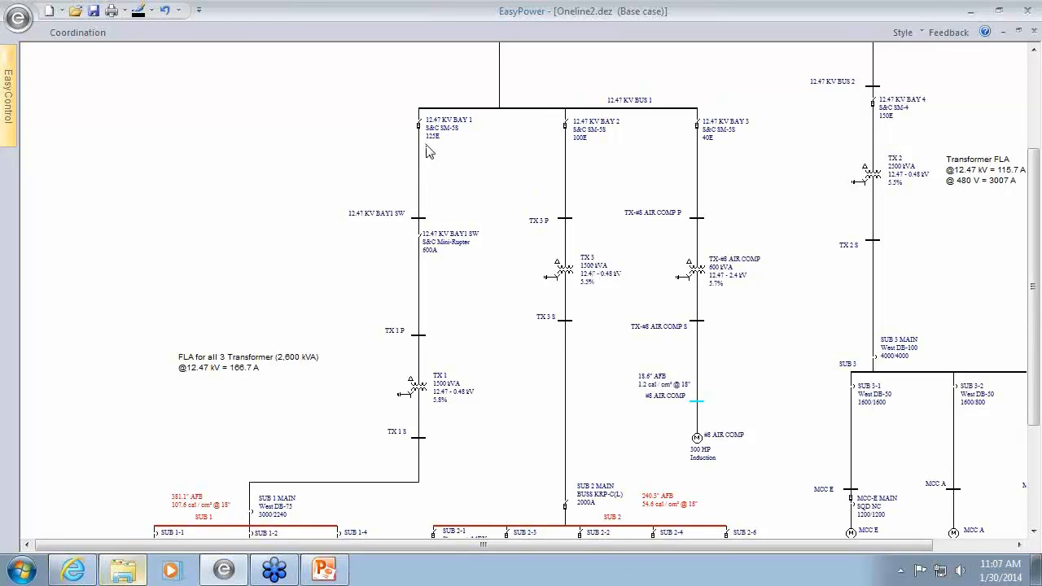
drag(489, 453, 567, 355)
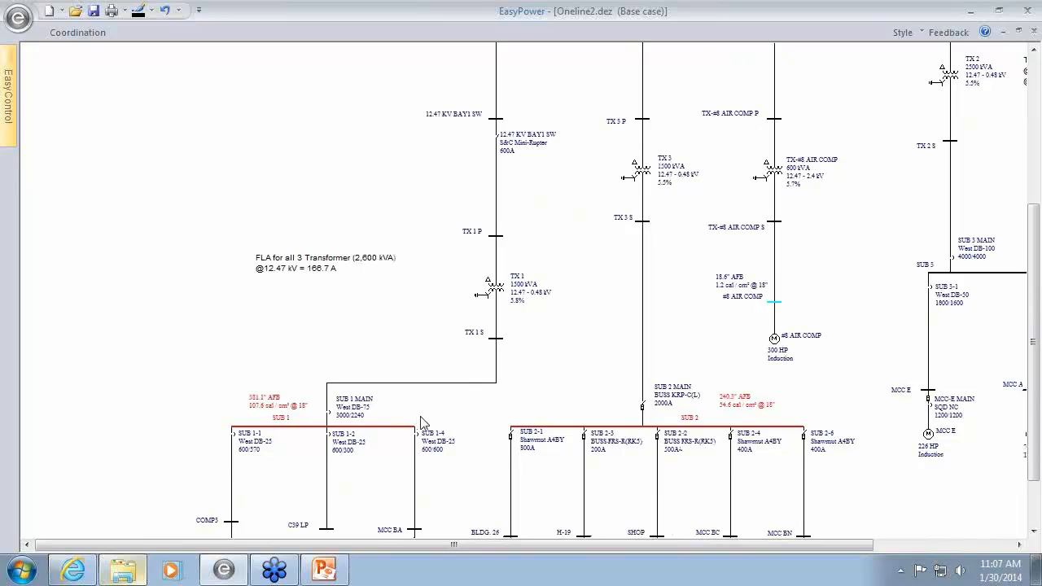
drag(419, 346, 424, 437)
scroll(424, 427, down, 1)
scroll(424, 427, down, 1)
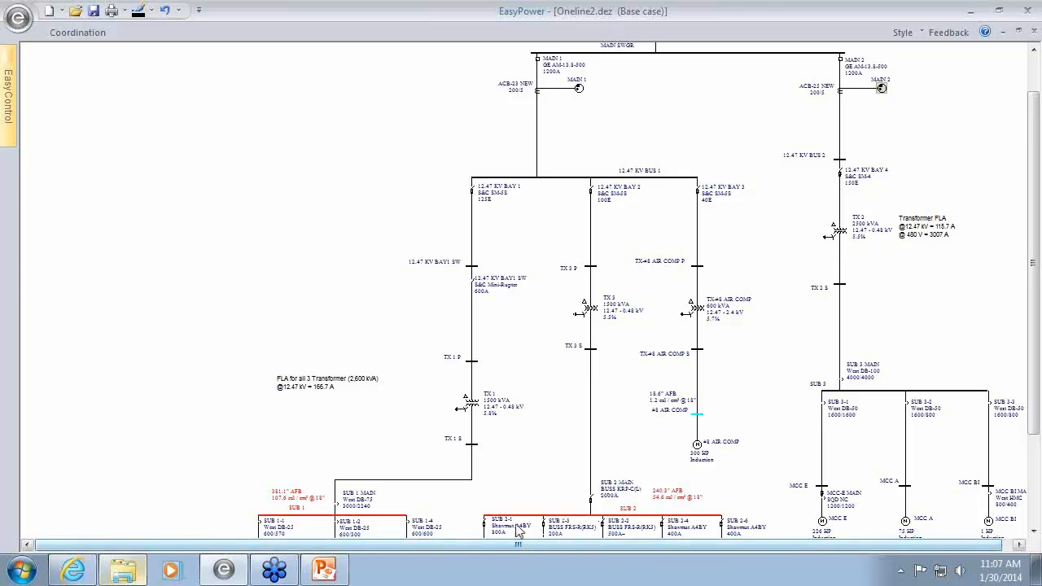
drag(557, 484, 540, 422)
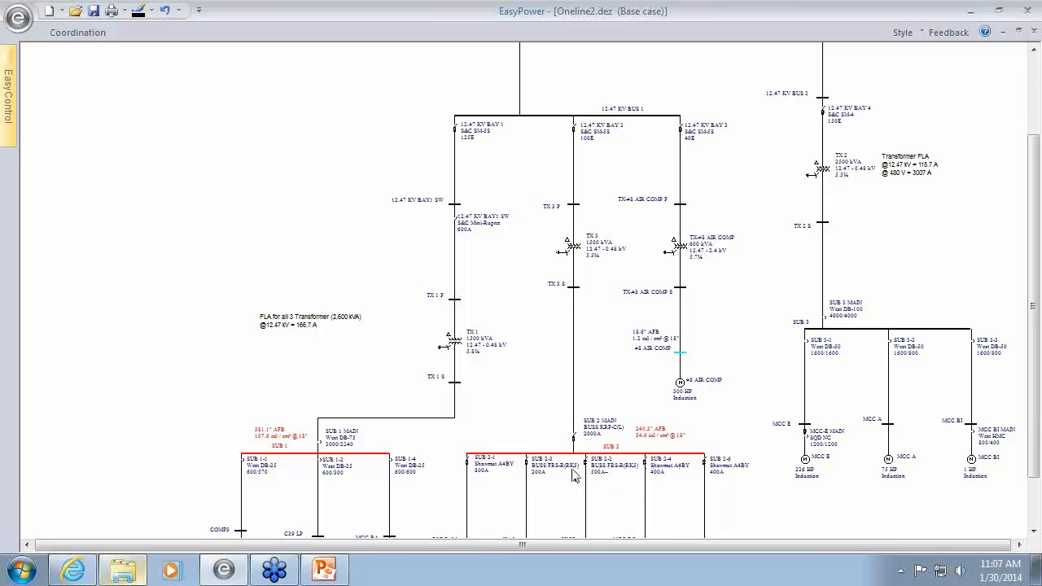
scroll(559, 456, down, 2)
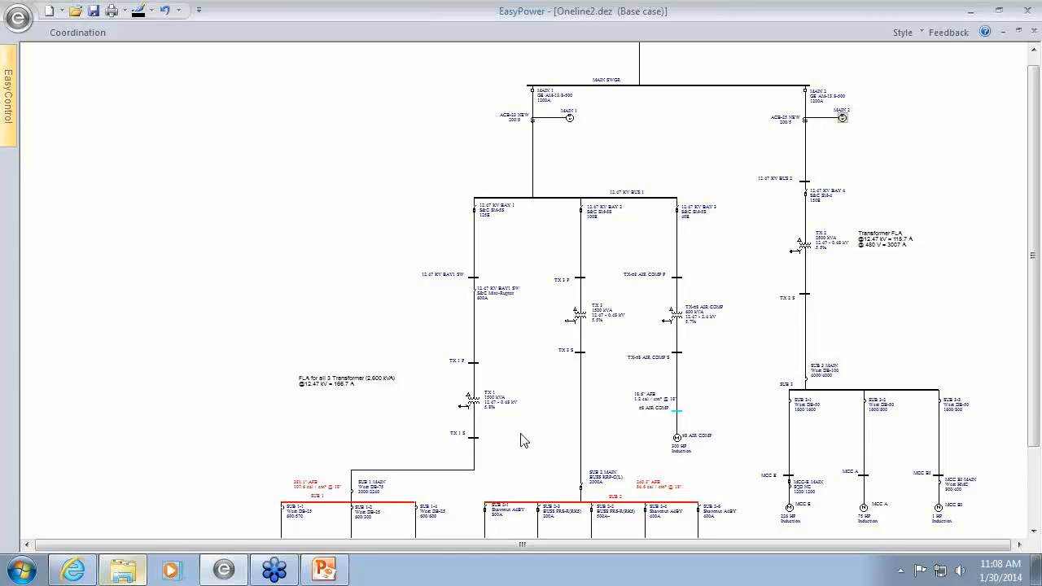
drag(523, 440, 518, 309)
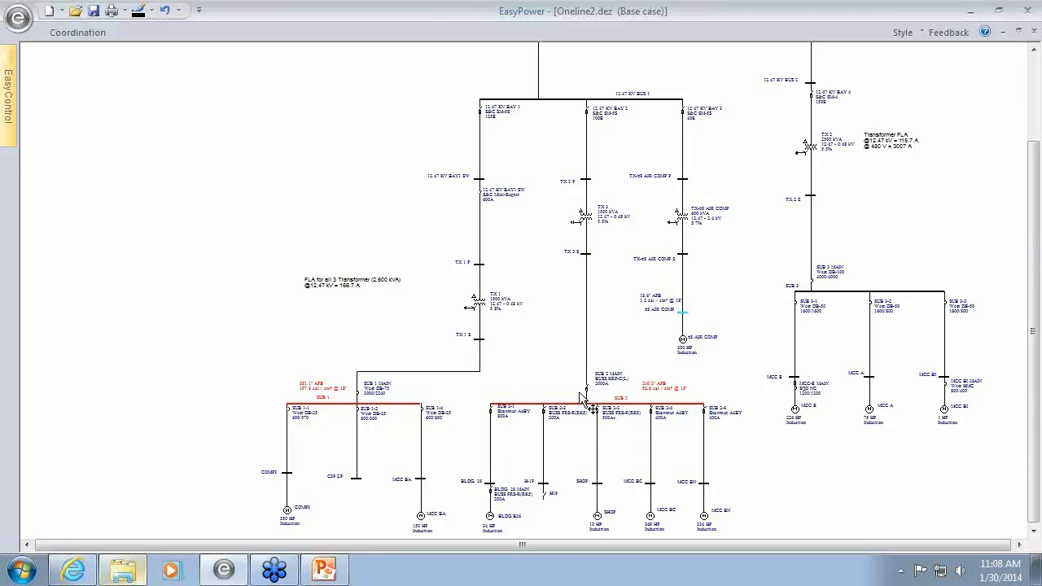
drag(558, 322, 562, 352)
scroll(567, 359, down, 1)
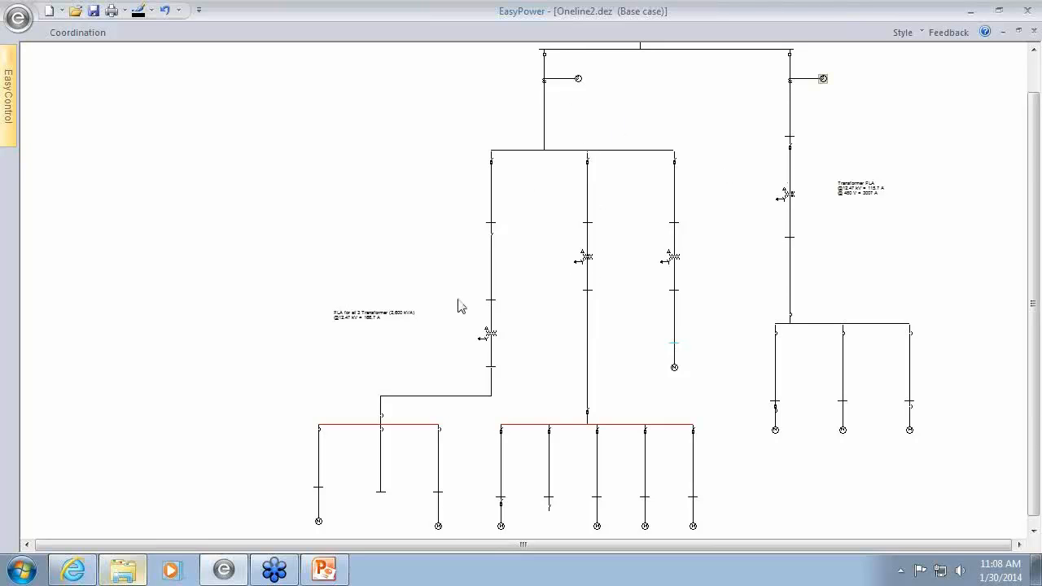
scroll(398, 367, up, 1)
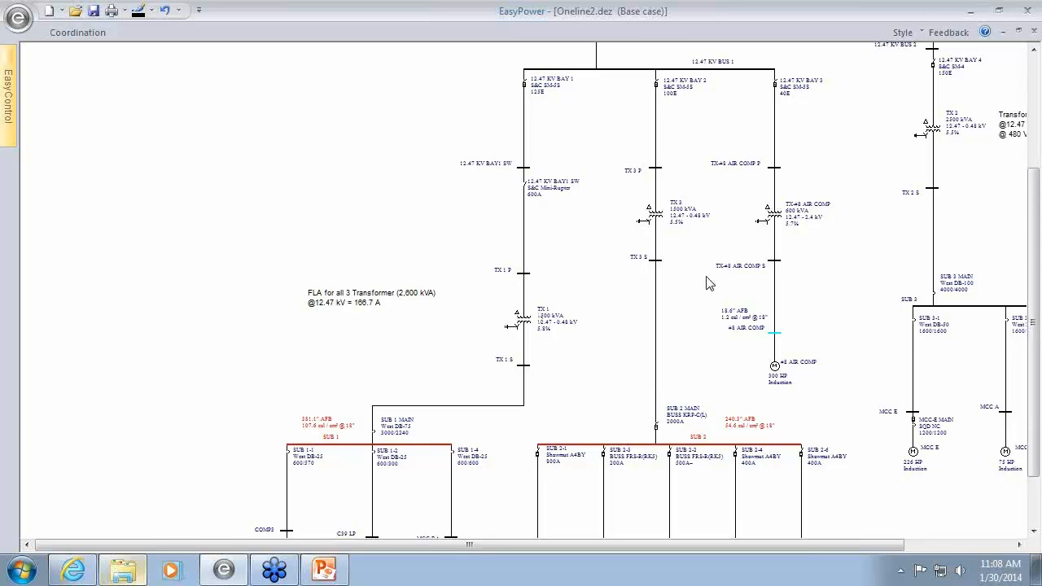
scroll(627, 106, up, 2)
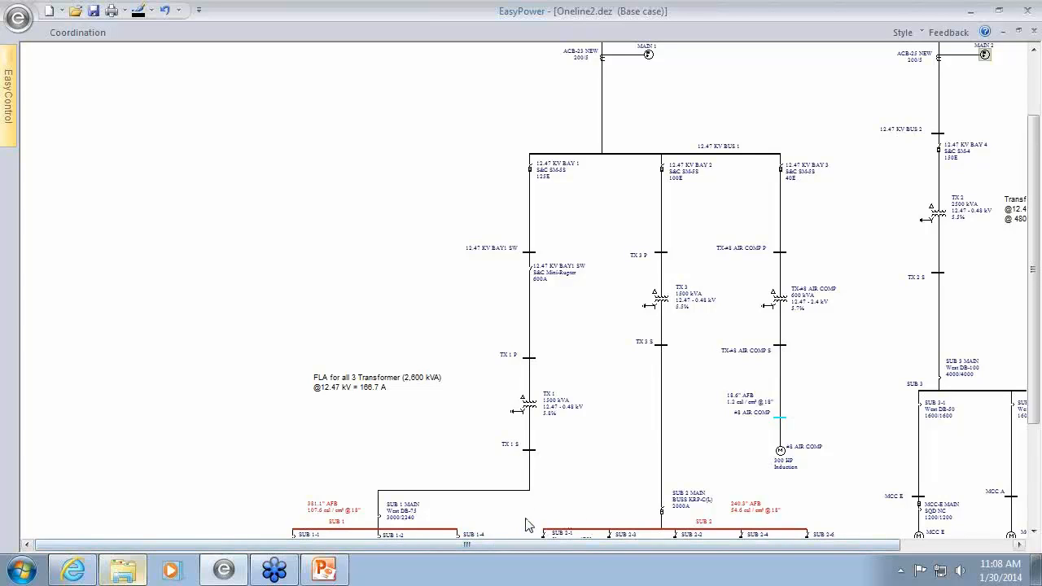
scroll(542, 506, down, 1)
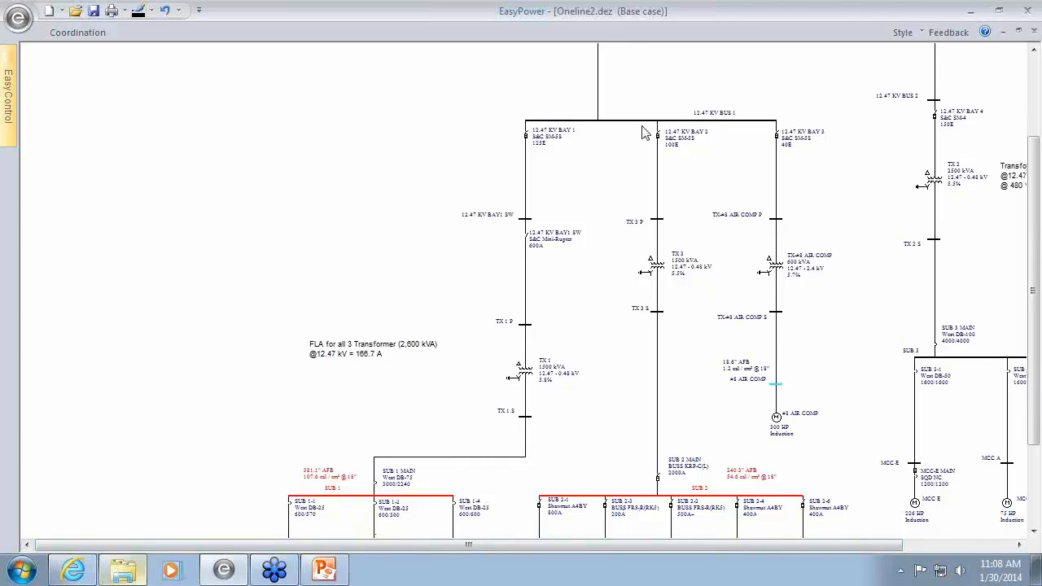
Step: Plot a TCC of the path from MAIN 1 through 12.47 KV BUS 1, 12.47 KV BAY 2 and TX 3 to SUB 2
drag(638, 127, 677, 498)
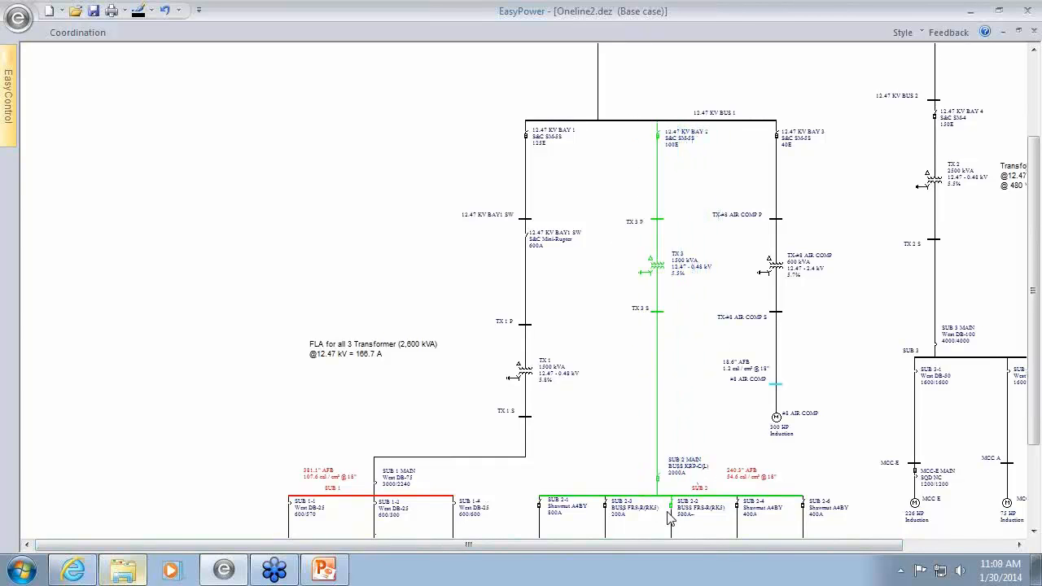
scroll(621, 372, up, 2)
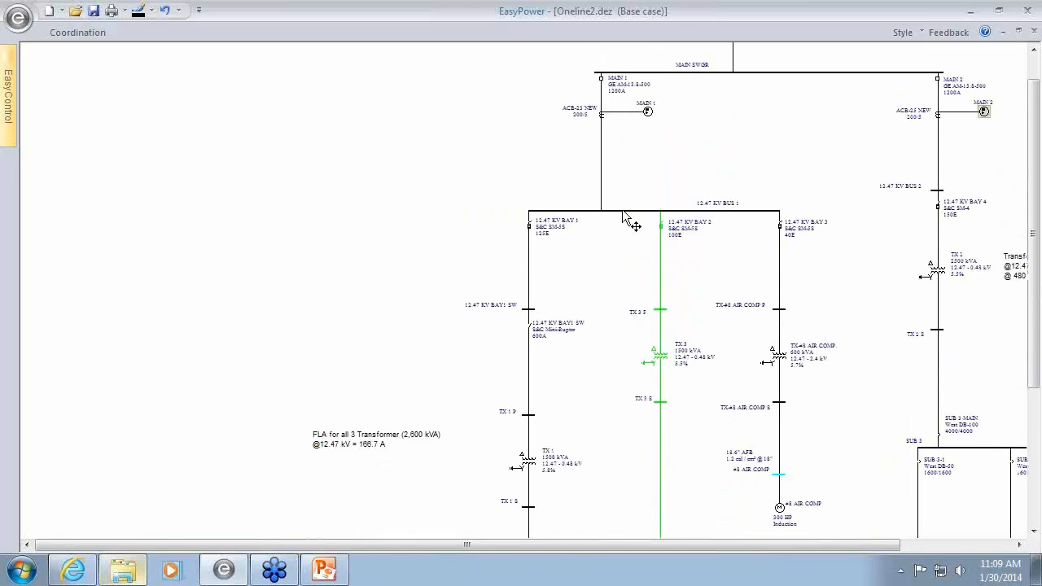
drag(648, 220, 586, 84)
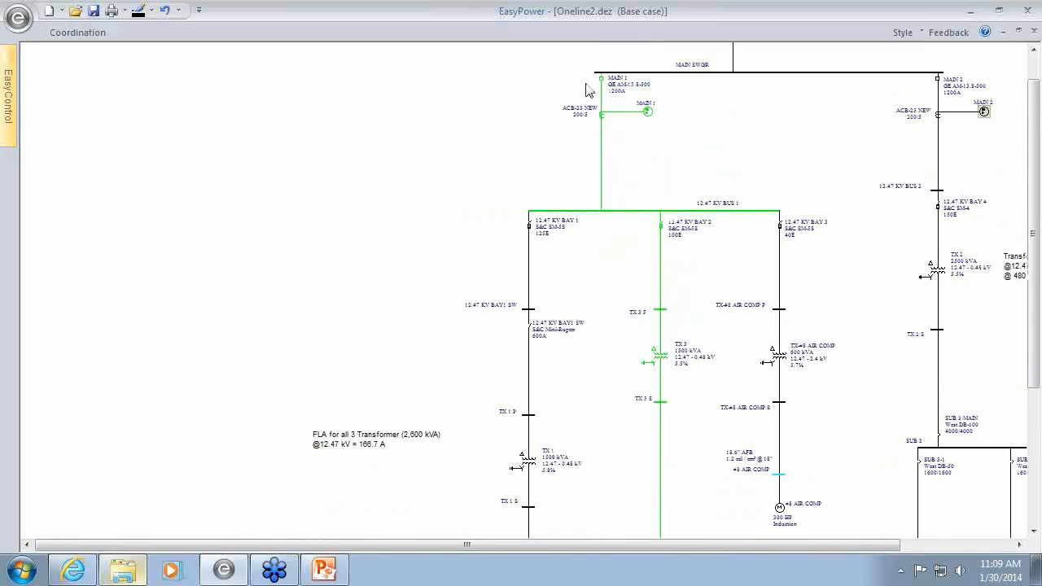
click(57, 34)
click(23, 69)
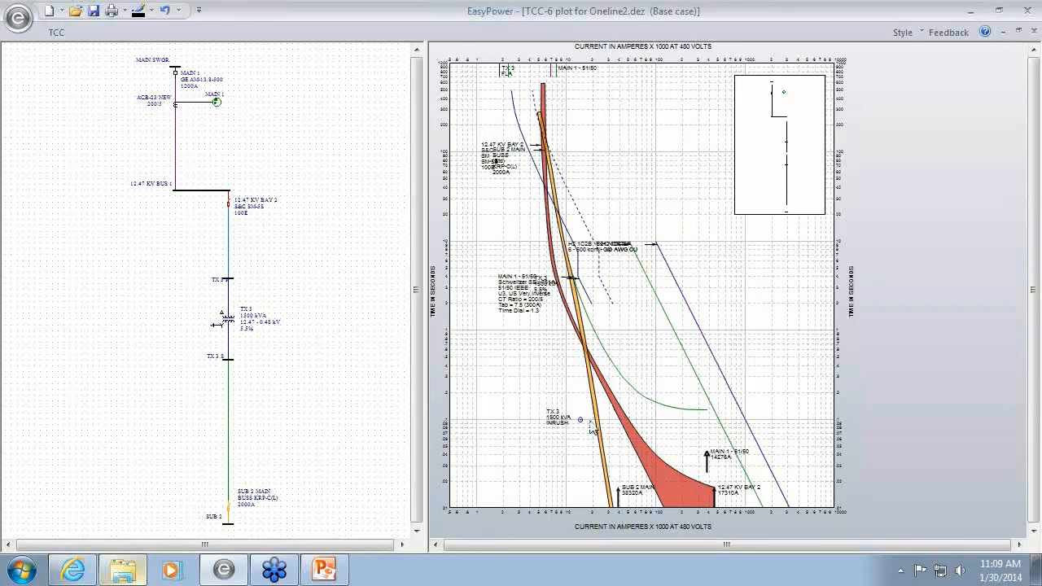
Step: Fault the SUB 2 bus in the TCC one-line and display its arc-flash boundary and incident energy
scroll(252, 499, down, 2)
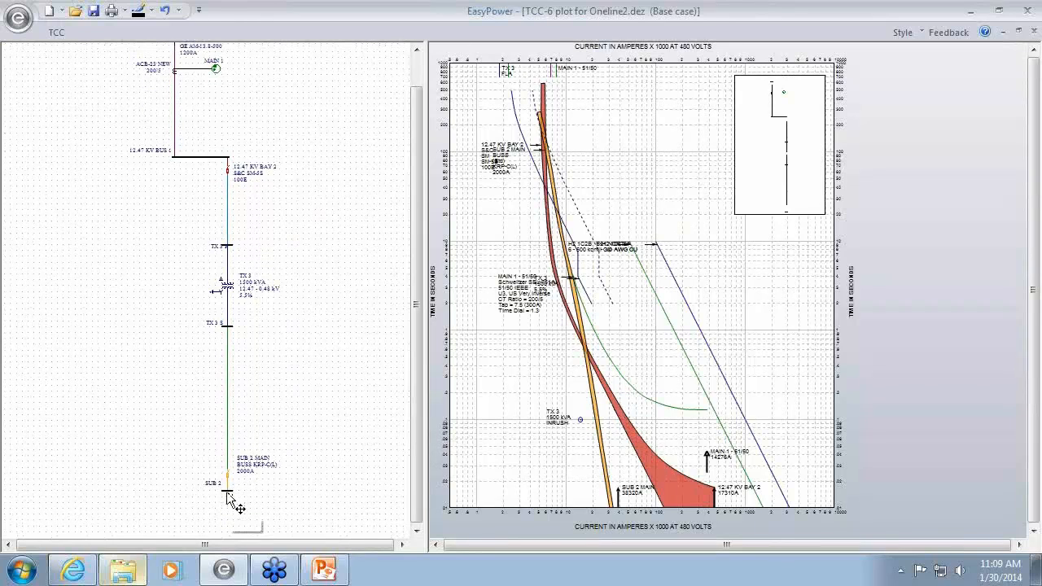
click(228, 492)
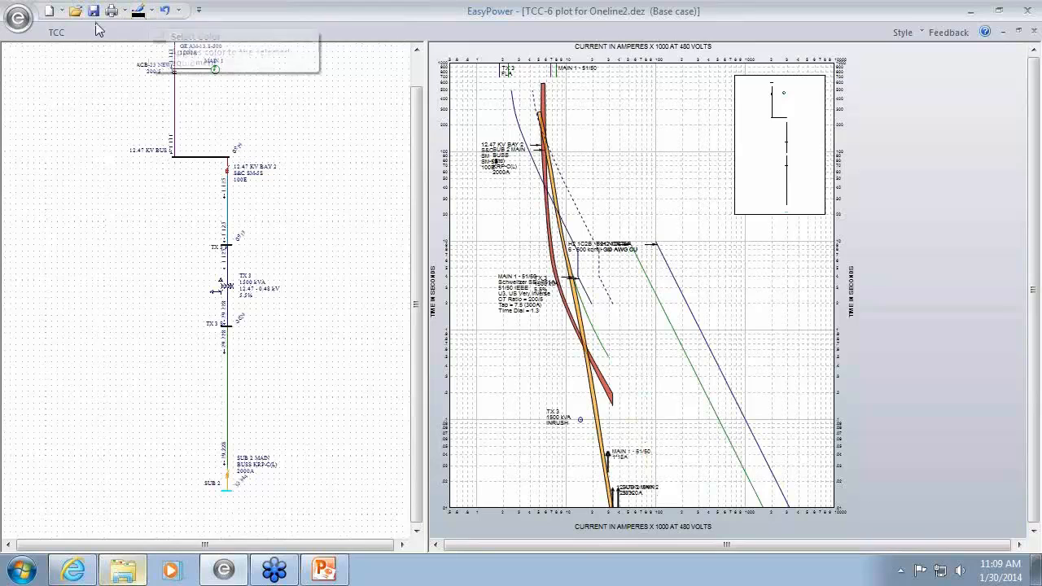
click(56, 33)
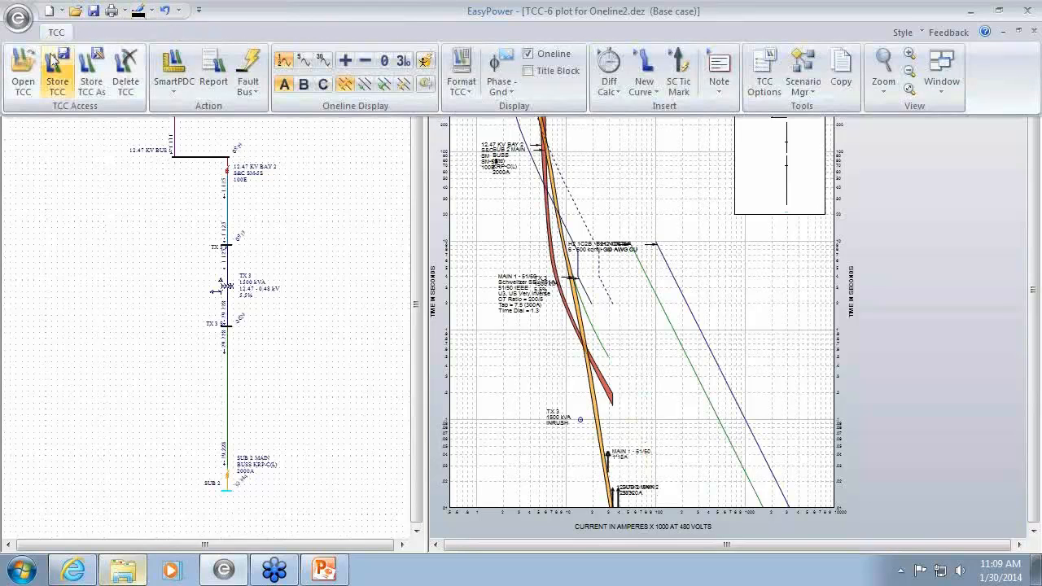
click(419, 65)
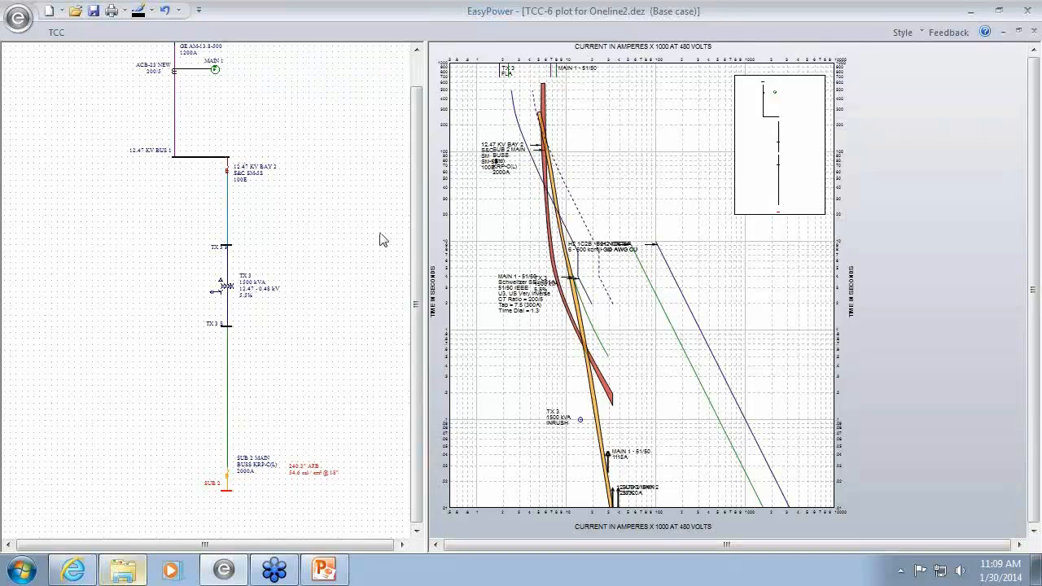
Step: Add an 85% arcing current tick mark for the 12.47 KV BAY 2 fuse and move it up onto the fuse curve
mouse_move(591, 319)
right_click(551, 230)
click(698, 529)
right_click(610, 389)
click(700, 292)
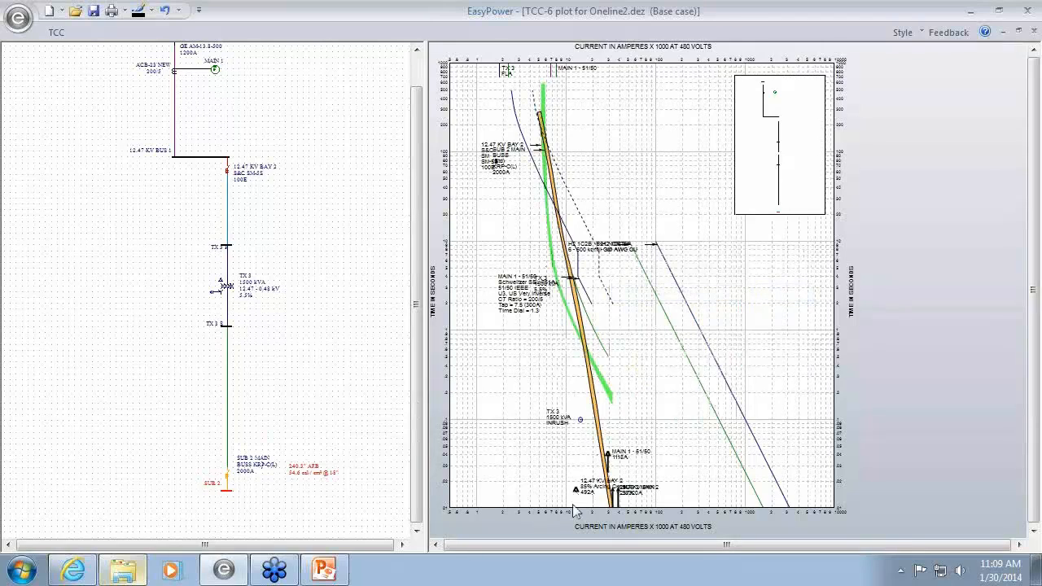
drag(575, 397, 577, 336)
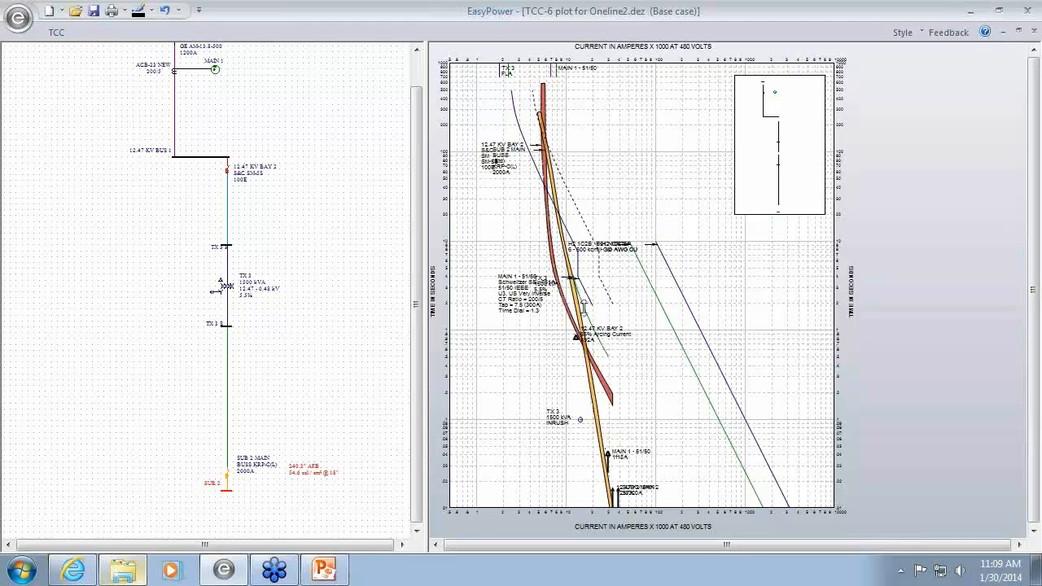
Step: Try to plot the MAIN 1 relay's Maint function beside its 51/50 curve and check its maintenance instantaneous settings
double_click(582, 307)
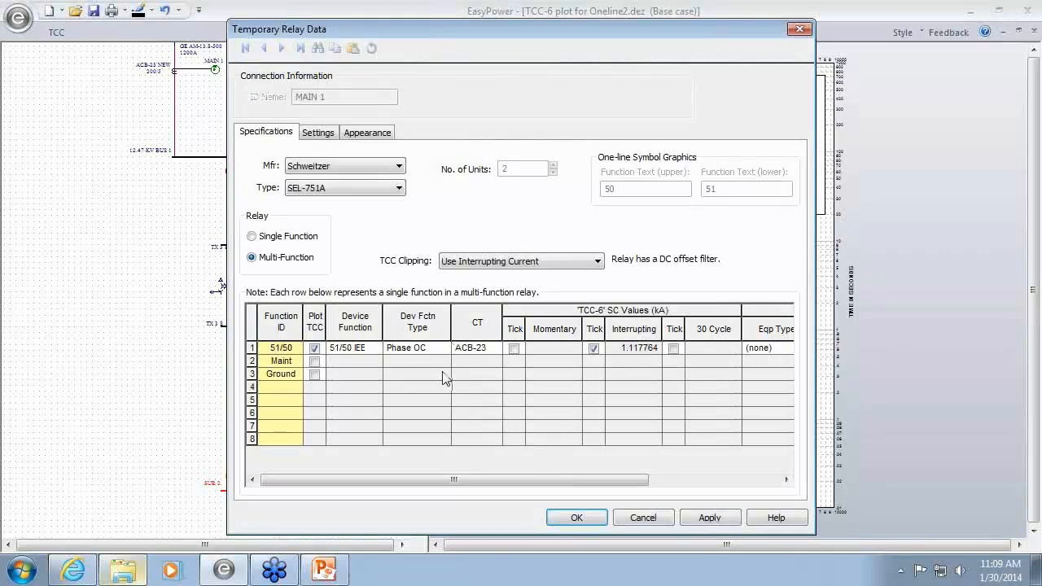
click(314, 360)
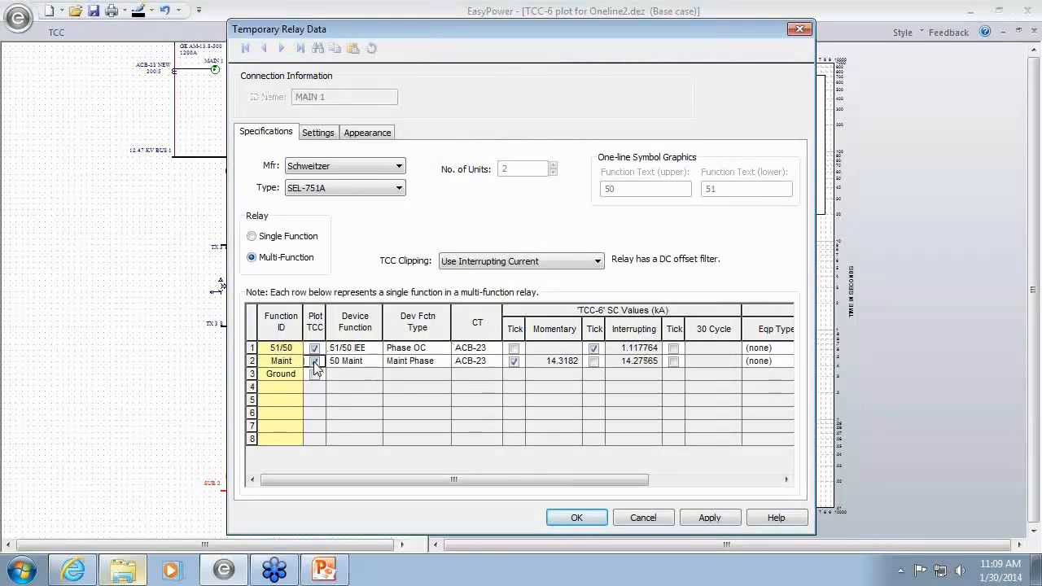
click(318, 133)
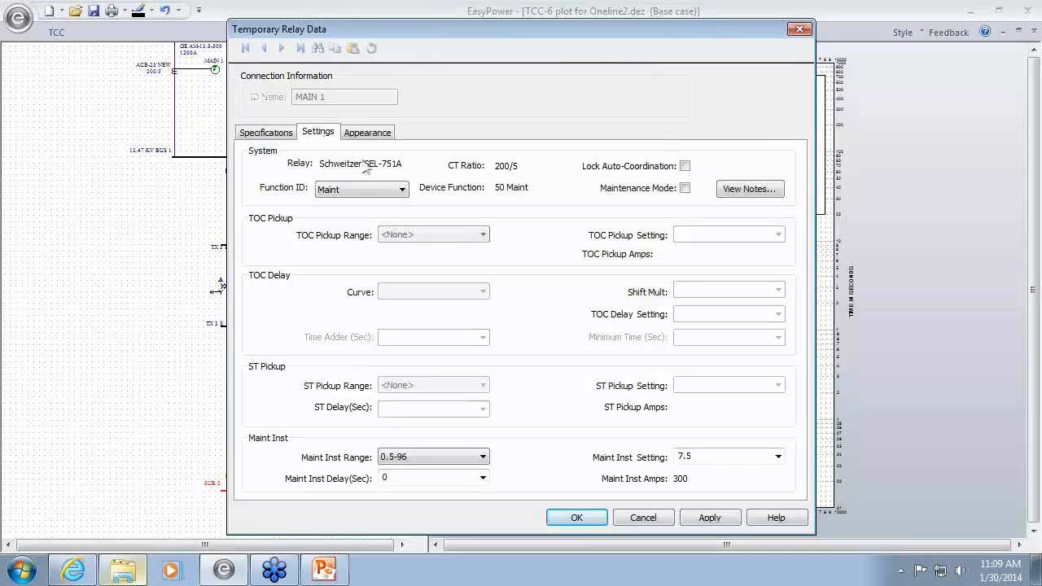
click(594, 517)
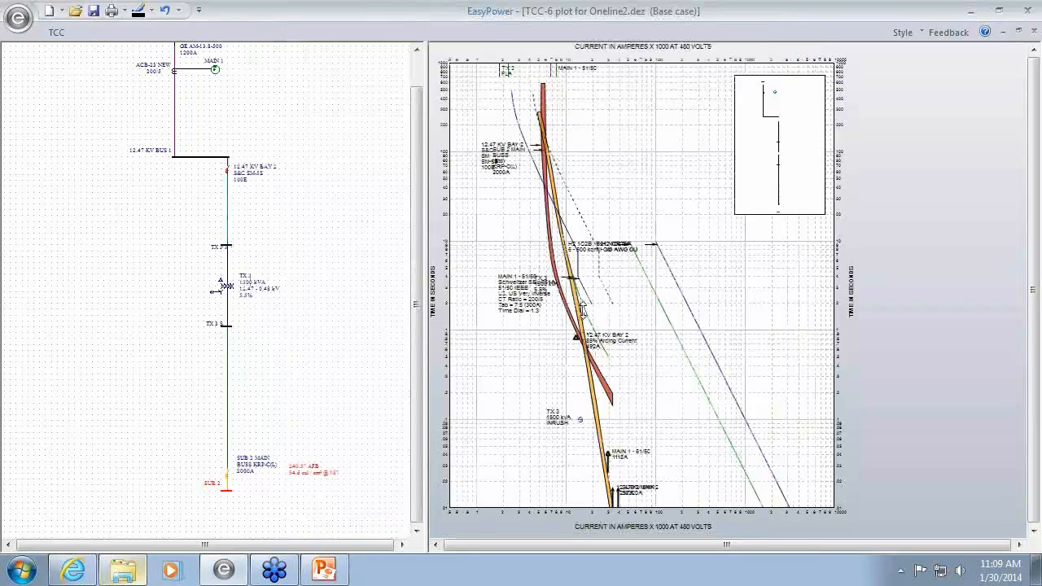
right_click(583, 308)
click(504, 355)
Step: Turn on maintenance mode for the MAIN 1 relay, plot its Maint function and inspect the arc-flash result at SUB 2
right_click(212, 72)
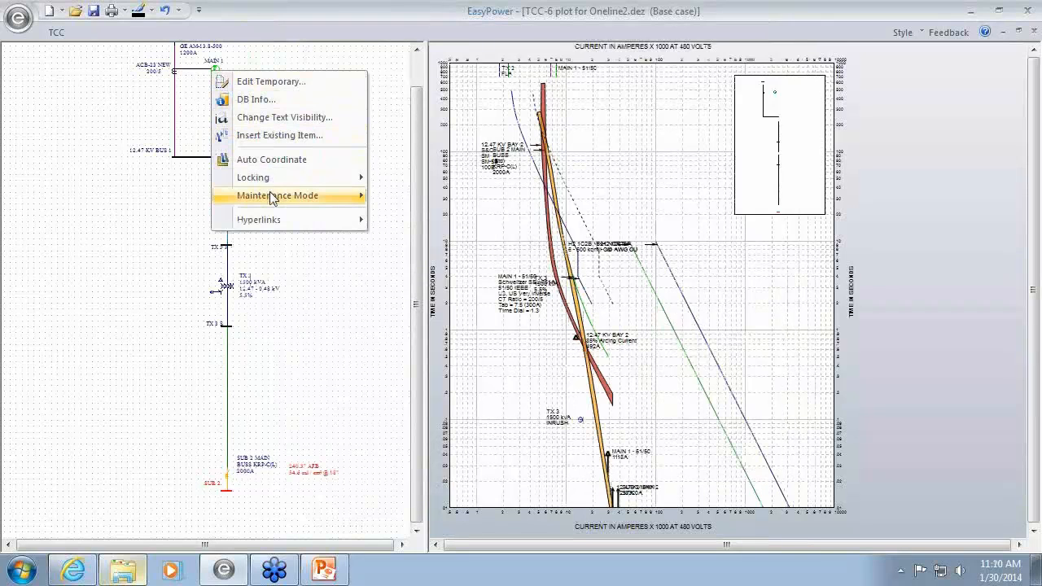
mouse_move(272, 198)
click(415, 200)
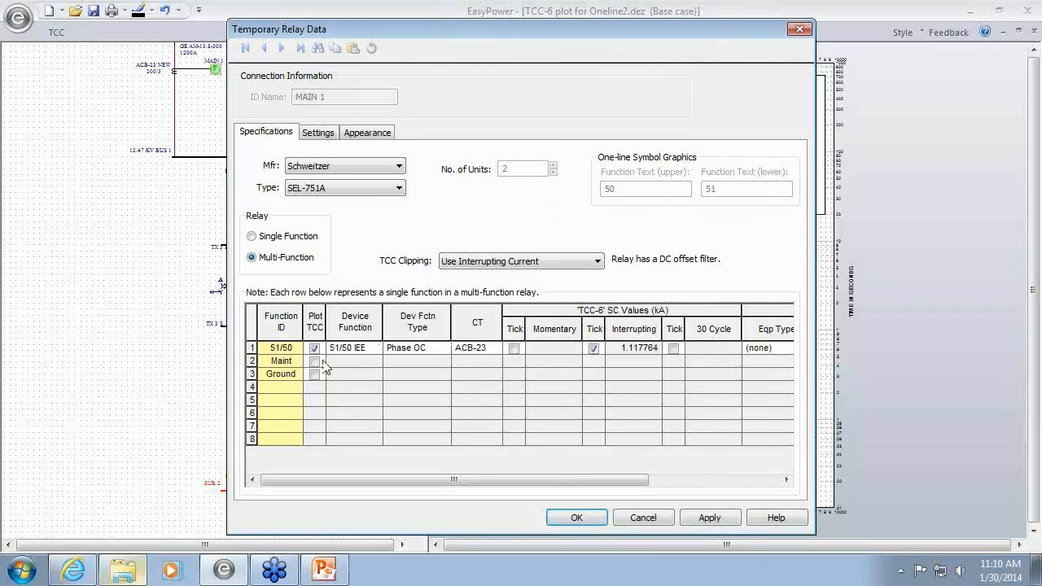
click(314, 361)
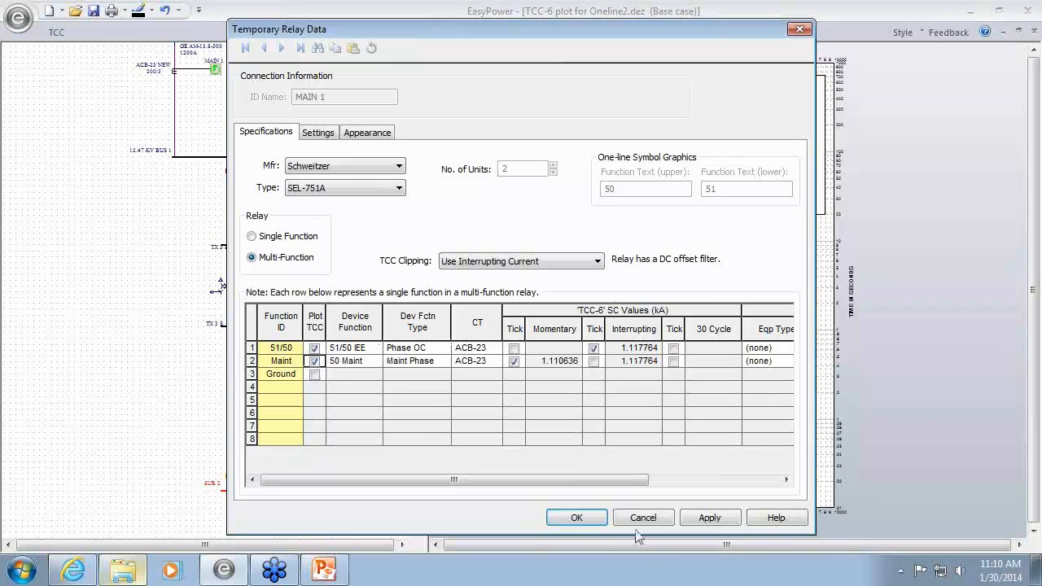
click(576, 518)
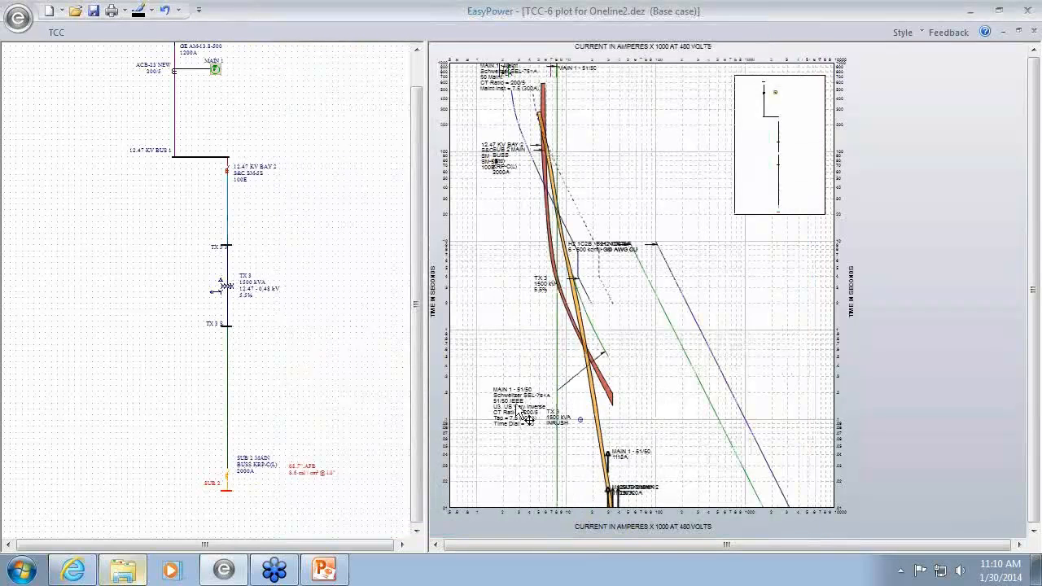
scroll(289, 505, up, 3)
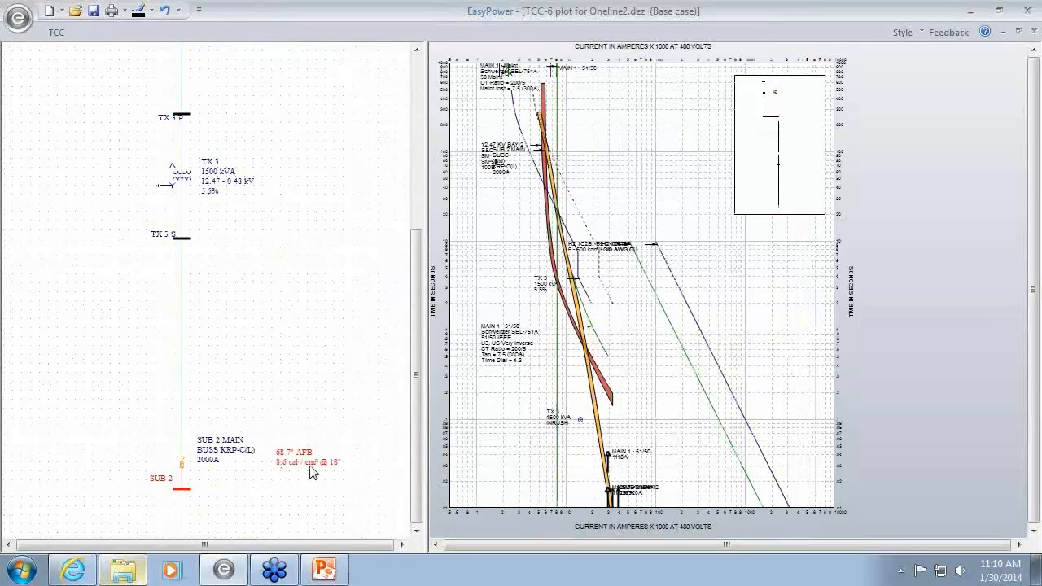
scroll(379, 432, down, 3)
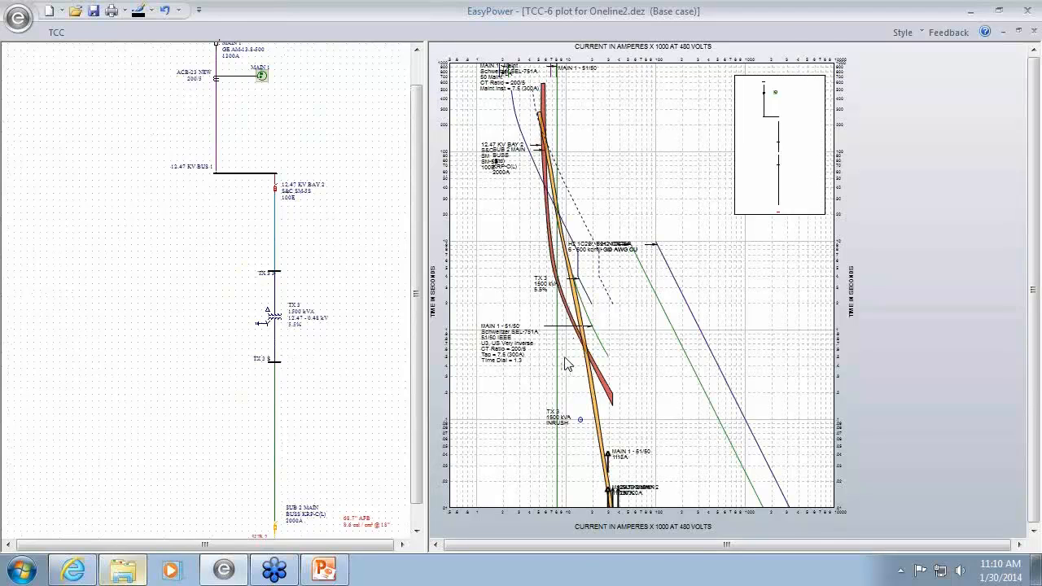
Step: Close the TCC-6 plot without storing its changes, and close Oneline2.dez without saving
click(1034, 33)
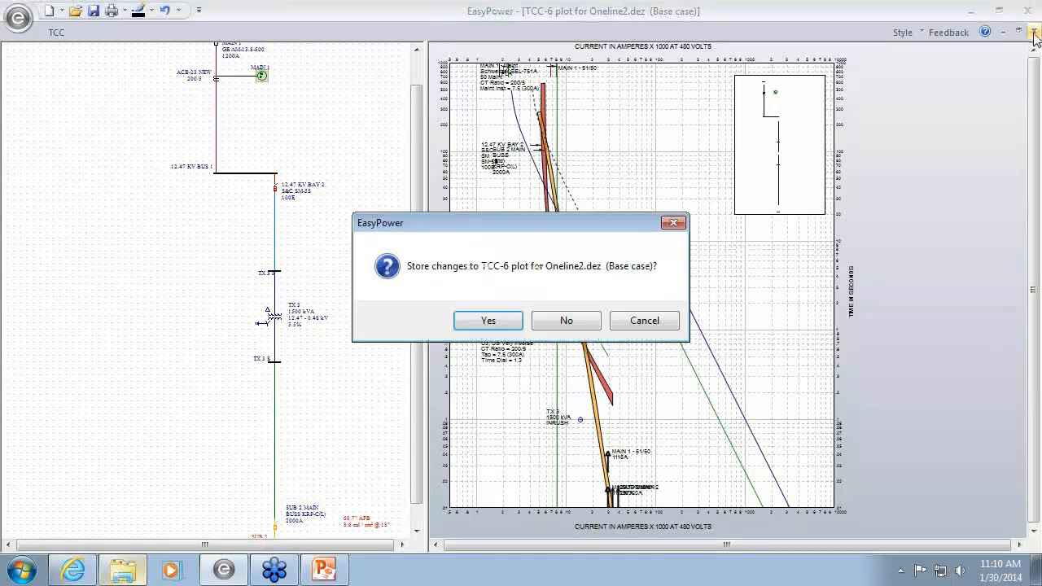
click(560, 322)
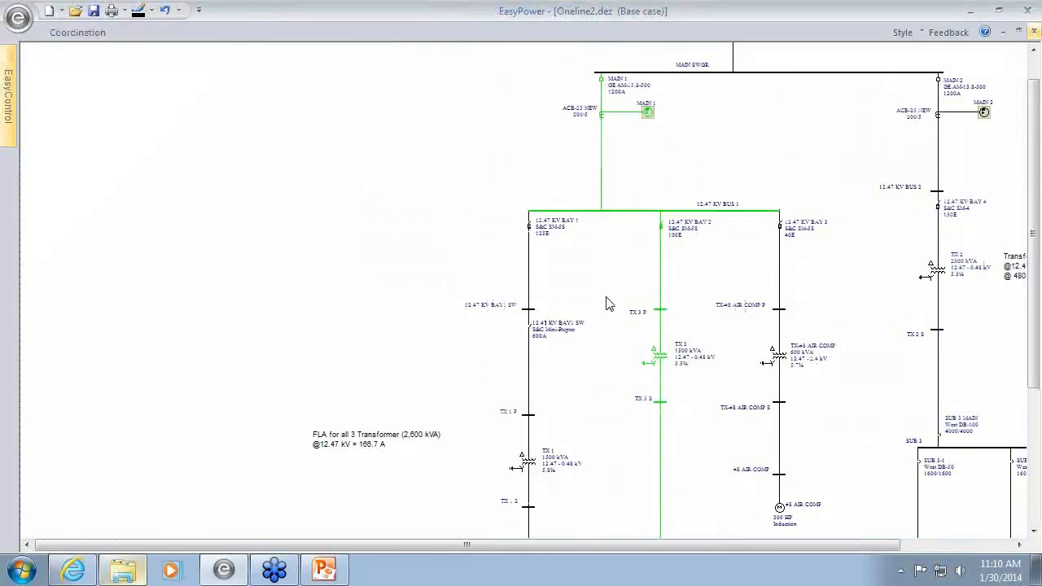
scroll(579, 236, down, 3)
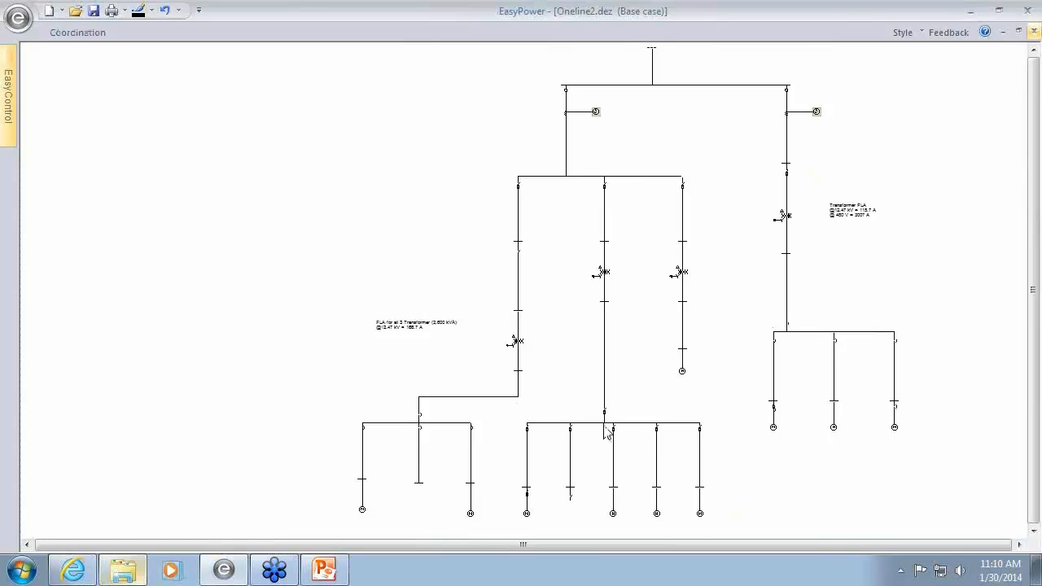
scroll(606, 433, up, 3)
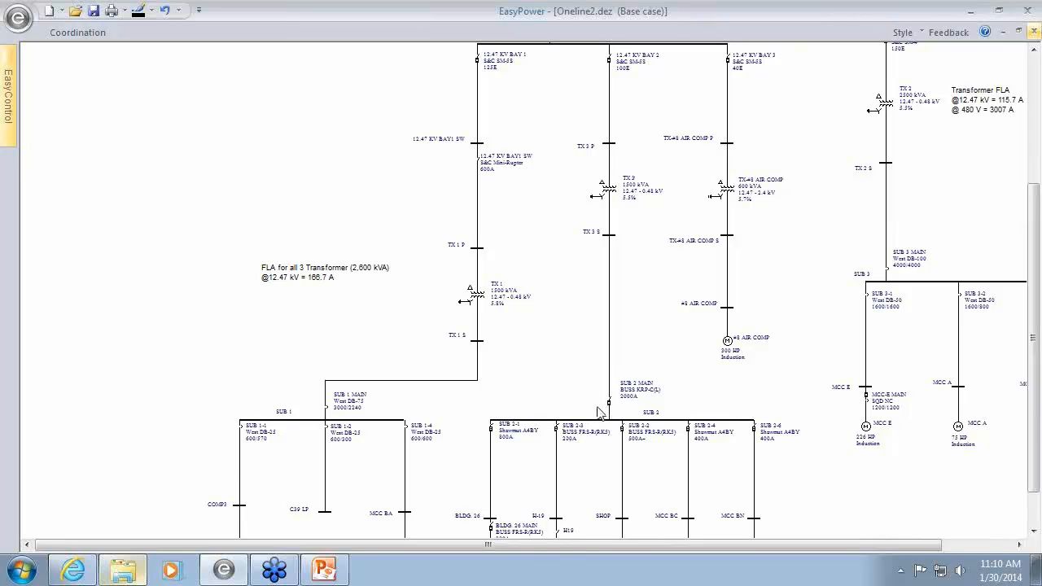
drag(601, 436, 566, 314)
scroll(566, 314, down, 1)
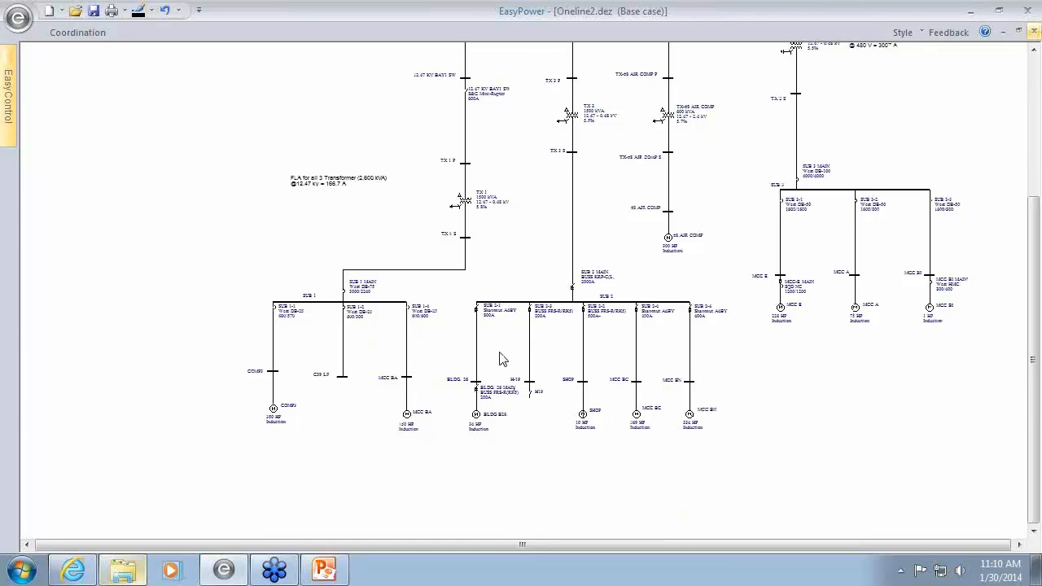
scroll(593, 256, up, 3)
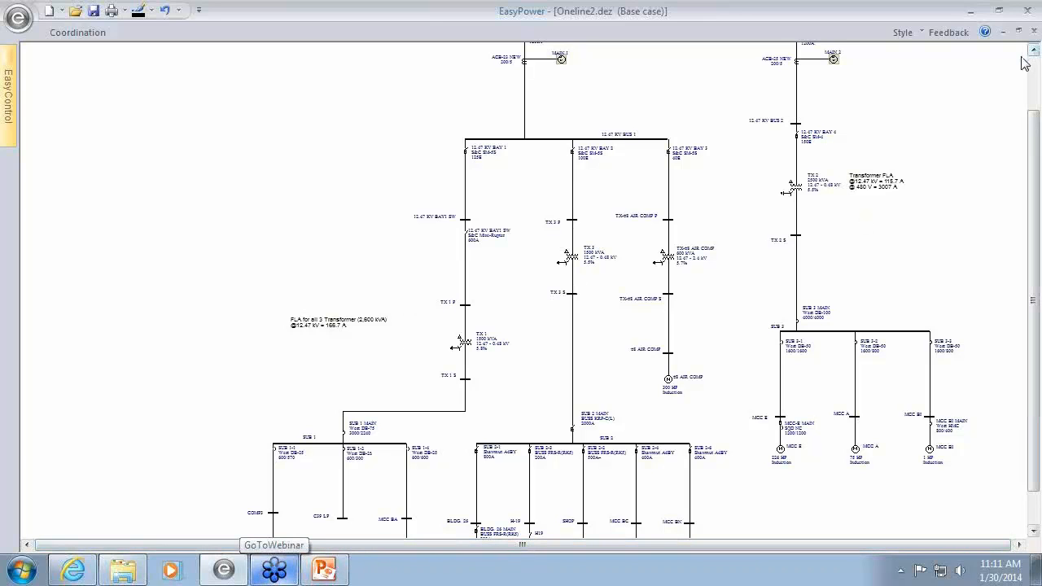
click(1032, 31)
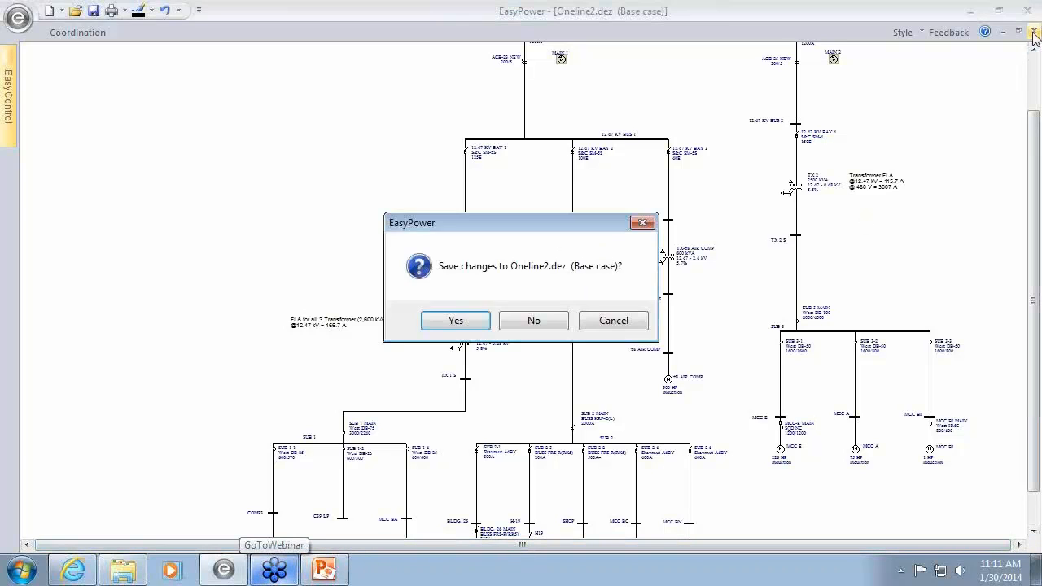
click(523, 319)
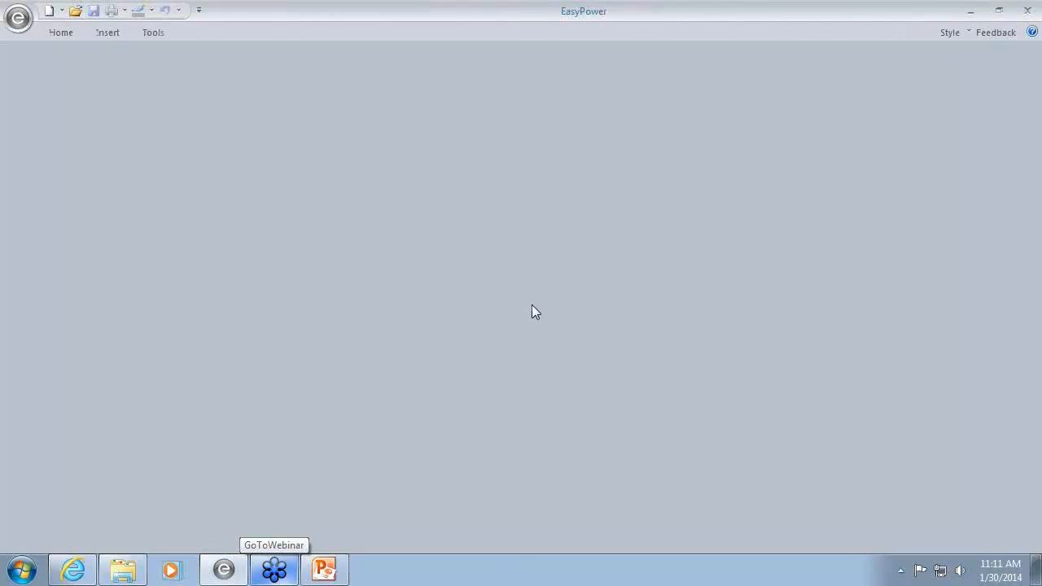